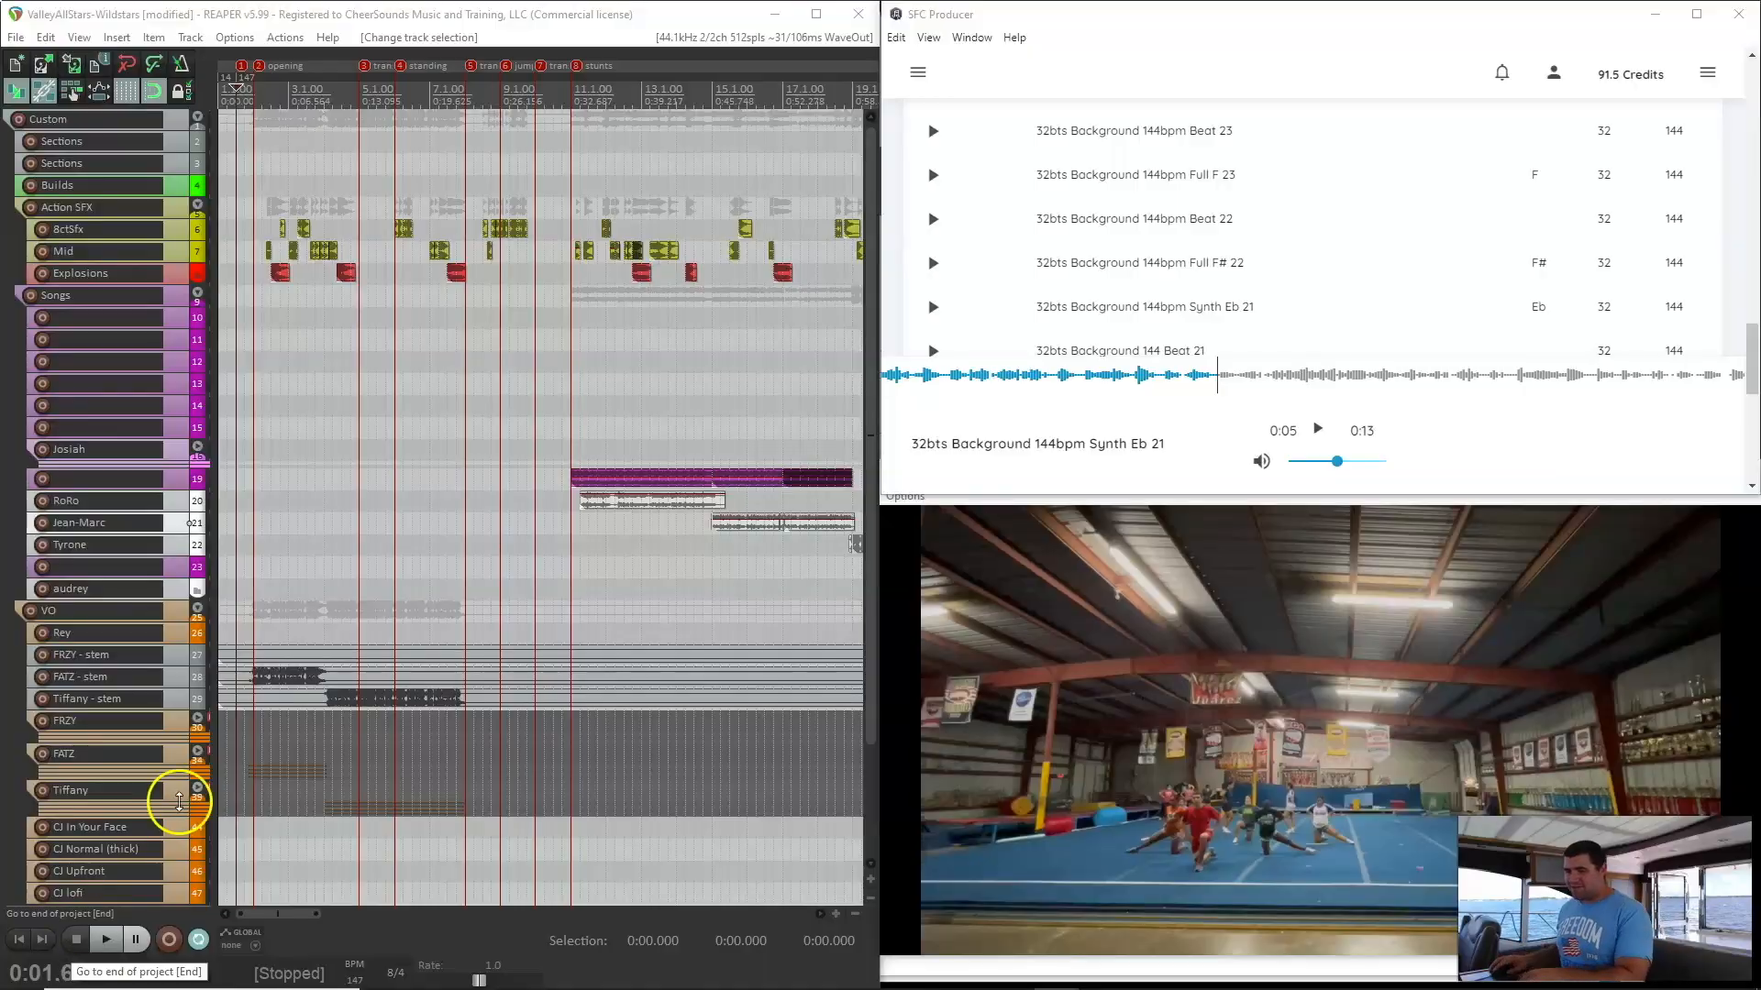
{"action": "scroll", "coordinate": [544, 473], "scroll_direction": "down", "scroll_amount": 2}
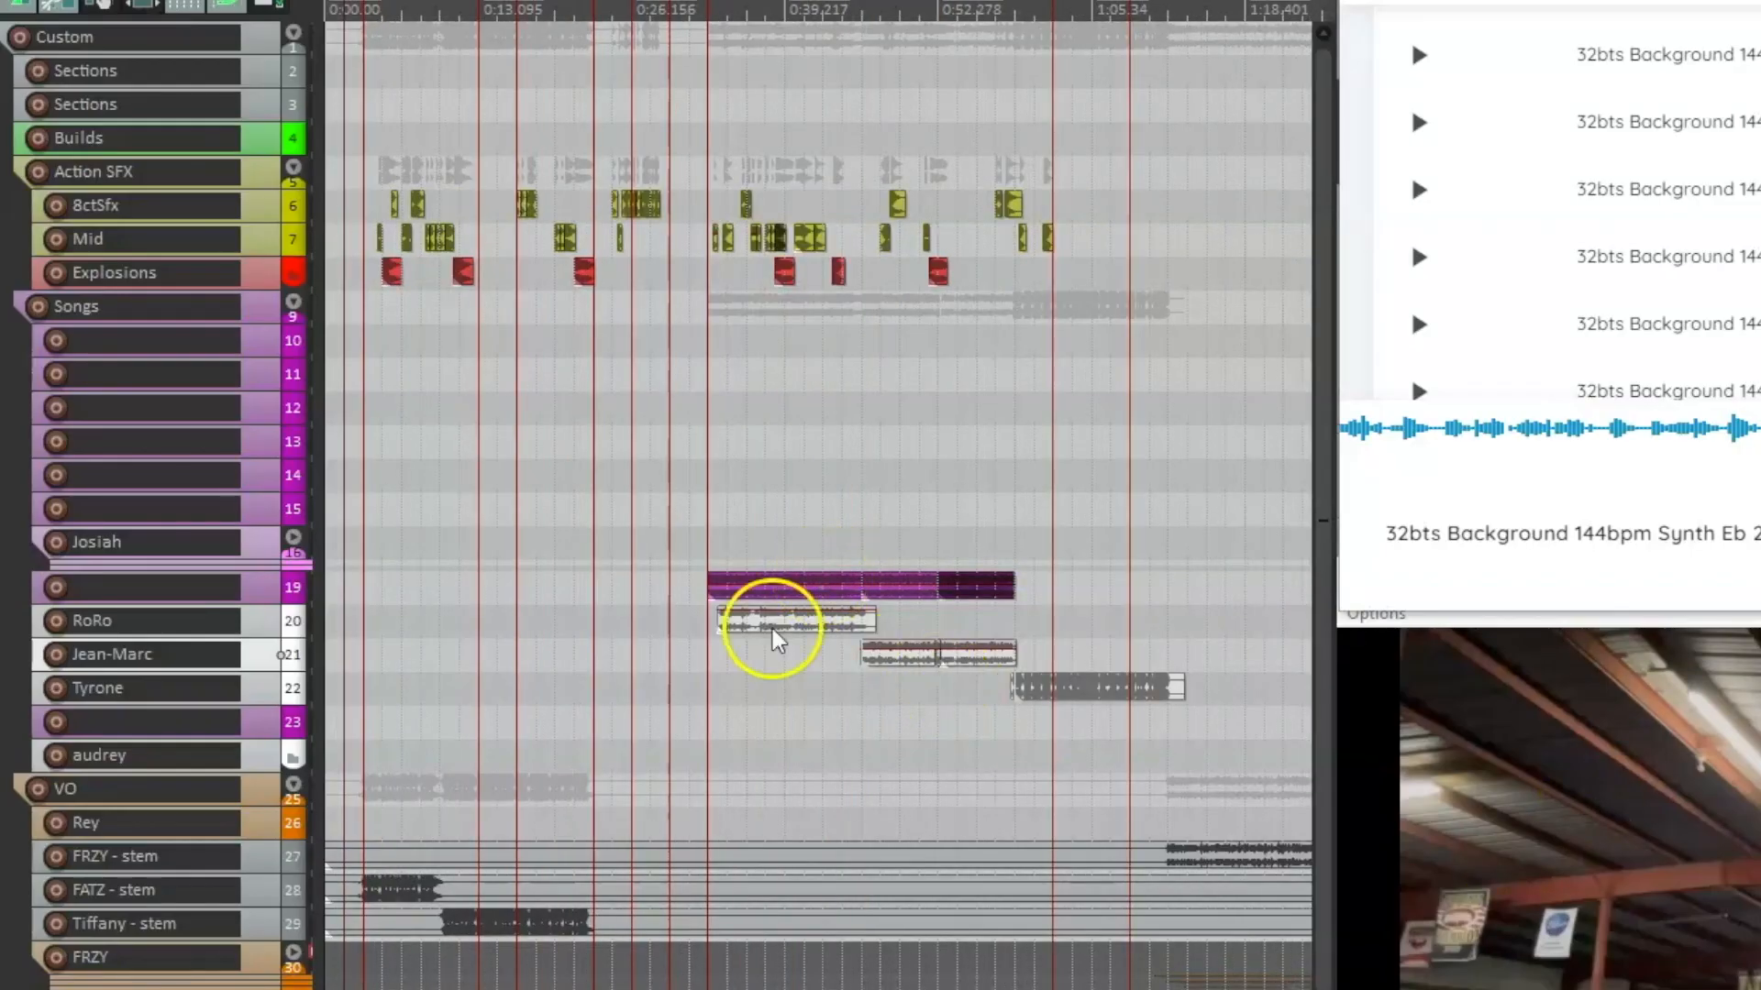
{"action": "scroll", "coordinate": [413, 410], "scroll_direction": "up", "scroll_amount": 2}
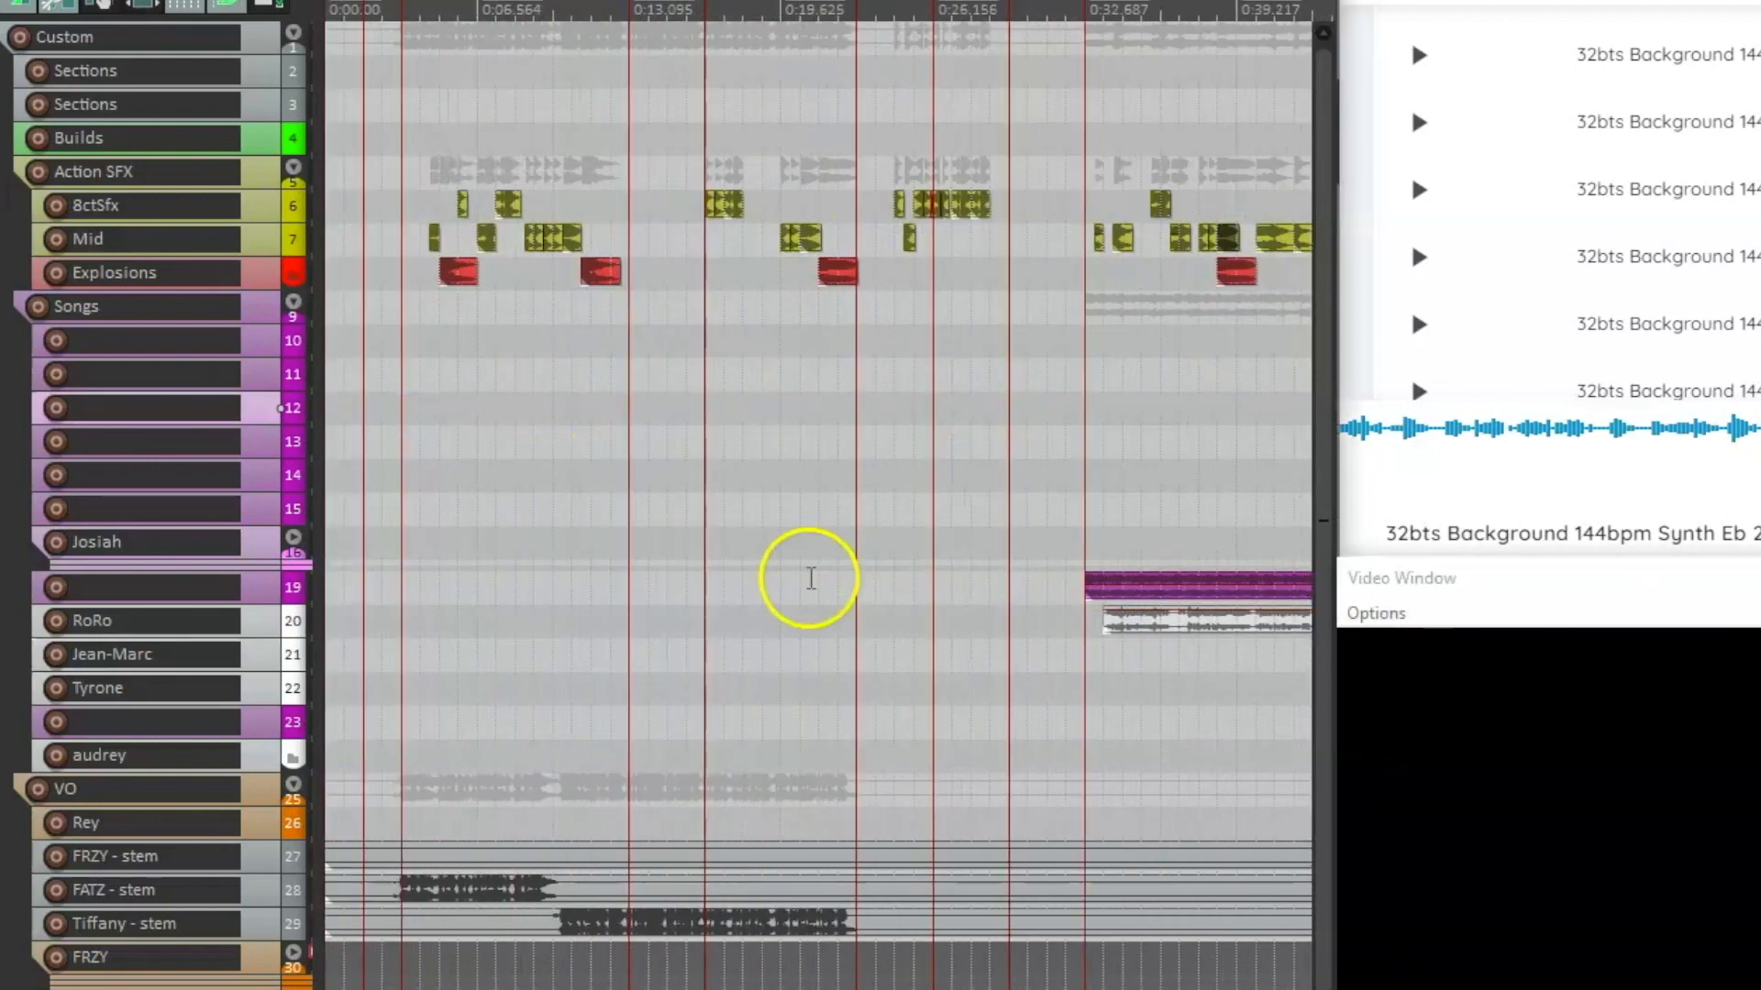
{"action": "scroll", "coordinate": [746, 739], "scroll_direction": "down", "scroll_amount": 3}
{"action": "scroll", "coordinate": [747, 739], "scroll_direction": "down", "scroll_amount": 4}
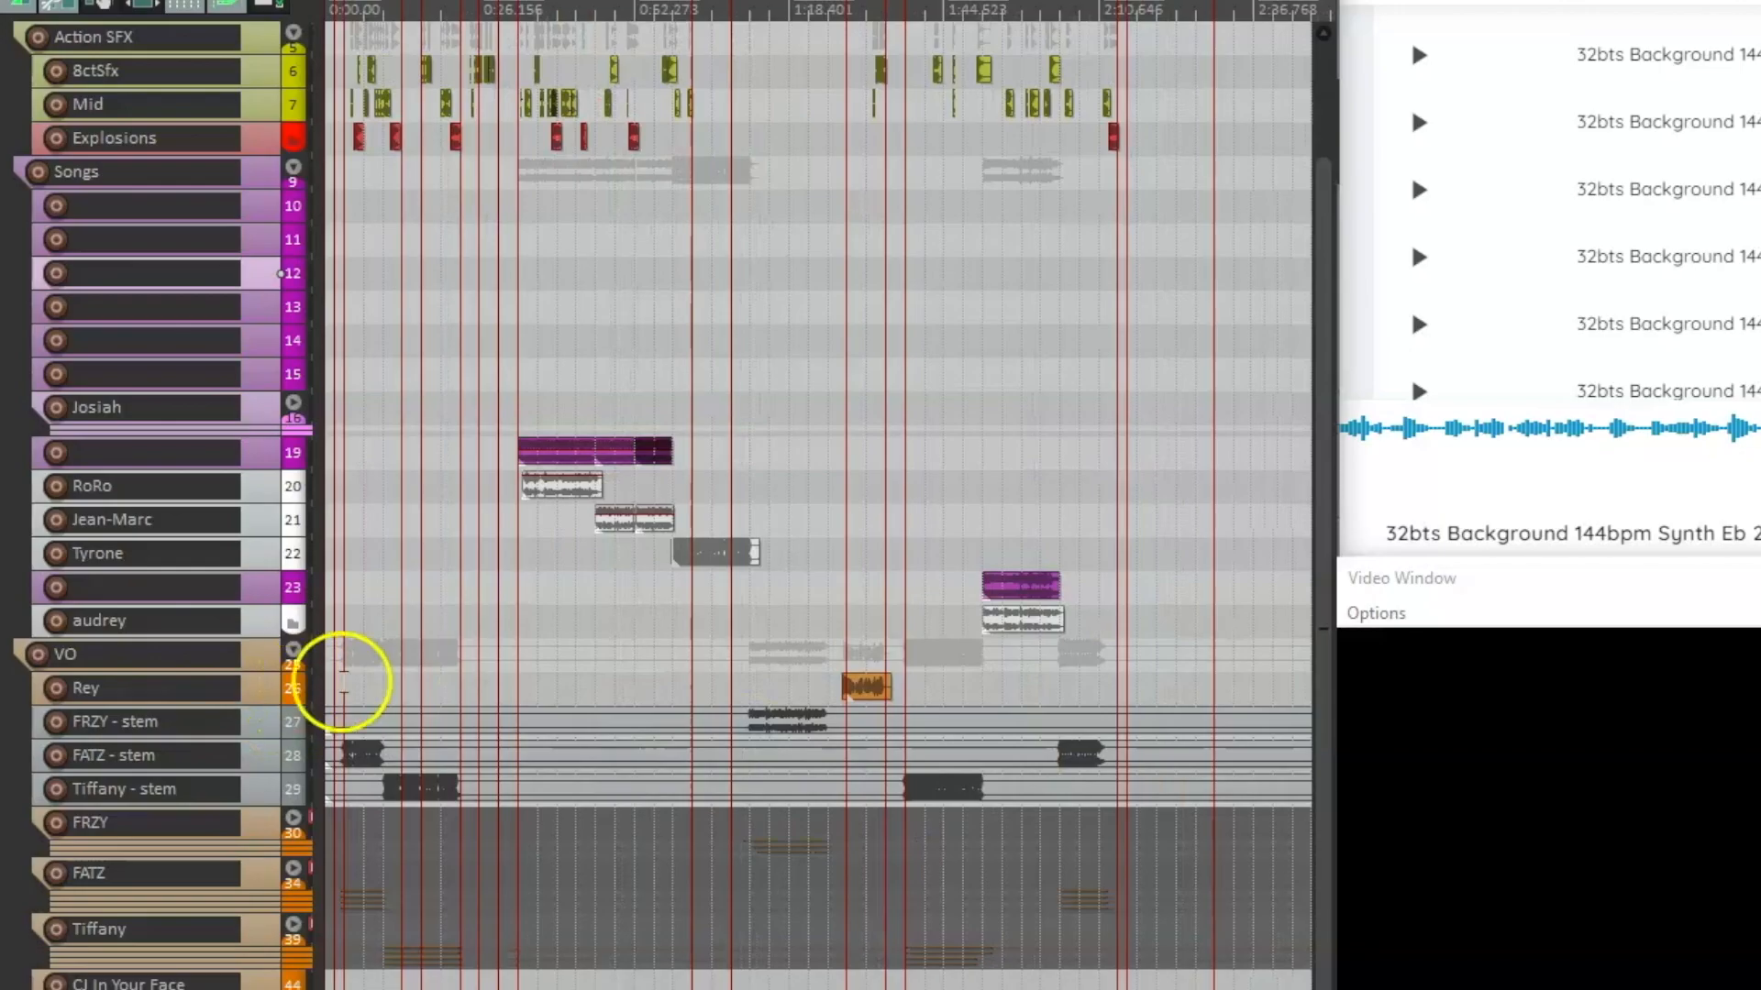
{"action": "scroll", "coordinate": [341, 683], "scroll_direction": "up", "scroll_amount": 5}
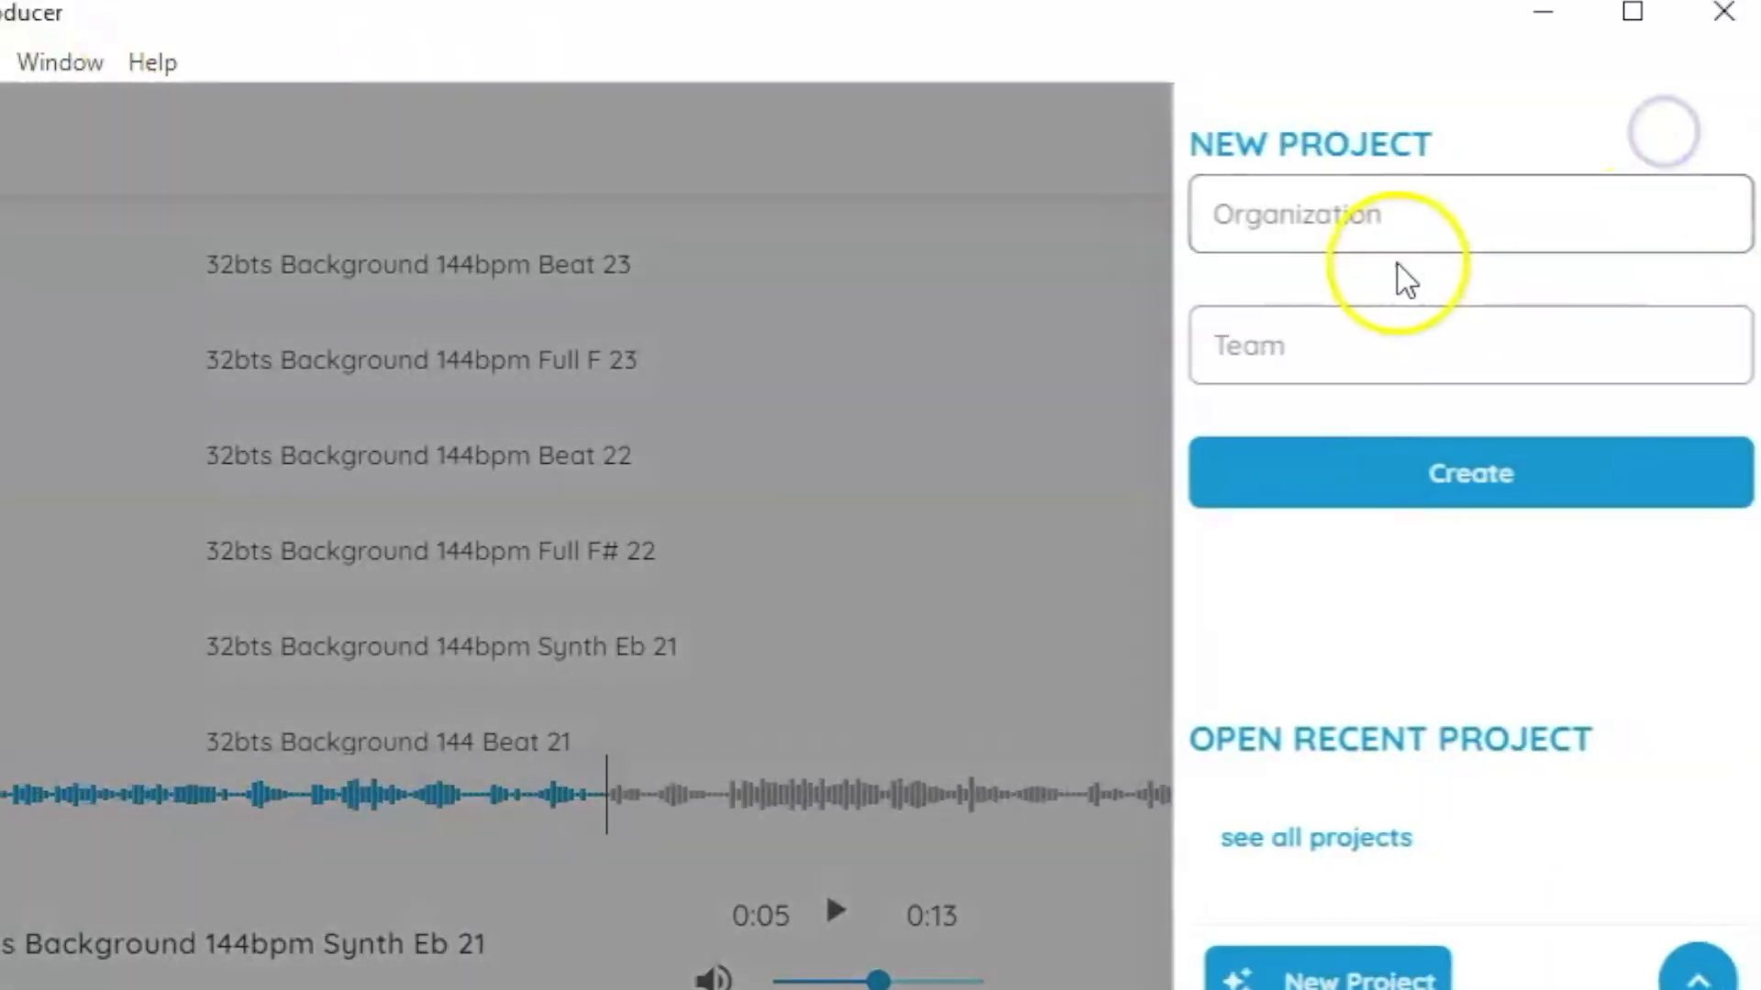
Step: Create a new project in SFC Producer with organization "valley Allstars" and team "wildstars", and close the project pane
{"action": "left_click", "coordinate": [1373, 240]}
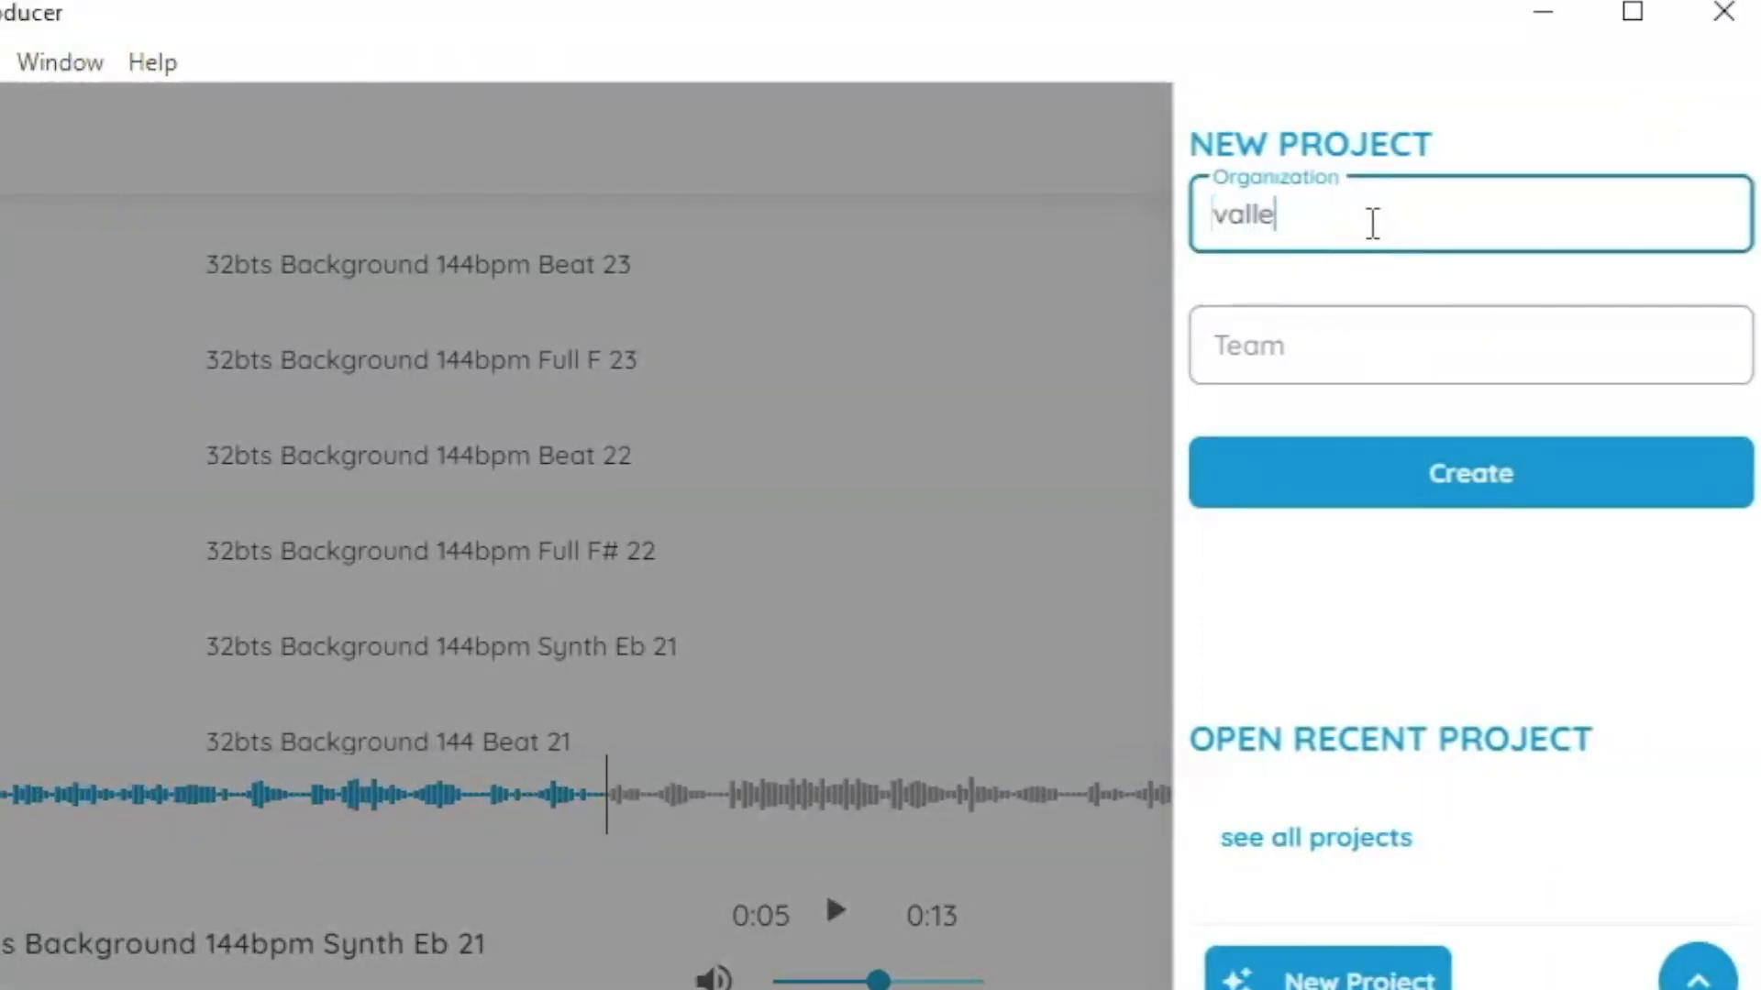
{"action": "type", "text": "valley Allstars"}
{"action": "key", "text": "Tab"}
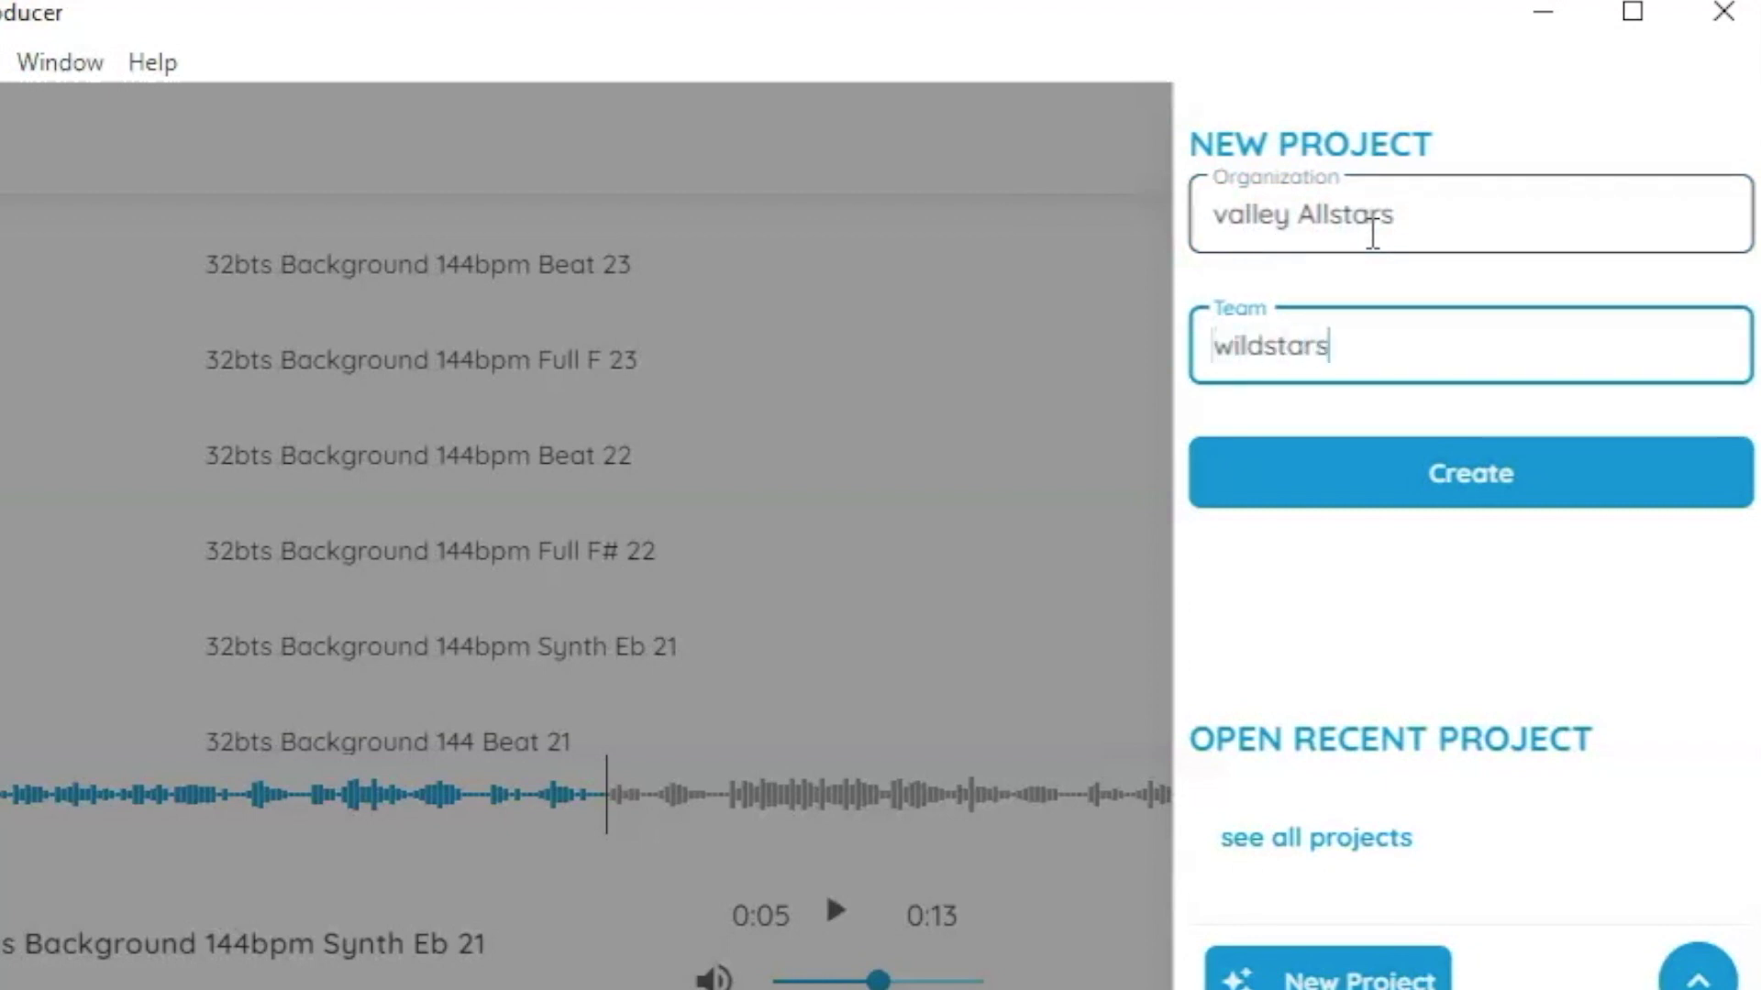
{"action": "left_click", "coordinate": [1536, 463]}
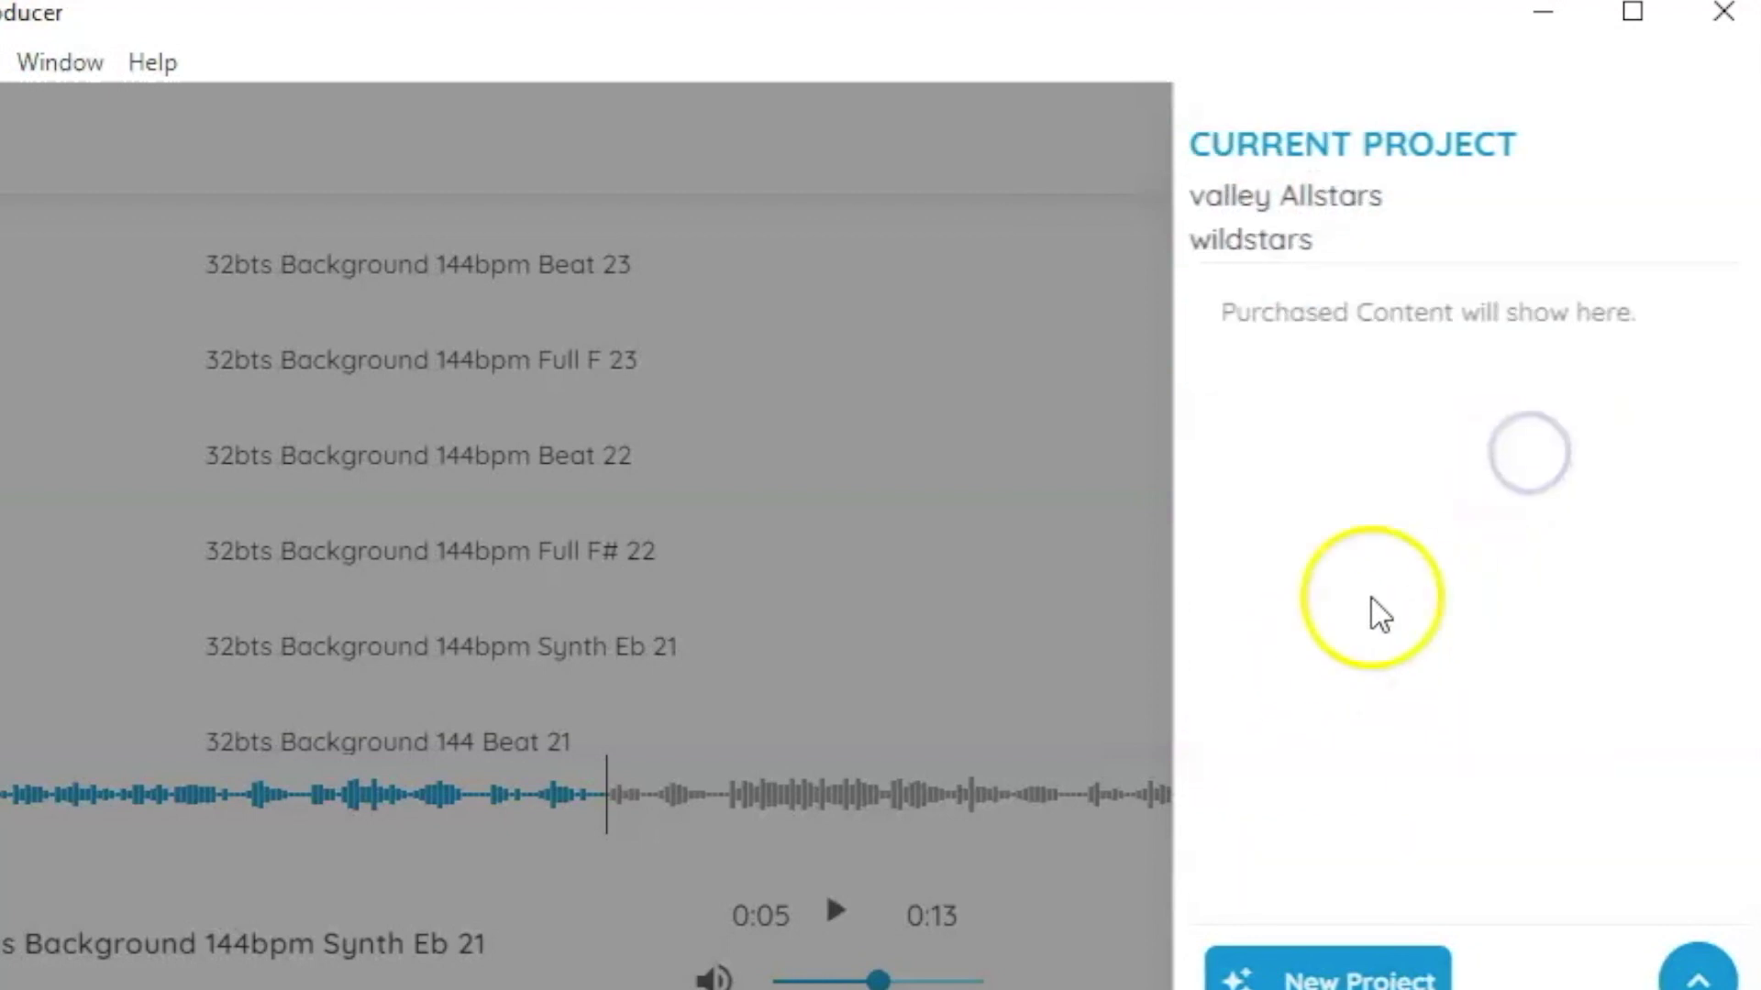
{"action": "left_click", "coordinate": [935, 689]}
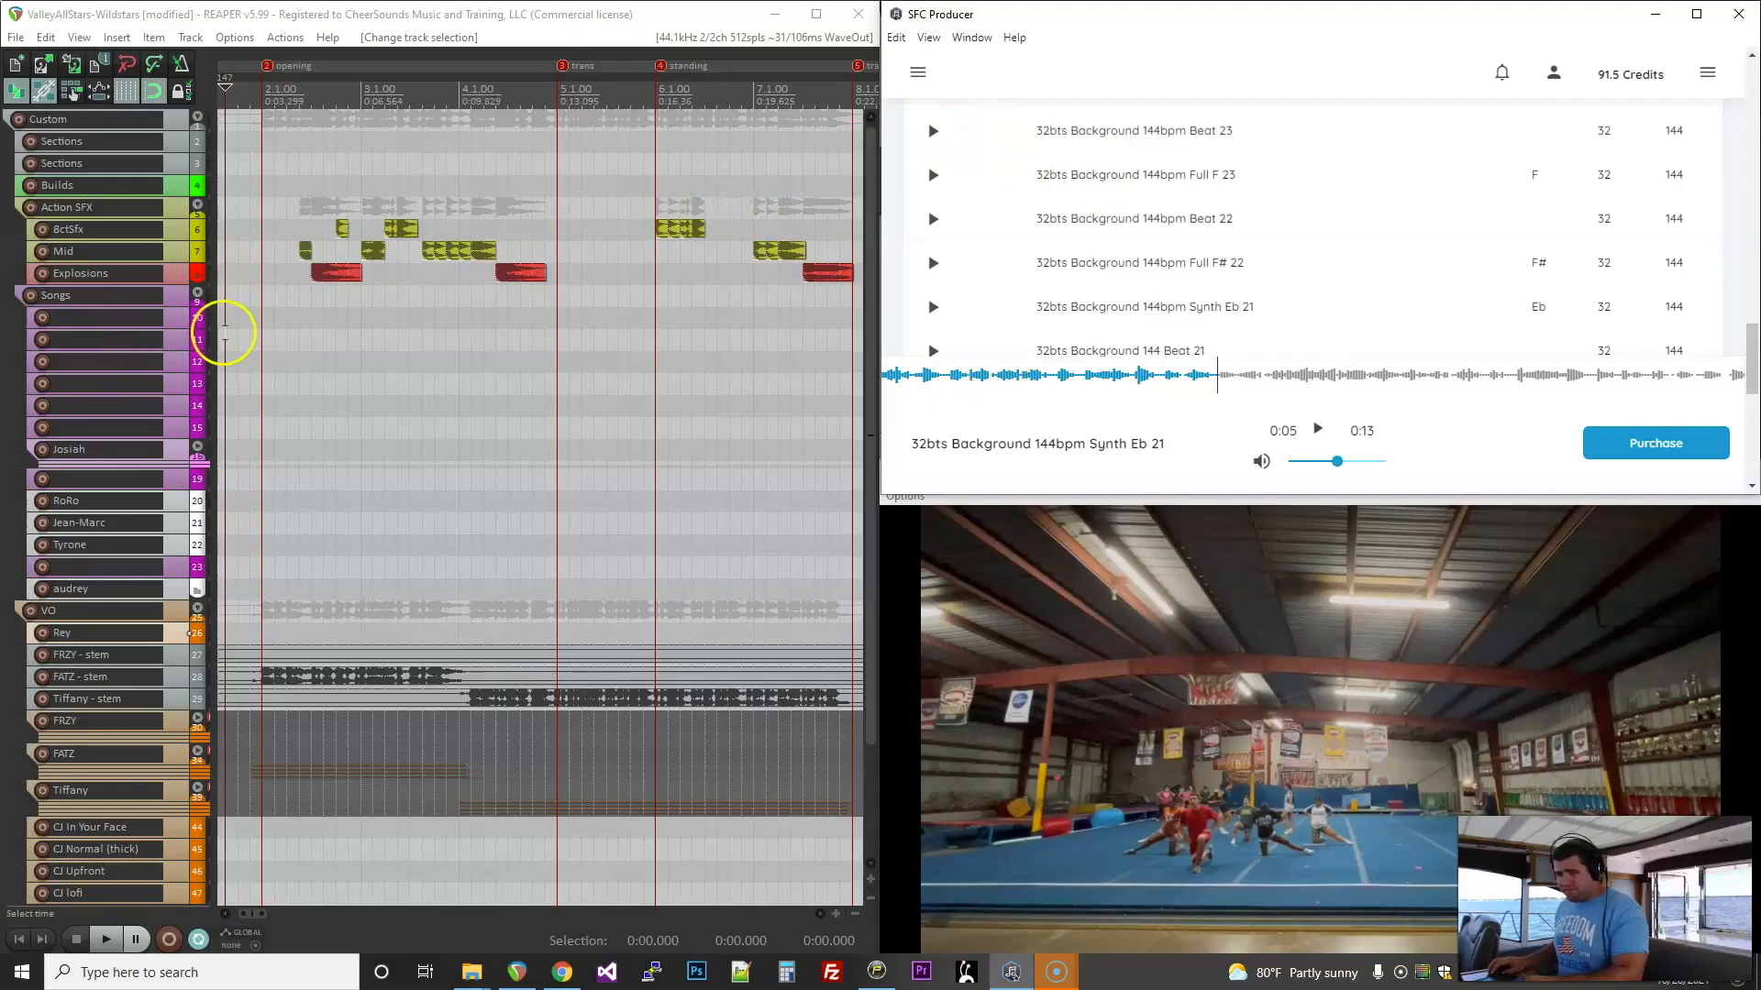
Step: Play the REAPER project from just before the opening marker to review the opening section
{"action": "left_click", "coordinate": [224, 332]}
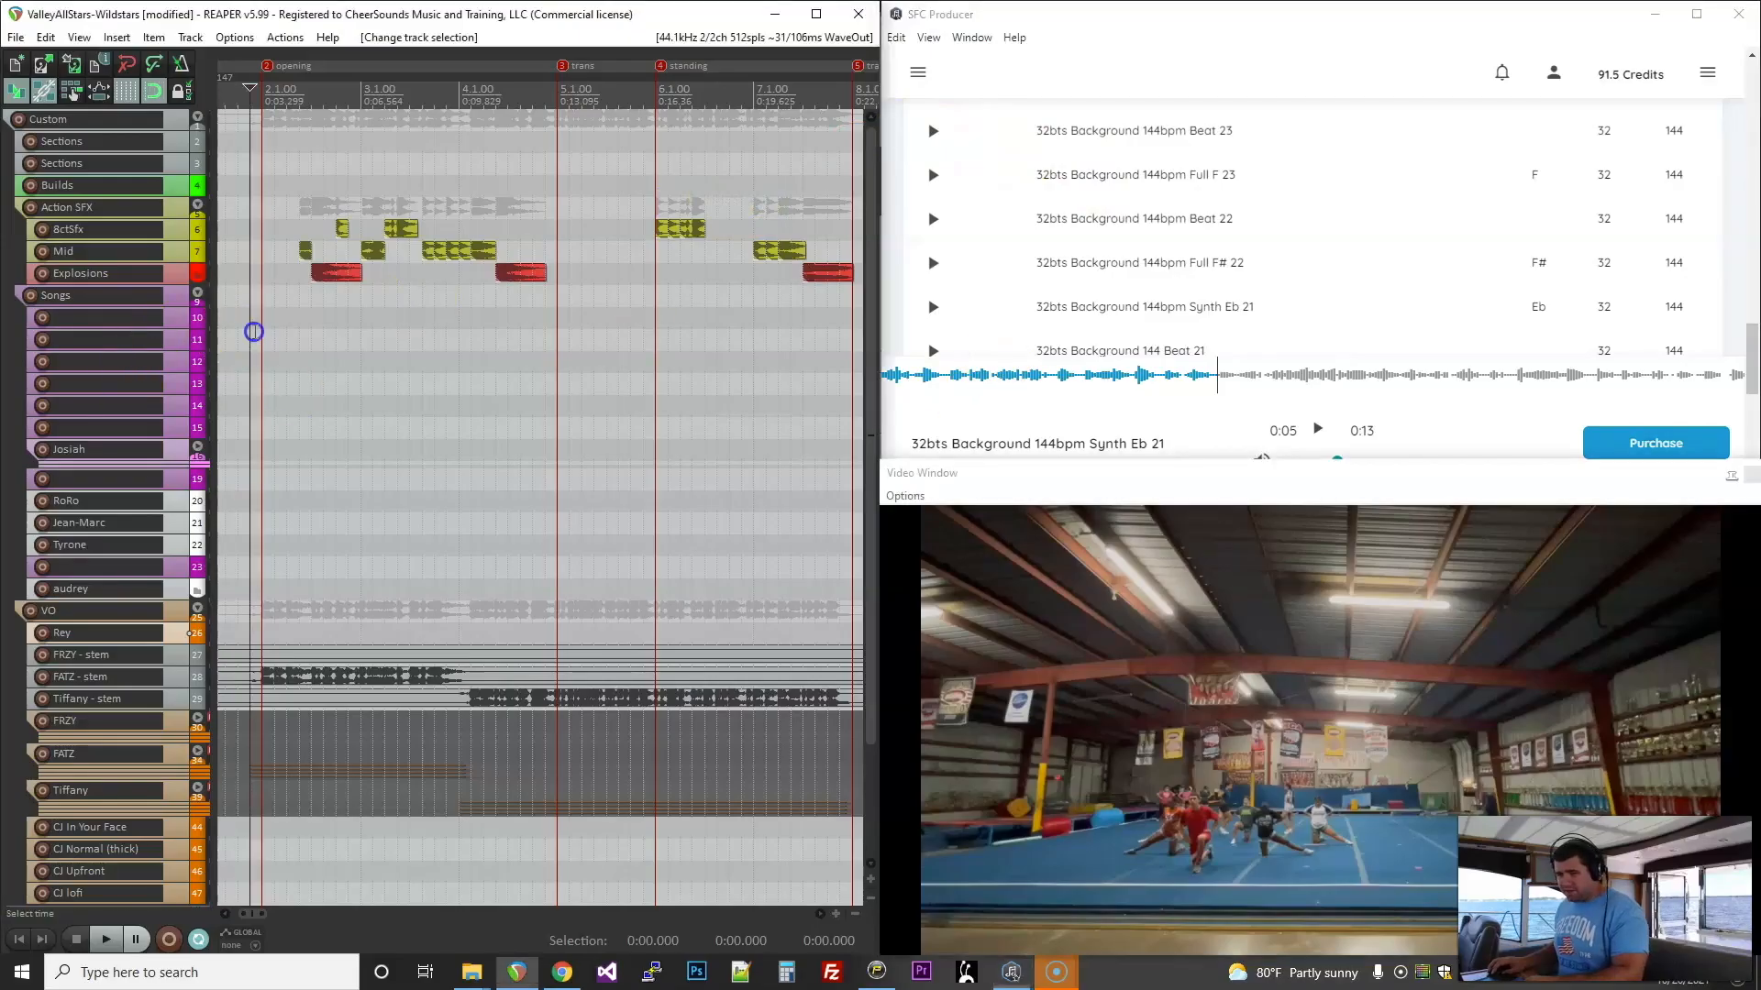
{"action": "scroll", "coordinate": [255, 332], "scroll_direction": "up", "scroll_amount": 3}
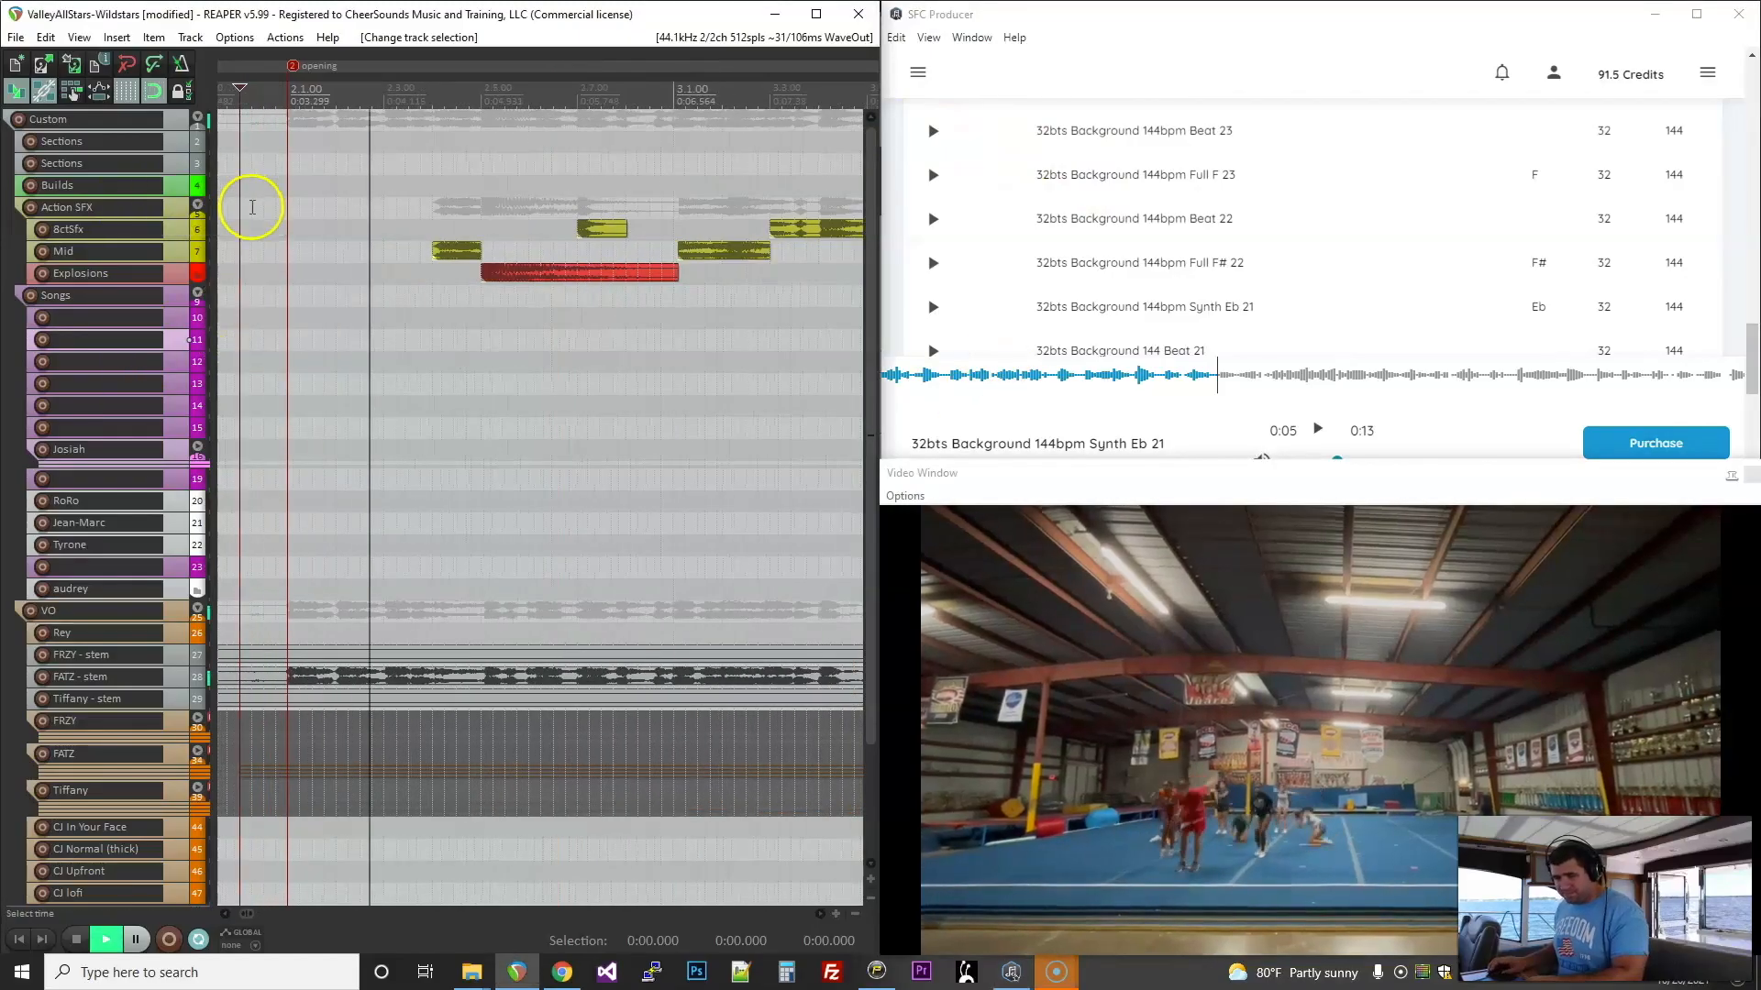
{"action": "scroll", "coordinate": [313, 196], "scroll_direction": "down", "scroll_amount": 2}
{"action": "scroll", "coordinate": [314, 183], "scroll_direction": "down", "scroll_amount": 1}
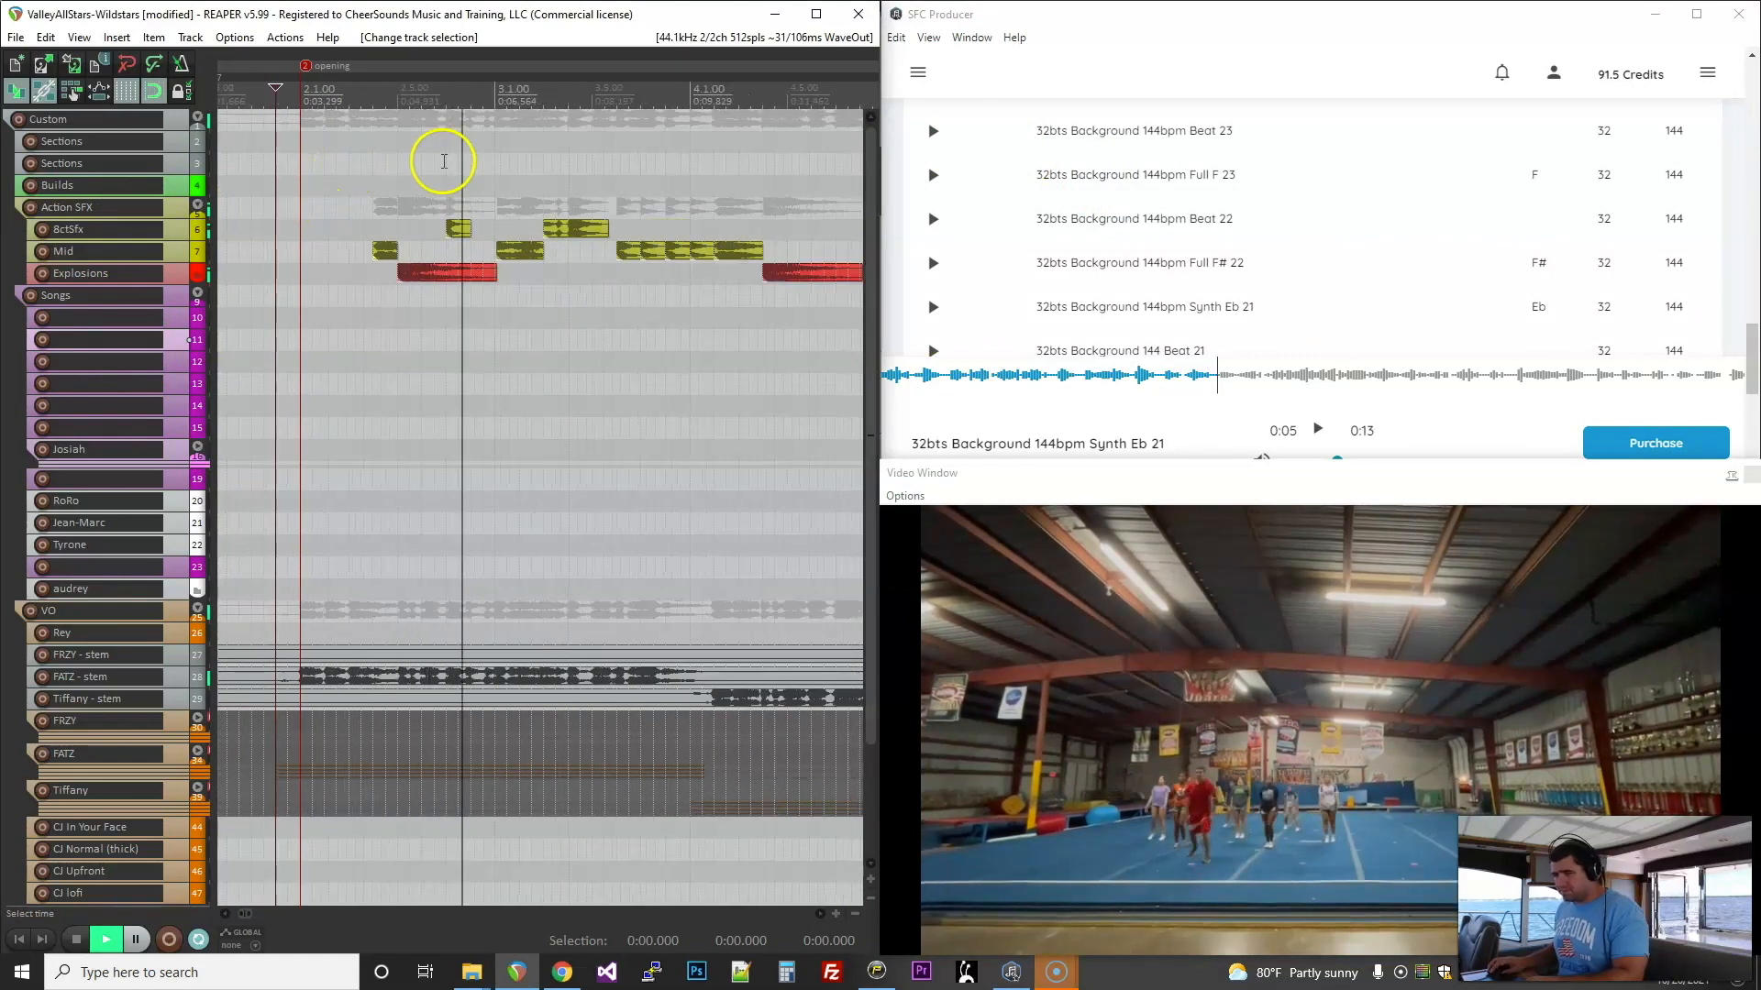
{"action": "scroll", "coordinate": [442, 161], "scroll_direction": "down", "scroll_amount": 1}
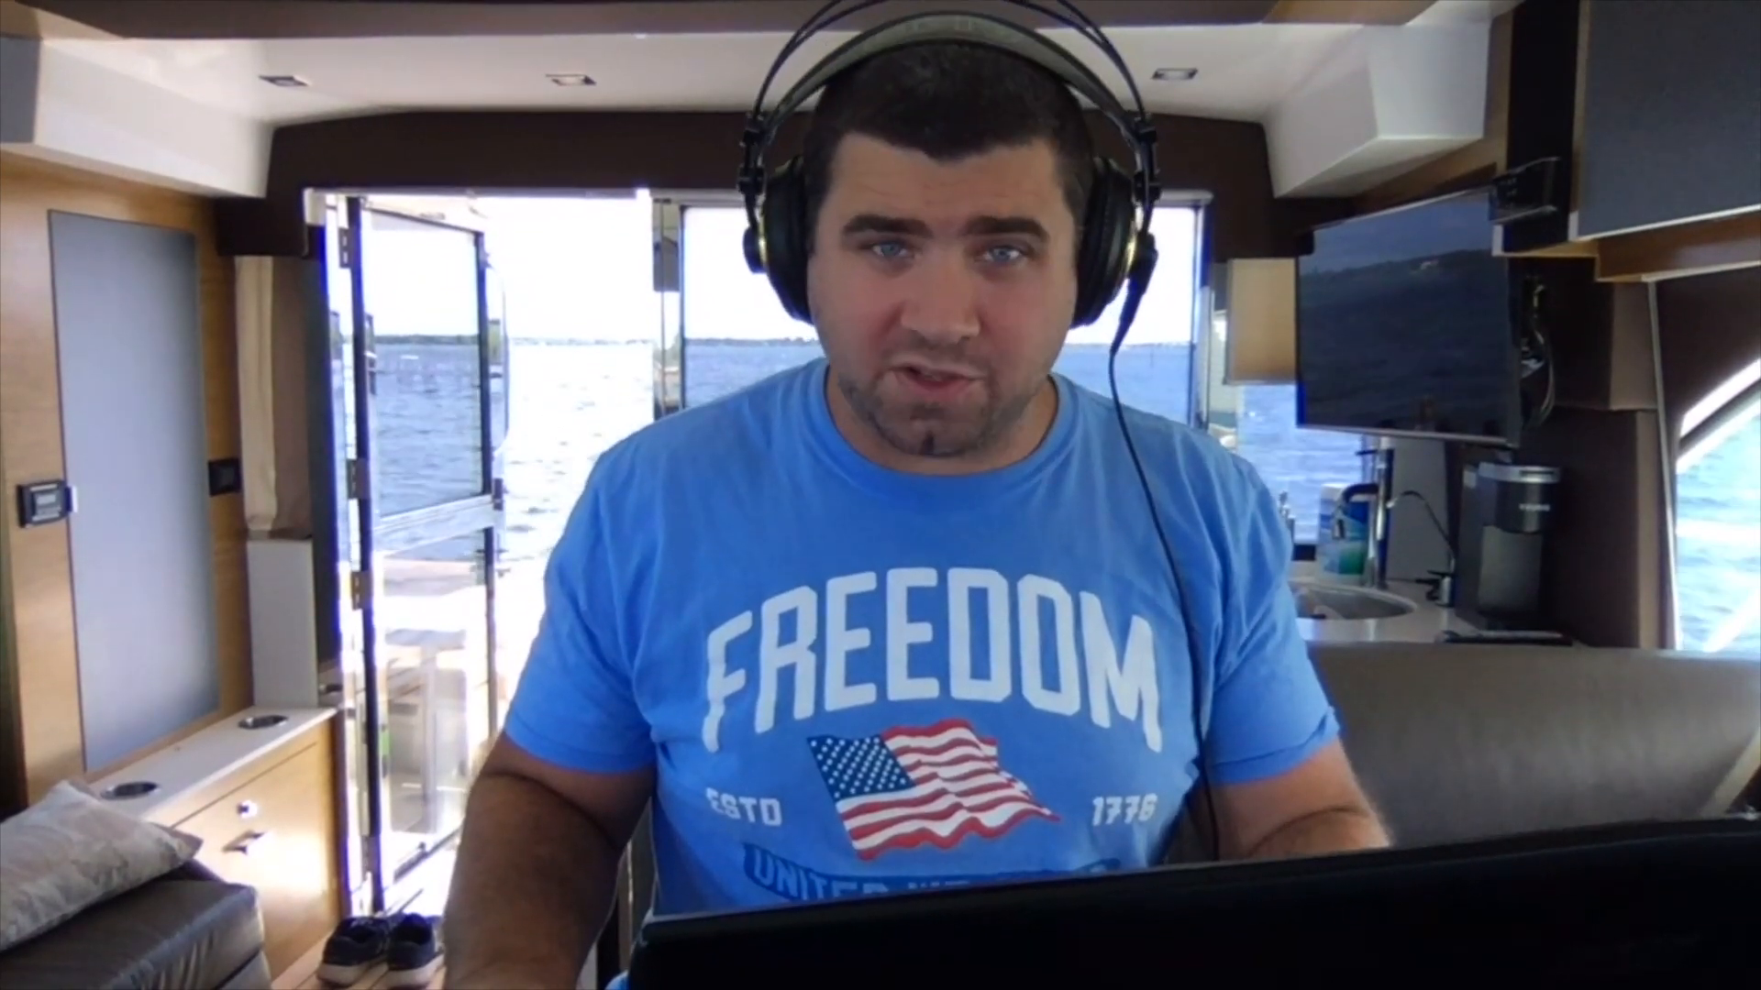
Step: Audition the 32-beat 144bpm backgrounds in SFC Producer, including Full F# 22, Synth Eb 21, Full Eb 20 and Full F 19
{"action": "left_click", "coordinate": [933, 280]}
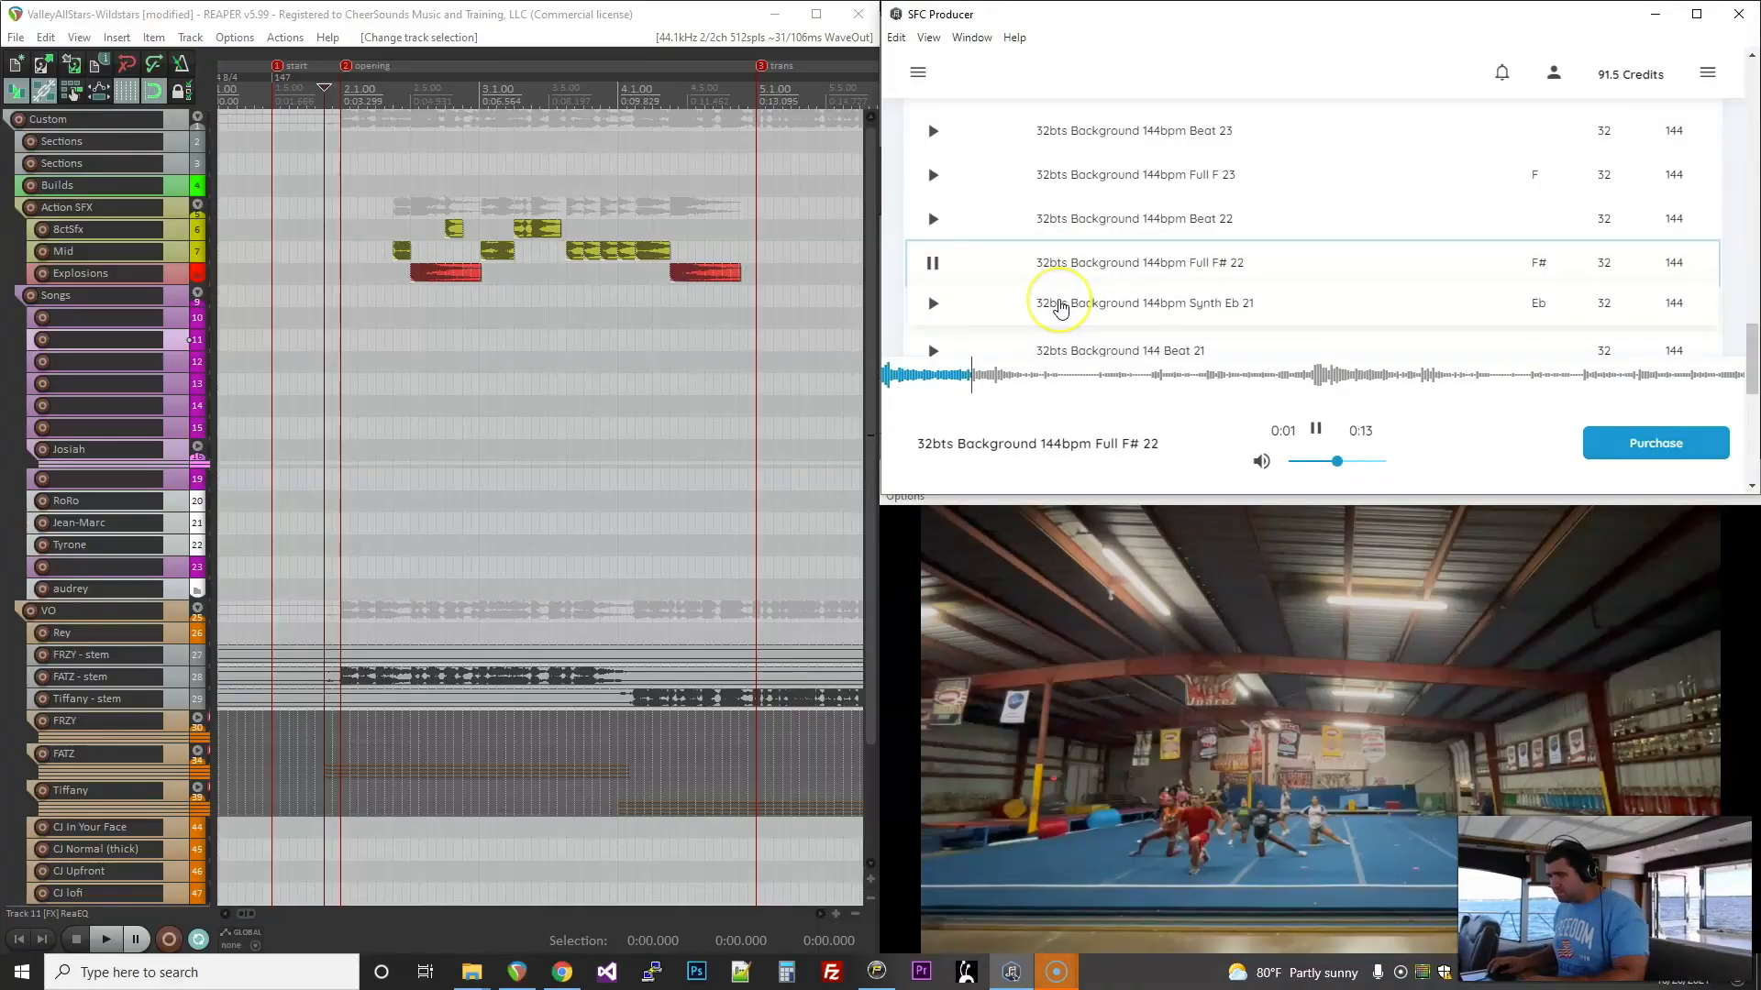
{"action": "left_click", "coordinate": [1054, 304]}
{"action": "scroll", "coordinate": [1171, 255], "scroll_direction": "down", "scroll_amount": 2}
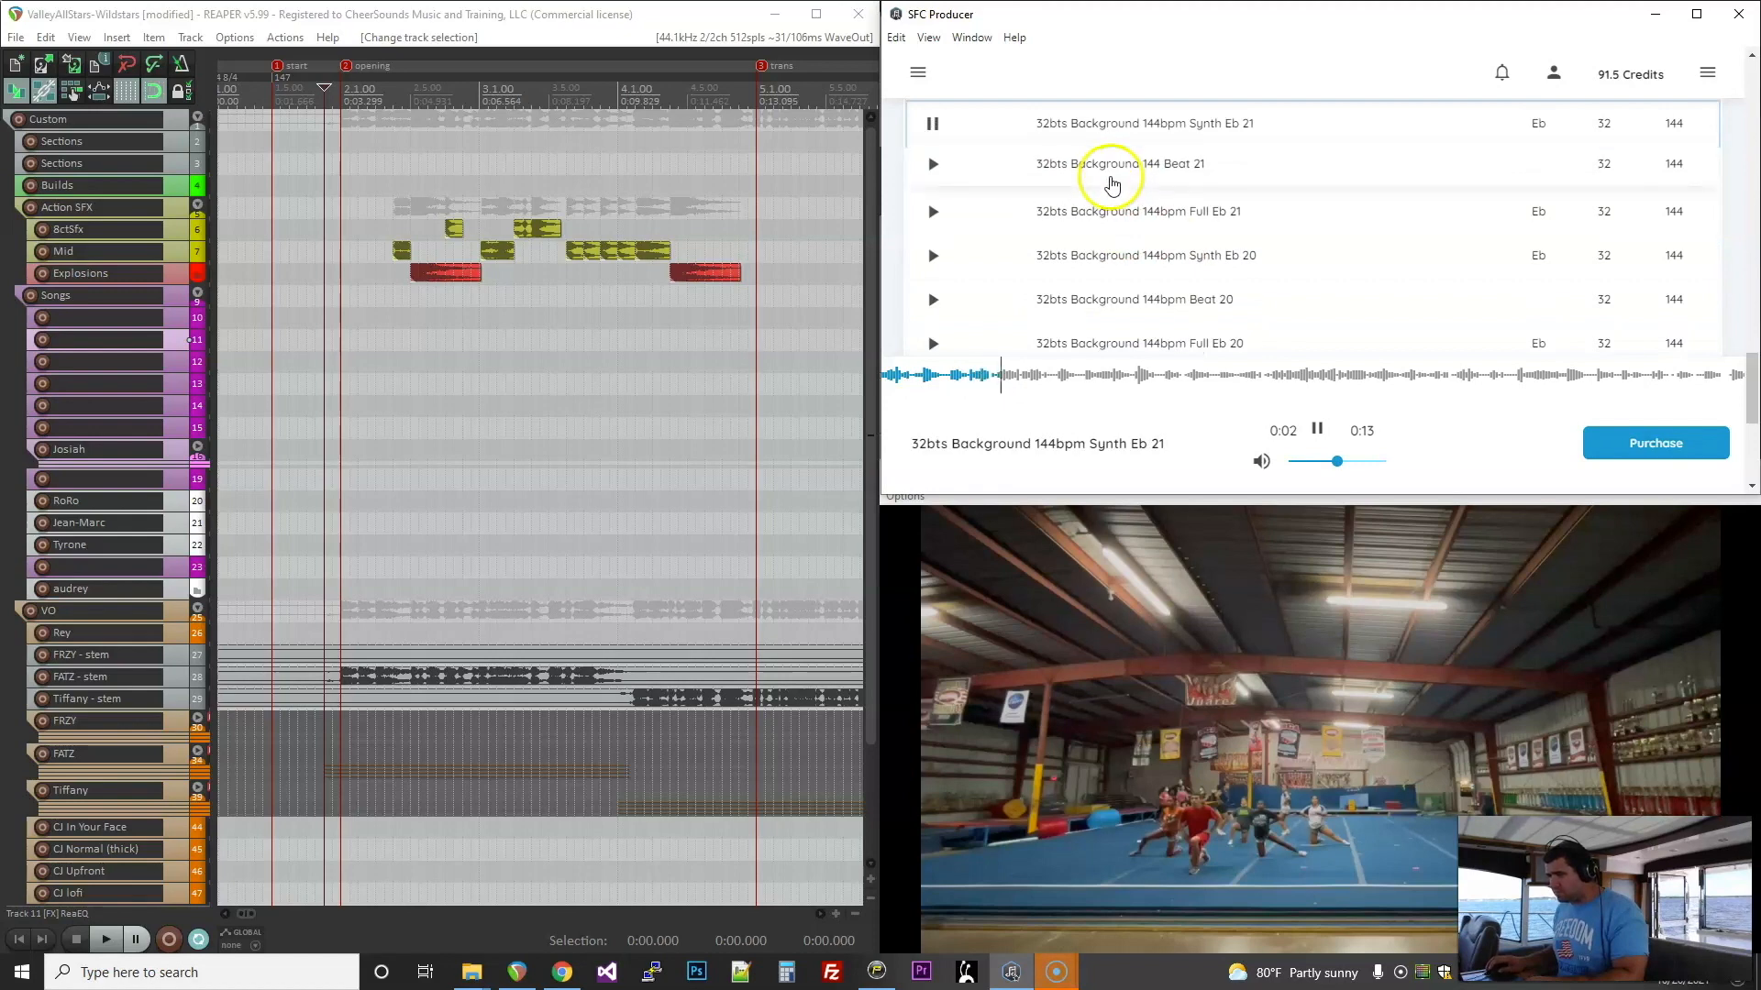
{"action": "scroll", "coordinate": [1112, 179], "scroll_direction": "down", "scroll_amount": 2}
{"action": "left_click", "coordinate": [1128, 170]}
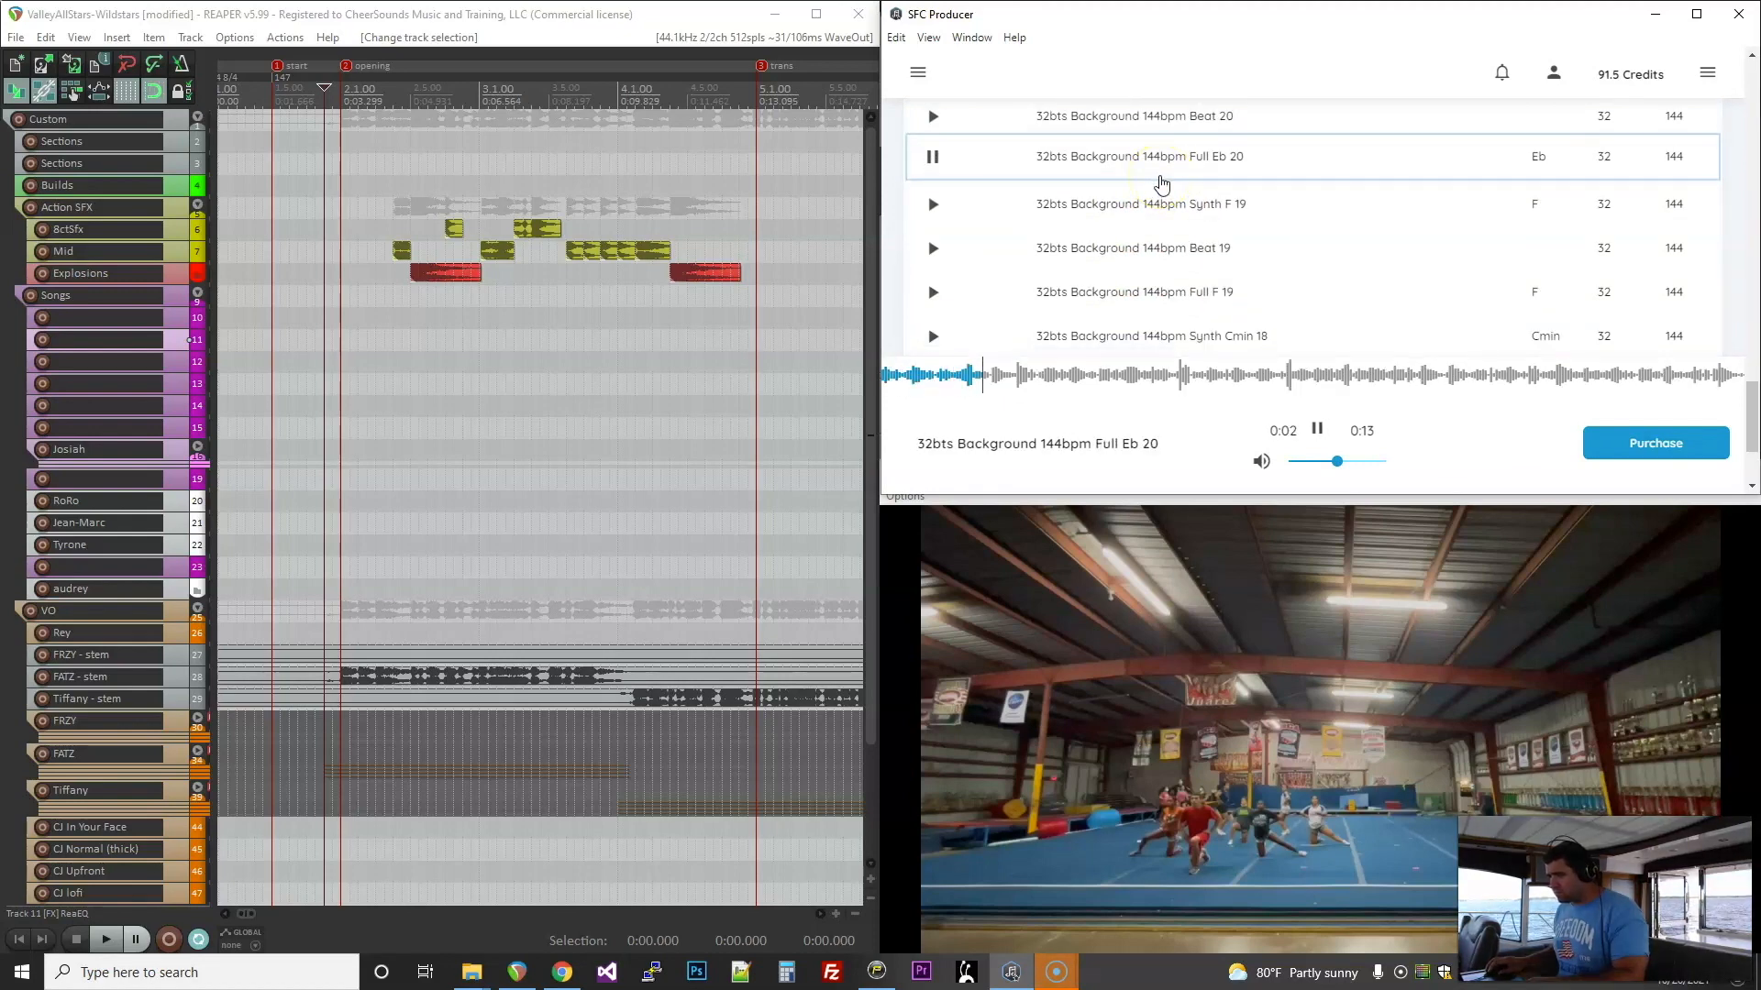
{"action": "left_click", "coordinate": [1173, 240]}
{"action": "left_click", "coordinate": [1169, 291]}
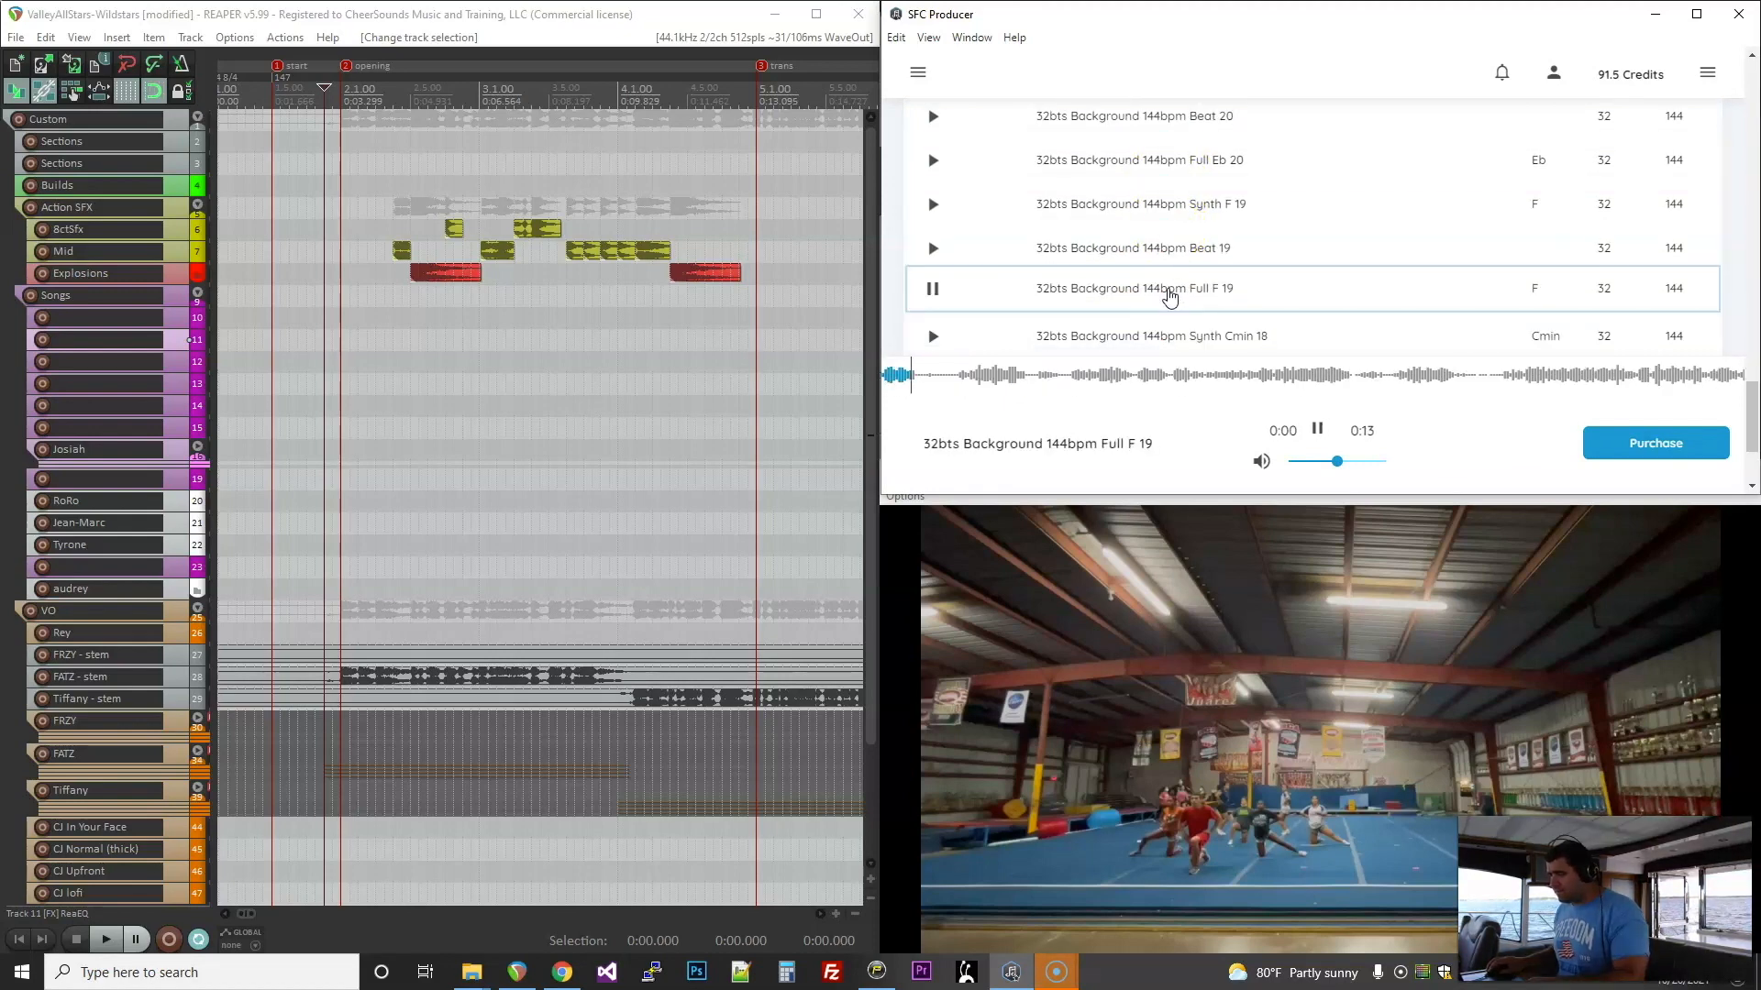
Step: Purchase 32bts Background 144bpm Full F 19 and place it on the lower Sections track at the opening marker
{"action": "scroll", "coordinate": [1179, 317], "scroll_direction": "down", "scroll_amount": 3}
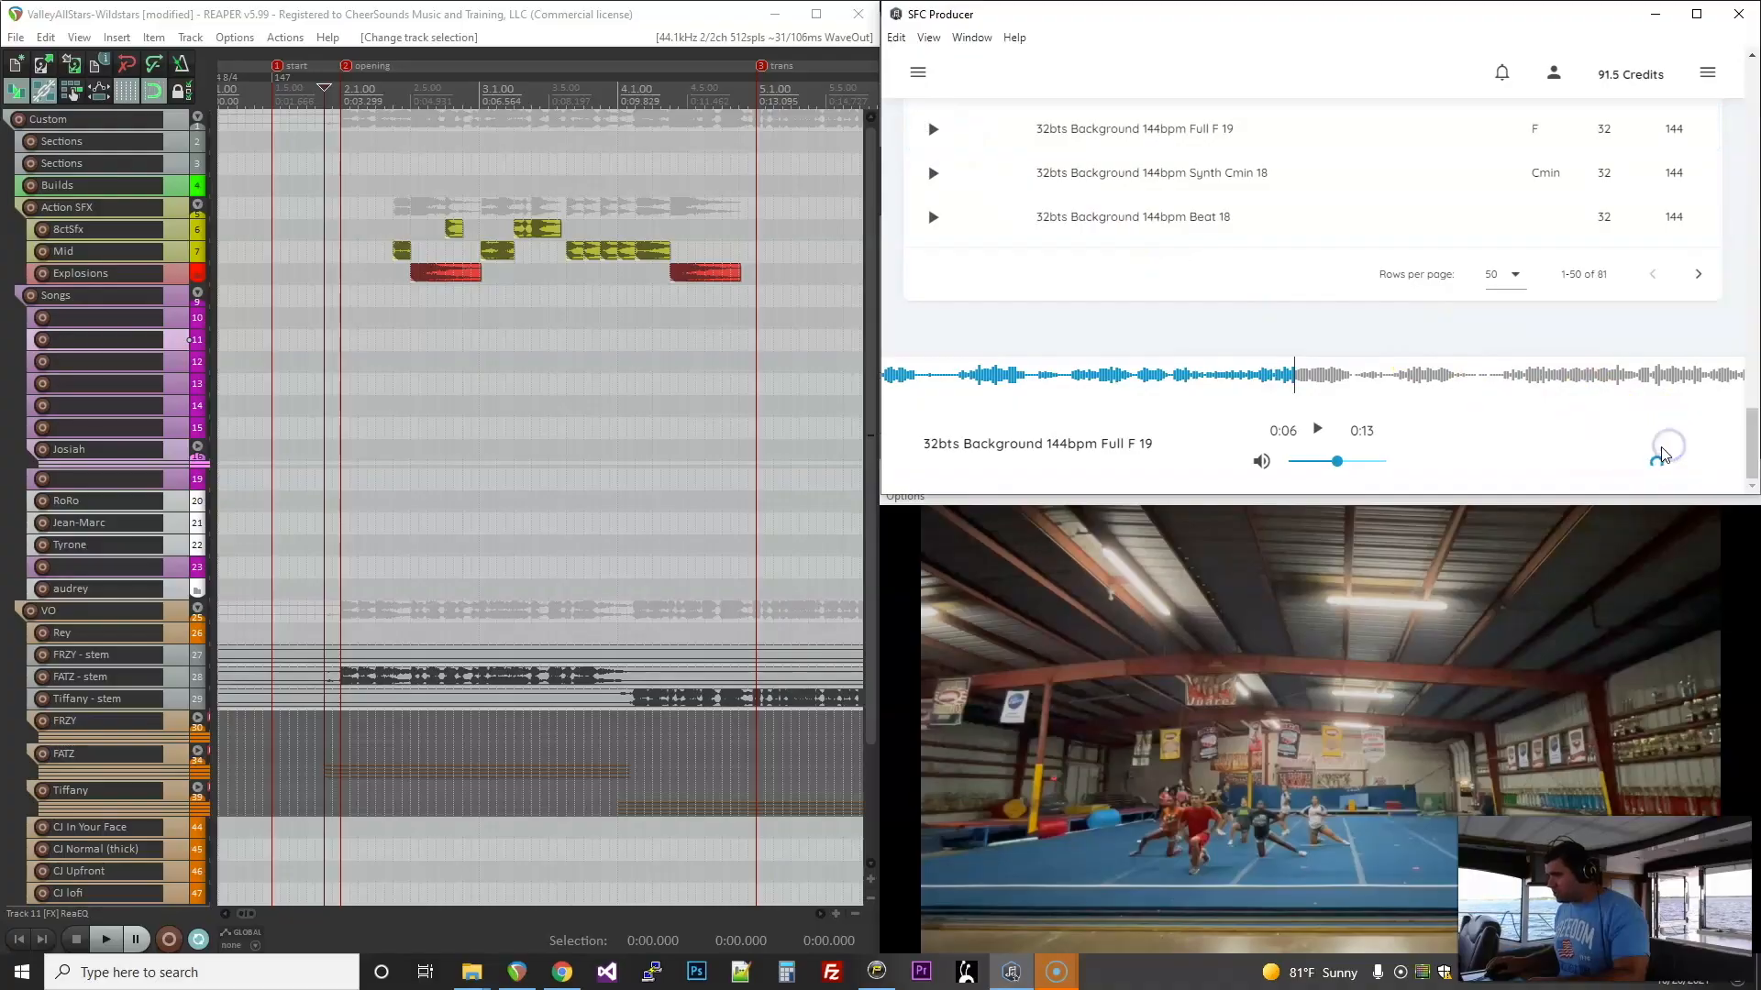
{"action": "left_click_drag", "start_coordinate": [1660, 456], "coordinate": [342, 164]}
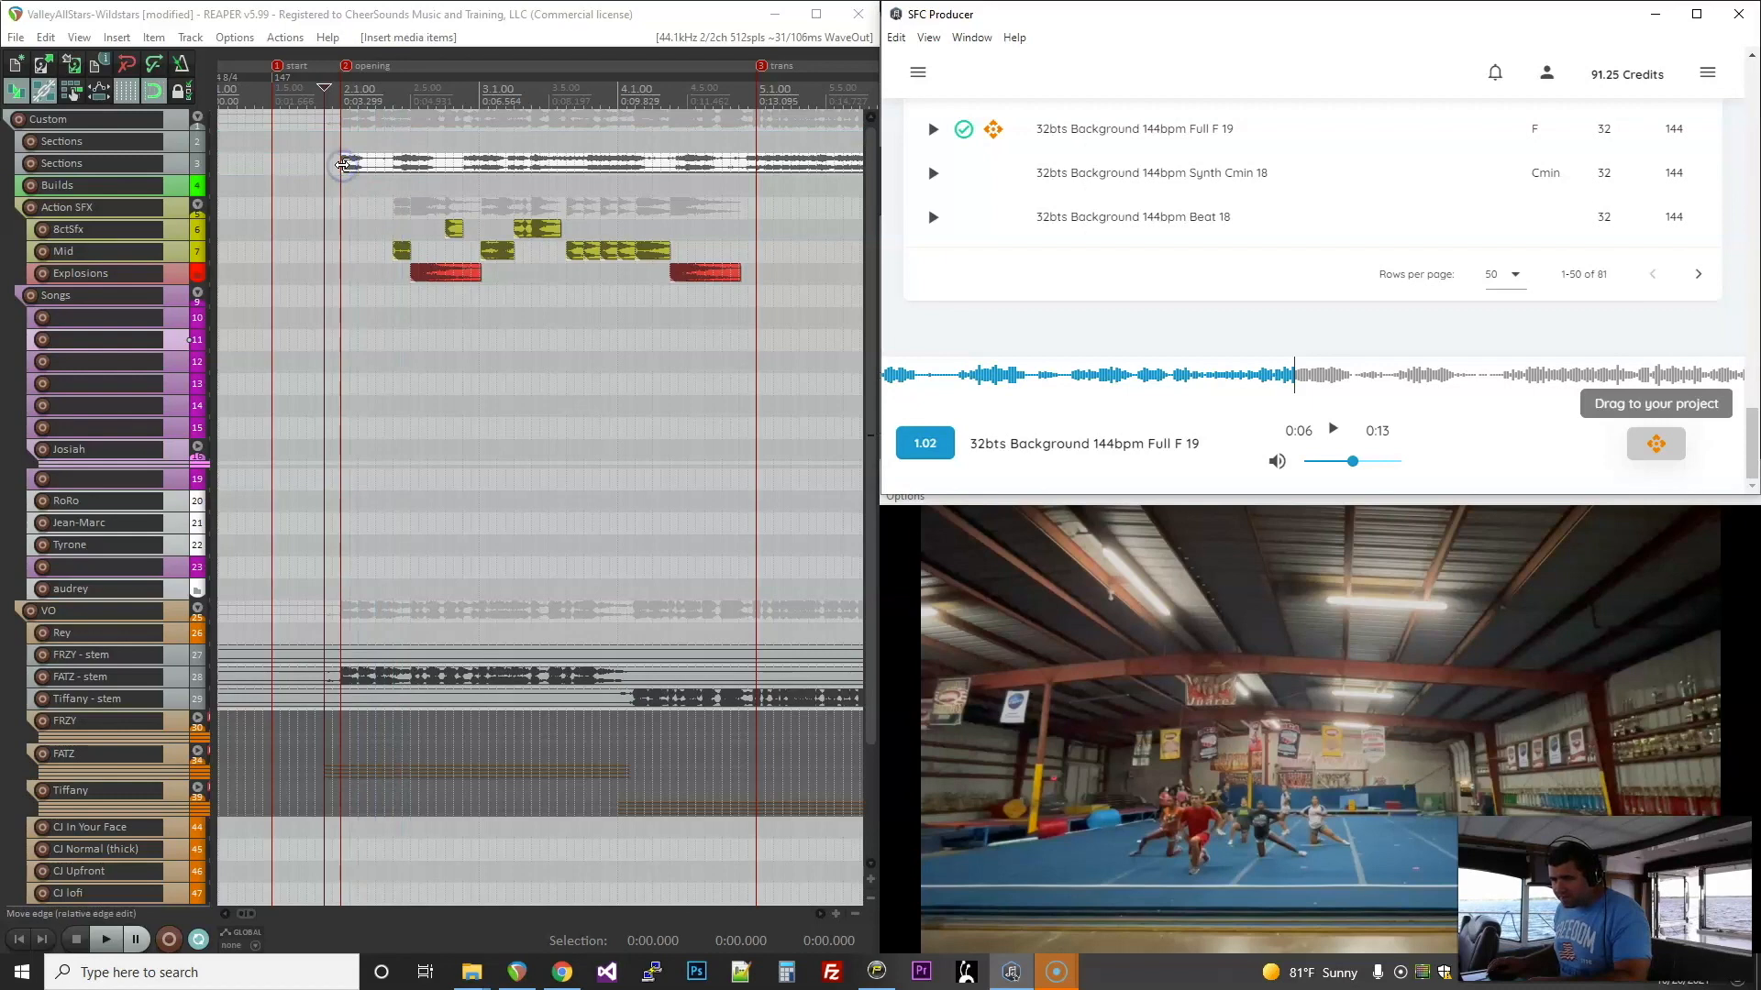
Step: Copy the 1.02 tempo ratio, set it as the Full F 19 clip's playback rate, and play the opening
{"action": "left_click", "coordinate": [923, 446]}
{"action": "left_click", "coordinate": [366, 166]}
{"action": "double_click", "coordinate": [463, 166]}
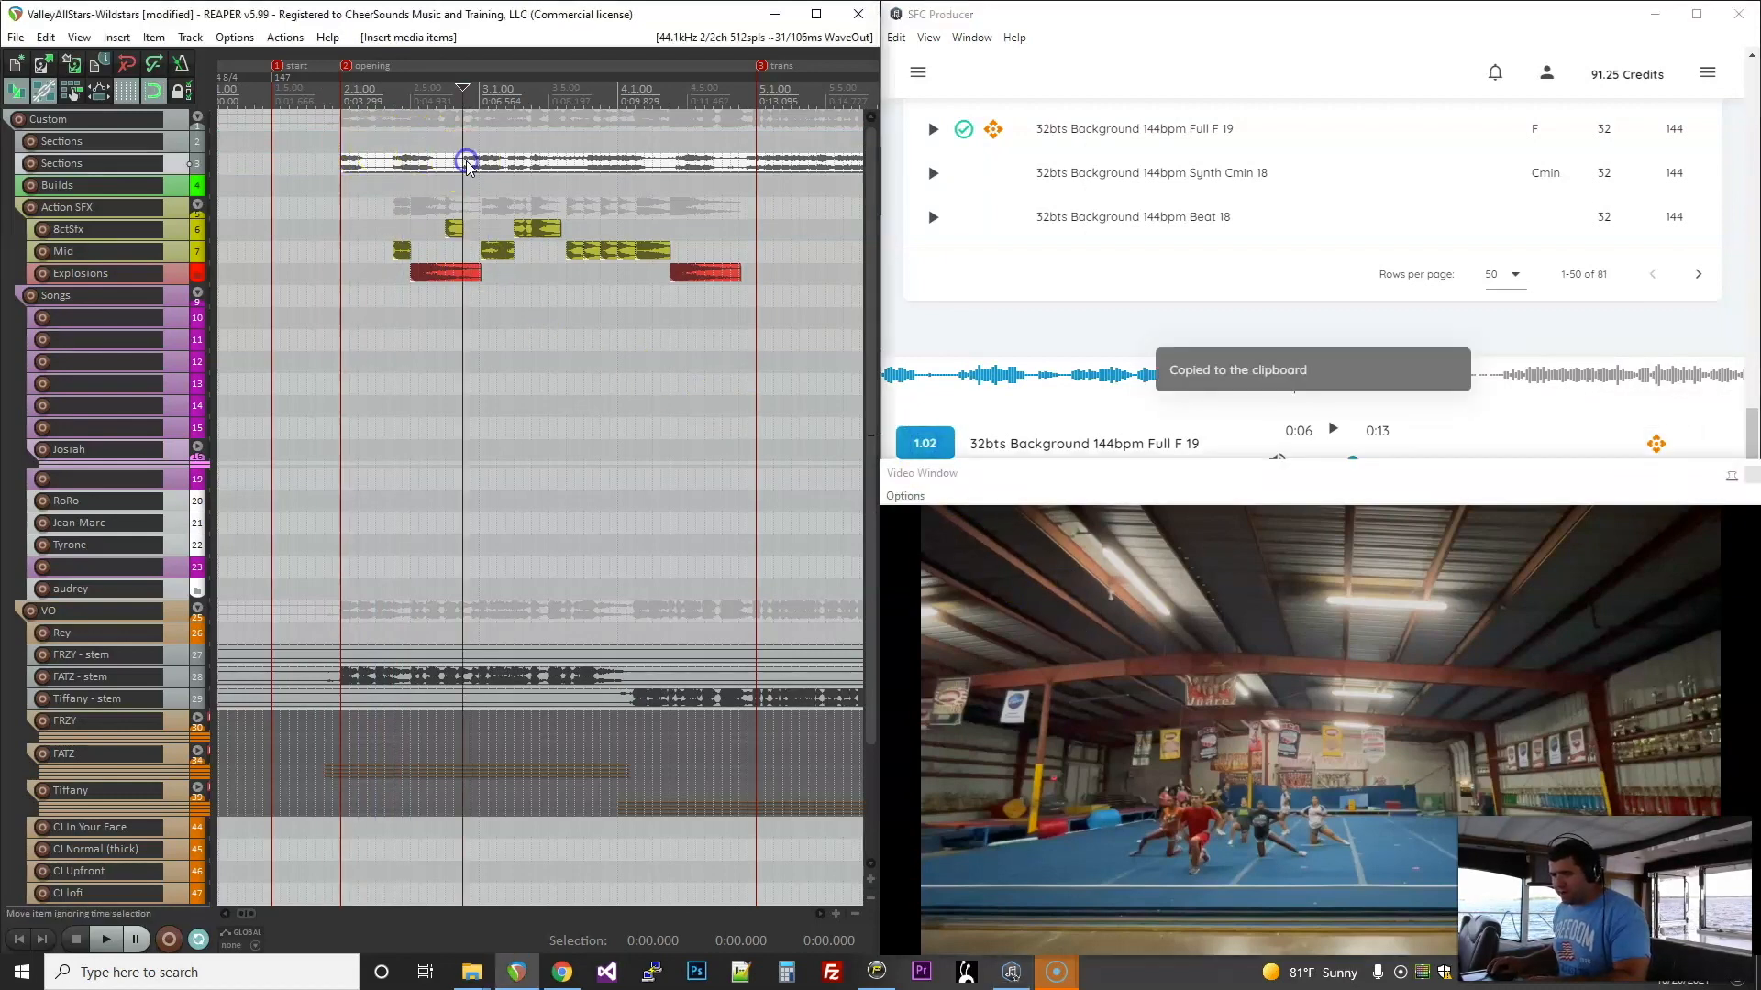
{"action": "double_click", "coordinate": [858, 496]}
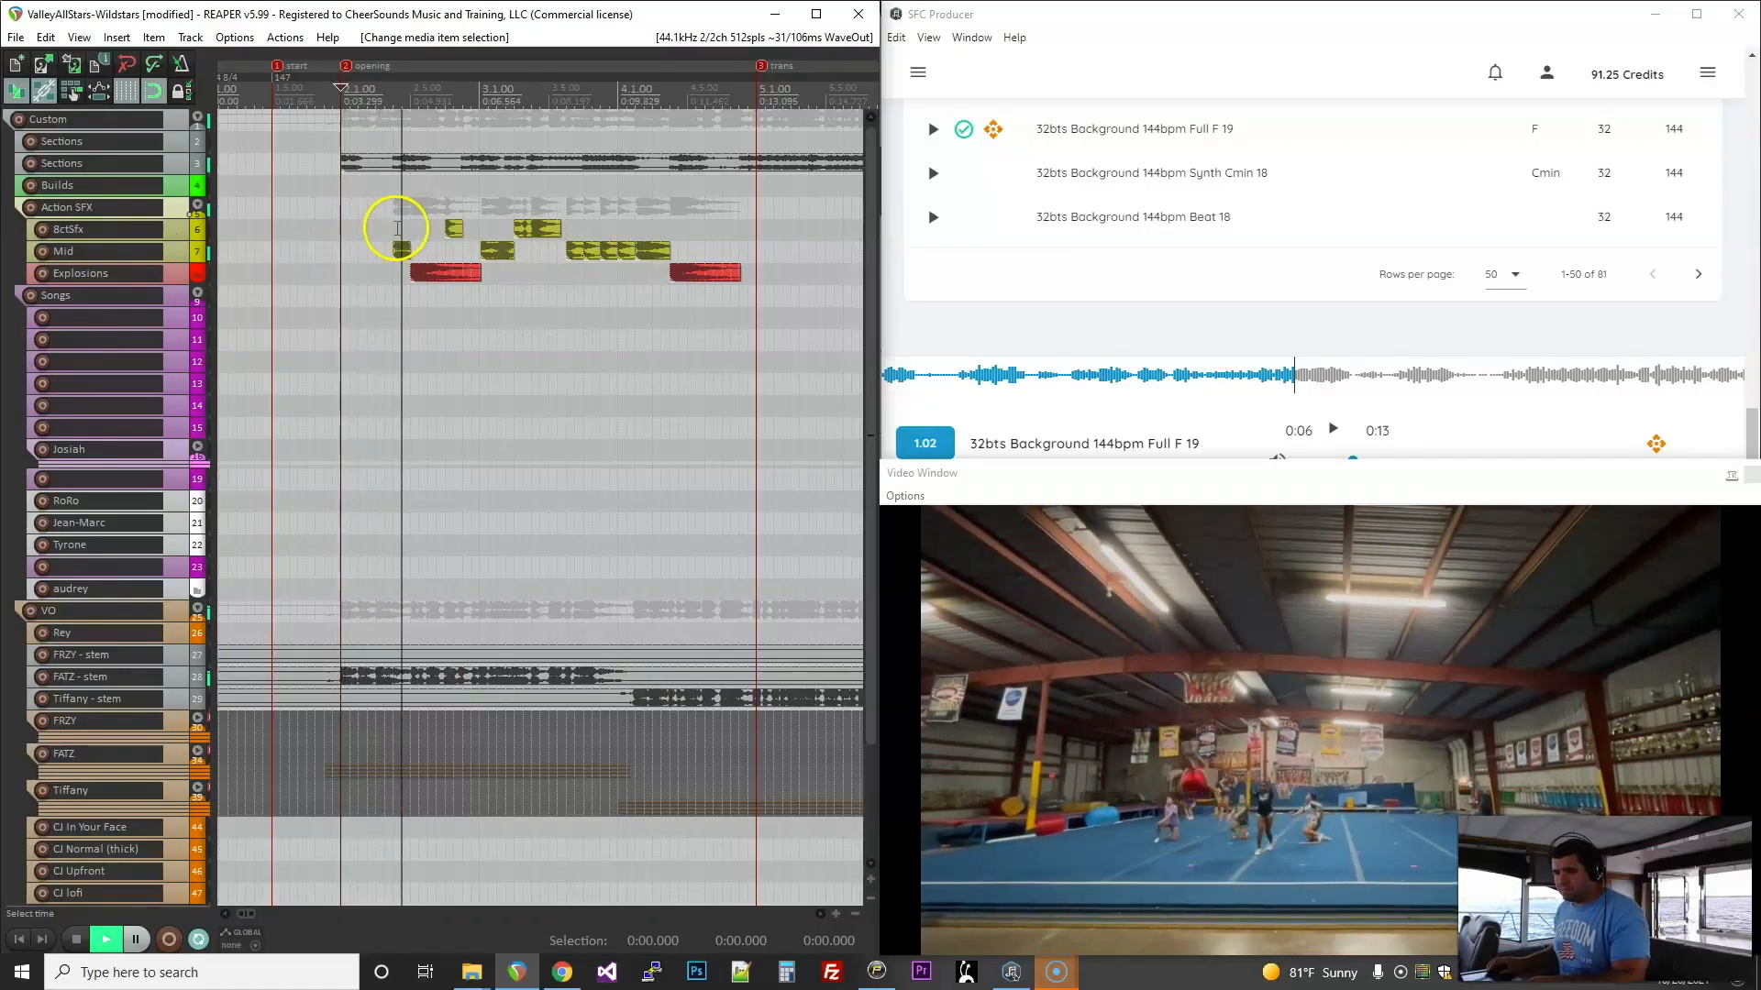
{"action": "scroll", "coordinate": [450, 280], "scroll_direction": "down", "scroll_amount": 2}
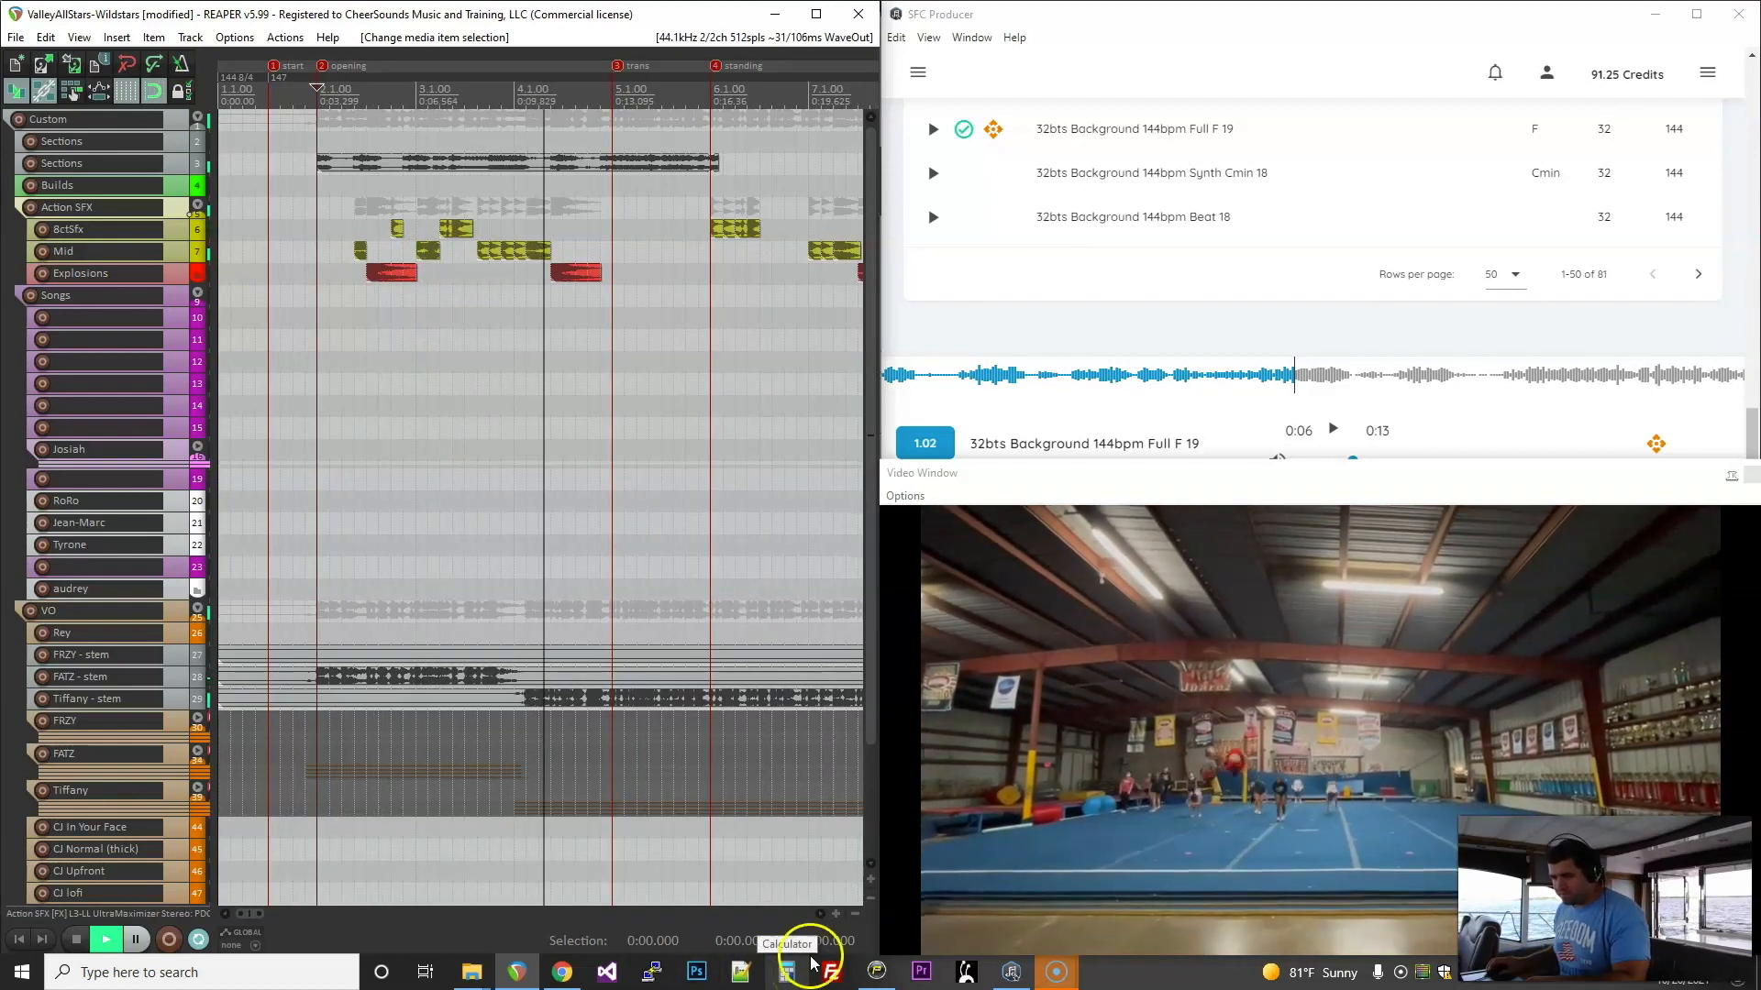
Step: Split the Full F 19 clip at measure 4, delete the part after the split, and replay from the opening marker
{"action": "left_click", "coordinate": [512, 166]}
{"action": "key", "text": "s"}
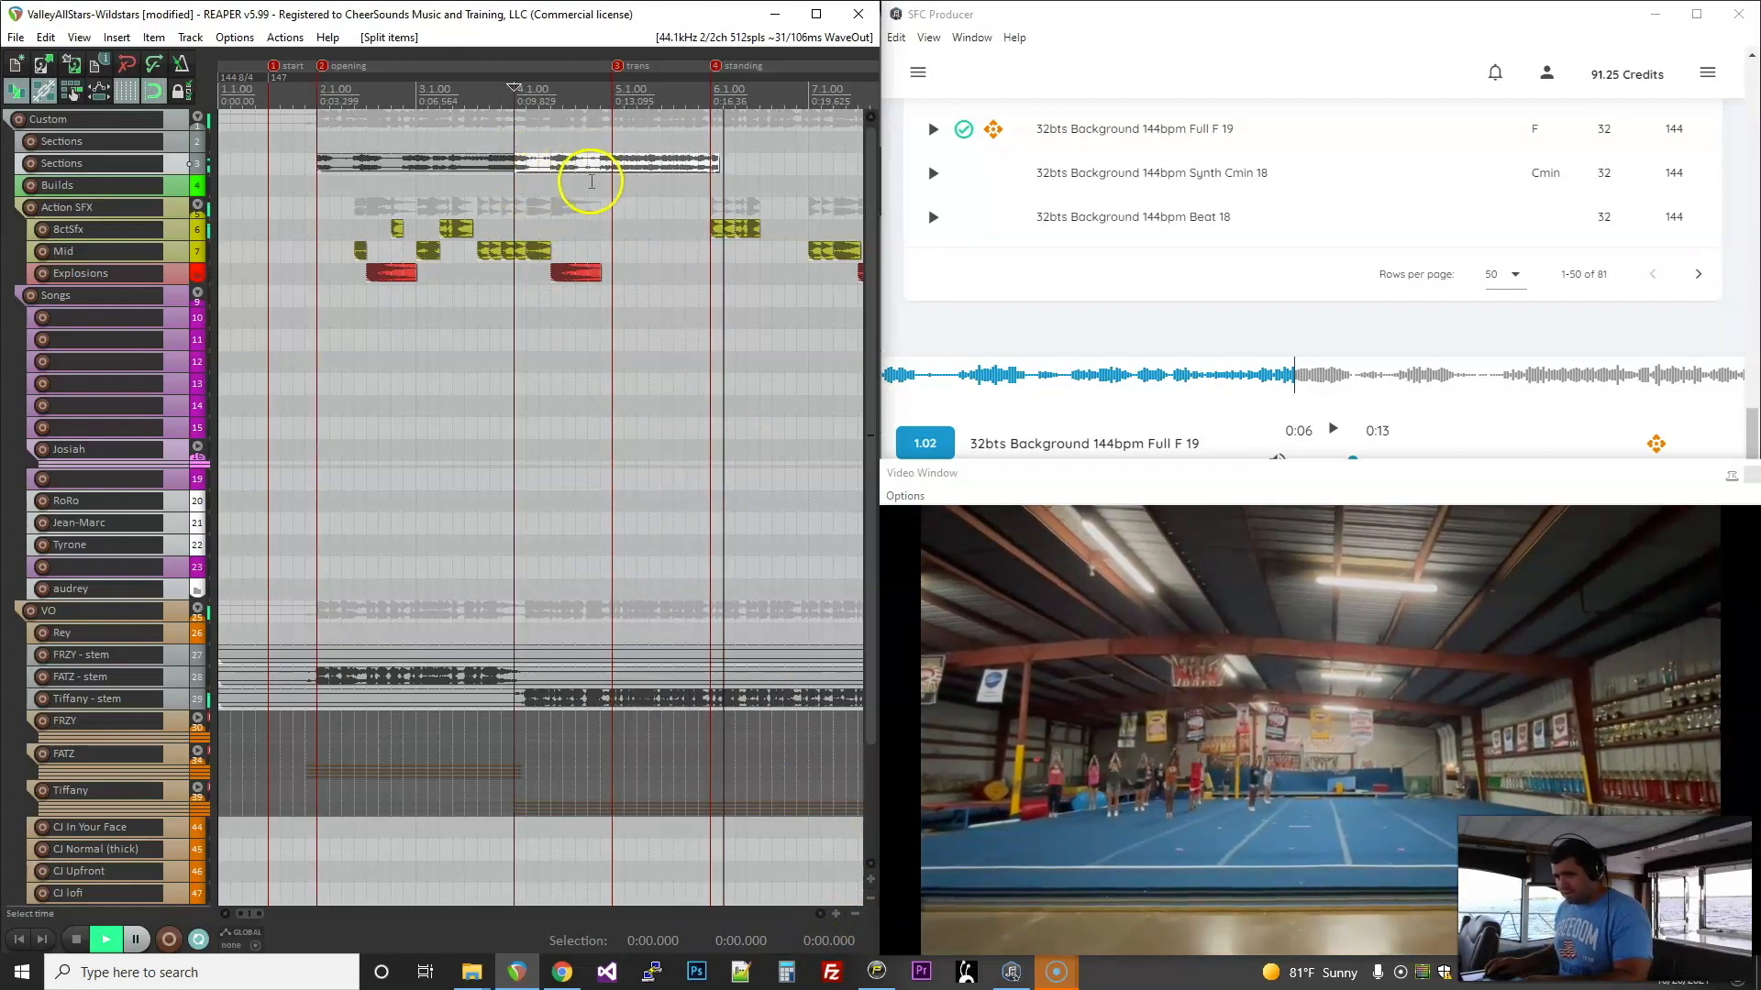
{"action": "key", "text": "Delete"}
{"action": "left_click", "coordinate": [615, 361]}
{"action": "key", "text": "space"}
{"action": "left_click", "coordinate": [319, 205]}
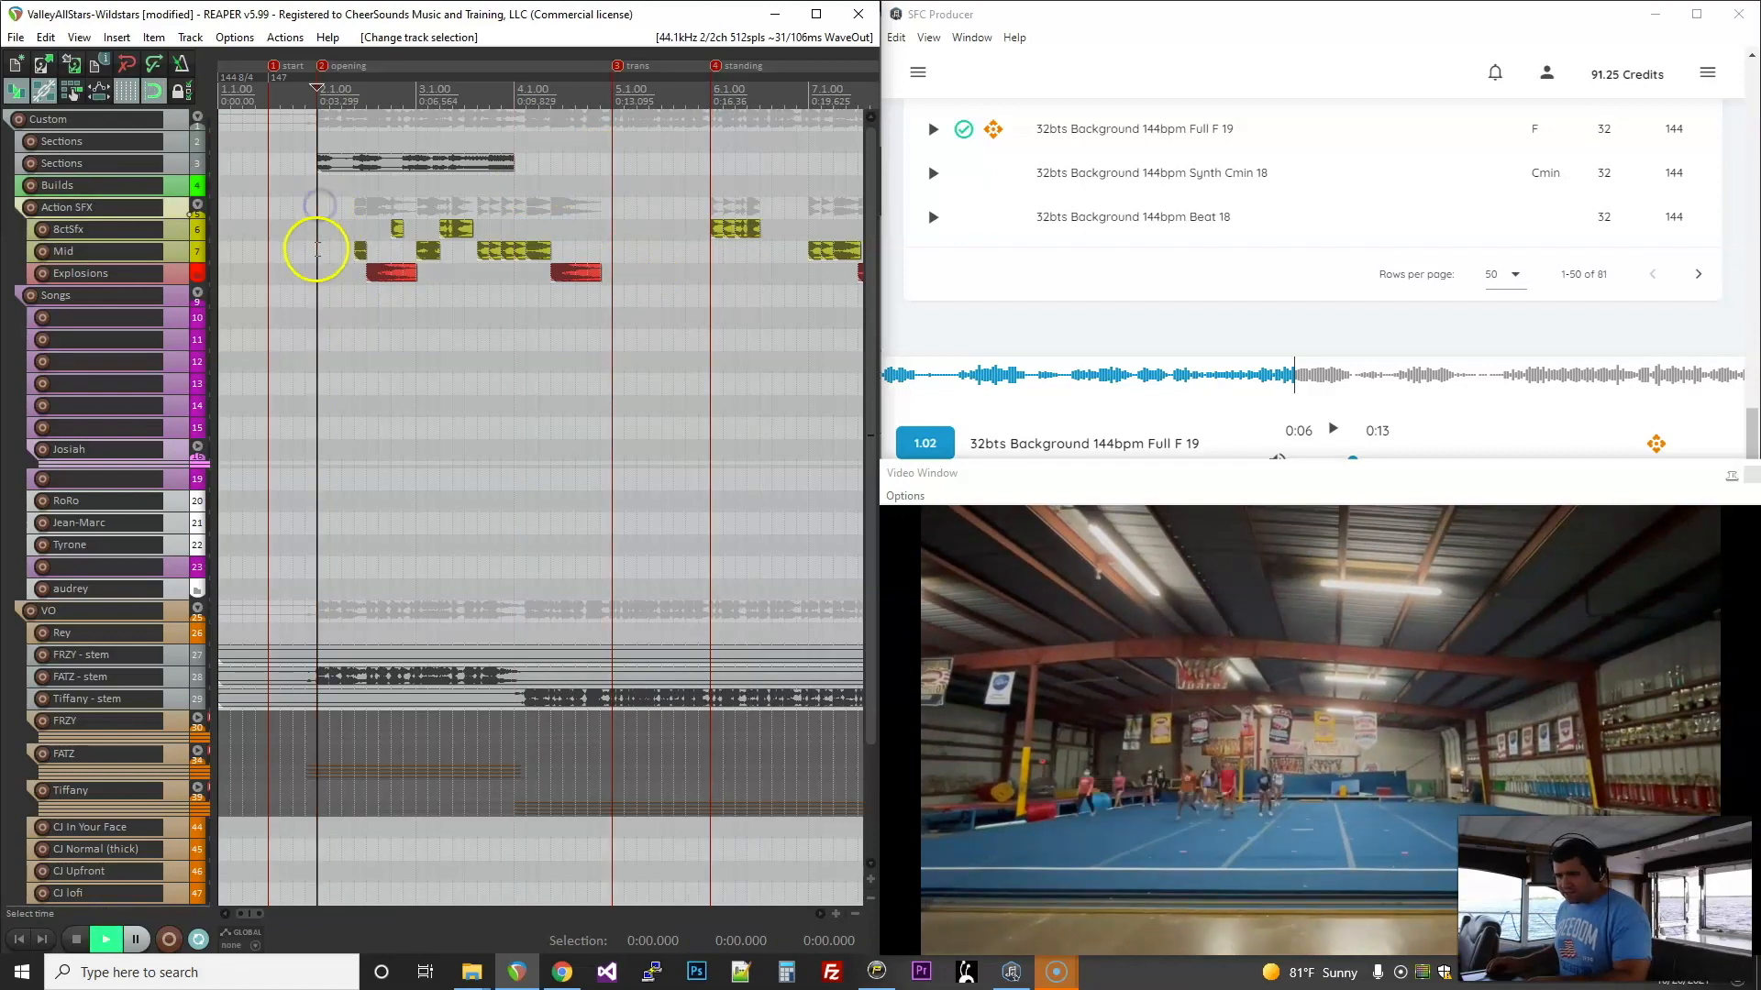
{"action": "scroll", "coordinate": [317, 248], "scroll_direction": "up", "scroll_amount": 1}
{"action": "key", "text": "space"}
Step: Audition more 144bpm backgrounds in SFC Producer, including Beat 41, Full Fmin 41 and Full Fmin 38
{"action": "left_click", "coordinate": [1086, 220]}
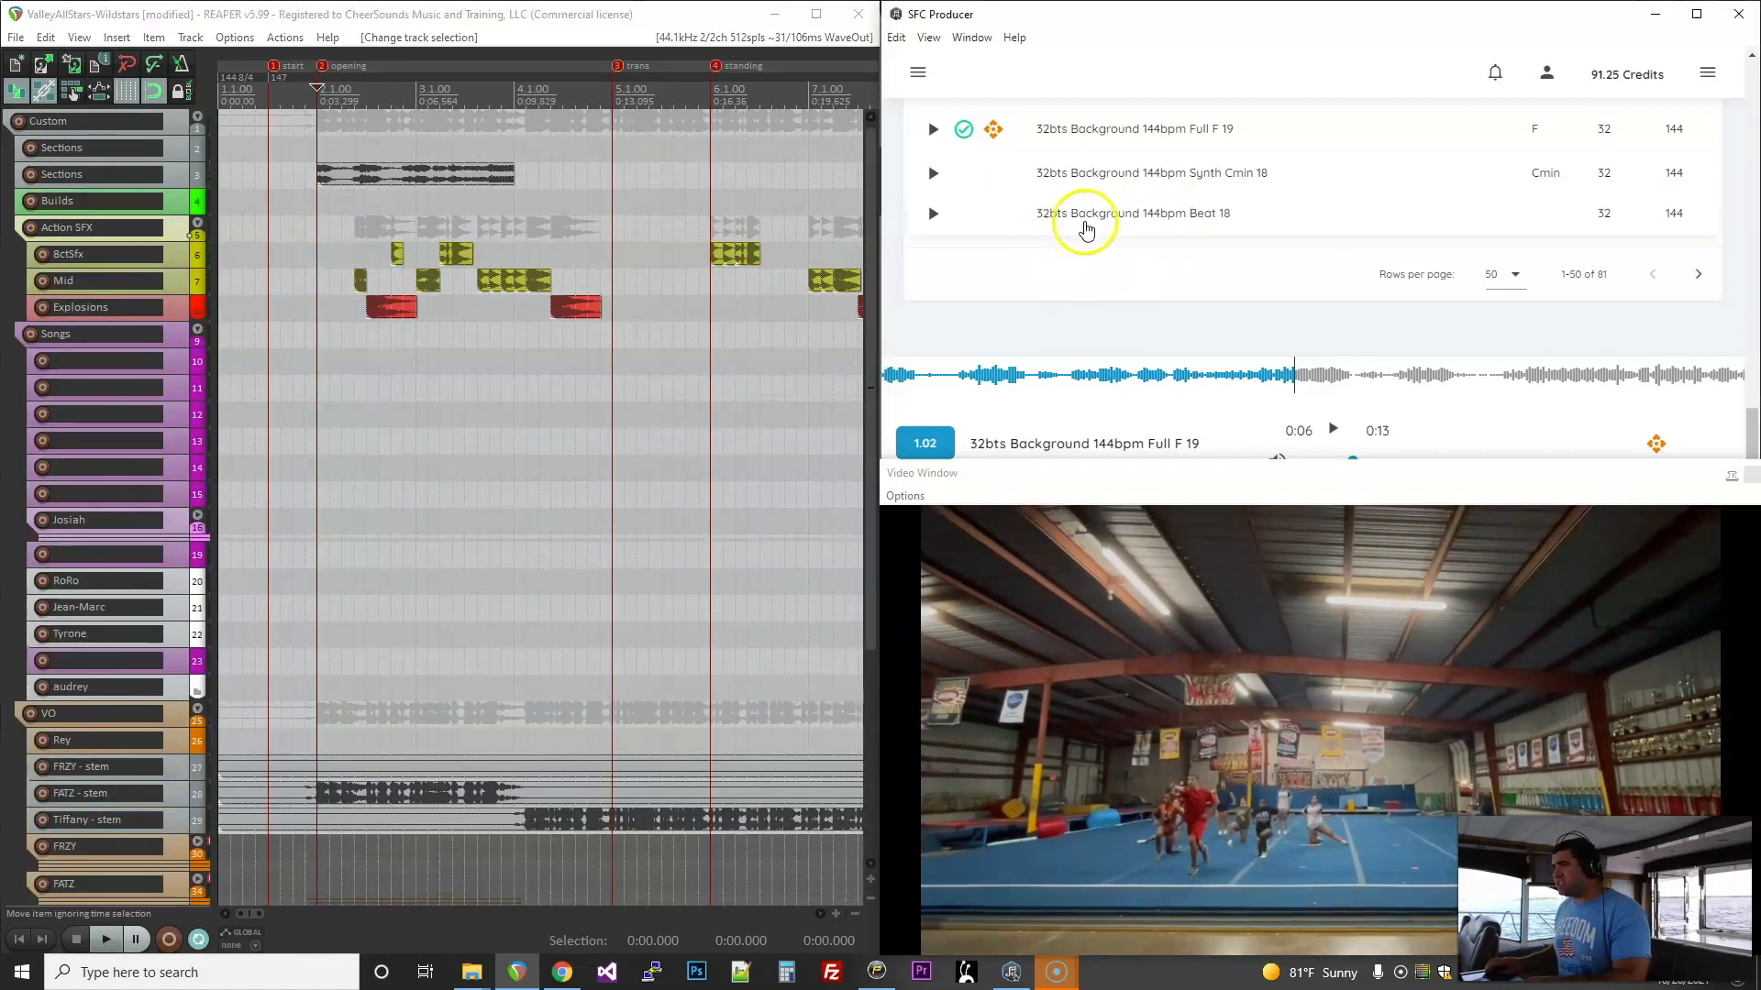
{"action": "left_click", "coordinate": [995, 323]}
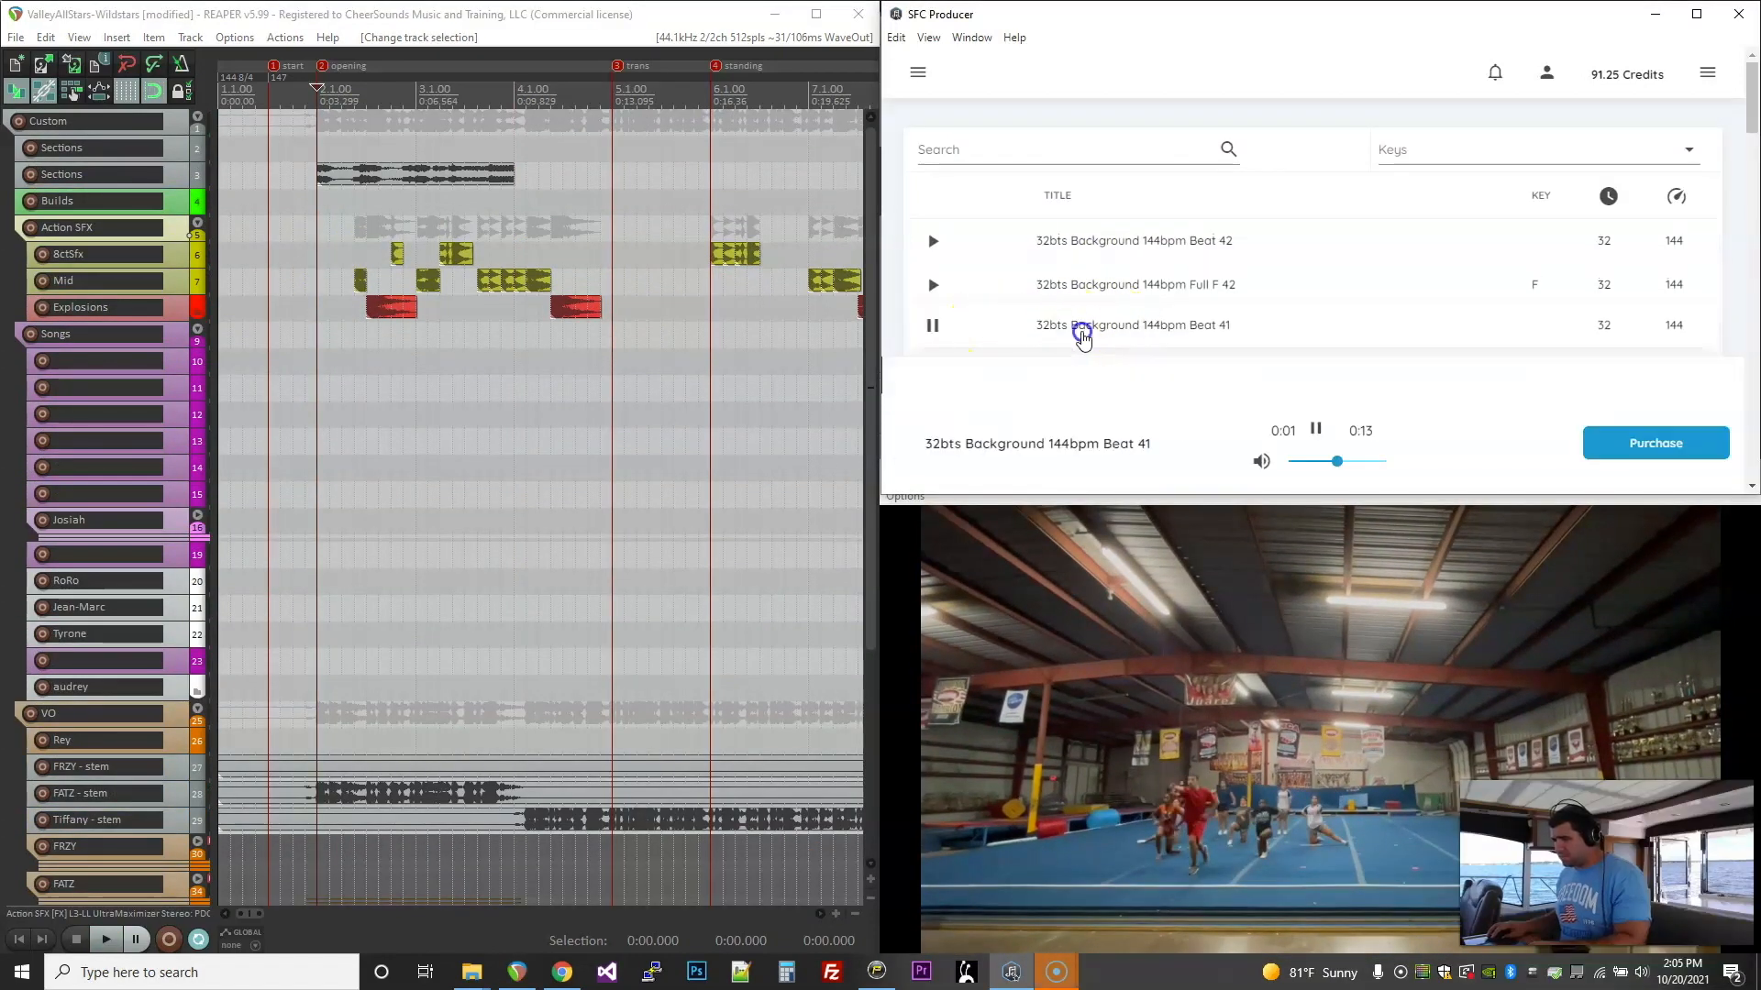
{"action": "scroll", "coordinate": [1168, 287], "scroll_direction": "down", "scroll_amount": 2}
{"action": "left_click", "coordinate": [1171, 186]}
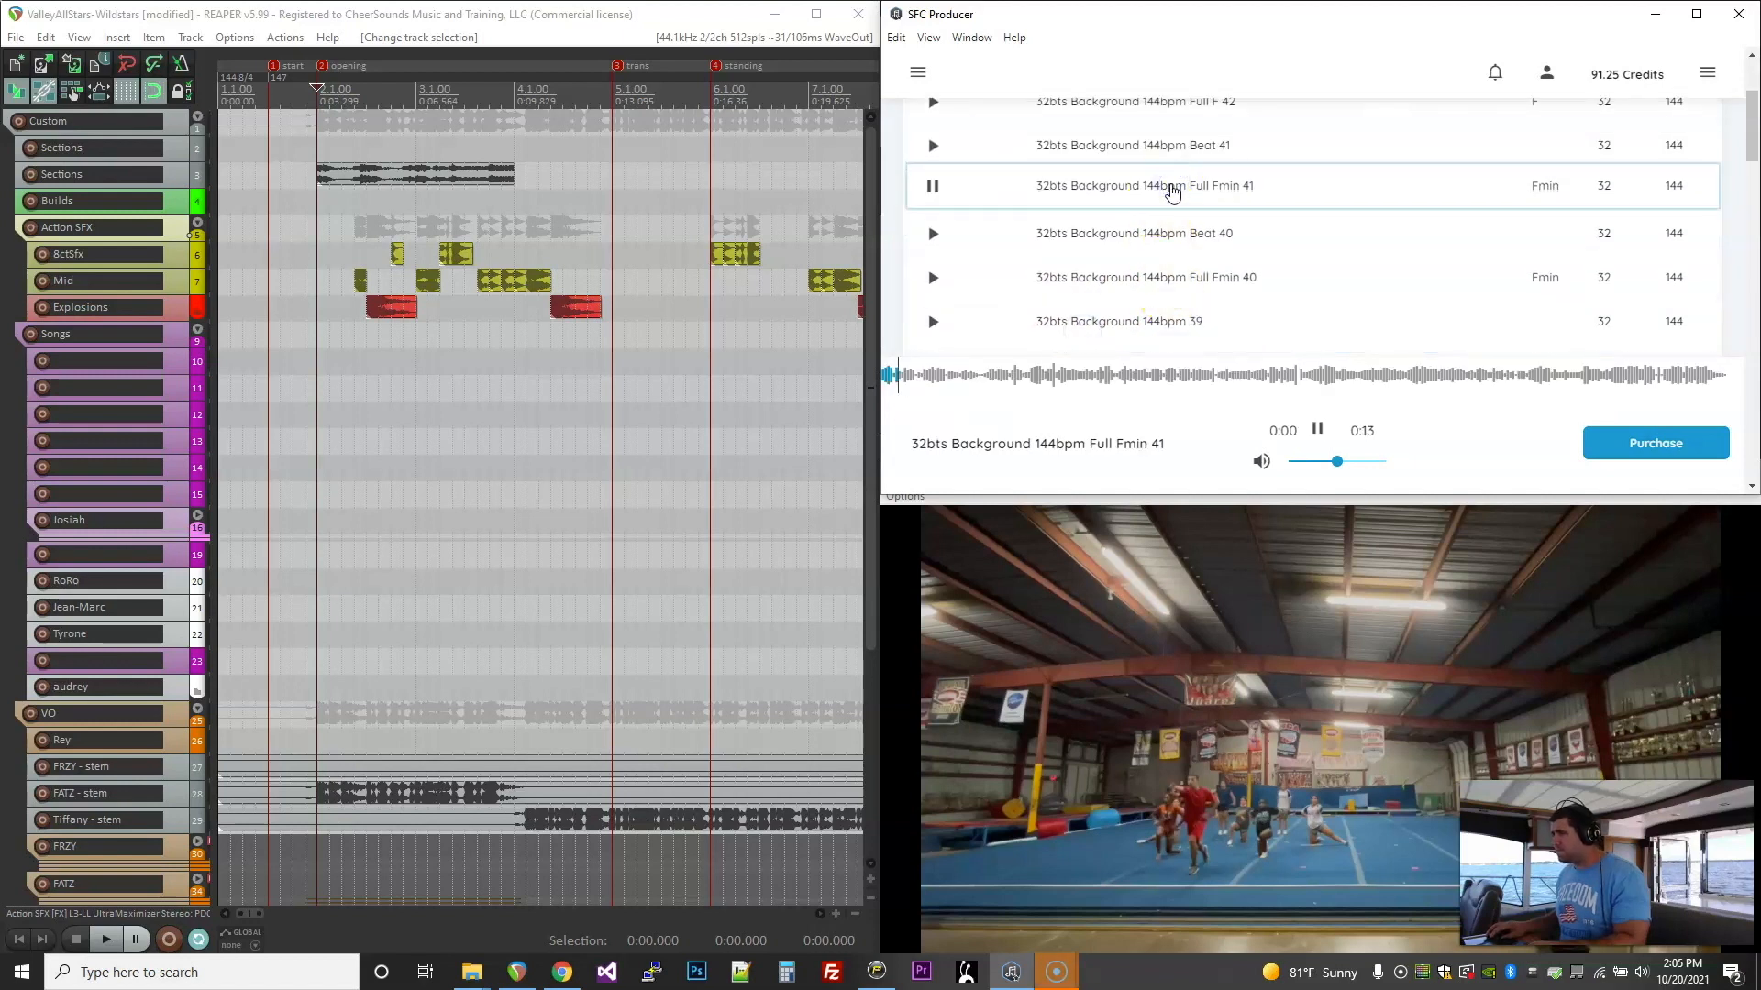
{"action": "scroll", "coordinate": [1173, 233], "scroll_direction": "down", "scroll_amount": 2}
{"action": "left_click", "coordinate": [1217, 300]}
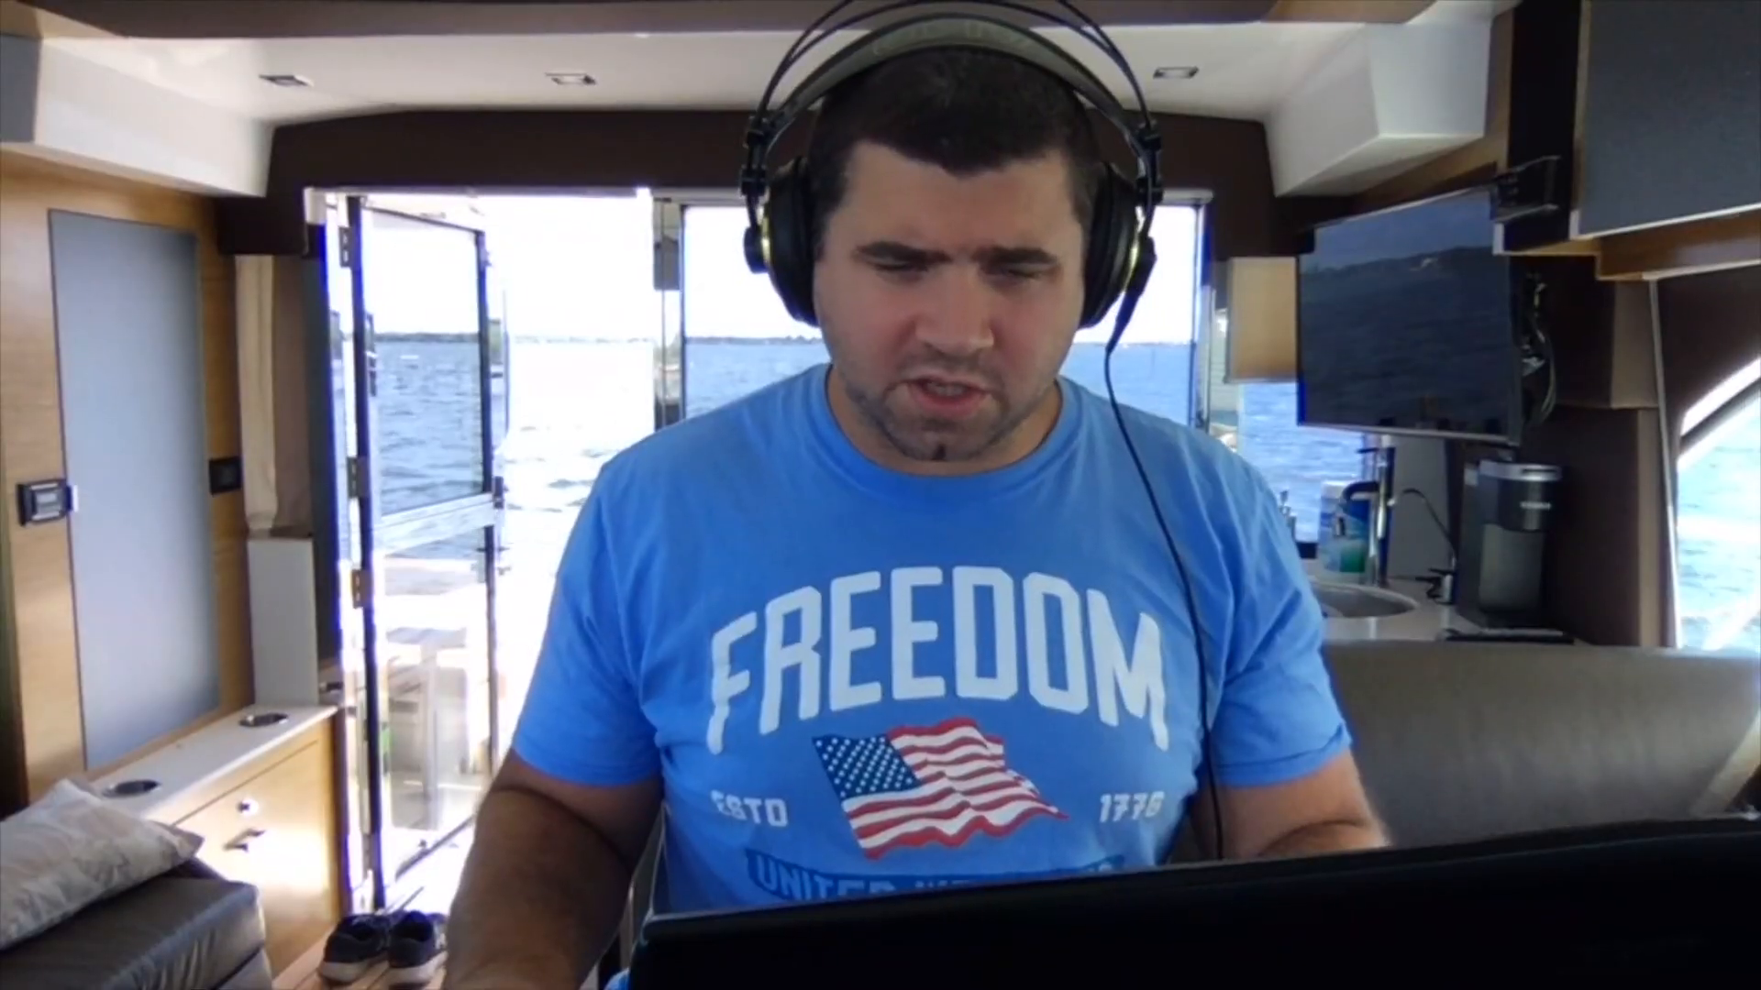
Step: Purchase 32bts Background 144bpm Full Fmin 38 and place it on the lower Sections track at the opening marker
{"action": "left_click", "coordinate": [1656, 456]}
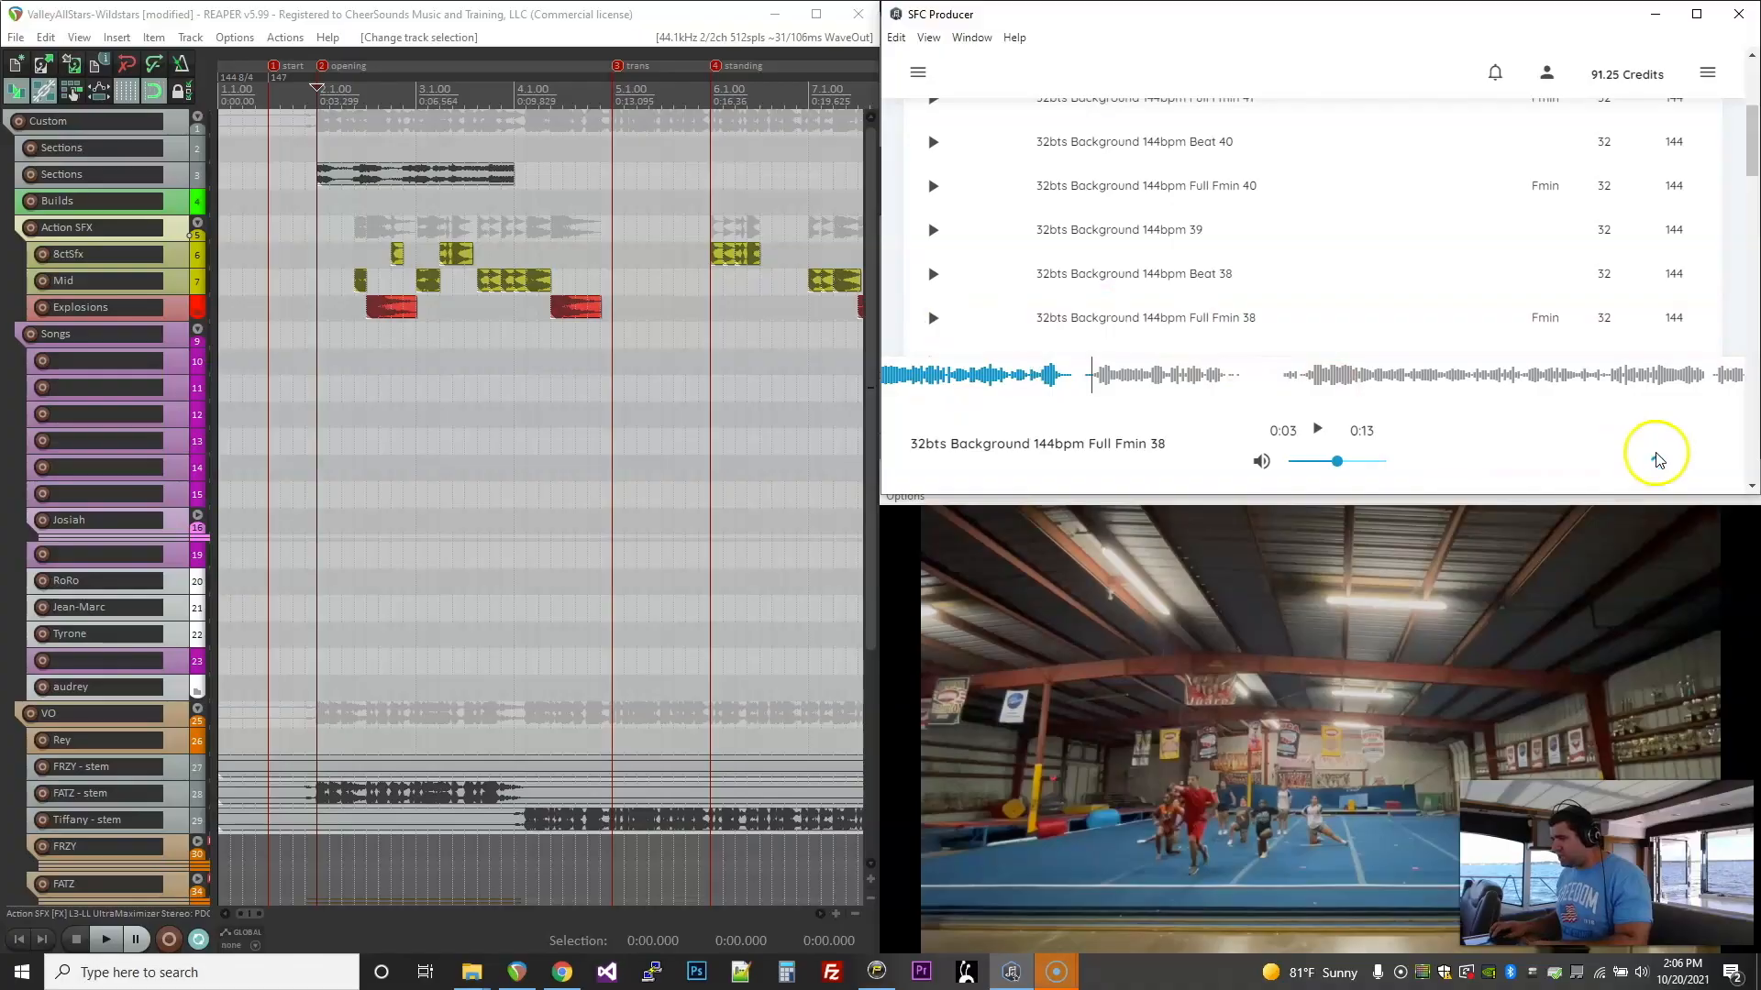
{"action": "left_click", "coordinate": [1713, 73]}
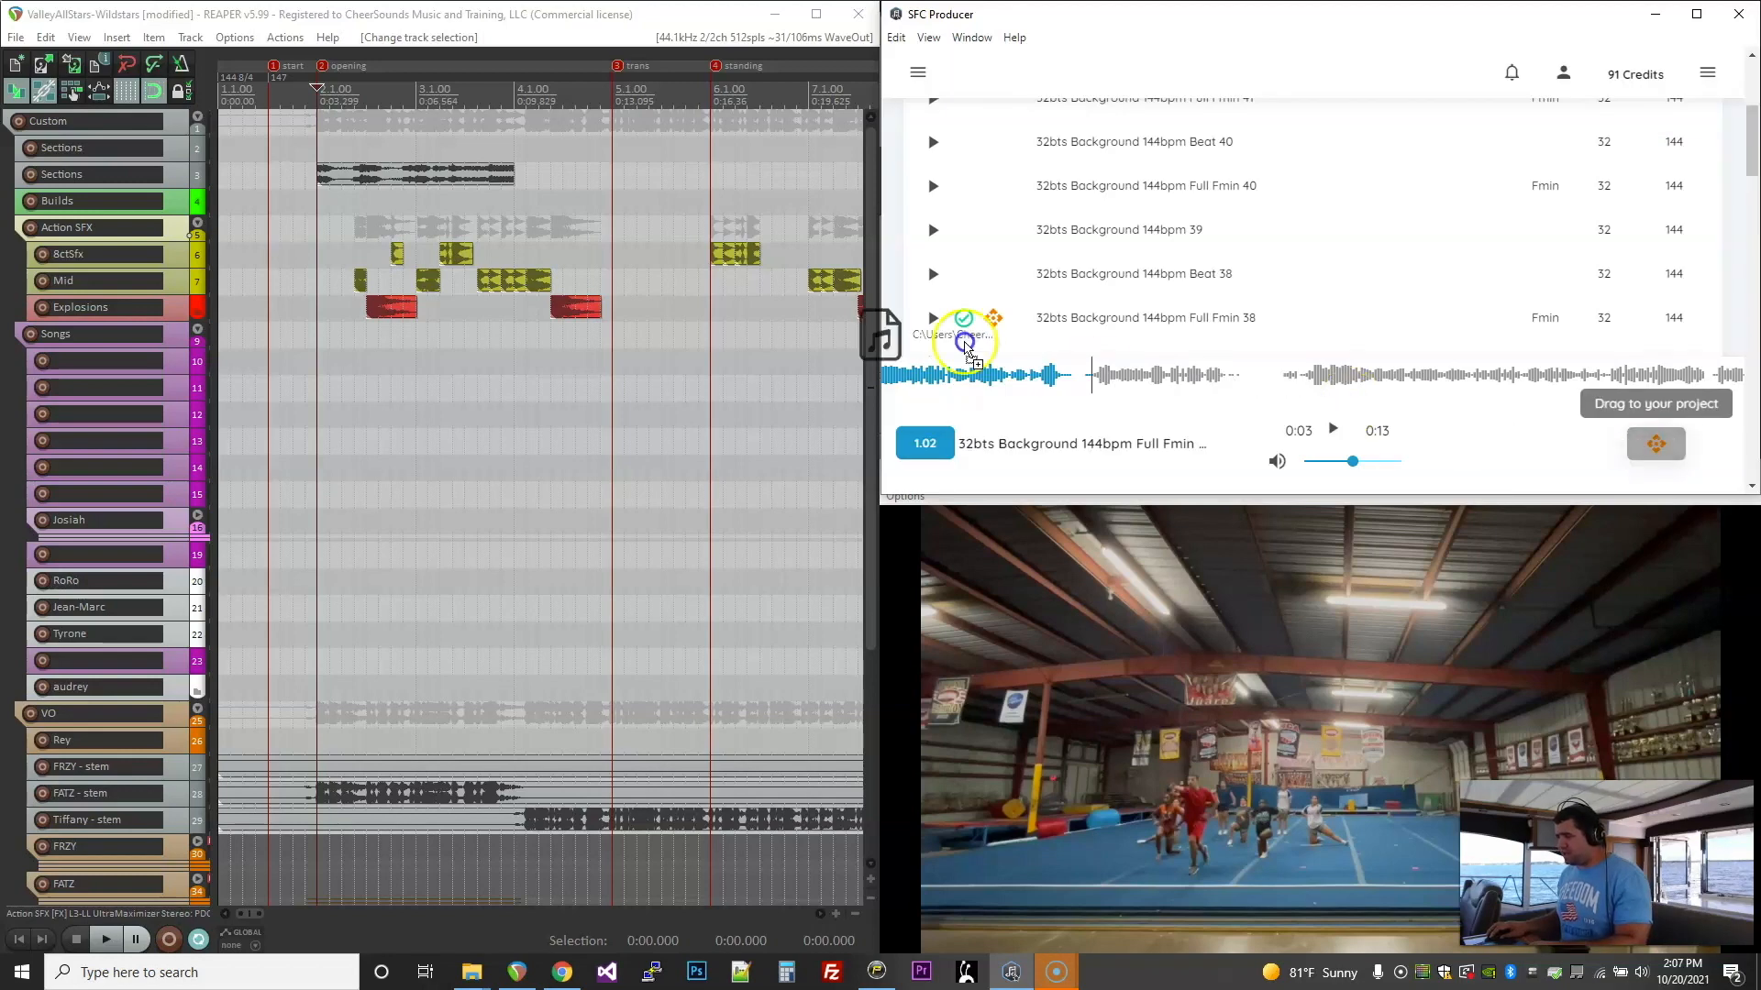
{"action": "mouse_move", "coordinate": [965, 346]}
{"action": "left_mouse_down"}
{"action": "mouse_move", "coordinate": [362, 165]}
{"action": "mouse_move", "coordinate": [582, 173]}
{"action": "mouse_move", "coordinate": [388, 180]}
{"action": "left_mouse_up"}
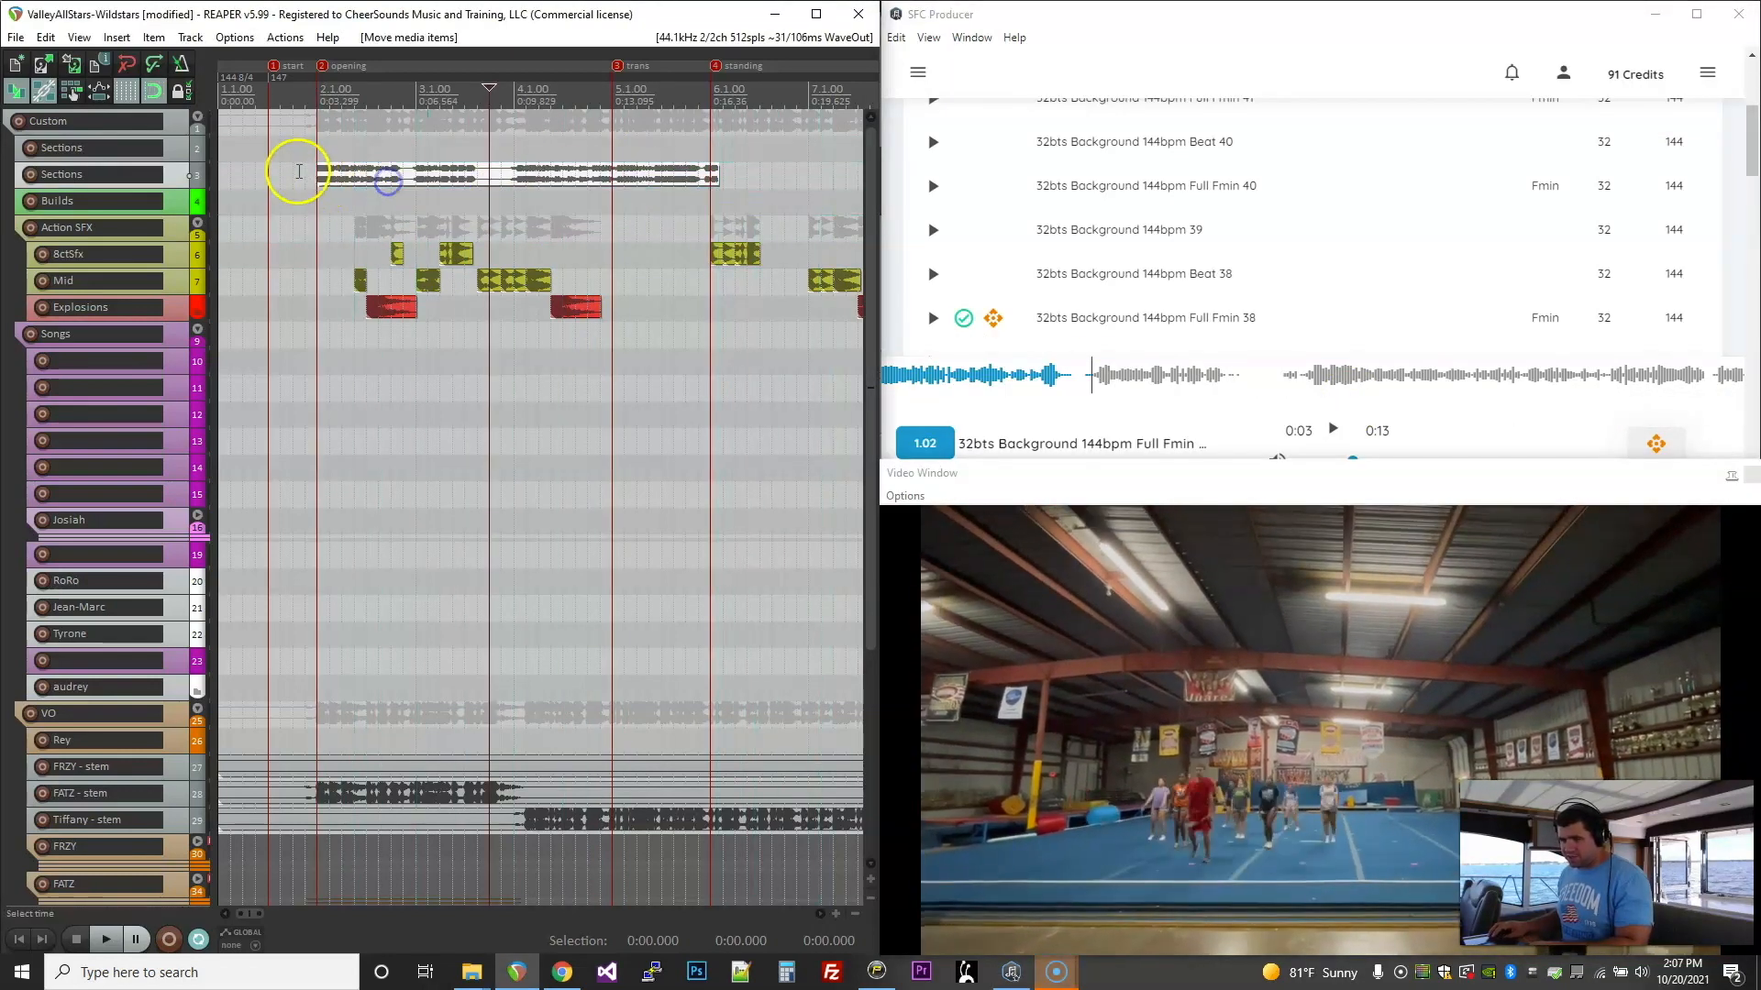
Step: Set the Full Fmin 38 clip's playback rate to 1.02 and play back the opening section
{"action": "left_click", "coordinate": [295, 180]}
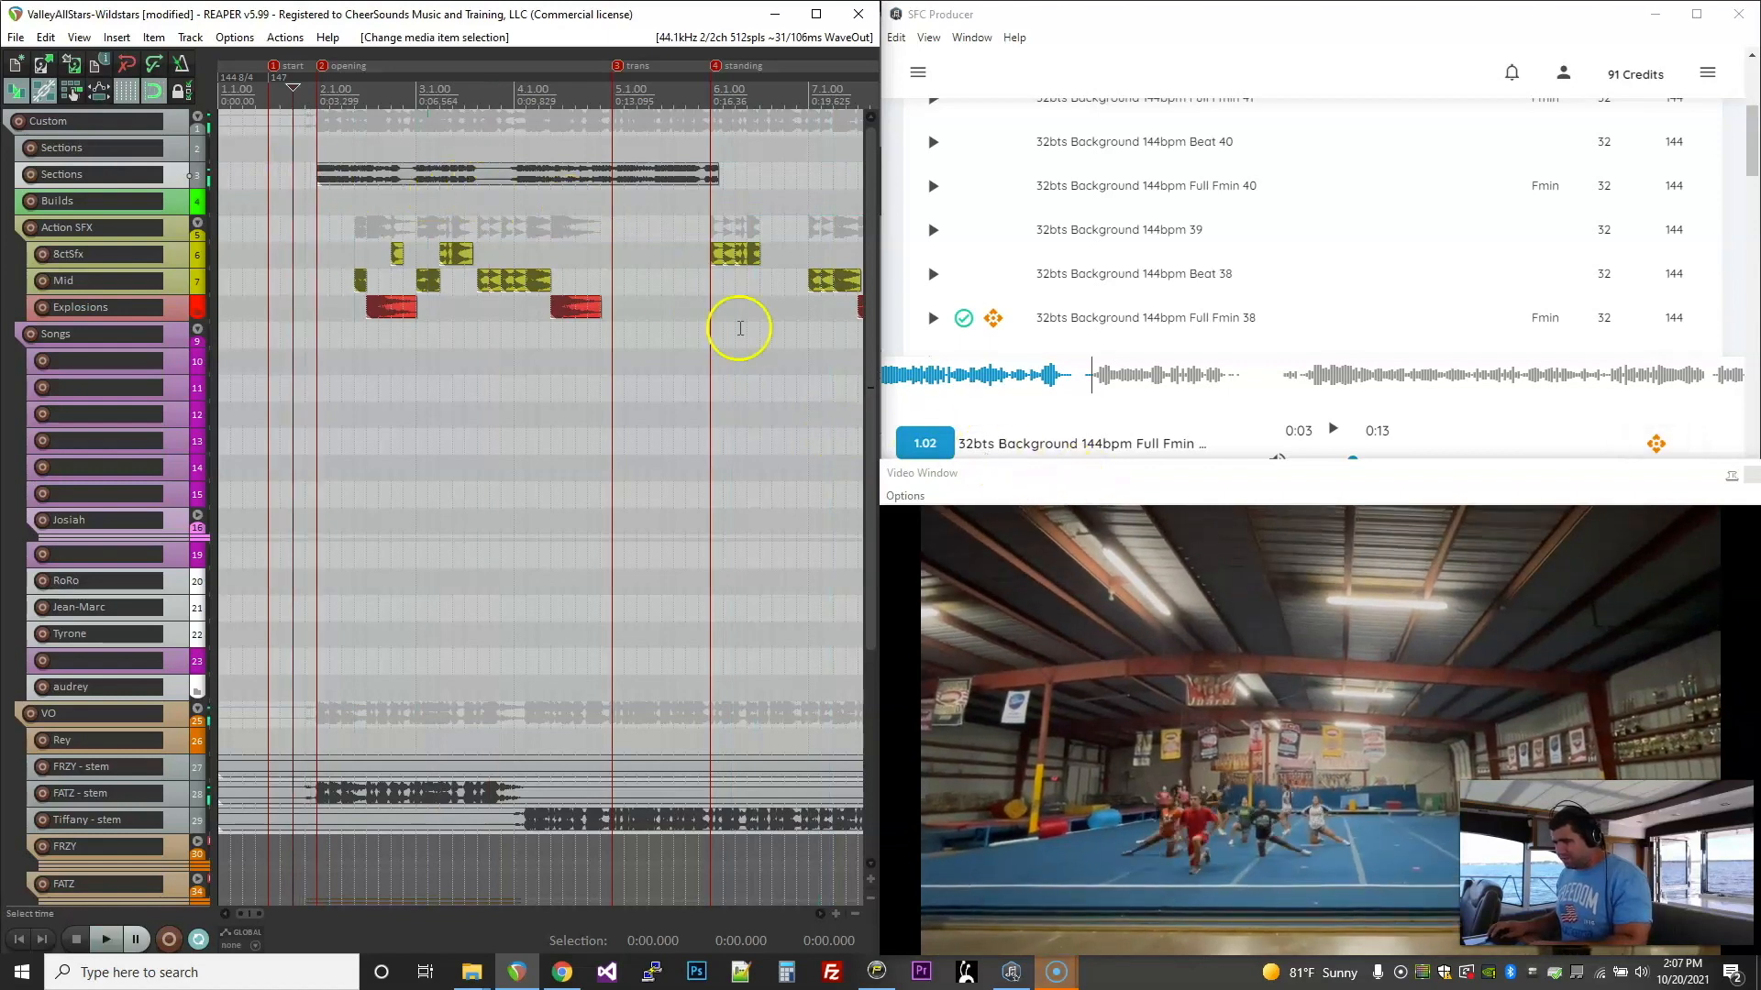
{"action": "double_click", "coordinate": [625, 177]}
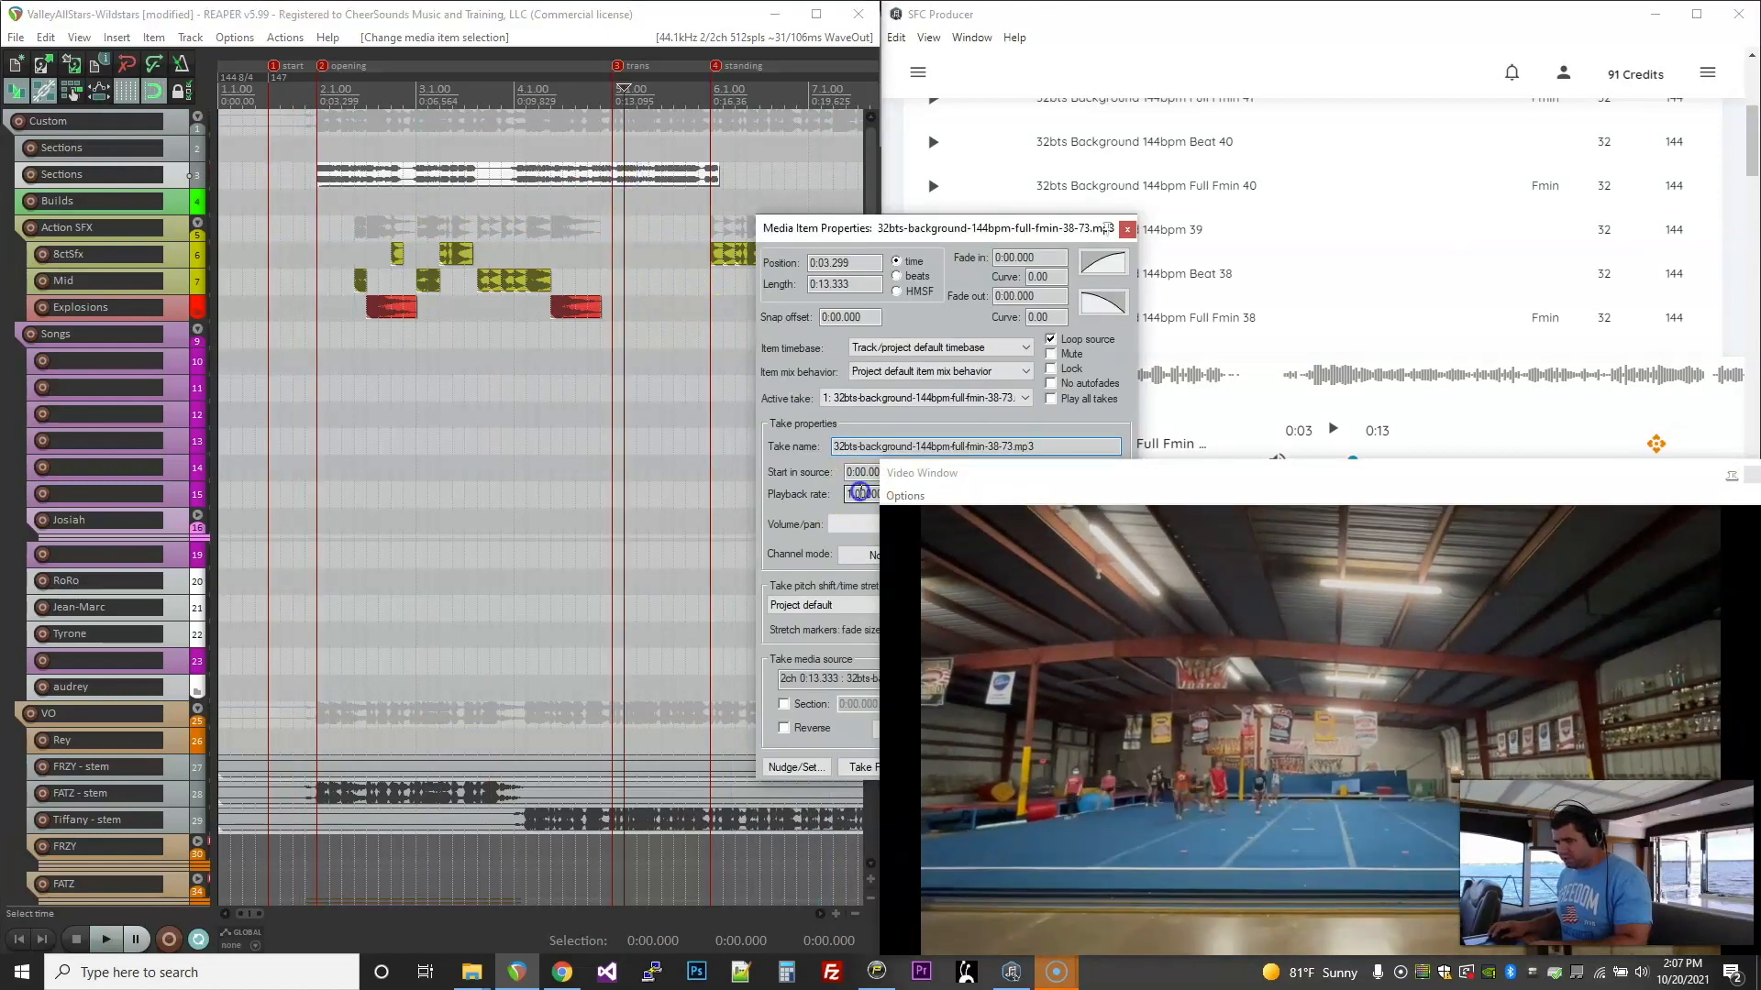
{"action": "left_click", "coordinate": [409, 209]}
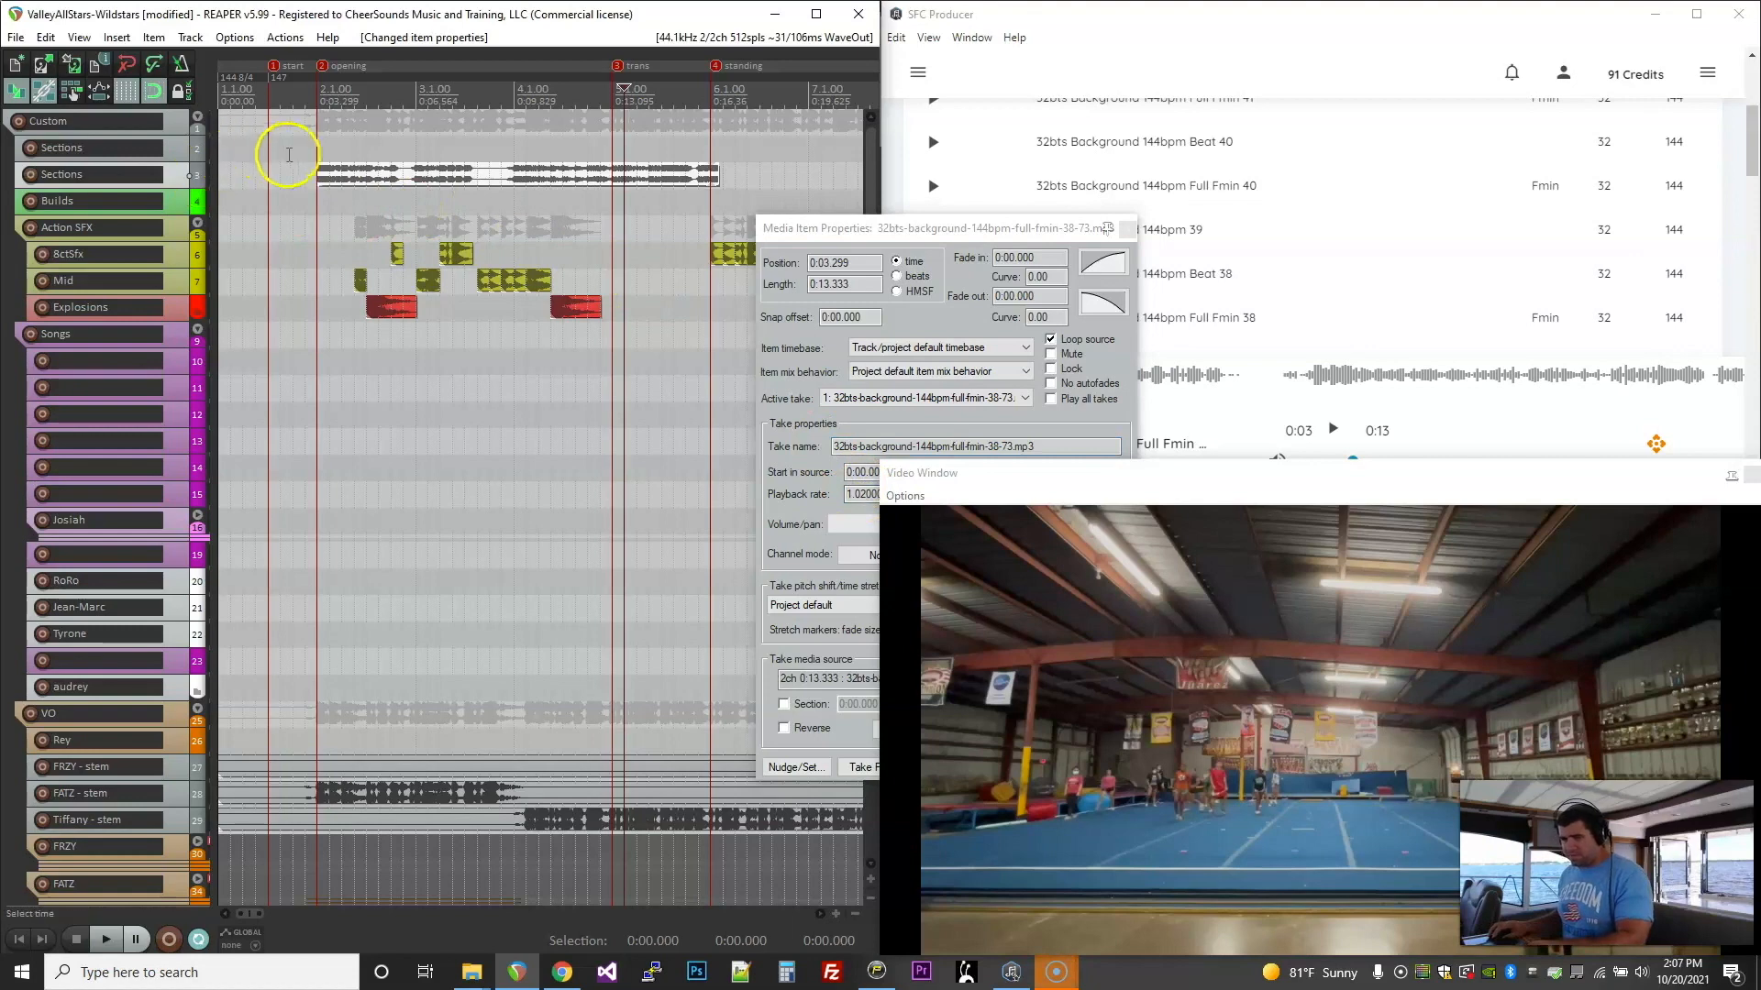
{"action": "key", "text": "space"}
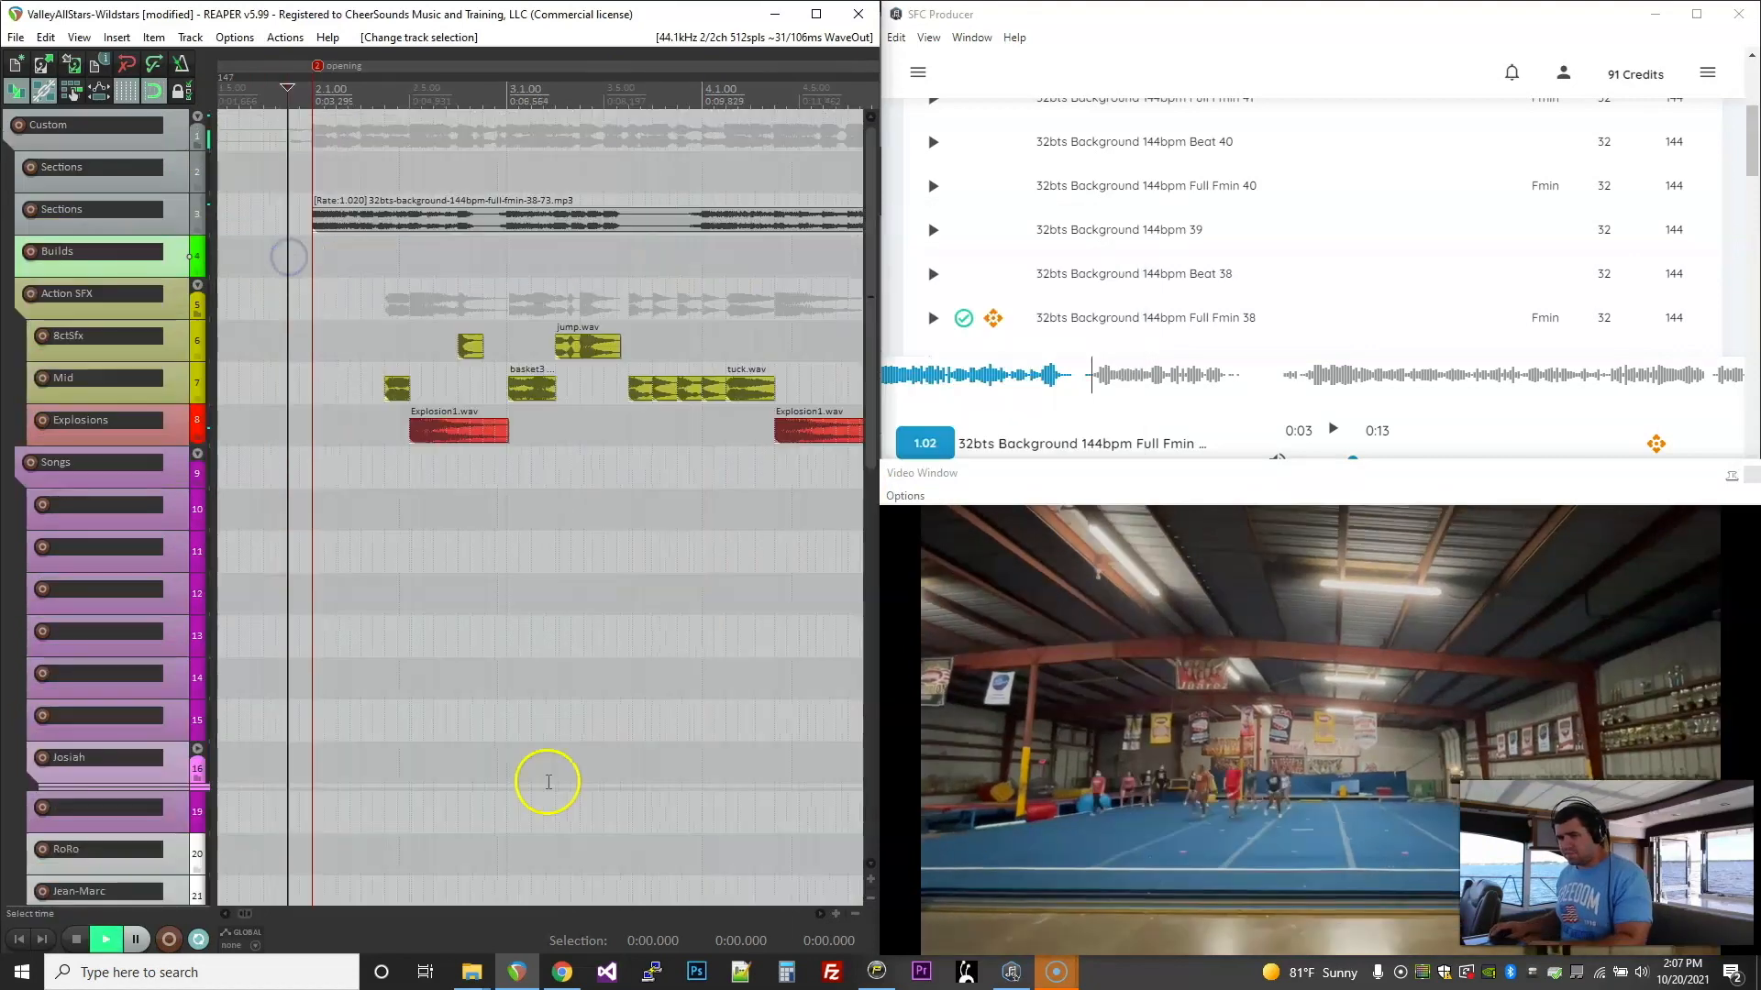
{"action": "scroll", "coordinate": [566, 781], "scroll_direction": "down", "scroll_amount": 4}
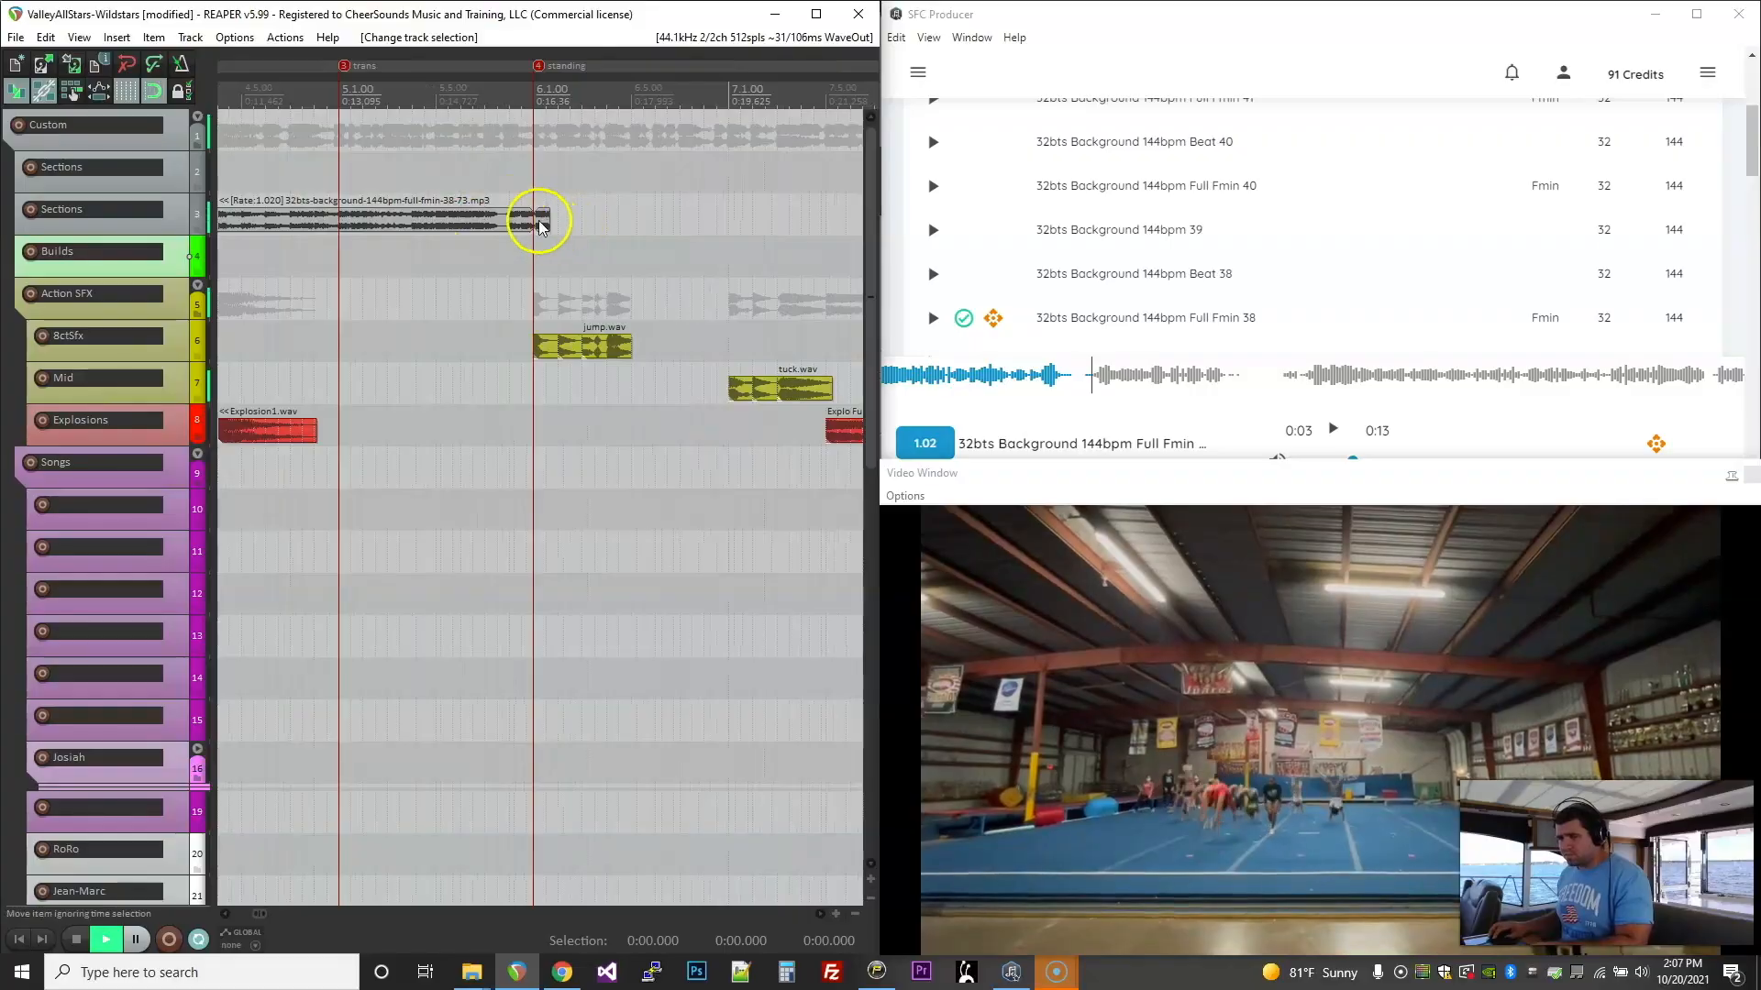
Step: Trim the end of the Full Fmin 38 clip to the standing marker and continue playback
{"action": "left_click", "coordinate": [533, 221]}
{"action": "scroll", "coordinate": [529, 247], "scroll_direction": "down", "scroll_amount": 5}
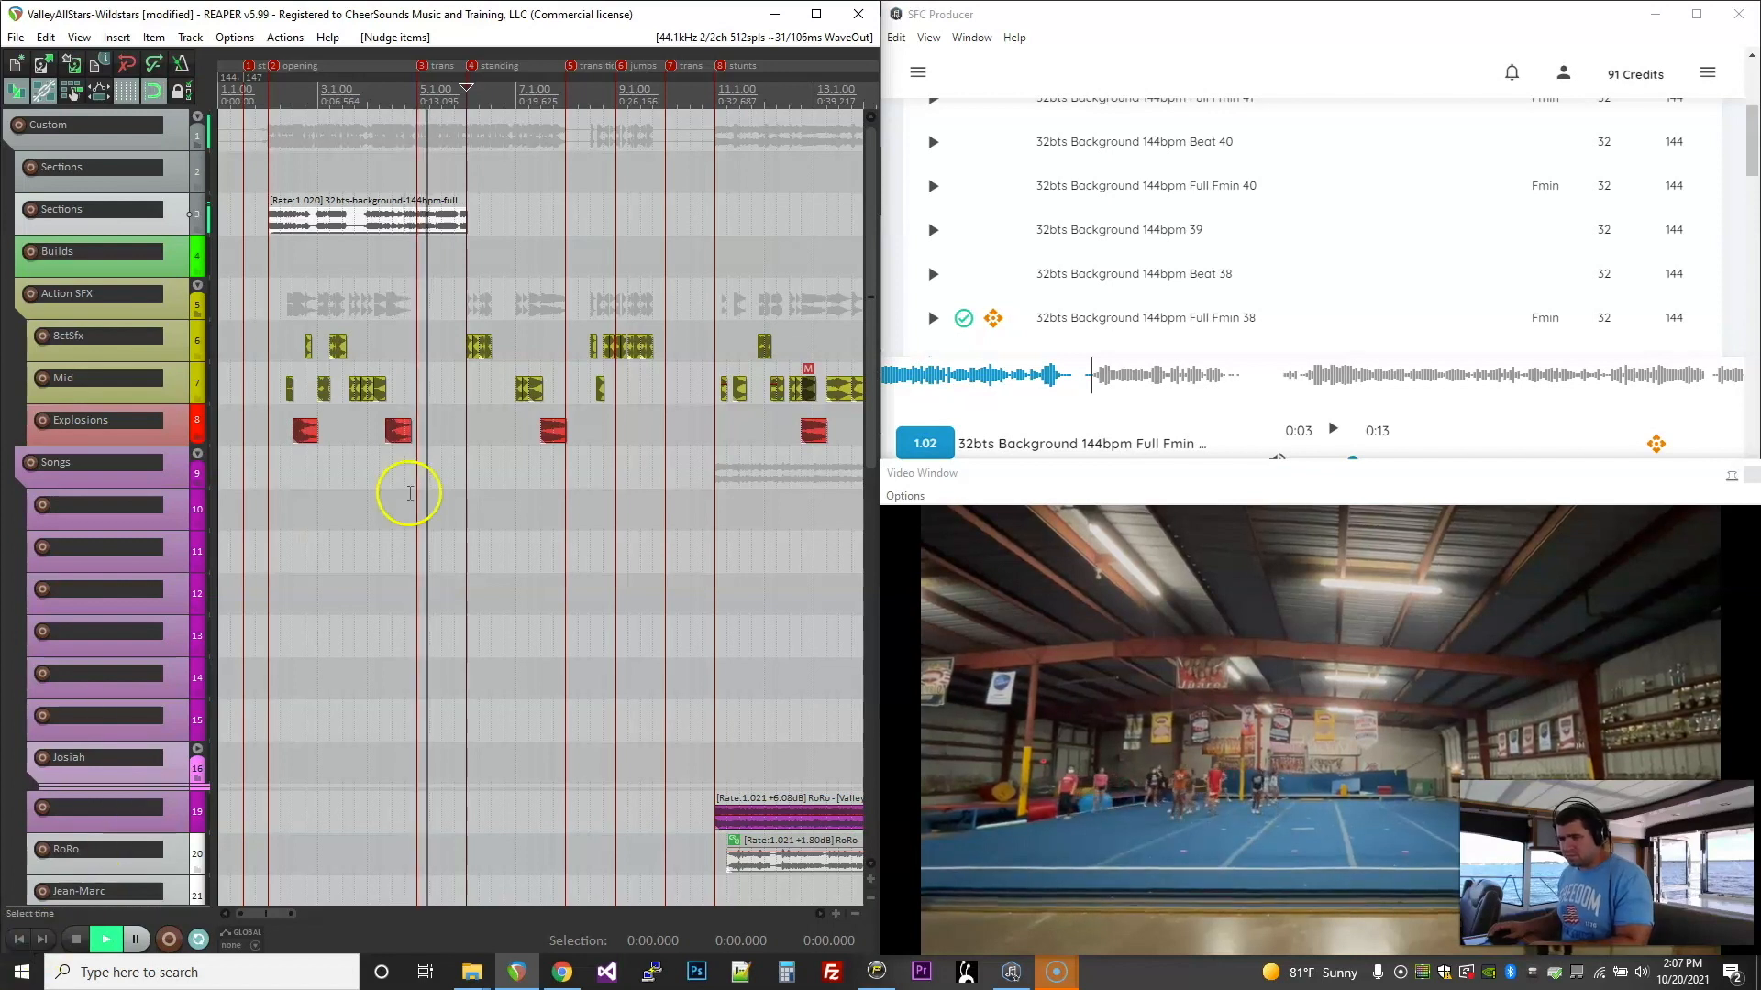
{"action": "scroll", "coordinate": [454, 542], "scroll_direction": "up", "scroll_amount": 3}
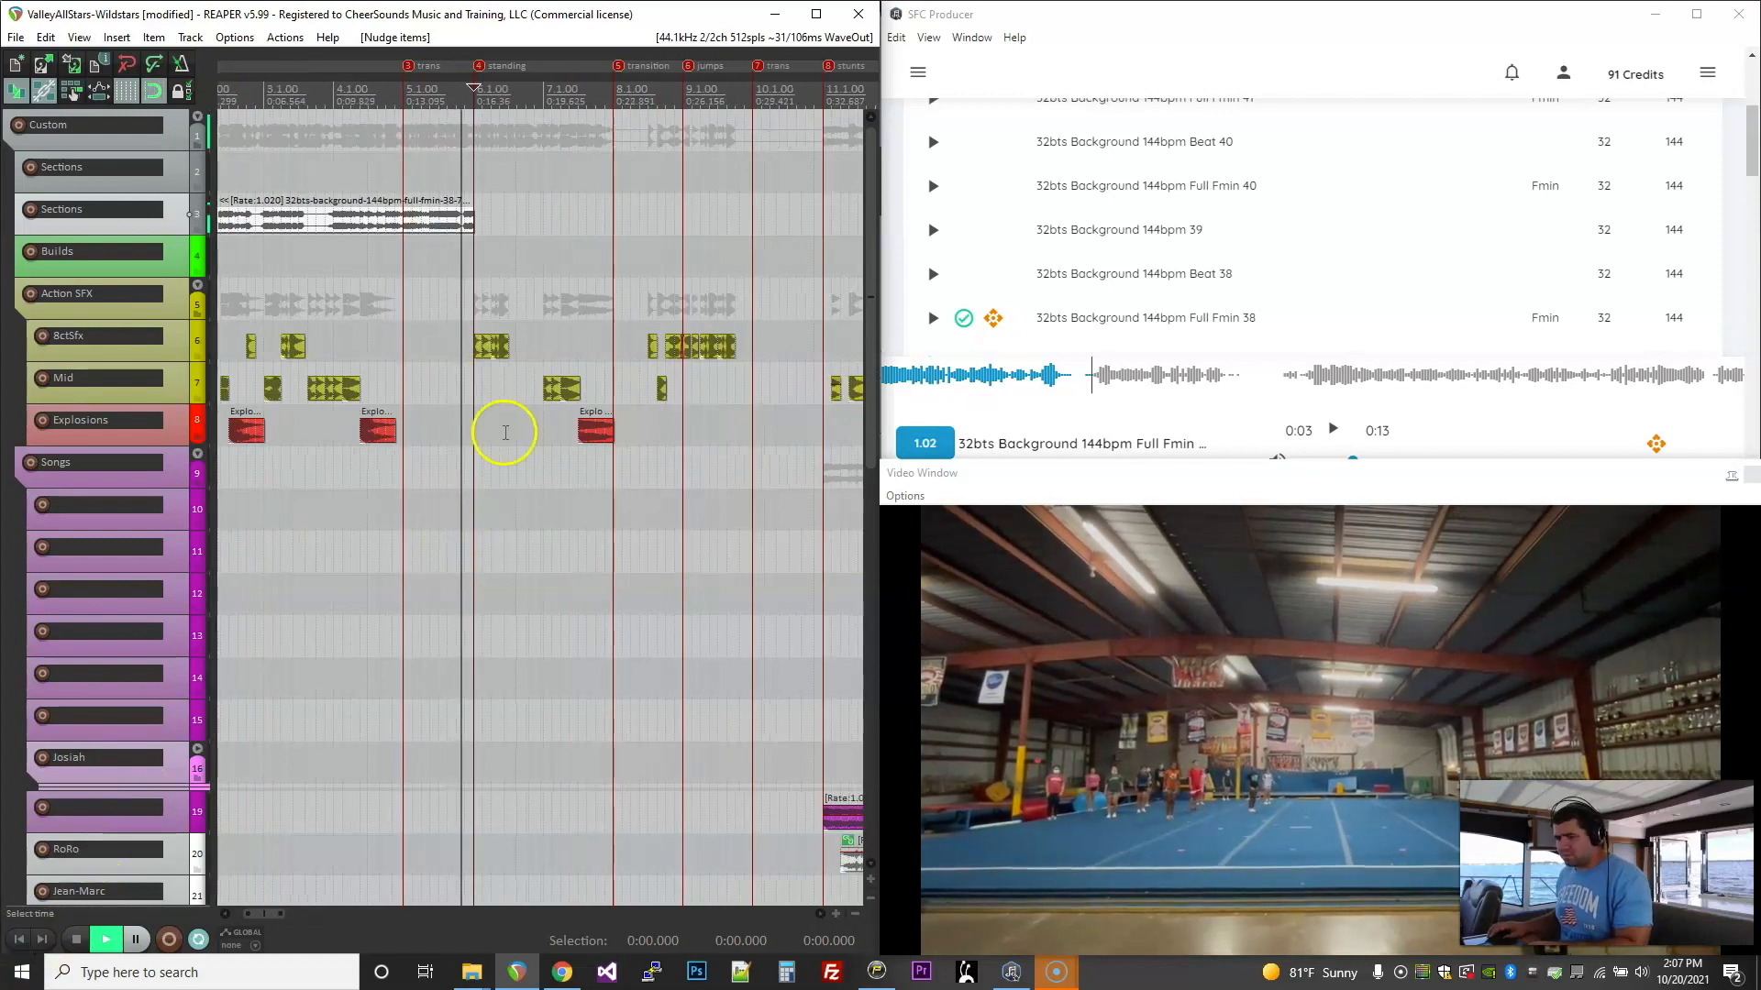
{"action": "scroll", "coordinate": [495, 436], "scroll_direction": "down", "scroll_amount": 5}
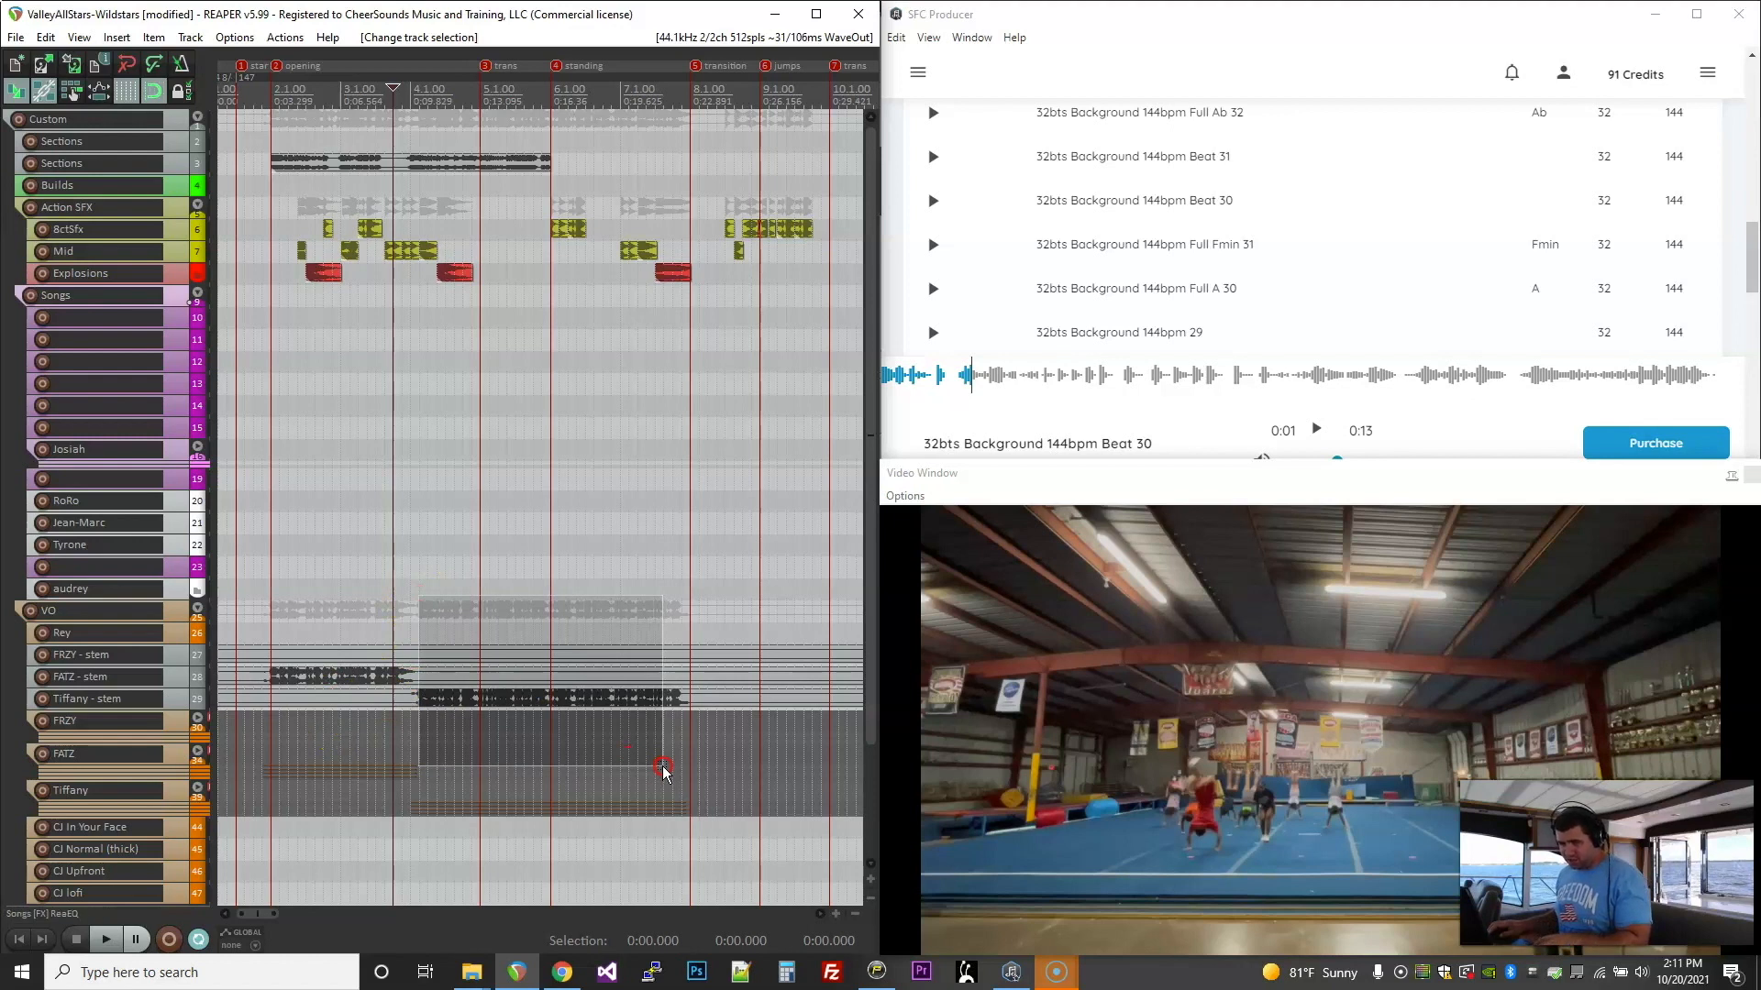
{"action": "left_click_drag", "start_coordinate": [419, 597], "coordinate": [662, 766]}
{"action": "left_click", "coordinate": [447, 326]}
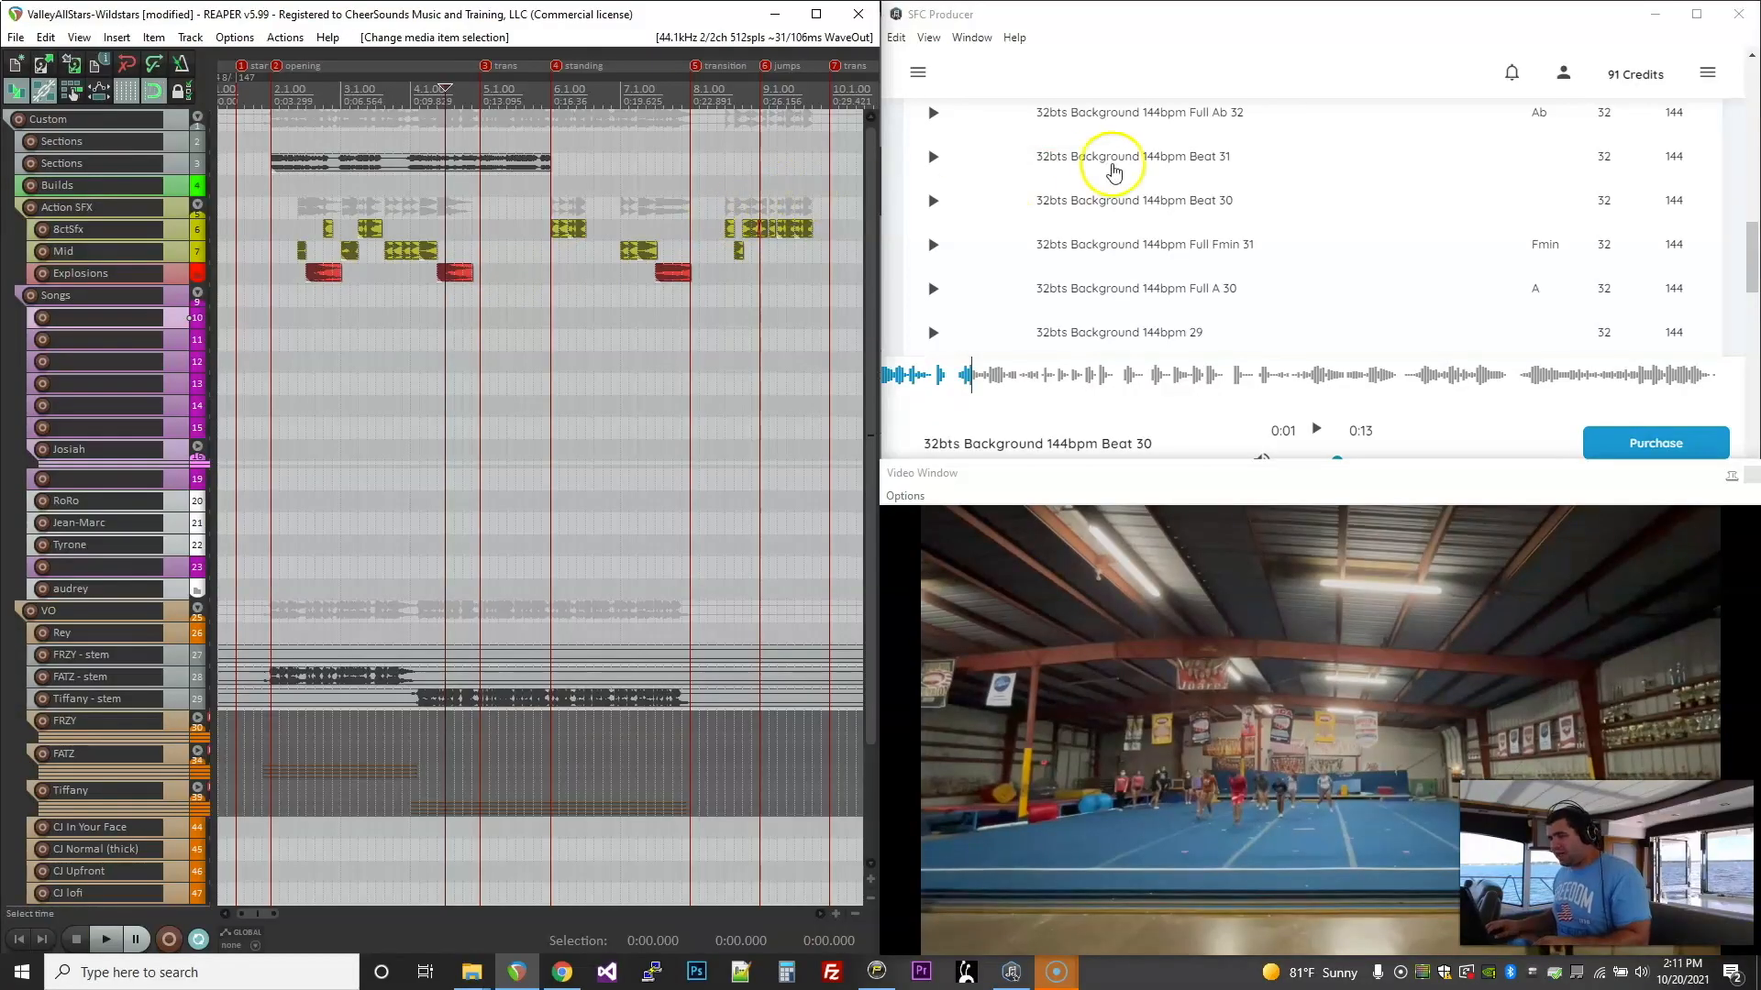
Step: Audition 144bpm backgrounds in SFC Producer's list, including Beat 26, Beat 23 and Beat 22
{"action": "scroll", "coordinate": [1113, 171], "scroll_direction": "down", "scroll_amount": 2}
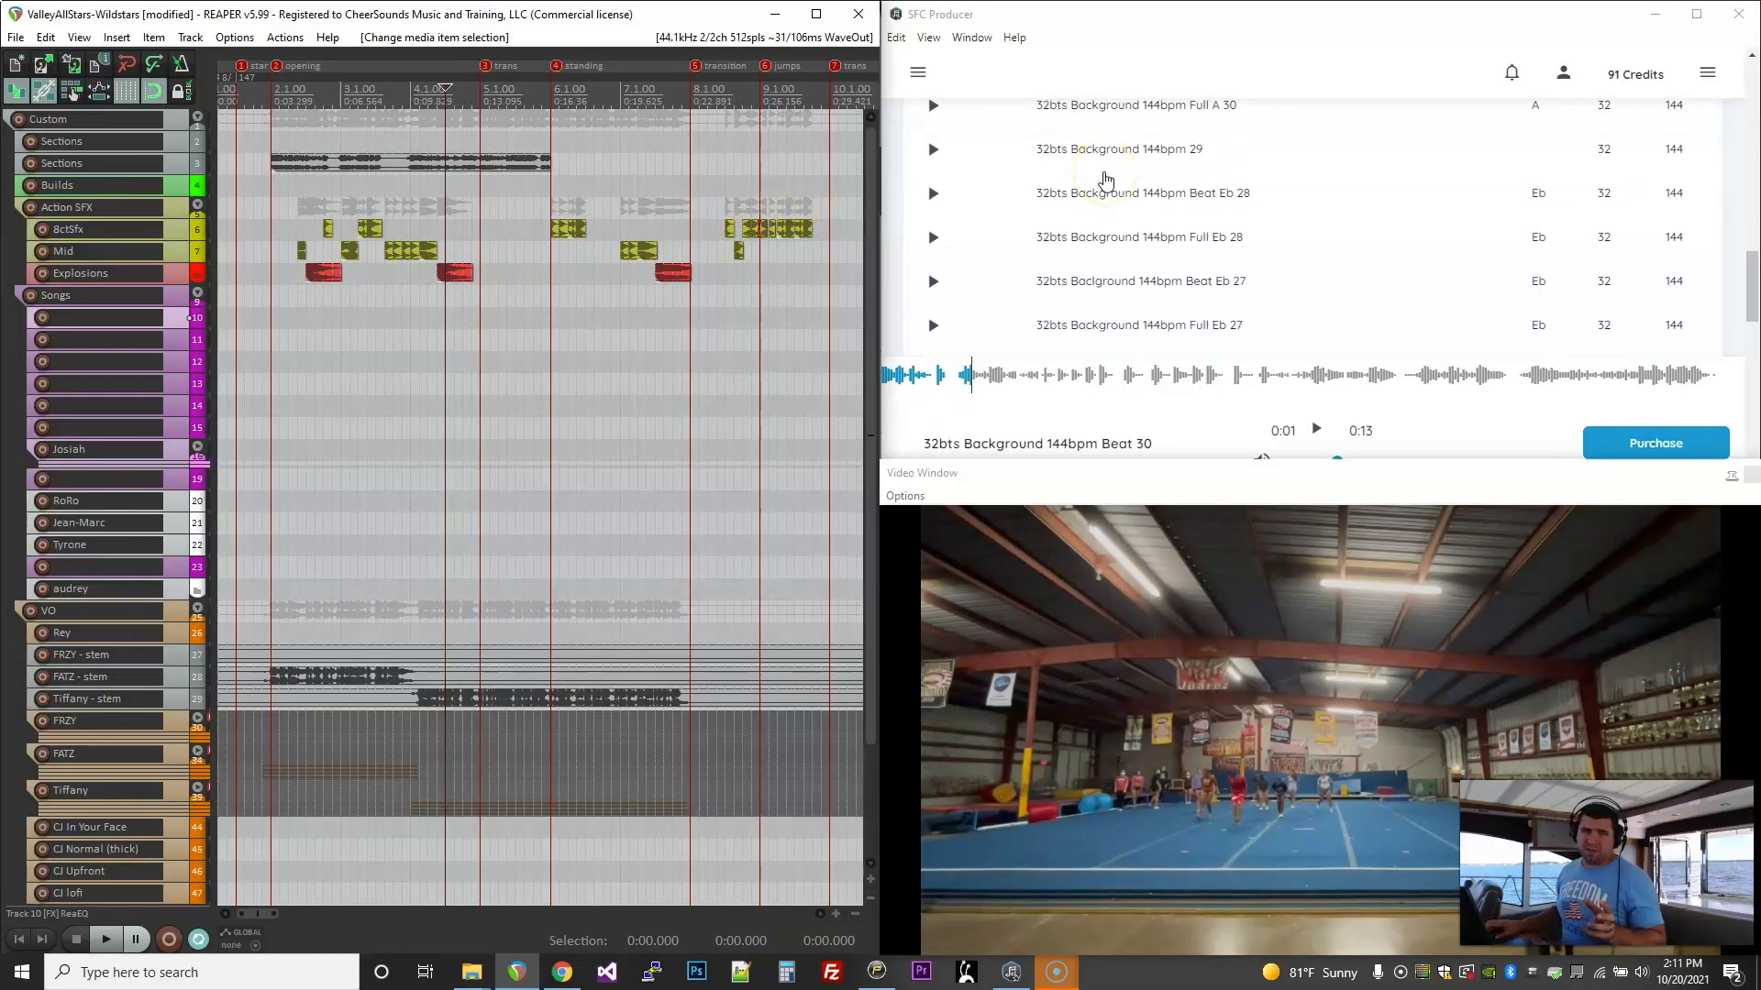
{"action": "scroll", "coordinate": [1106, 180], "scroll_direction": "down", "scroll_amount": 2}
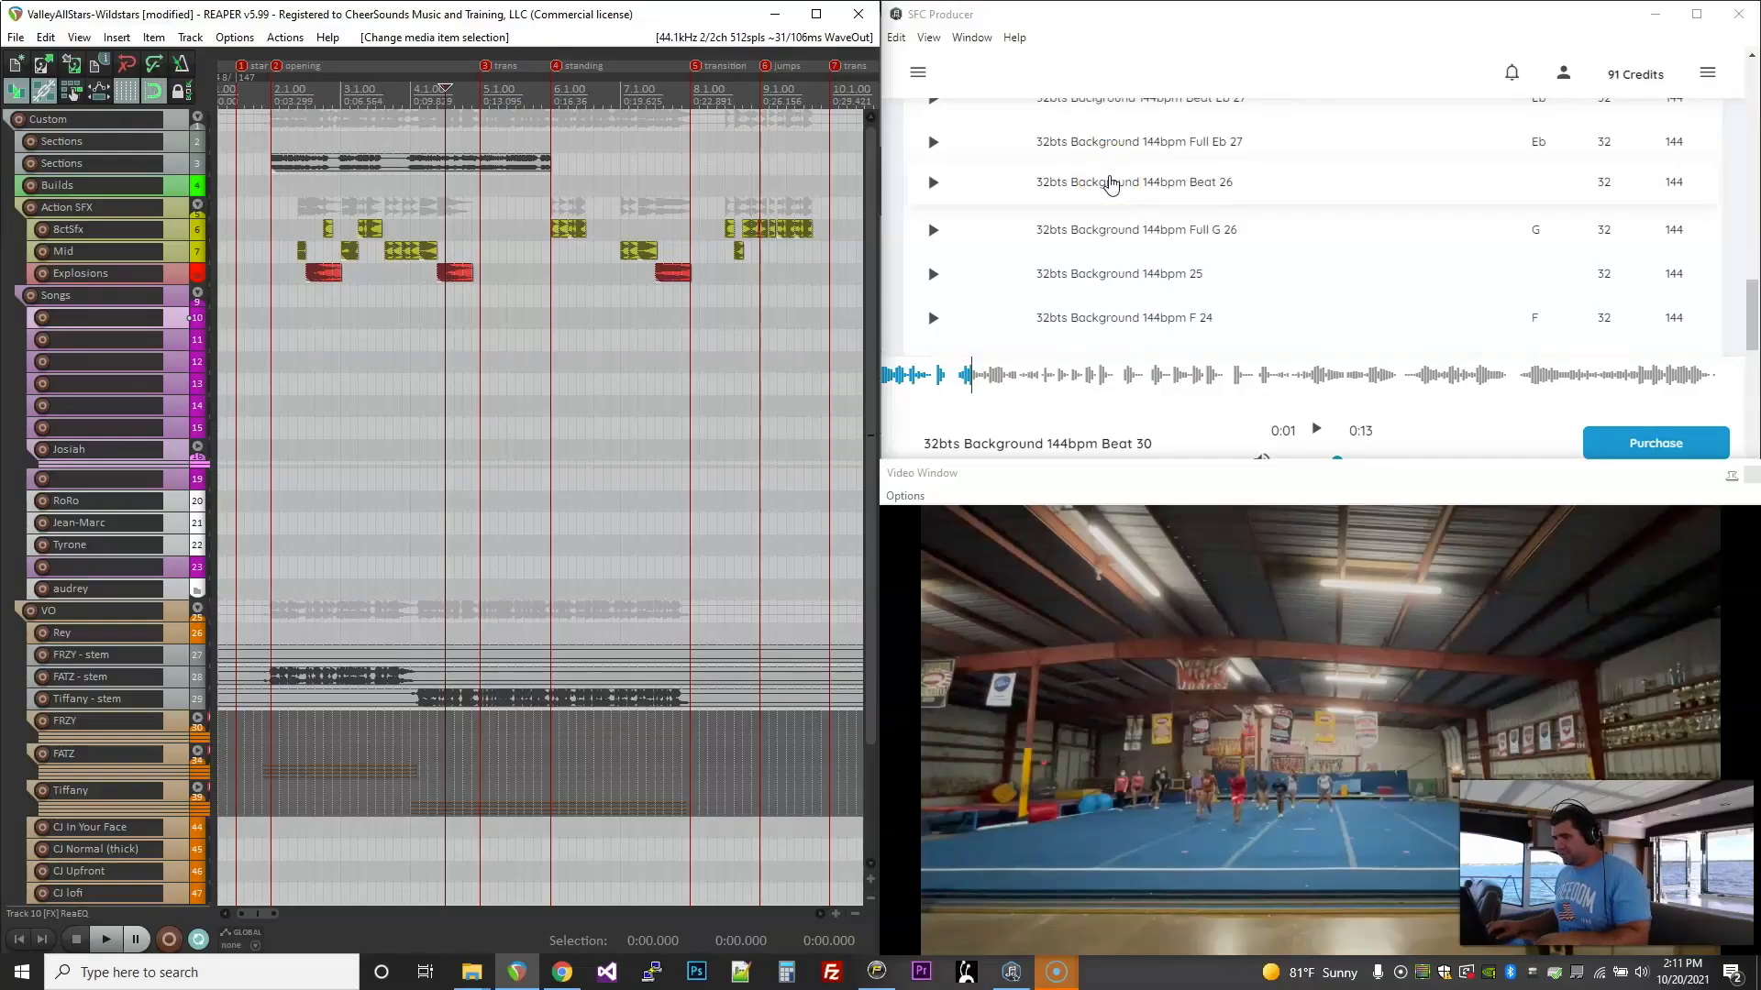
{"action": "left_click", "coordinate": [1157, 180]}
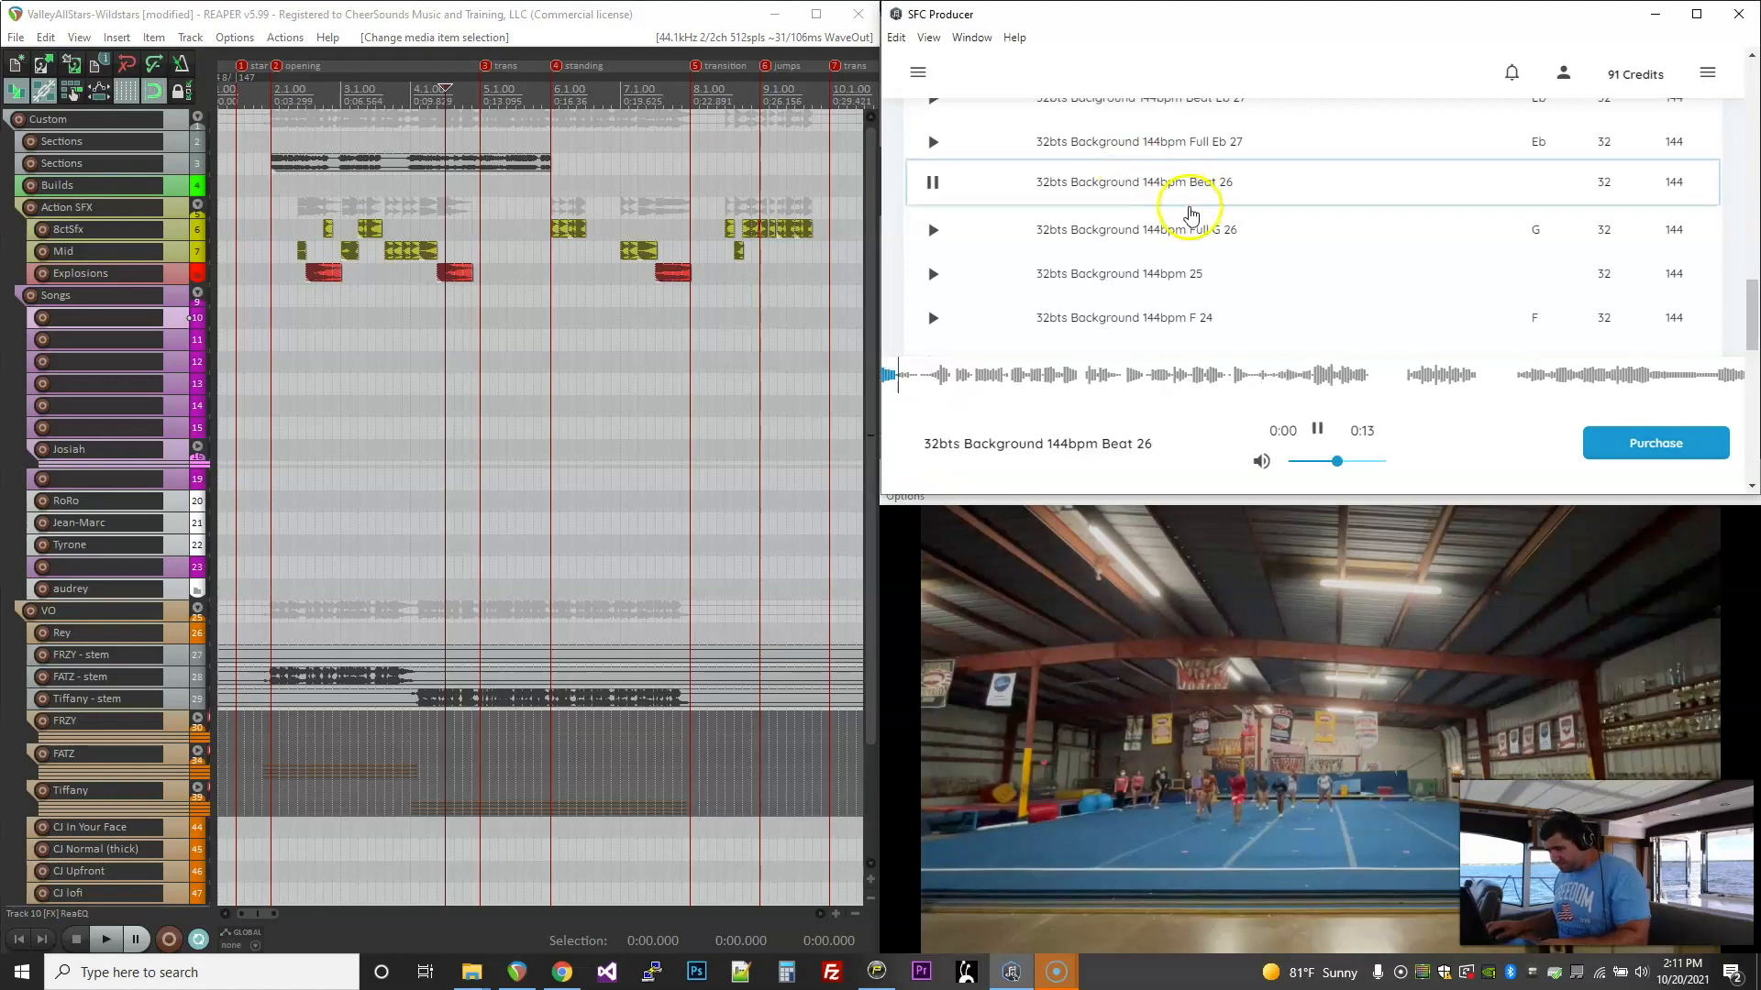
{"action": "scroll", "coordinate": [1212, 237], "scroll_direction": "down", "scroll_amount": 2}
{"action": "left_click", "coordinate": [1192, 224]}
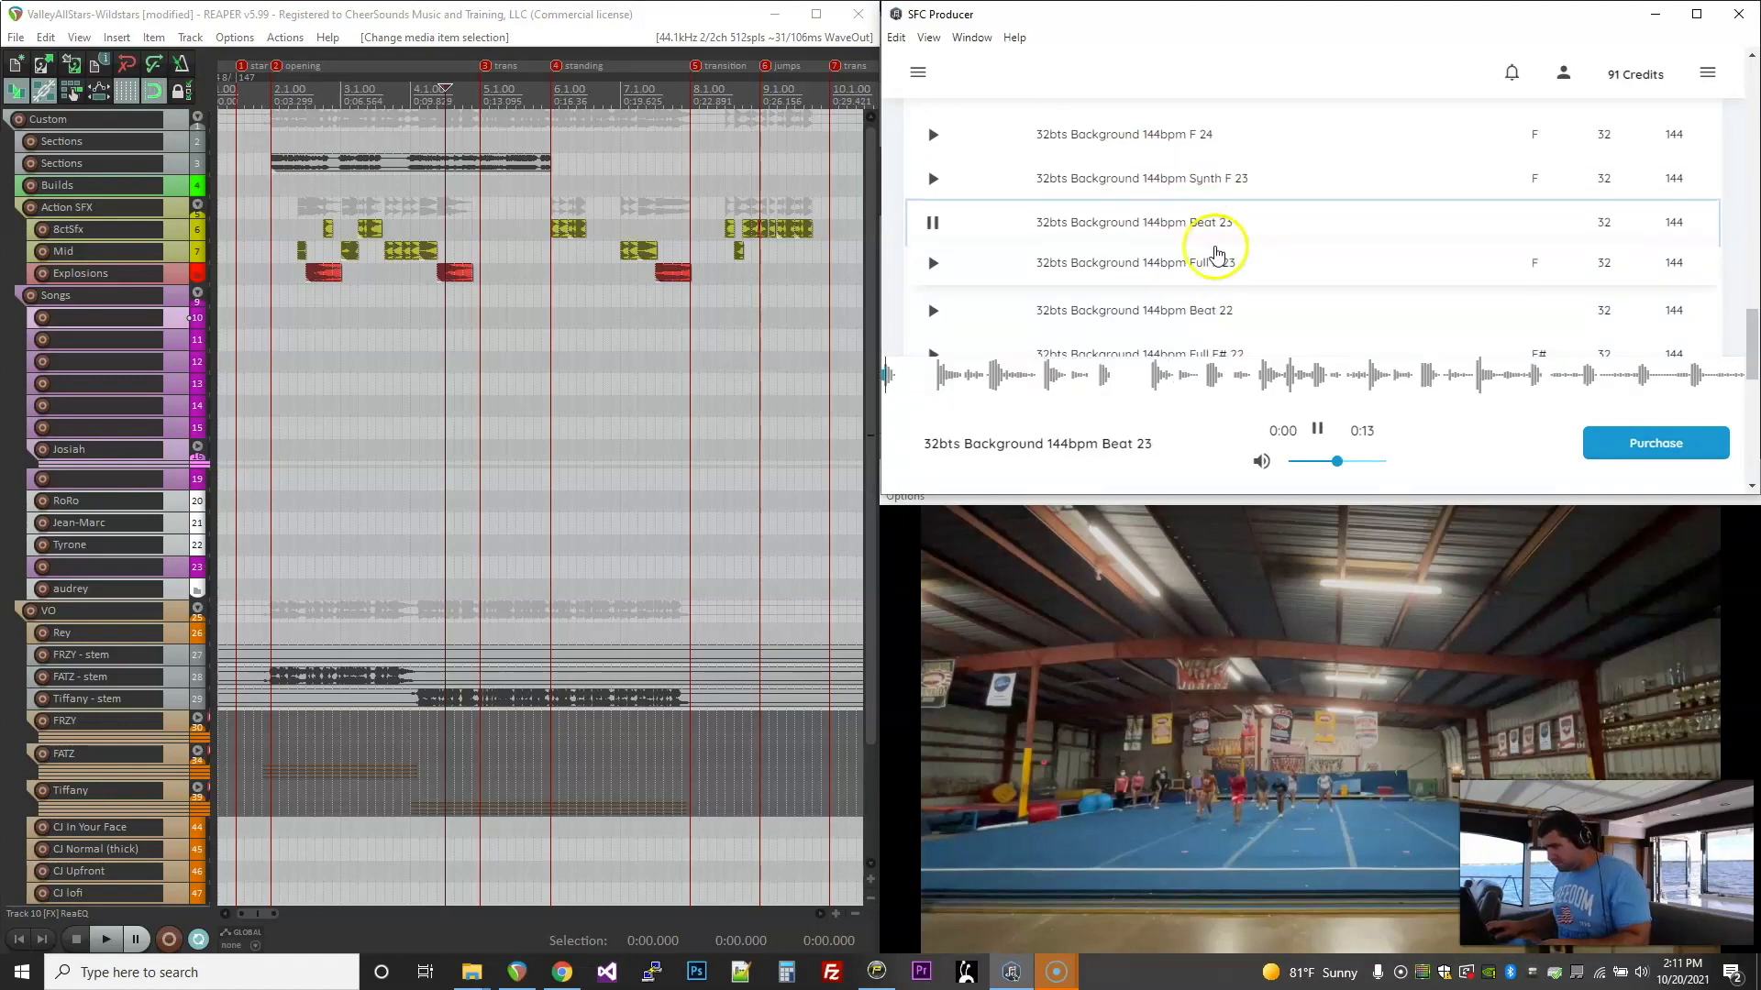
{"action": "scroll", "coordinate": [1187, 294], "scroll_direction": "down", "scroll_amount": 2}
{"action": "left_click", "coordinate": [1202, 270]}
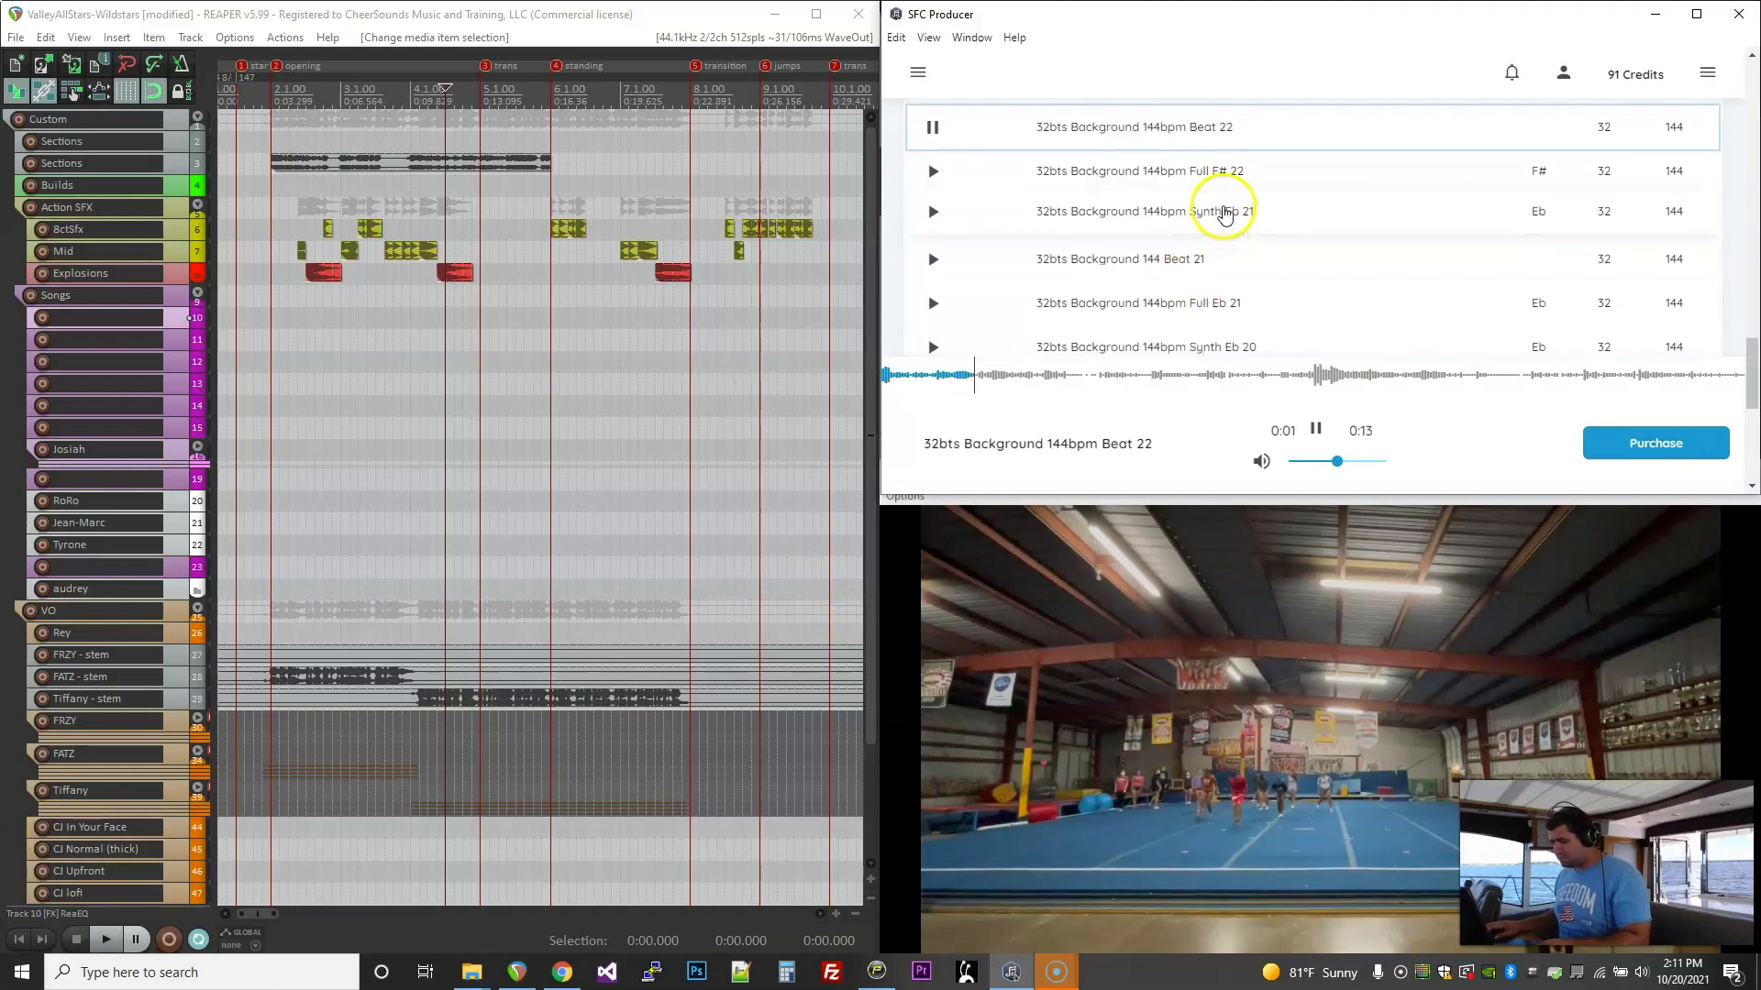
Step: Audition further 144bpm backgrounds, including Synth Eb 20, Beat 19 and Beat 41
{"action": "scroll", "coordinate": [1224, 213], "scroll_direction": "down", "scroll_amount": 1}
{"action": "left_click", "coordinate": [1210, 197]}
{"action": "left_click", "coordinate": [1227, 253]}
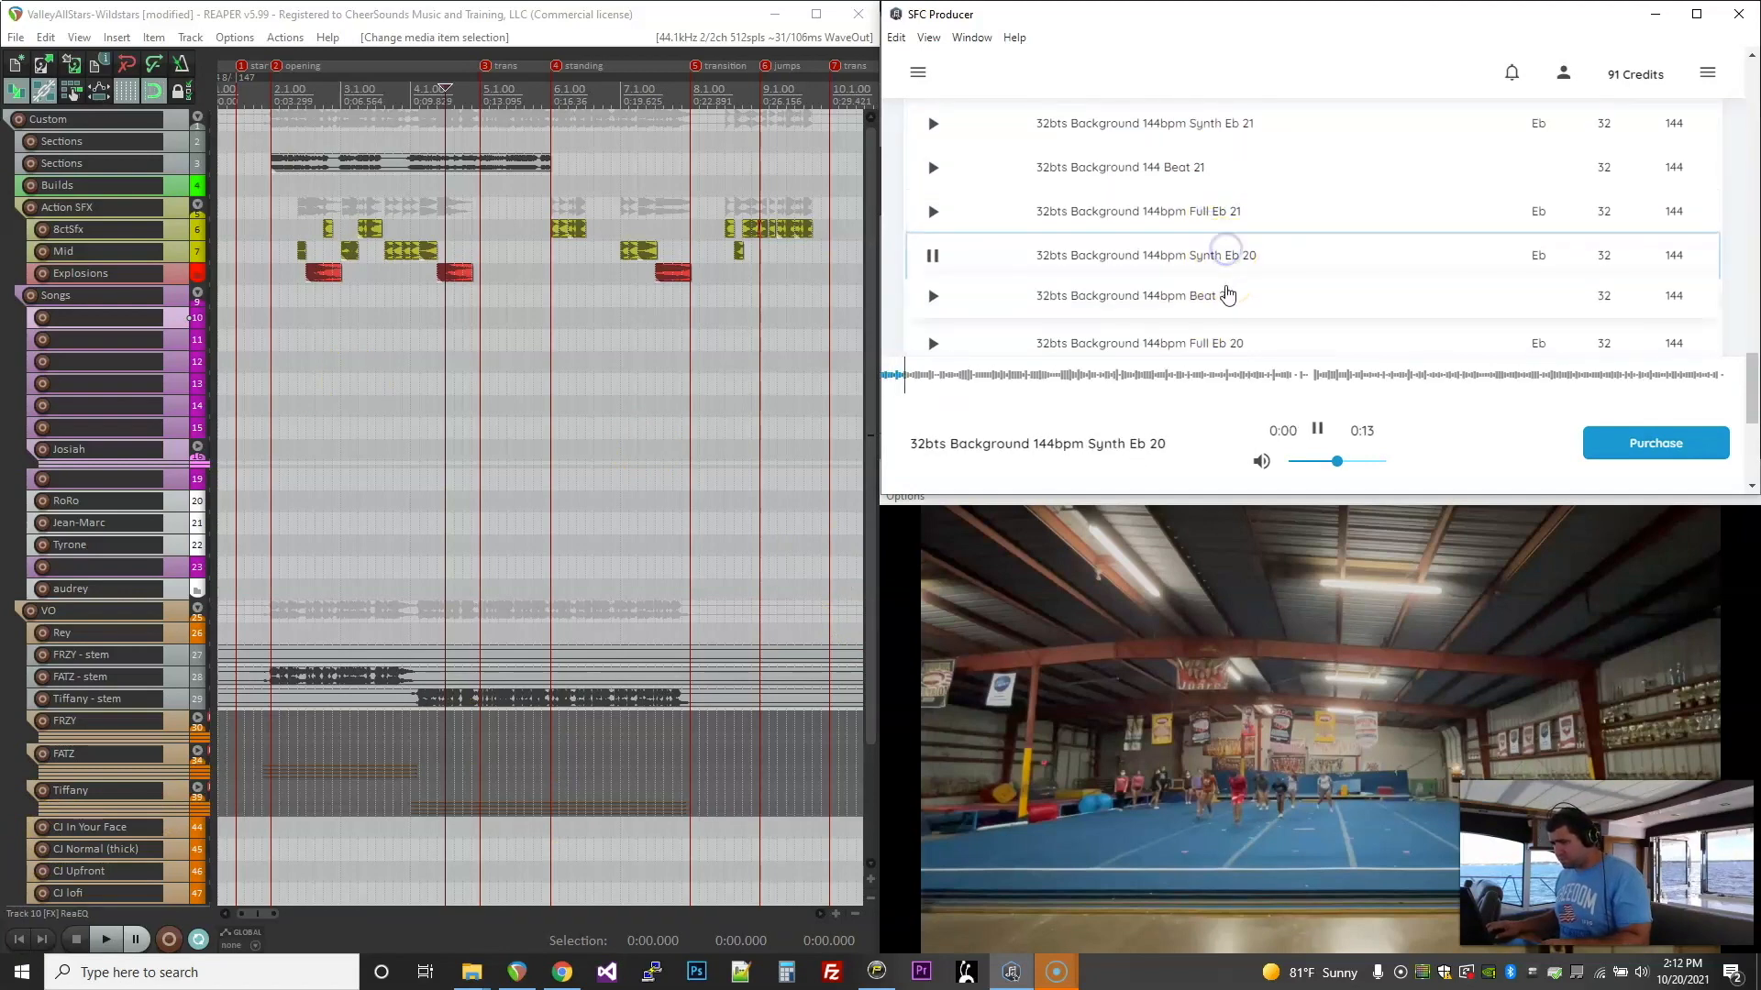
{"action": "scroll", "coordinate": [1223, 264], "scroll_direction": "down", "scroll_amount": 3}
{"action": "left_click", "coordinate": [1225, 157]}
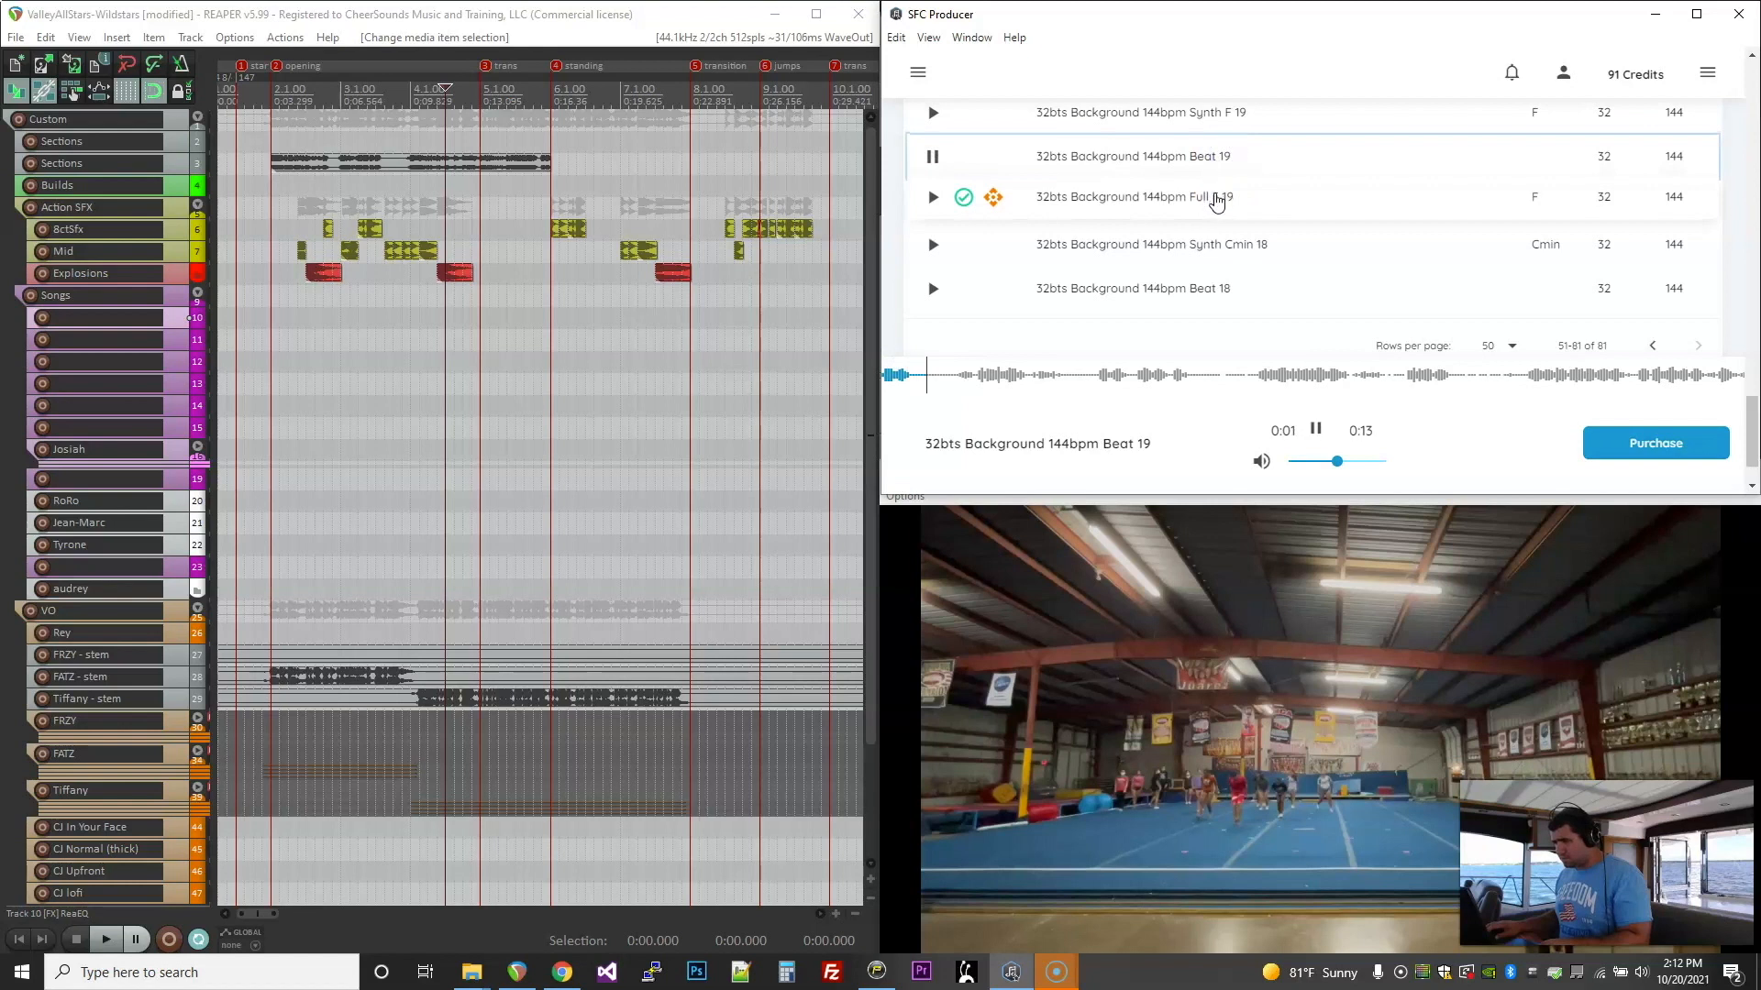
{"action": "left_click", "coordinate": [1191, 321]}
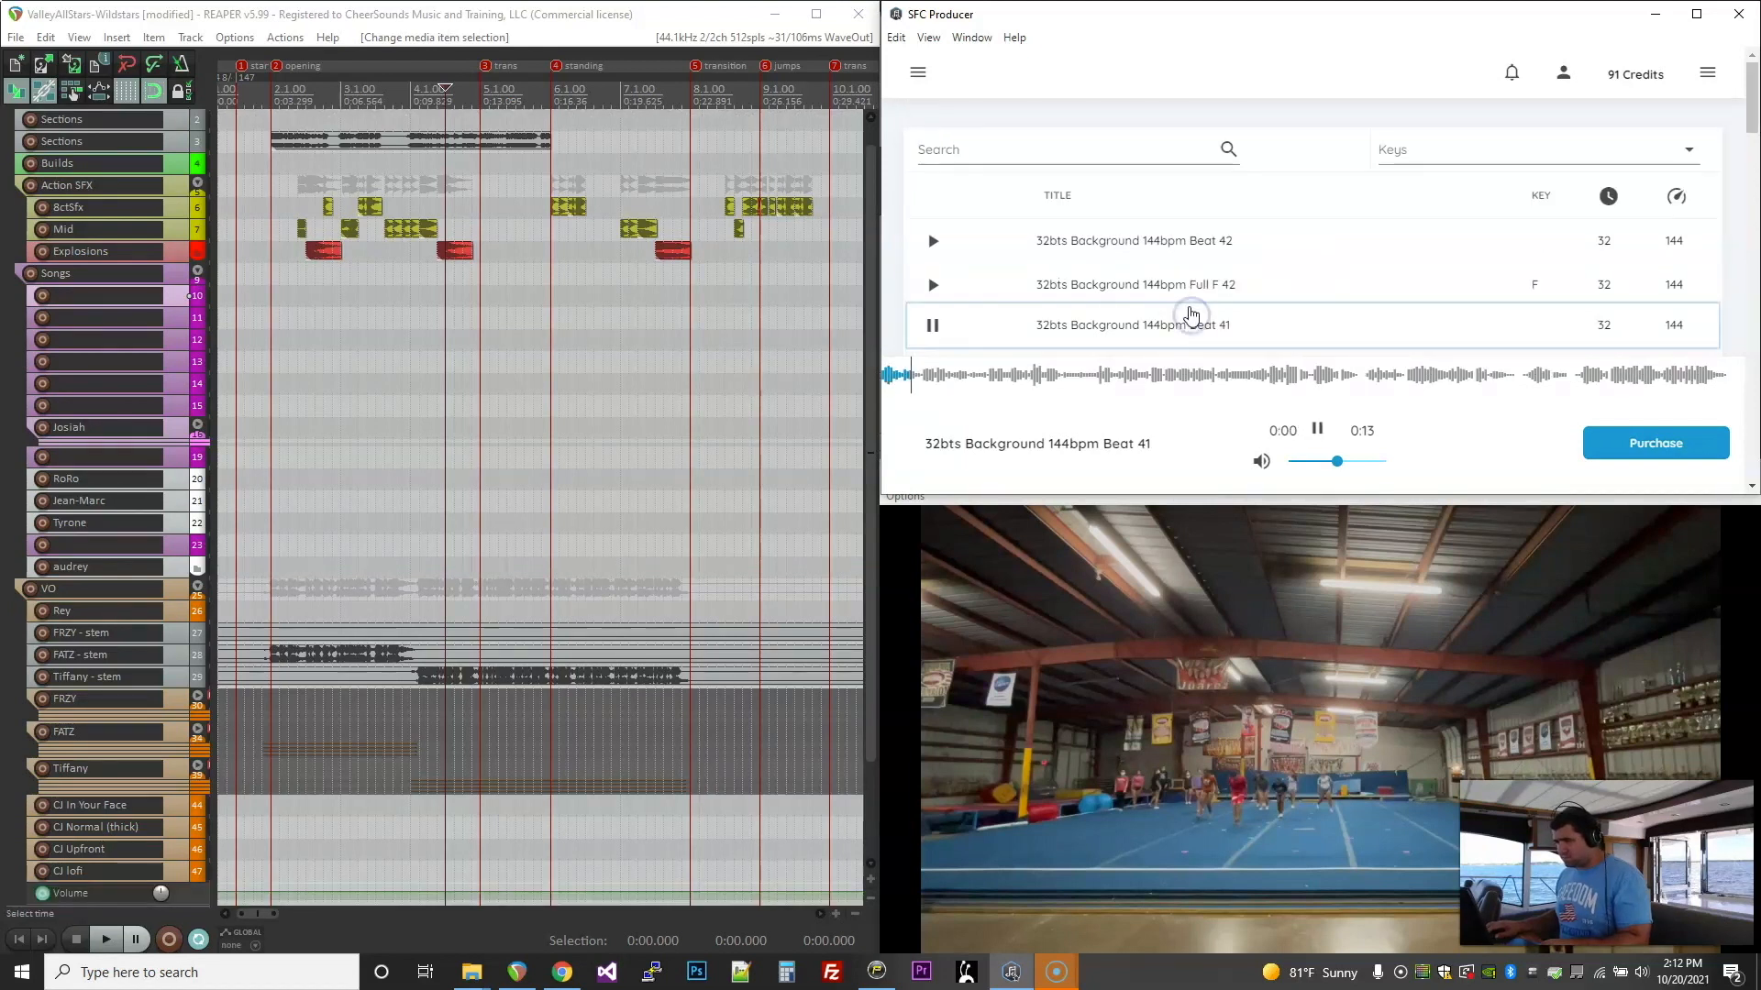
Step: Purchase 32bts Background 144bpm Beat 41 and add it to the lower Sections track at the standing marker with a playback rate of 1.02
{"action": "scroll", "coordinate": [1191, 314], "scroll_direction": "down", "scroll_amount": 2}
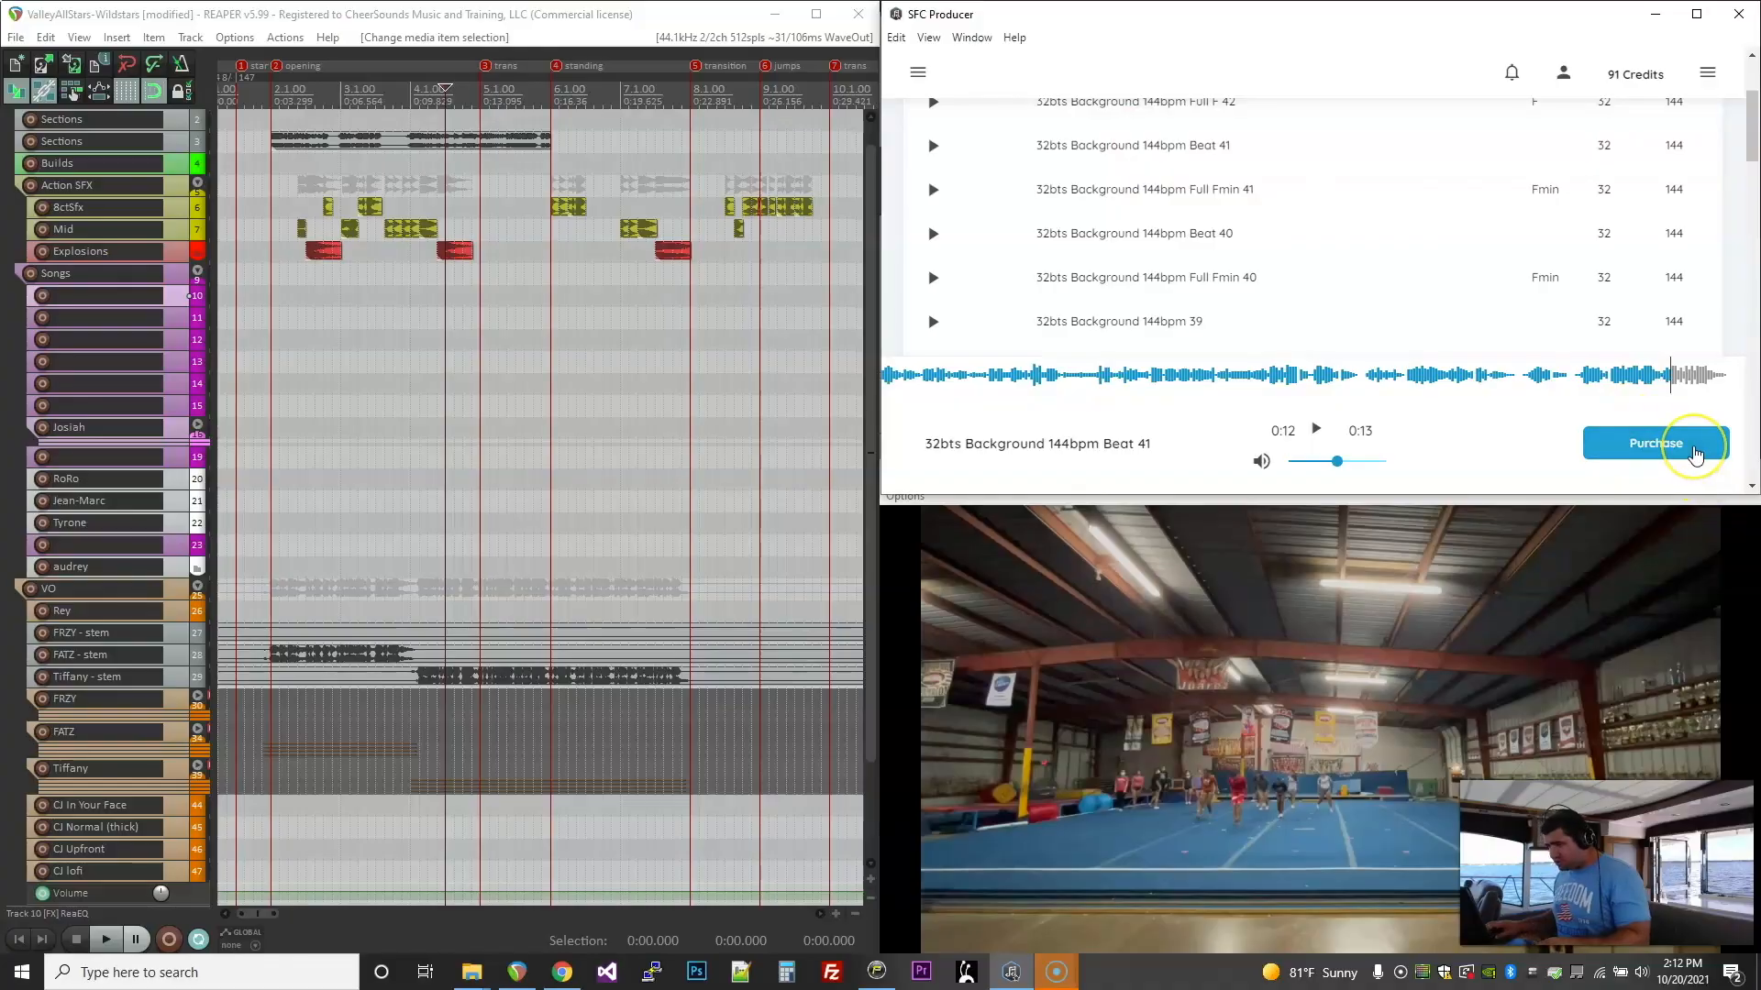
{"action": "left_click_drag", "start_coordinate": [1656, 444], "coordinate": [552, 140]}
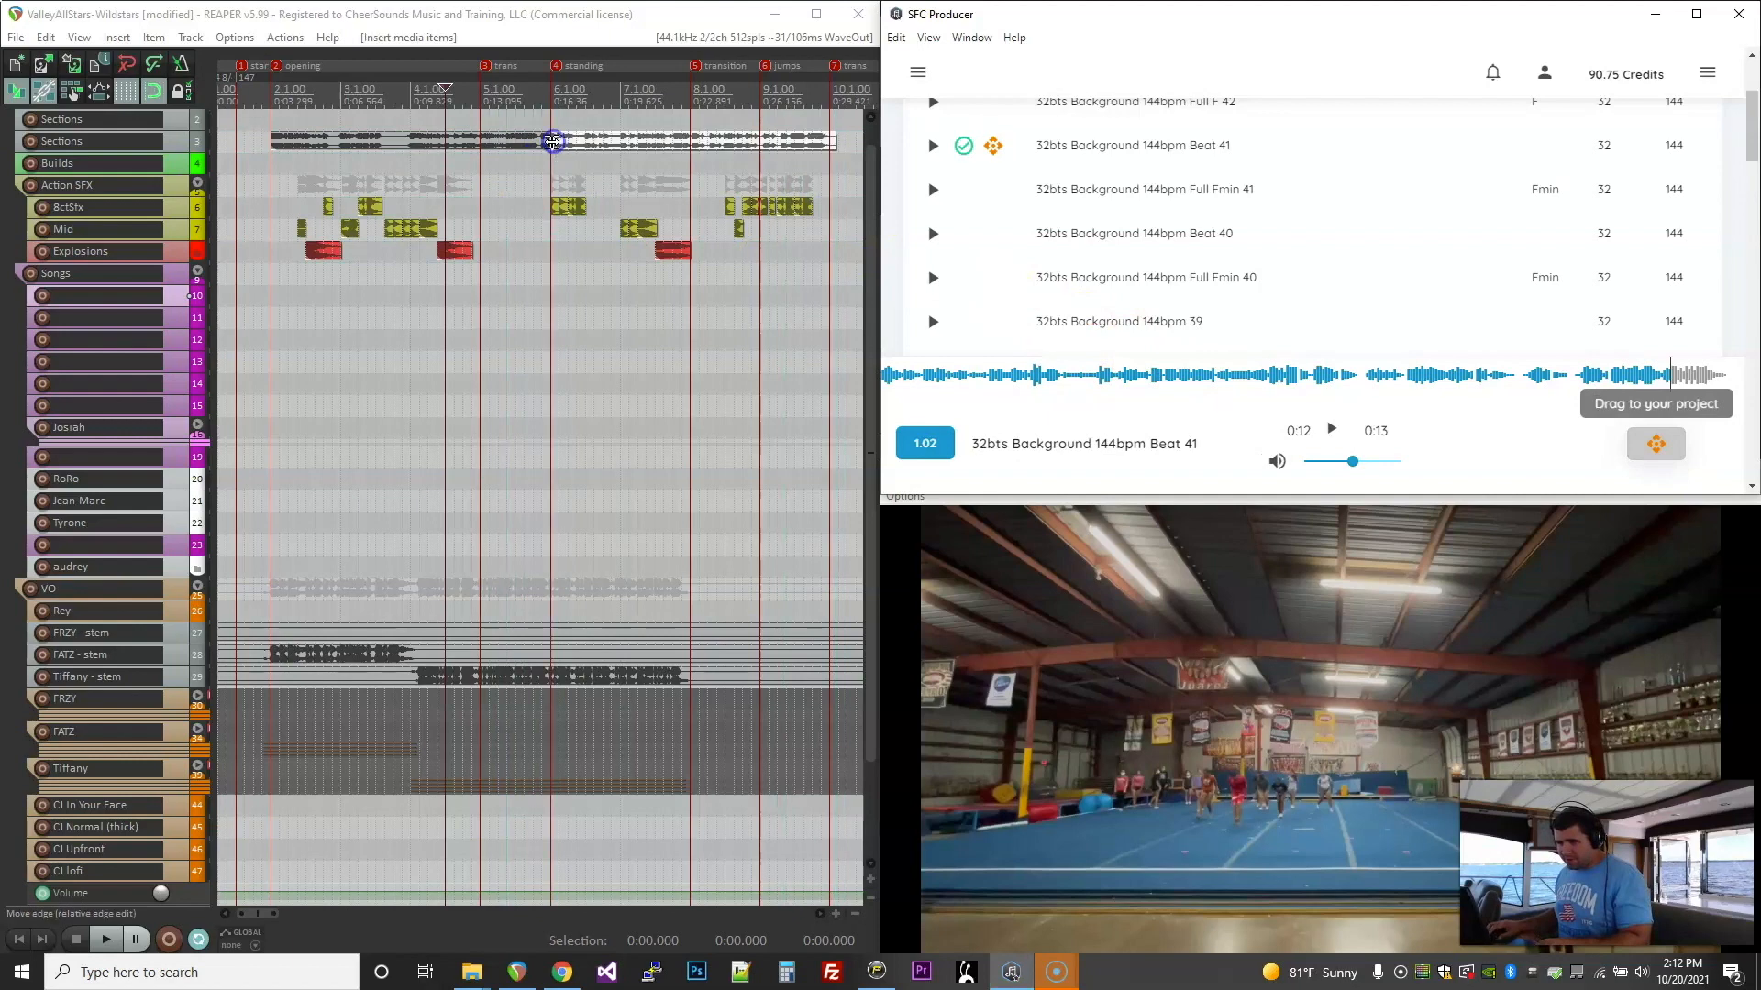
{"action": "left_click", "coordinate": [934, 453]}
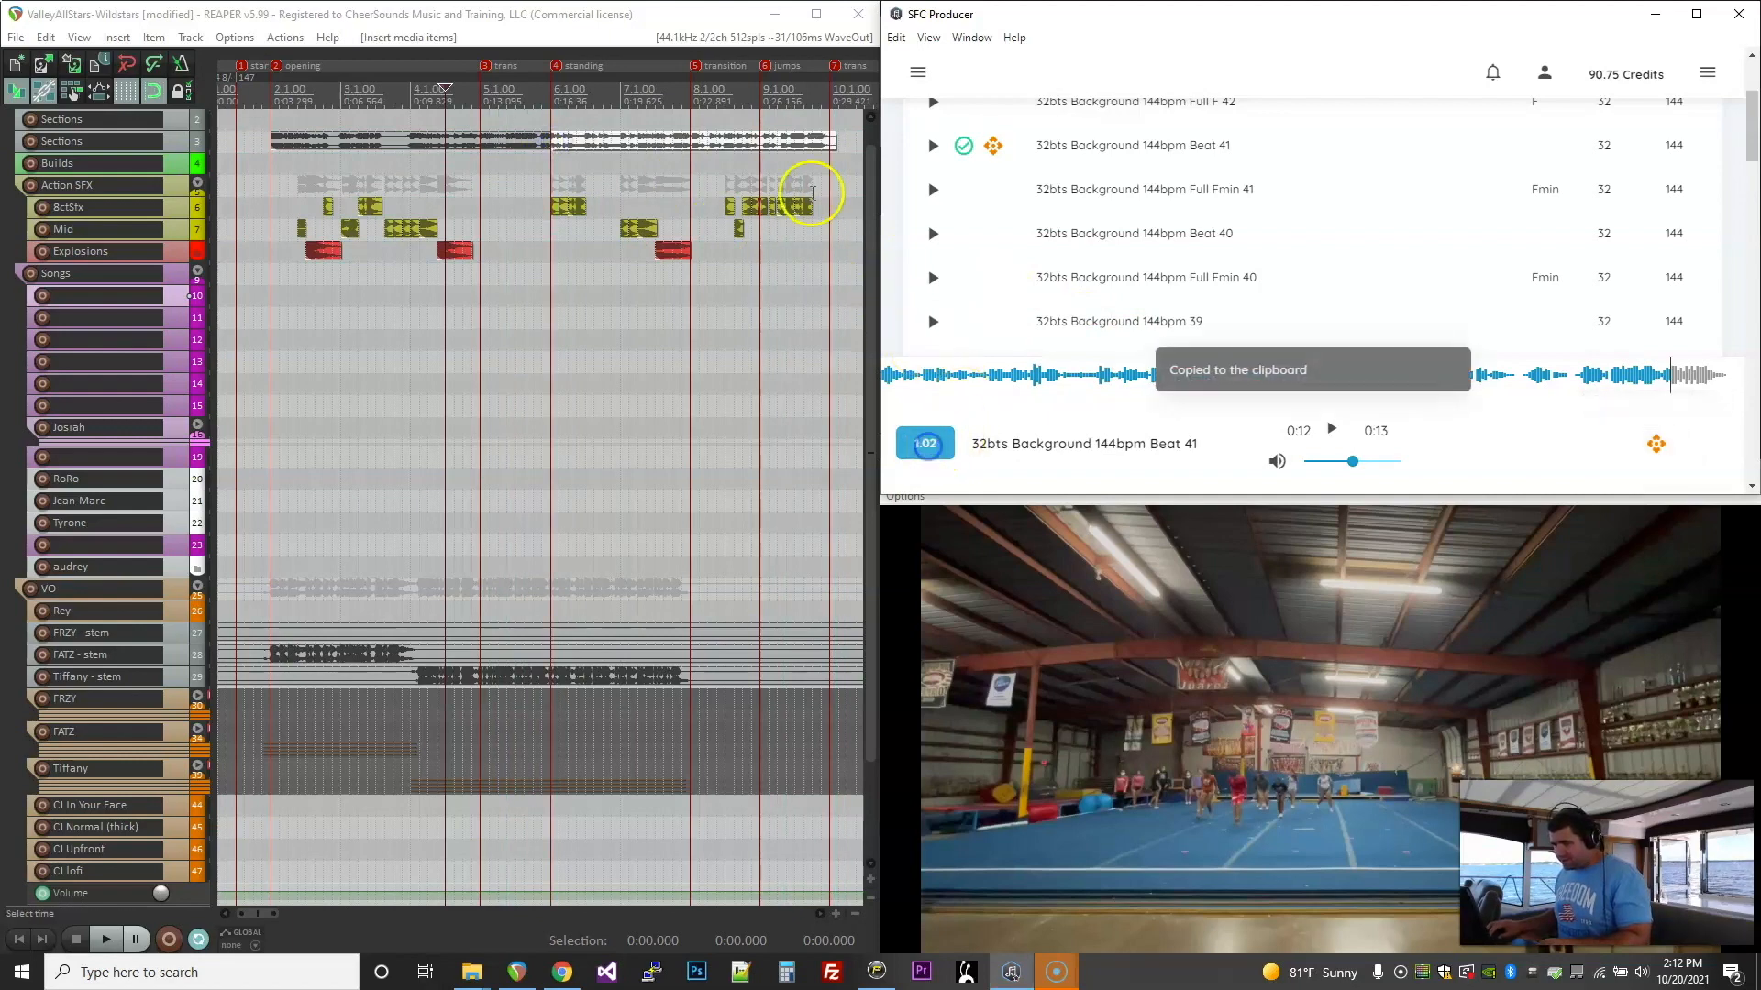
{"action": "double_click", "coordinate": [745, 143]}
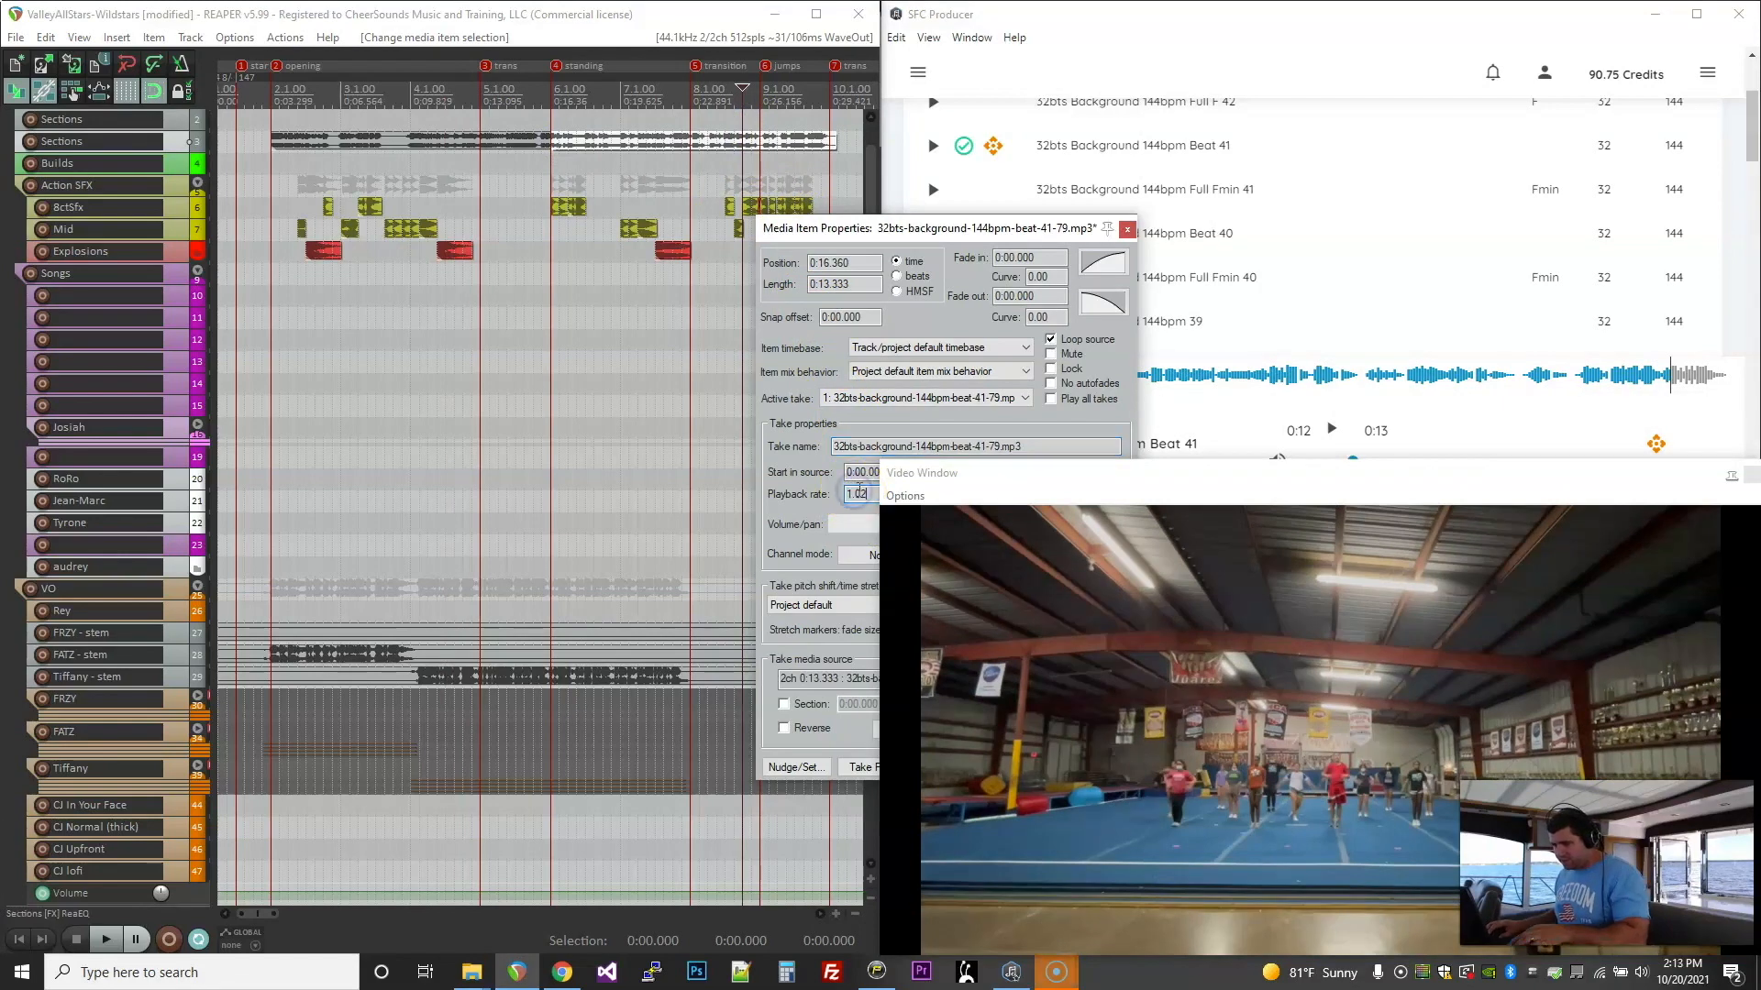
{"action": "key", "text": "Return"}
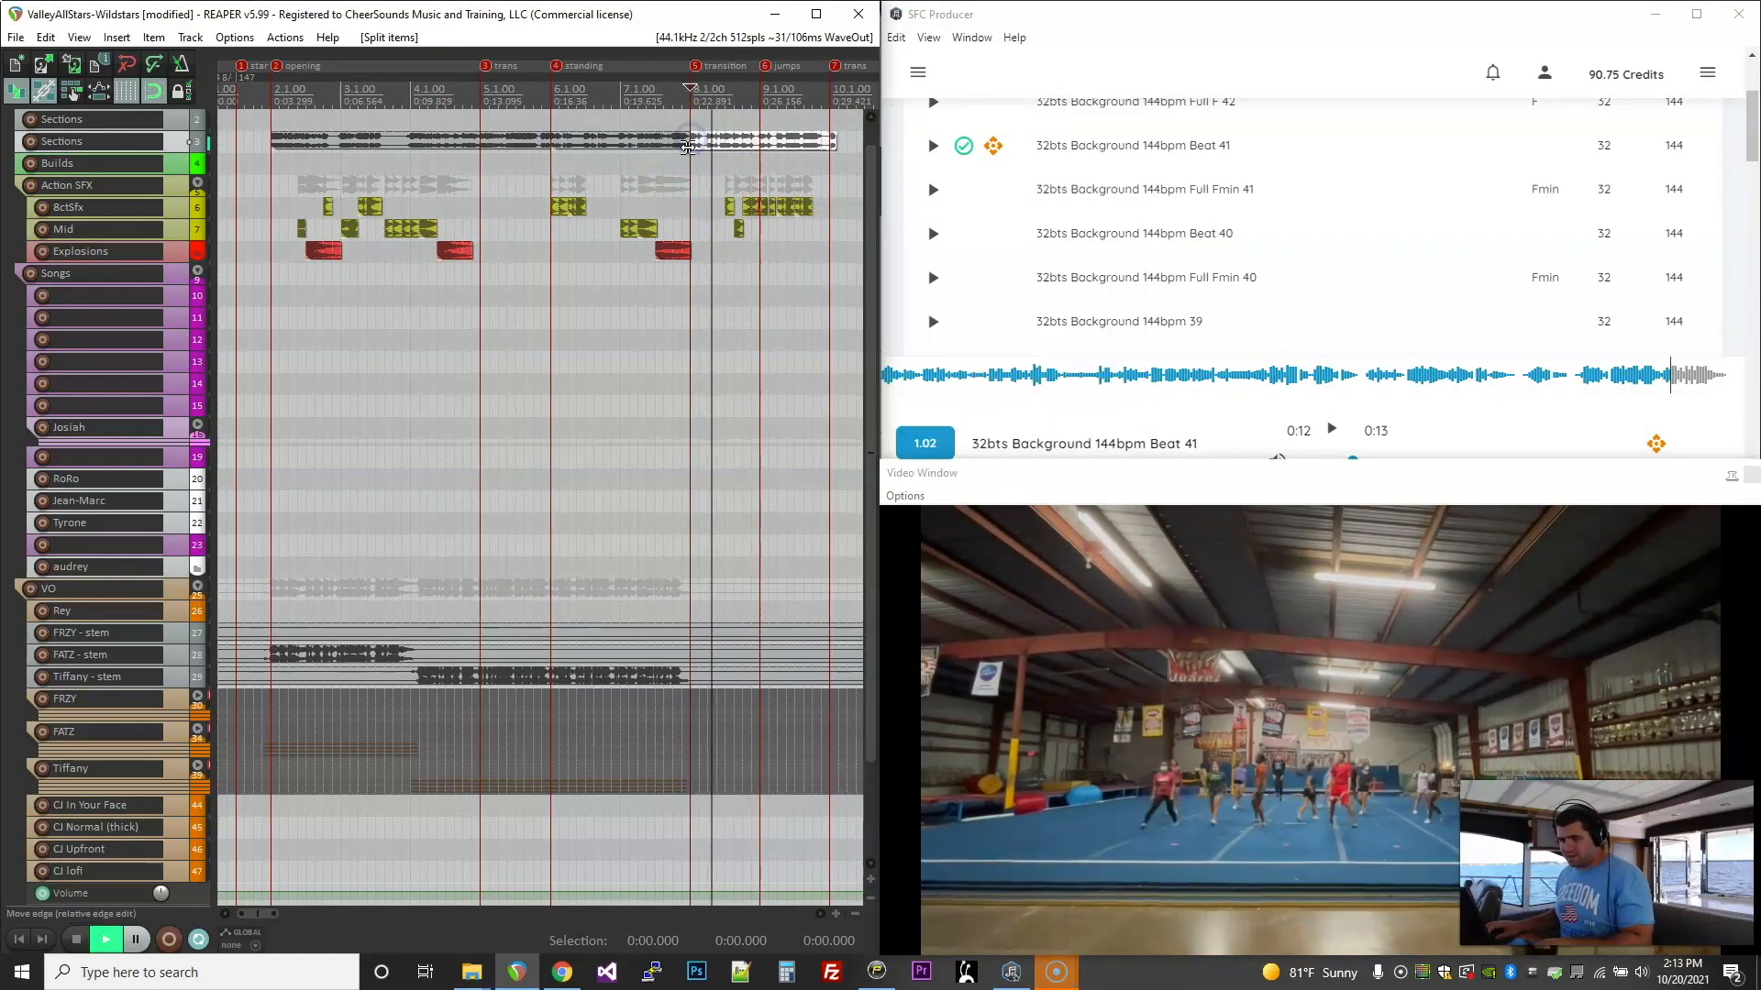
Step: Cut away the part of the Beat 41 clip past the transition marker and trim its end to the marker
{"action": "left_click", "coordinate": [667, 138]}
{"action": "key", "text": "Delete"}
{"action": "left_click_drag", "start_coordinate": [719, 147], "coordinate": [559, 139]}
{"action": "left_click", "coordinate": [463, 172]}
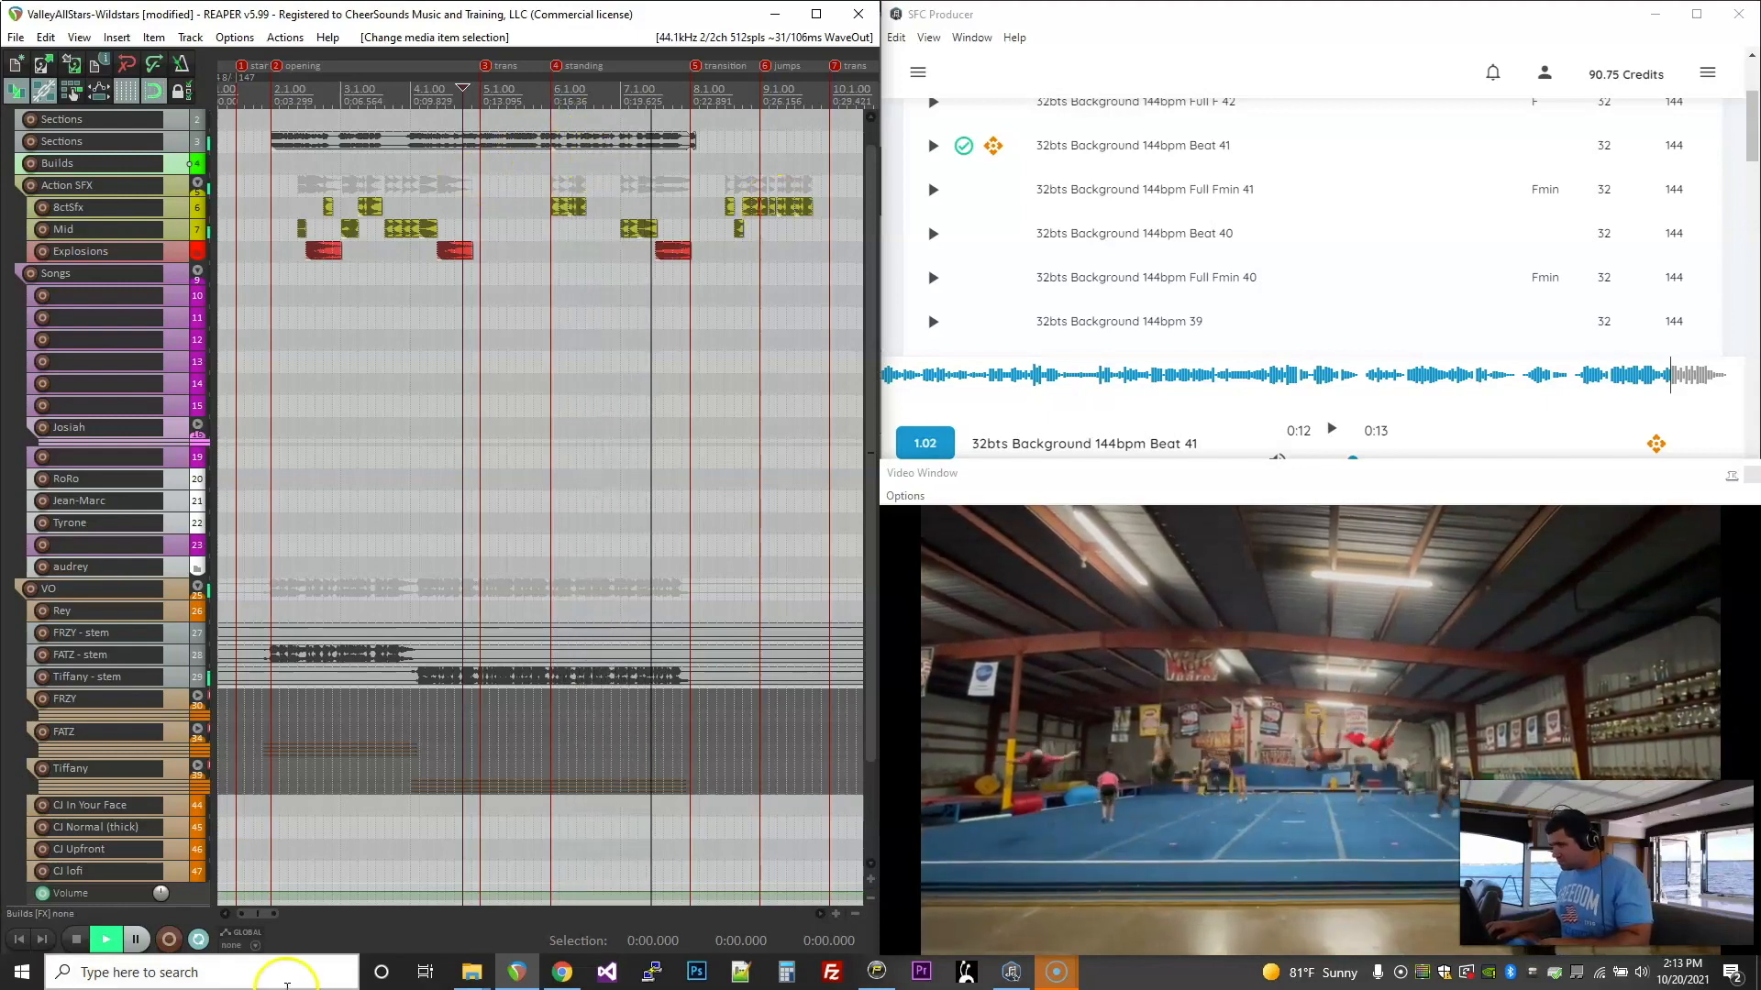
{"action": "key", "text": "space"}
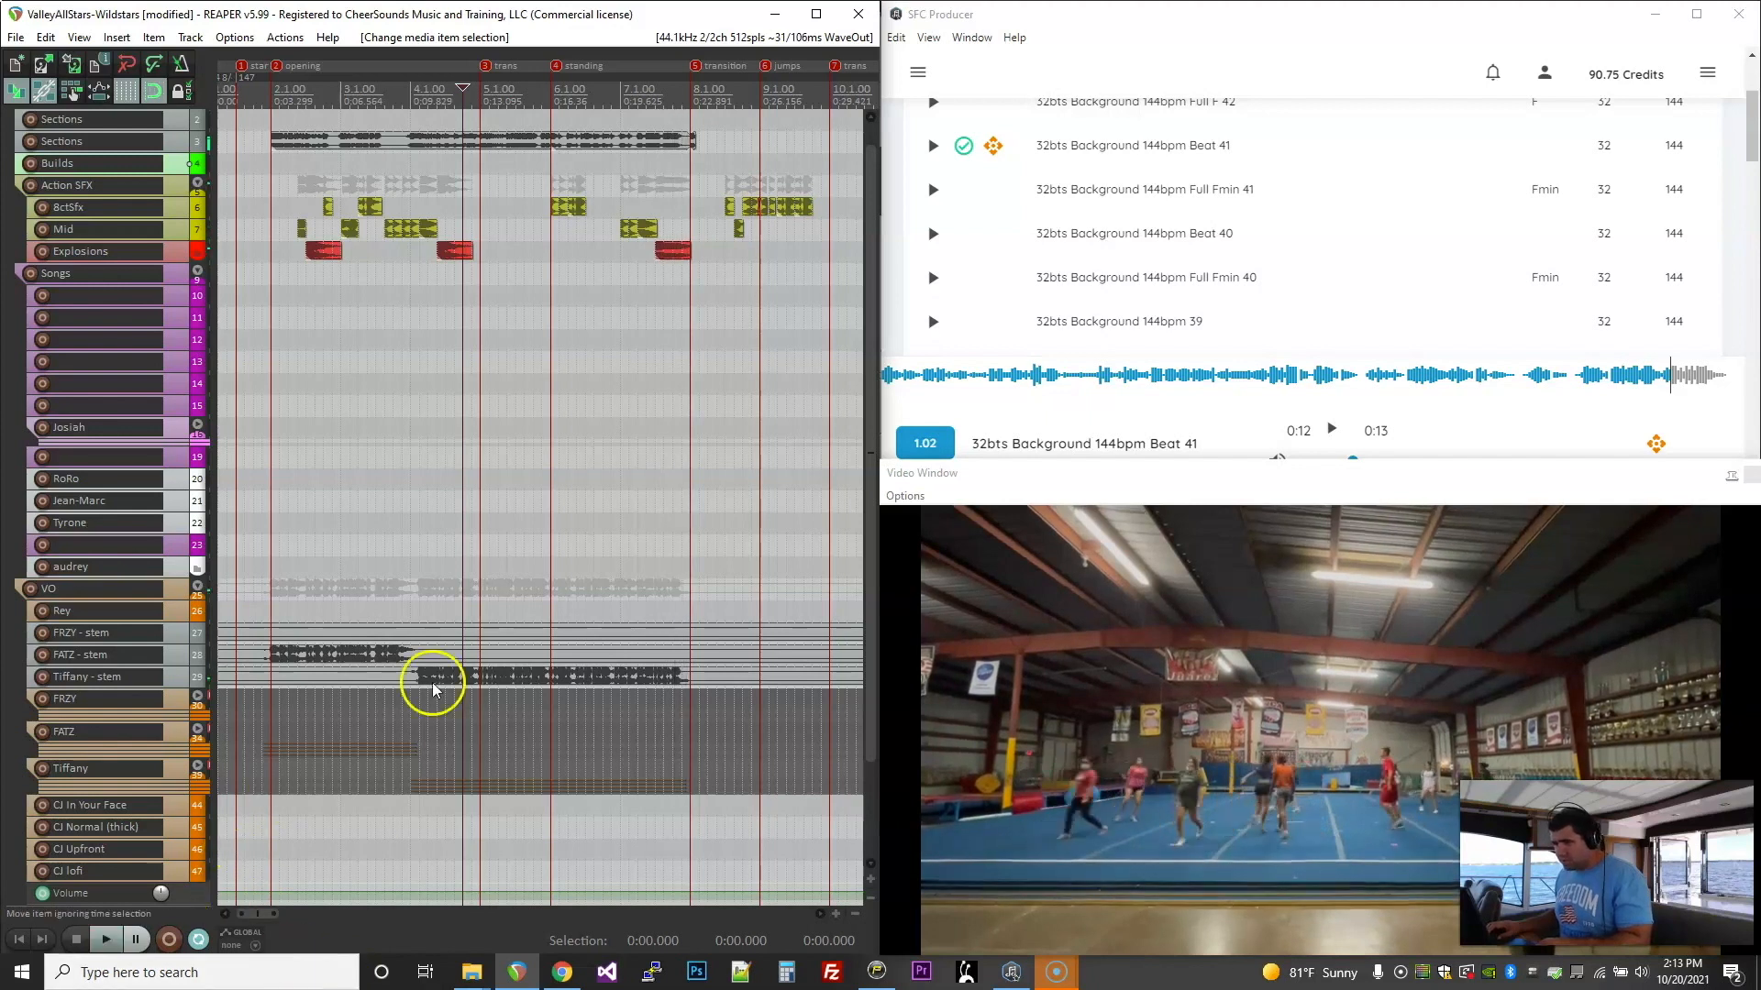
{"action": "left_click_drag", "start_coordinate": [693, 142], "coordinate": [687, 142]}
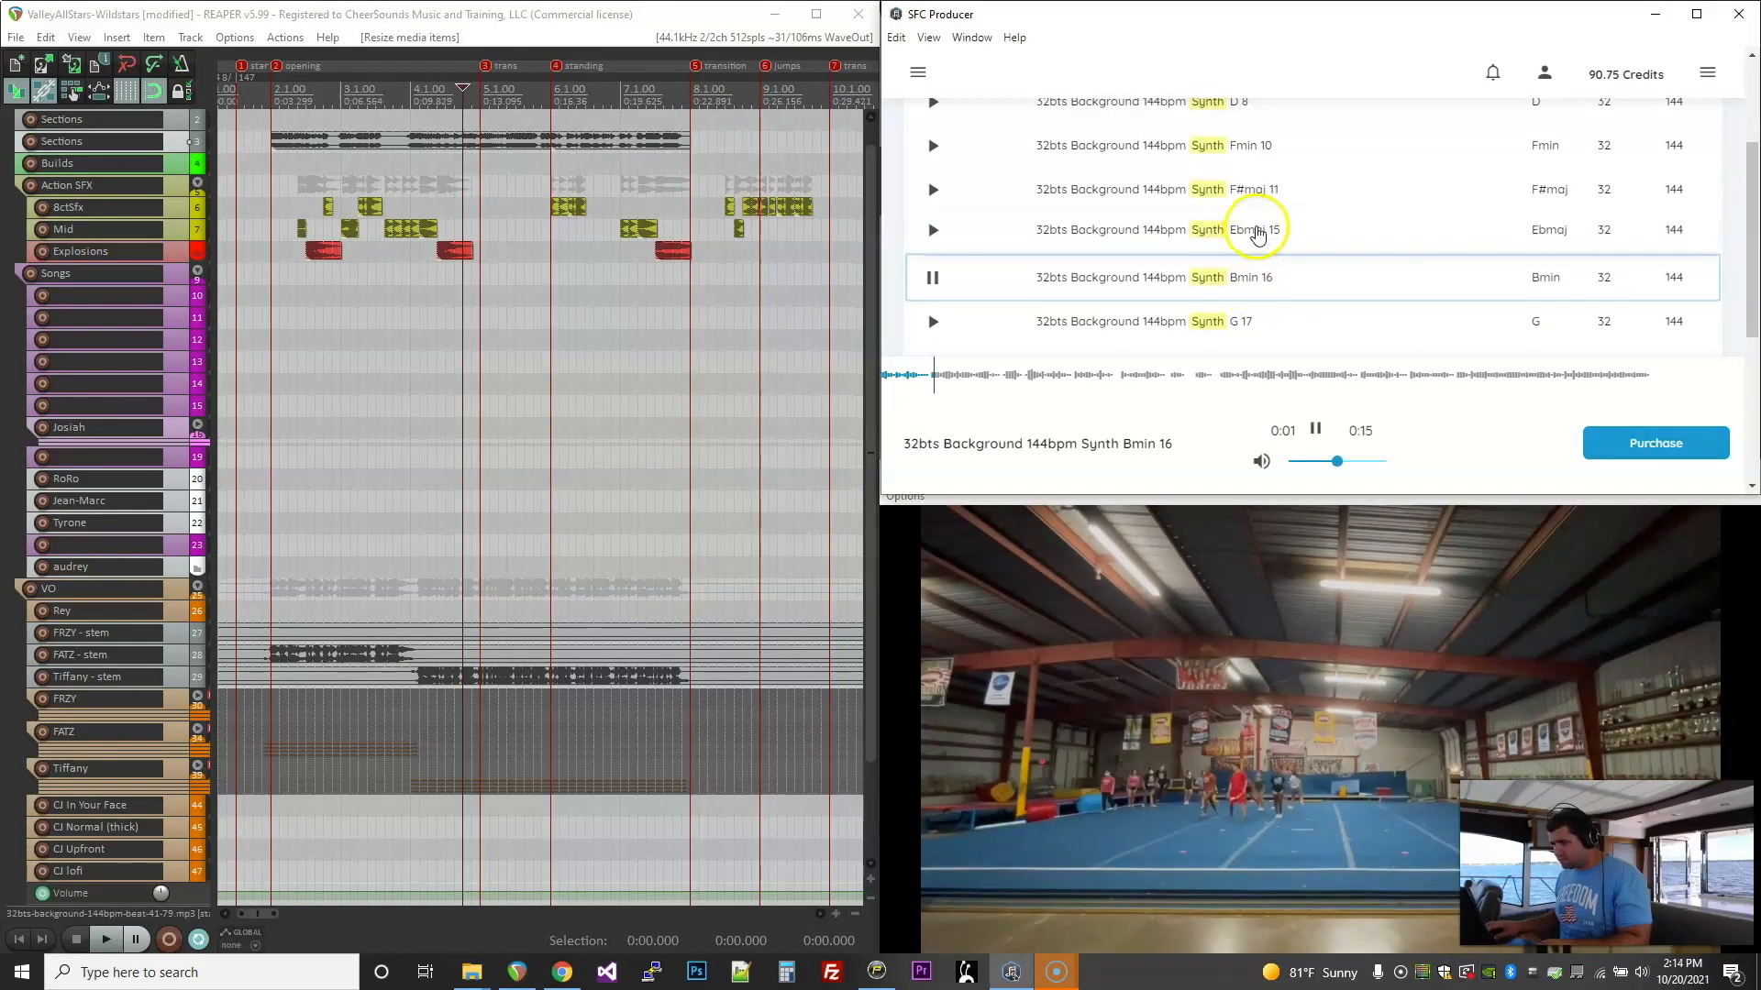
Step: Audition and purchase 32bts Background 144bpm Synth Ebmaj 15, and place it on the Builds track at the standing marker
{"action": "left_click", "coordinate": [1258, 237]}
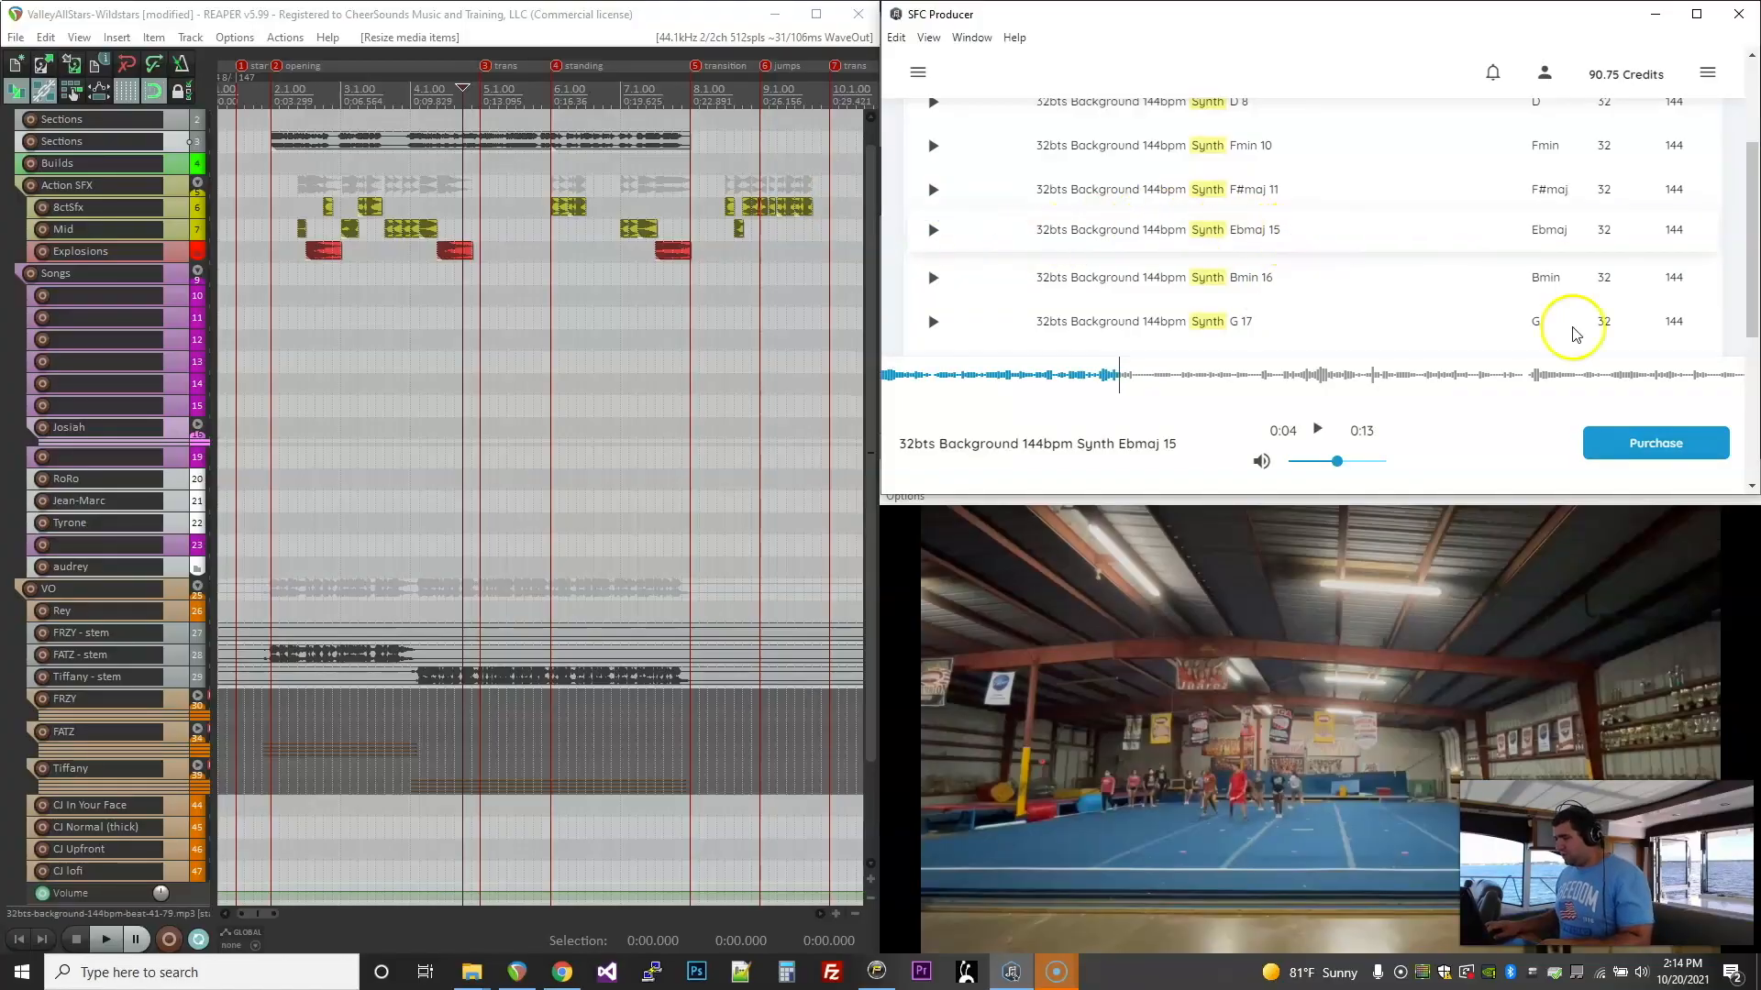
{"action": "left_click", "coordinate": [1681, 449]}
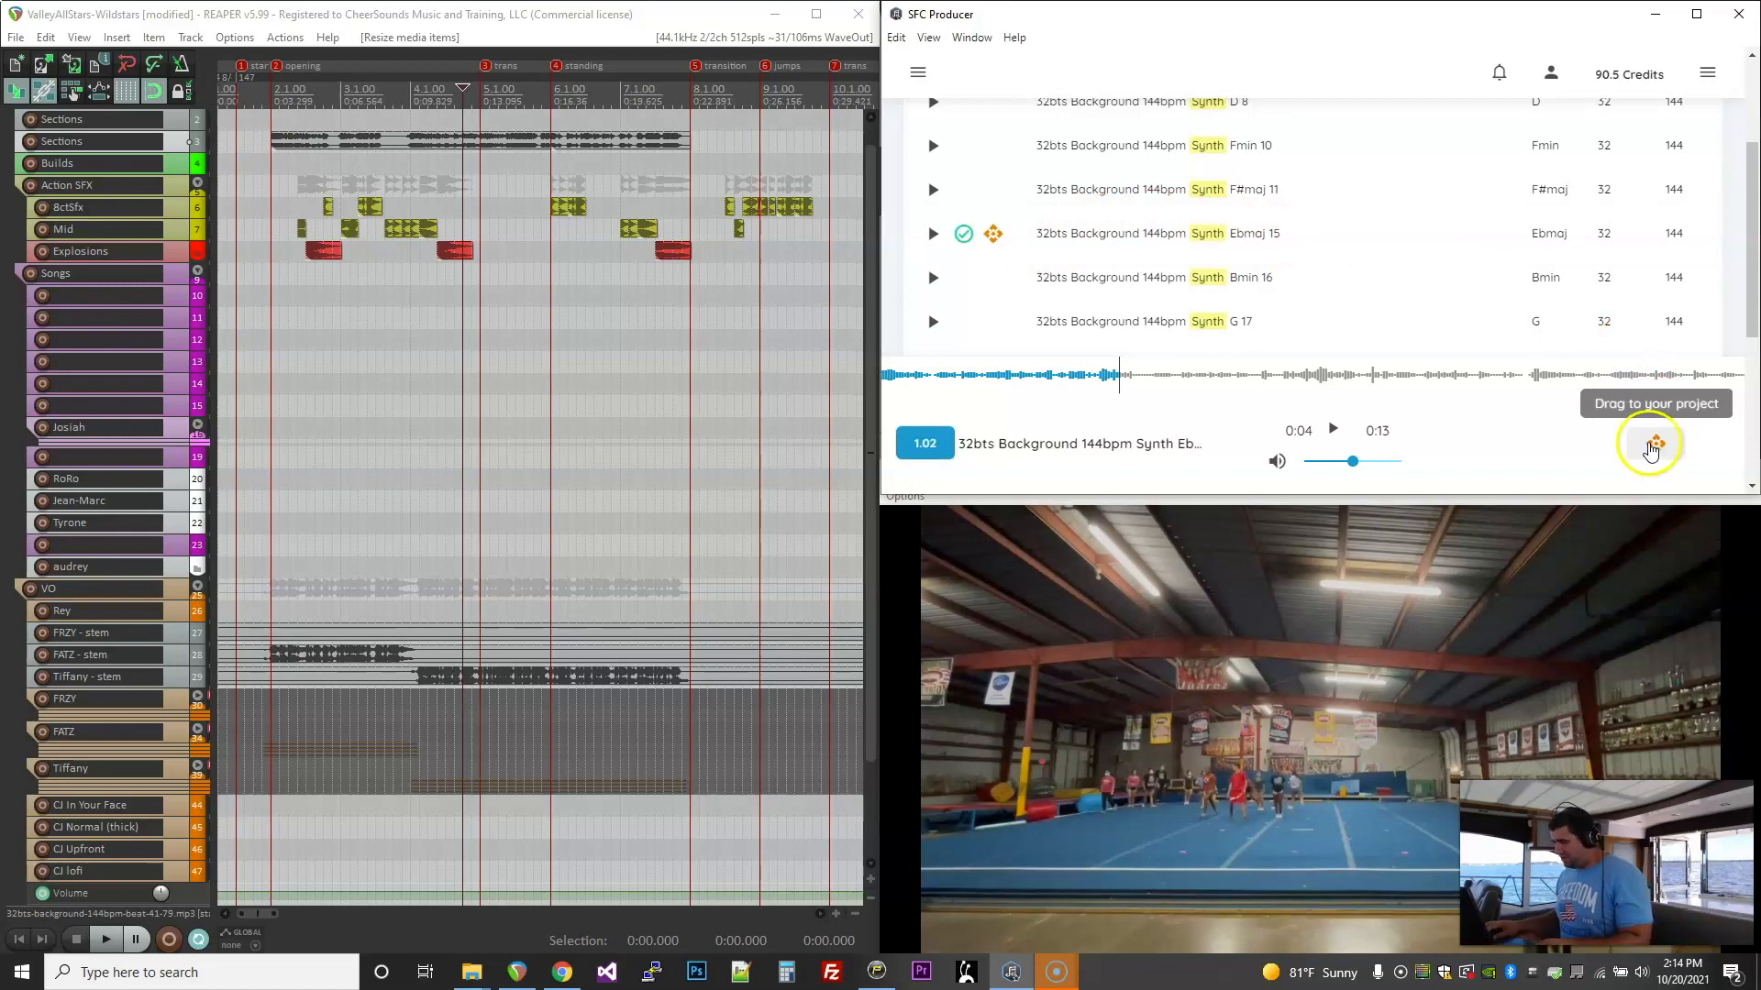
{"action": "left_click_drag", "start_coordinate": [1650, 447], "coordinate": [654, 147]}
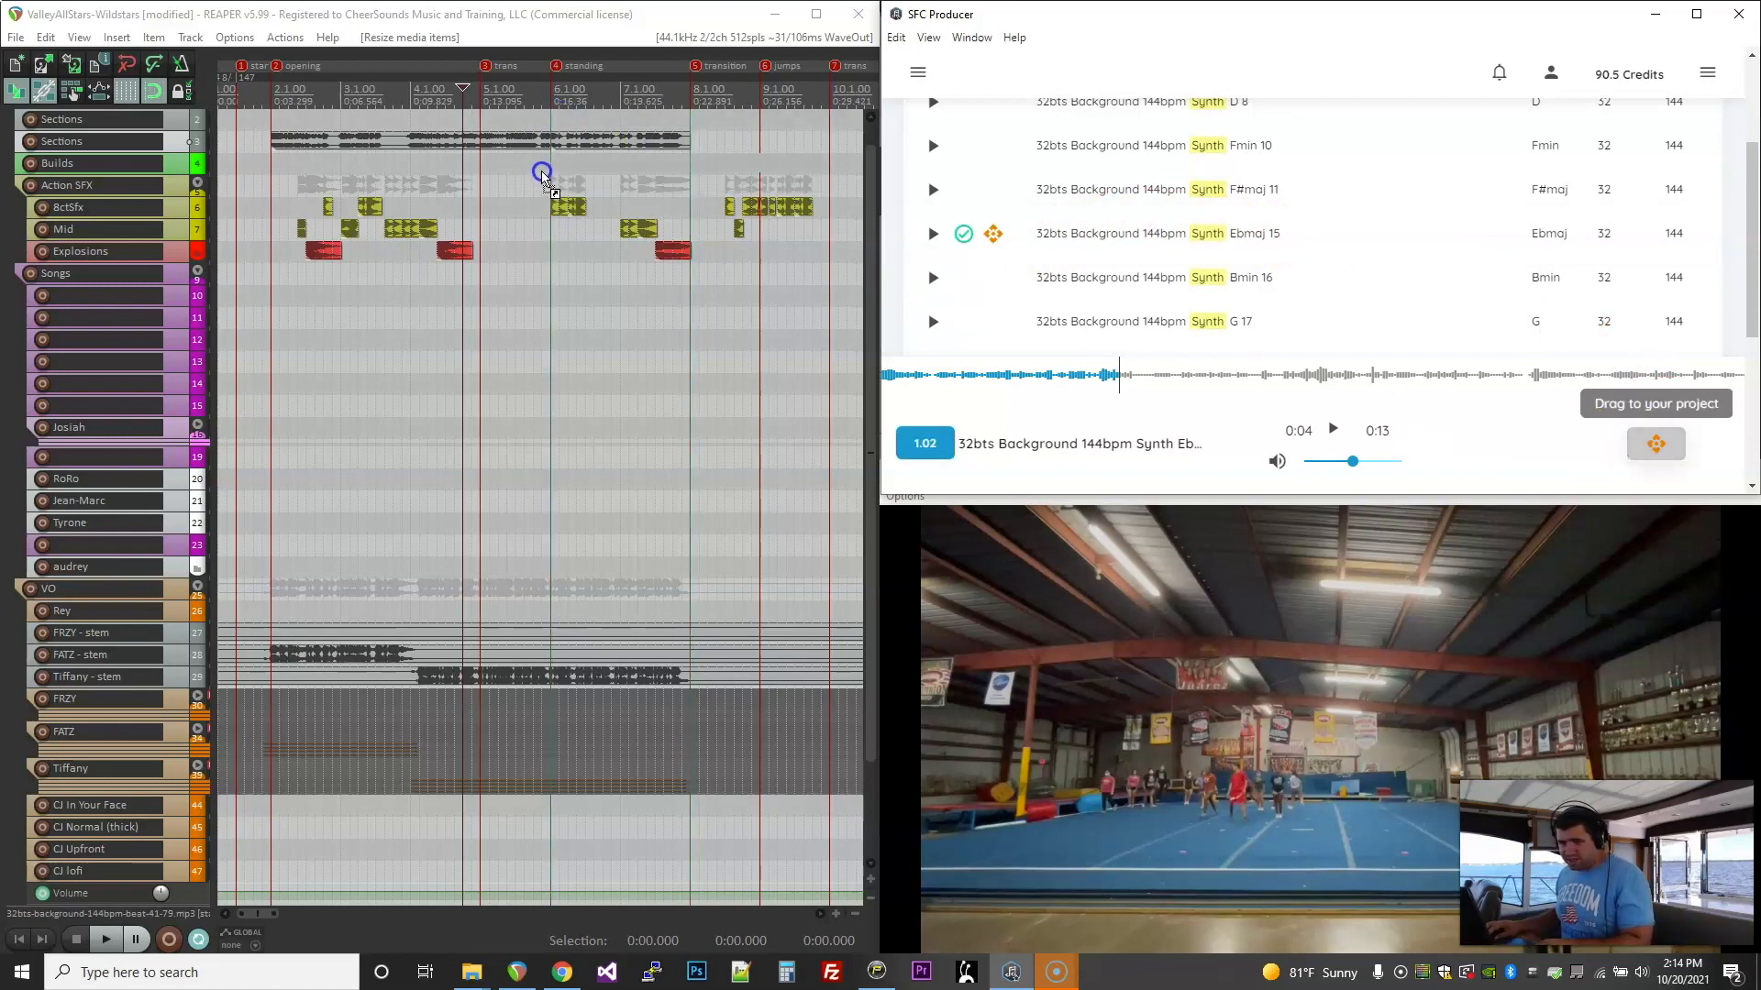
{"action": "left_click_drag", "start_coordinate": [554, 171], "coordinate": [554, 168]}
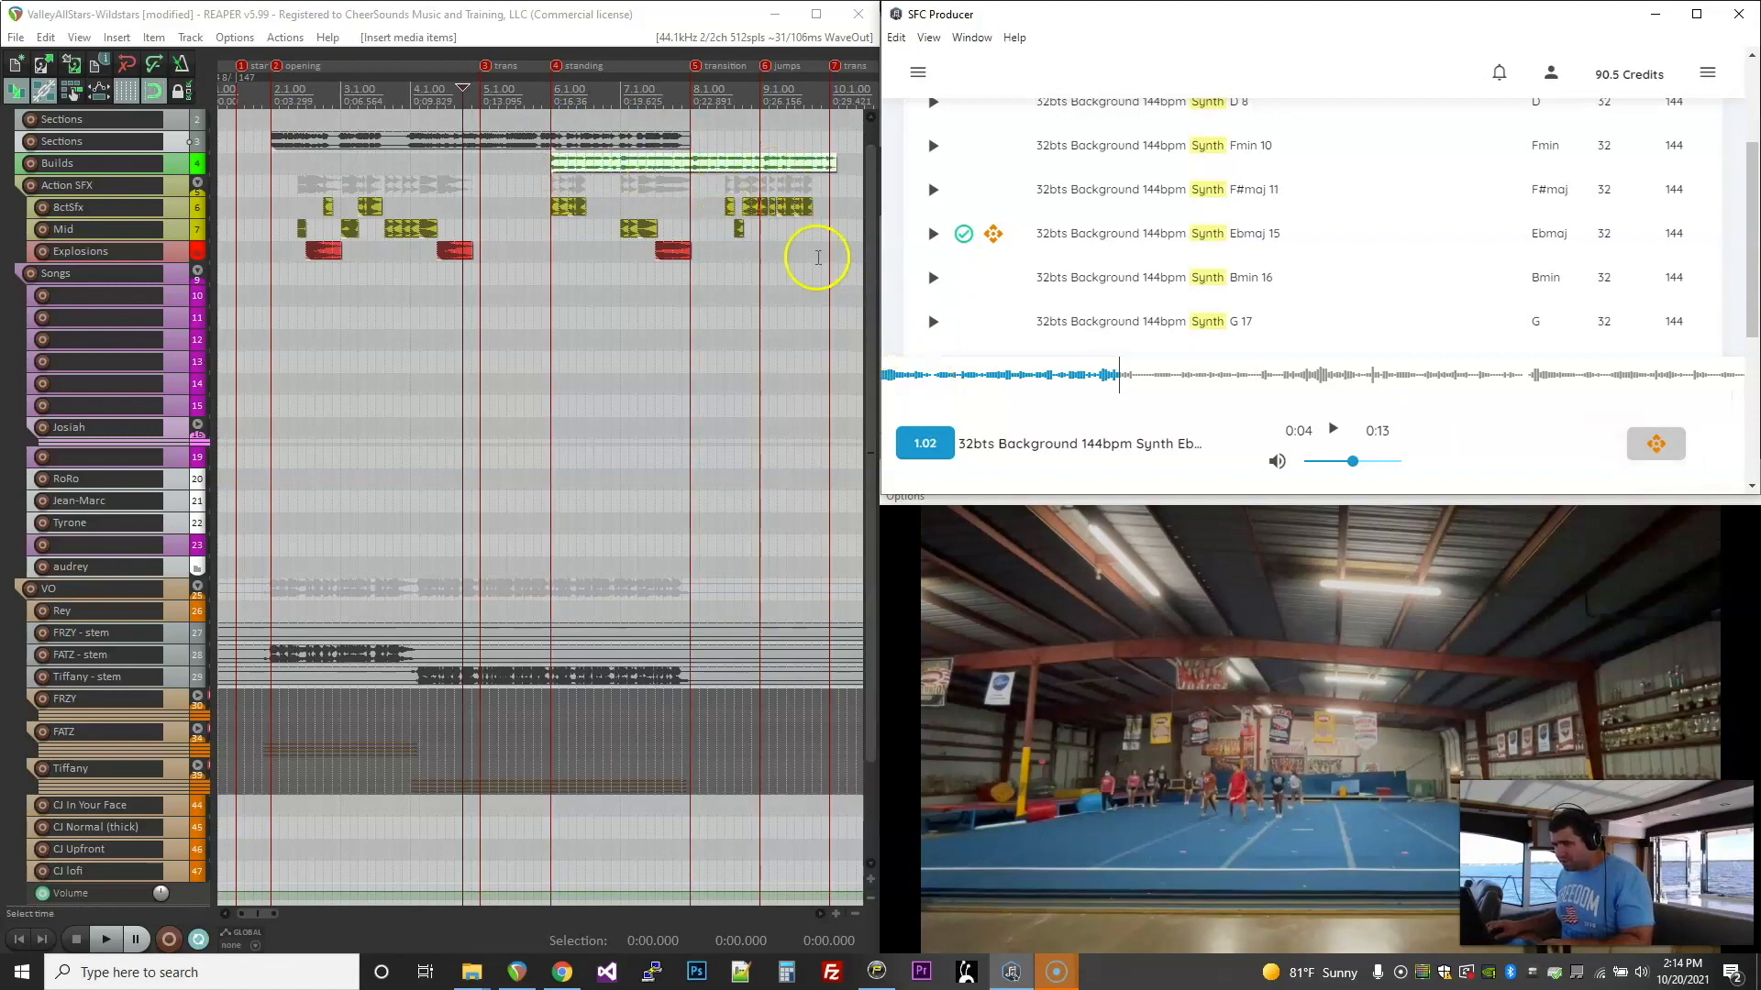
Step: Set the Synth Ebmaj 15 clip's playback rate to 1.02
{"action": "double_click", "coordinate": [776, 166]}
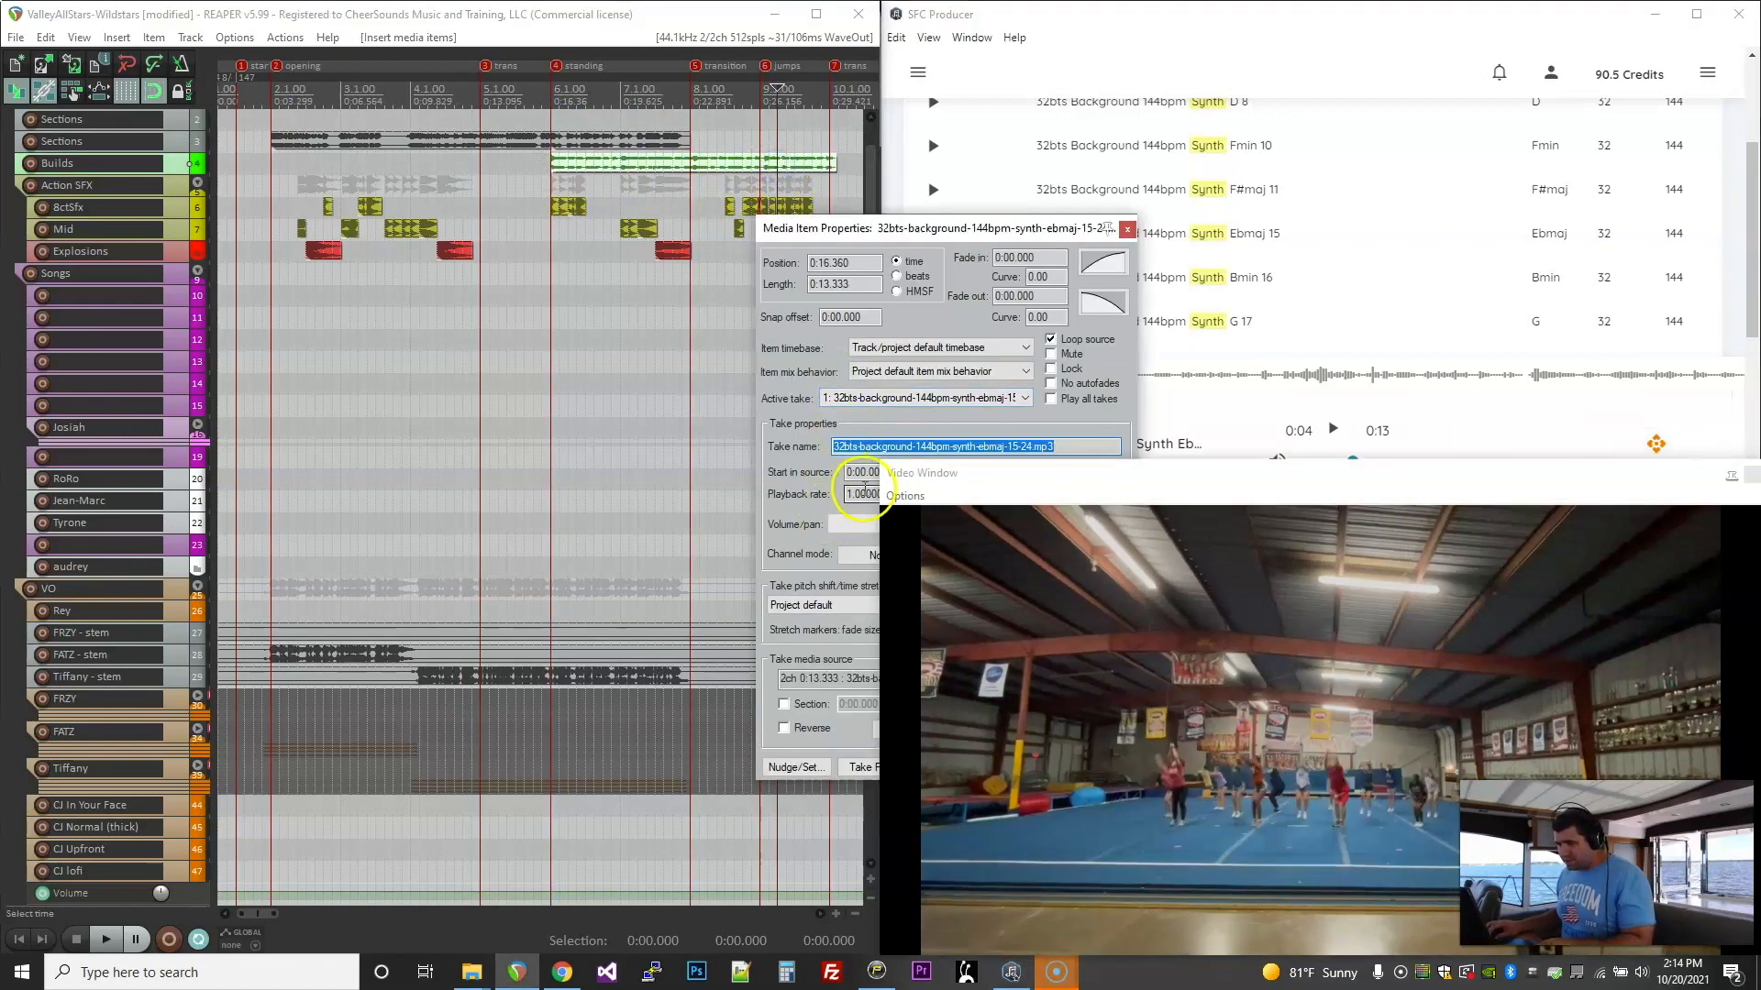
{"action": "key", "text": "Return"}
{"action": "left_click", "coordinate": [939, 233]}
{"action": "key", "text": "Escape"}
Step: Play back the standing section past the transition marker to check the Beat 41 and Synth Ebmaj 15 clips together
{"action": "left_click", "coordinate": [449, 460]}
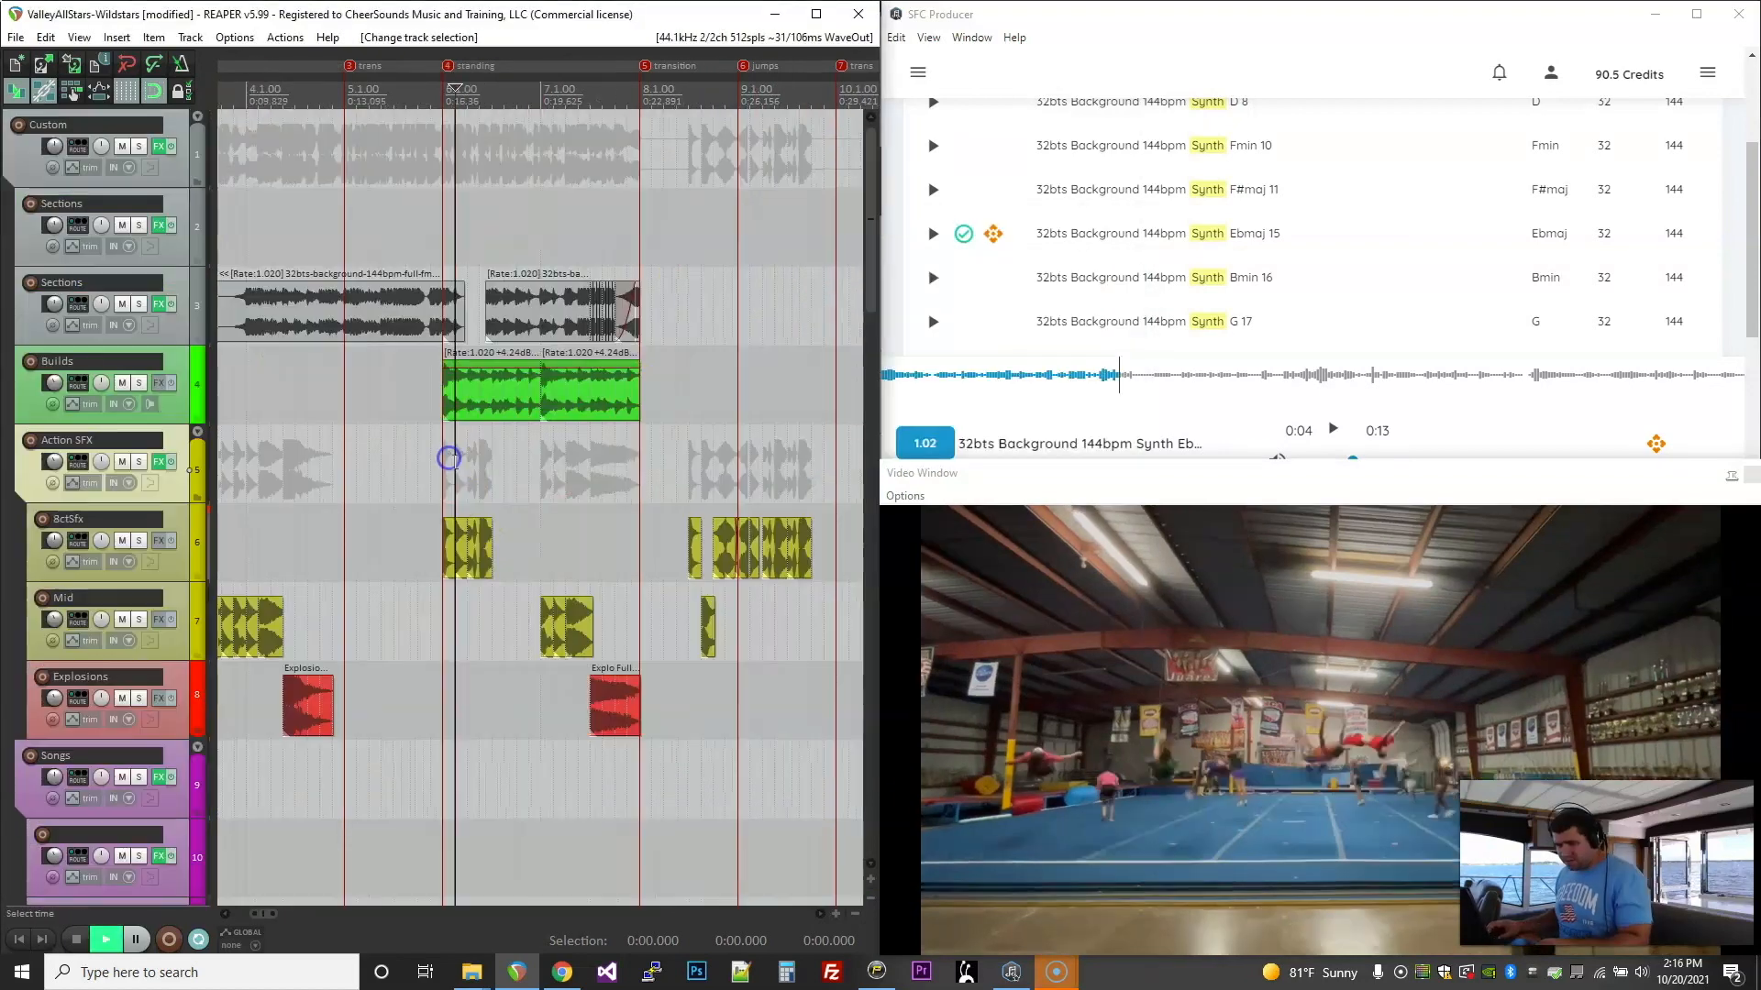
{"action": "key", "text": "space"}
{"action": "scroll", "coordinate": [481, 477], "scroll_direction": "up", "scroll_amount": 3}
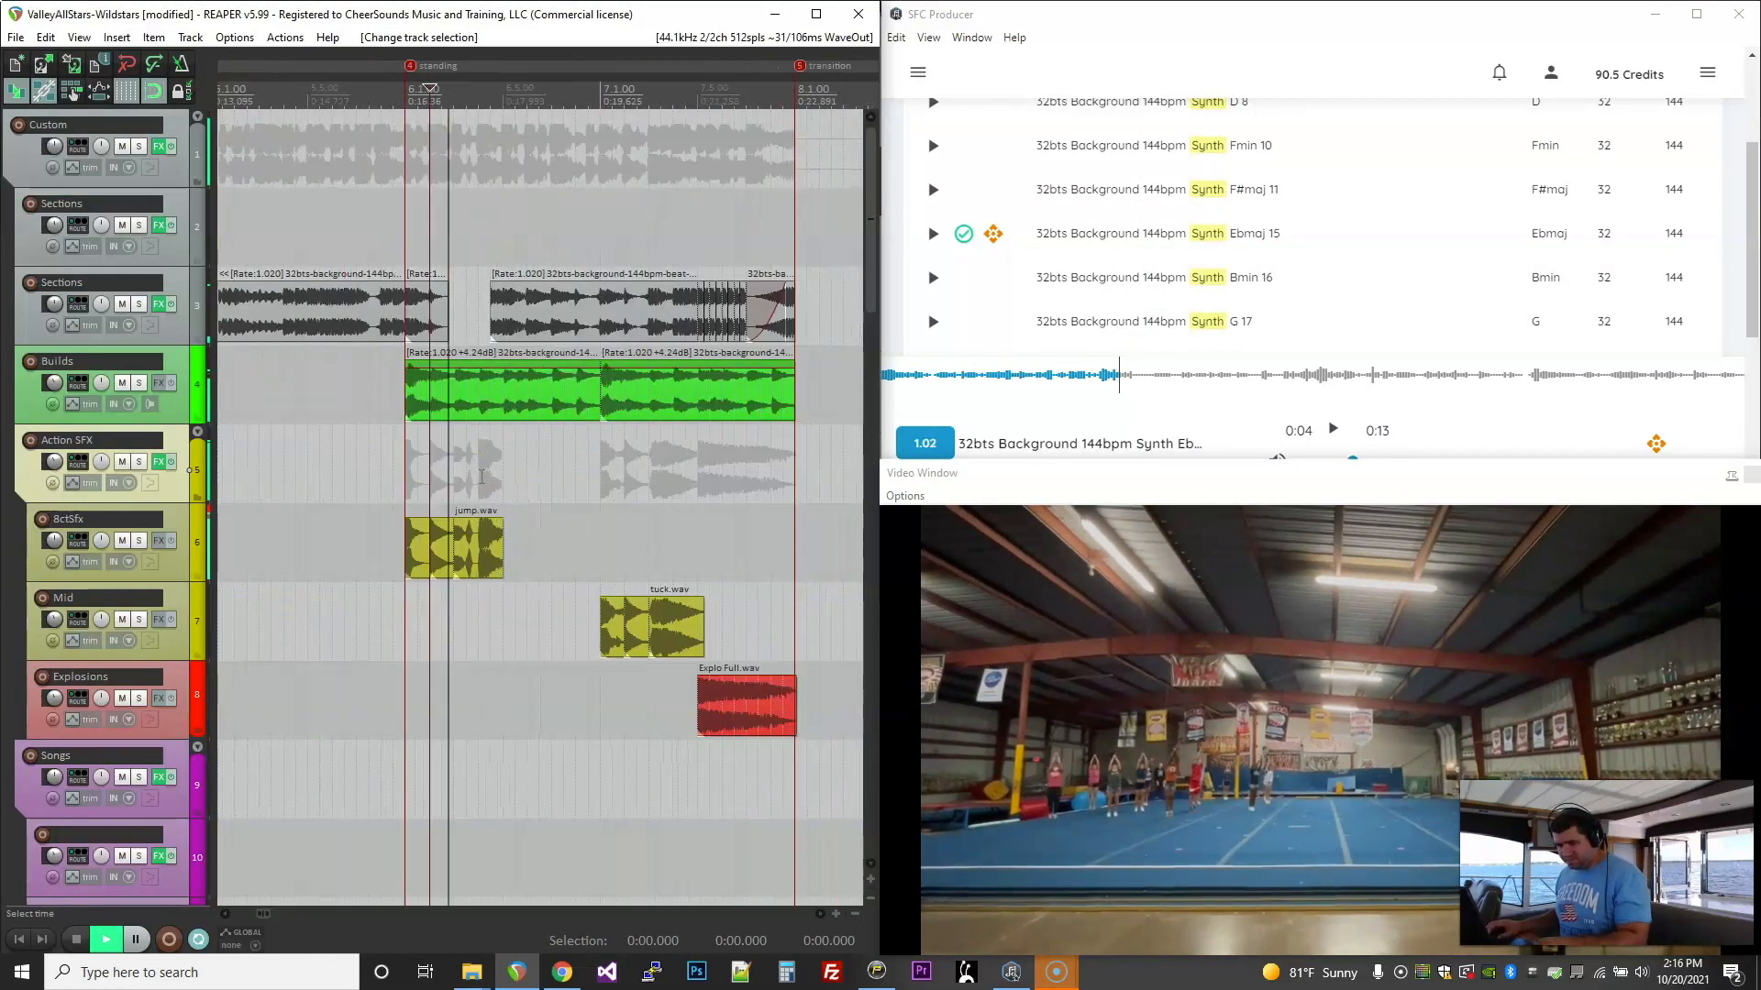
{"action": "scroll", "coordinate": [481, 476], "scroll_direction": "up", "scroll_amount": 2}
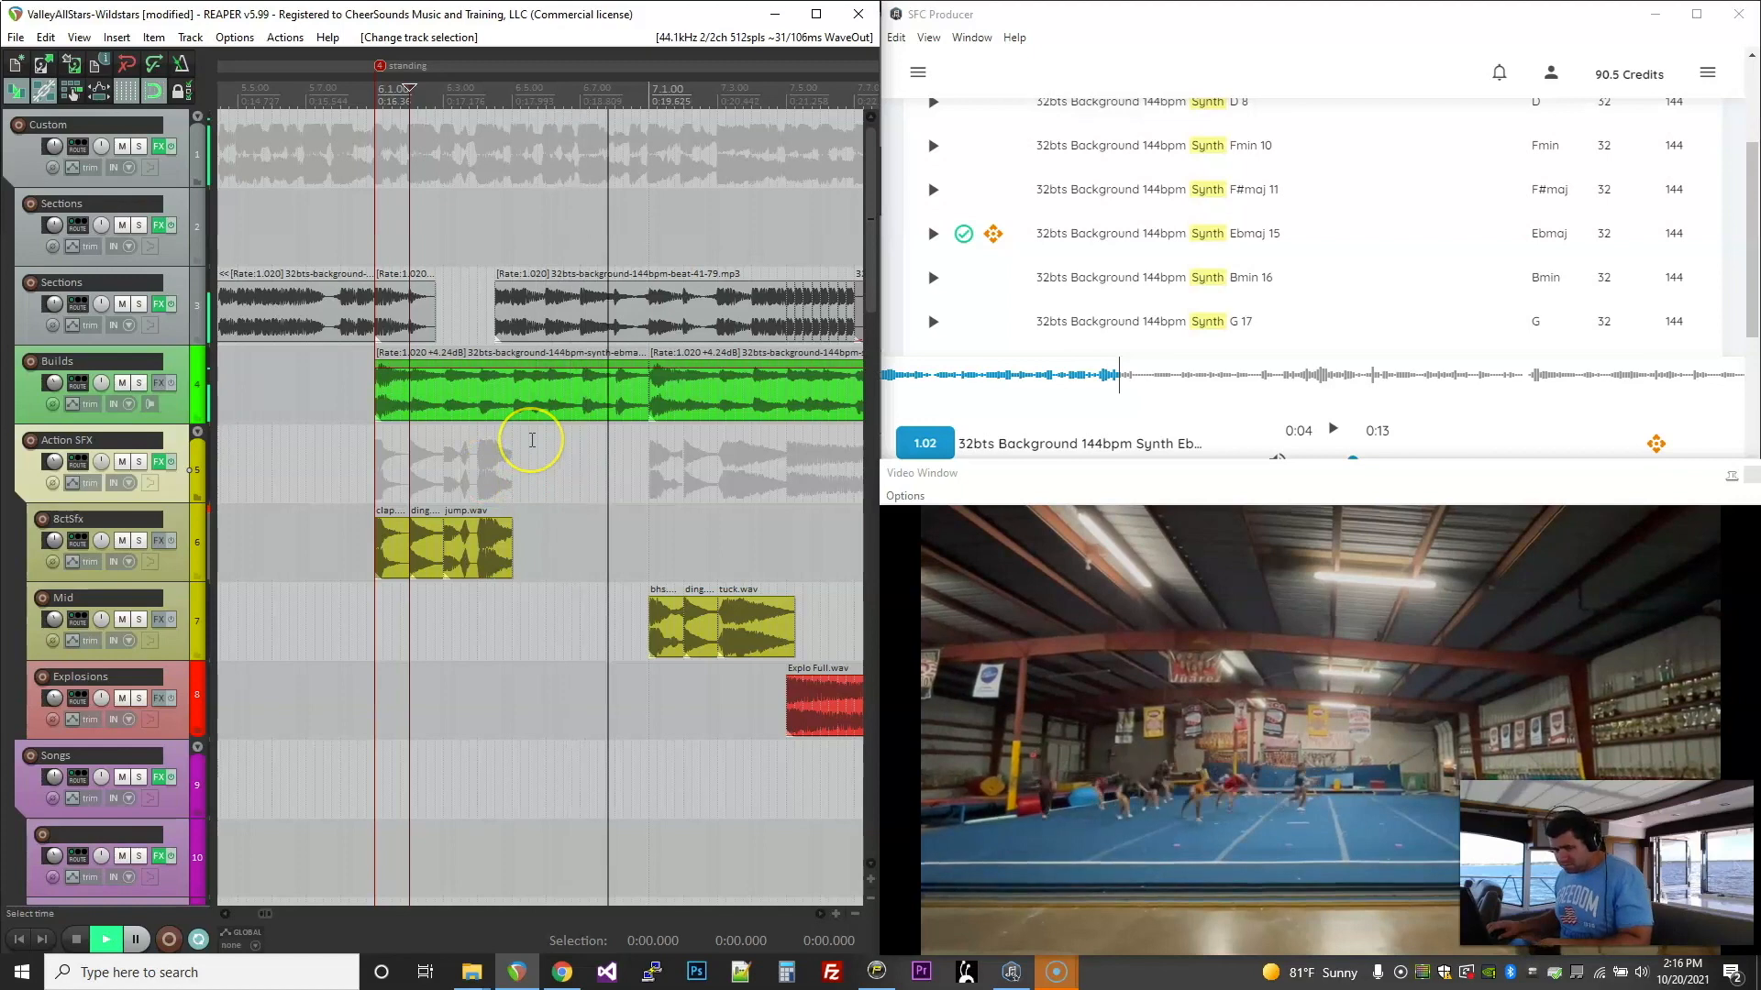
{"action": "scroll", "coordinate": [532, 440], "scroll_direction": "down", "scroll_amount": 2}
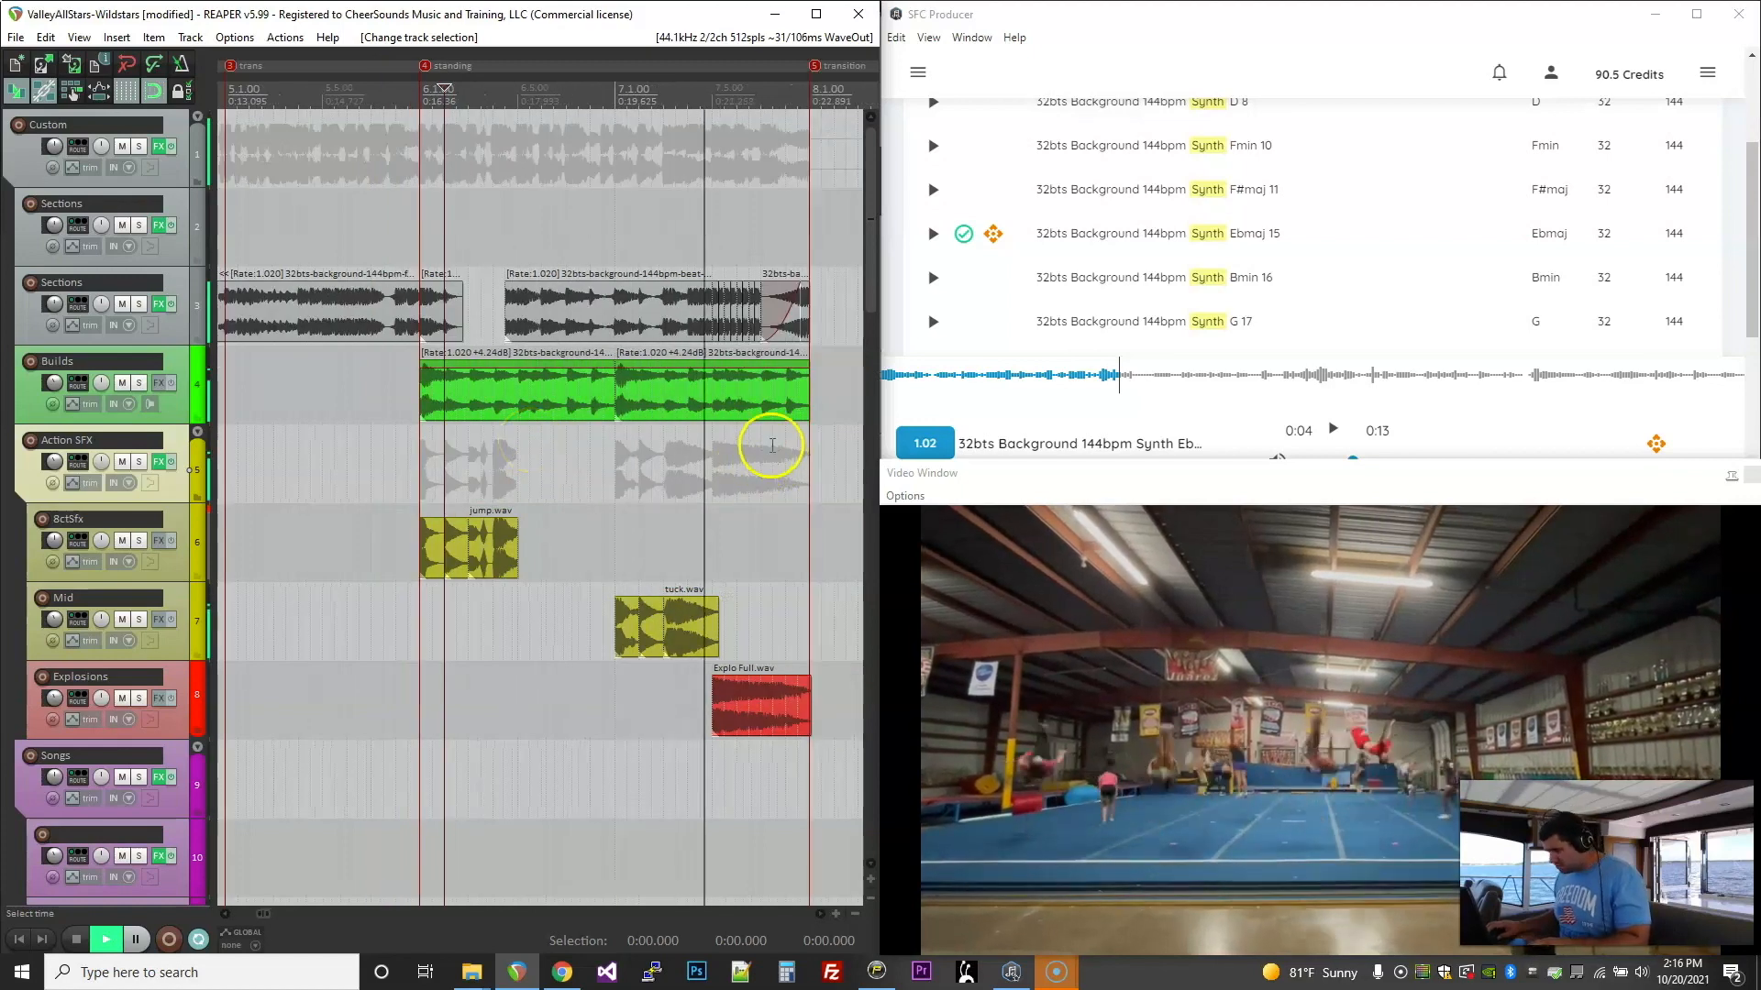
{"action": "scroll", "coordinate": [594, 438], "scroll_direction": "down", "scroll_amount": 3}
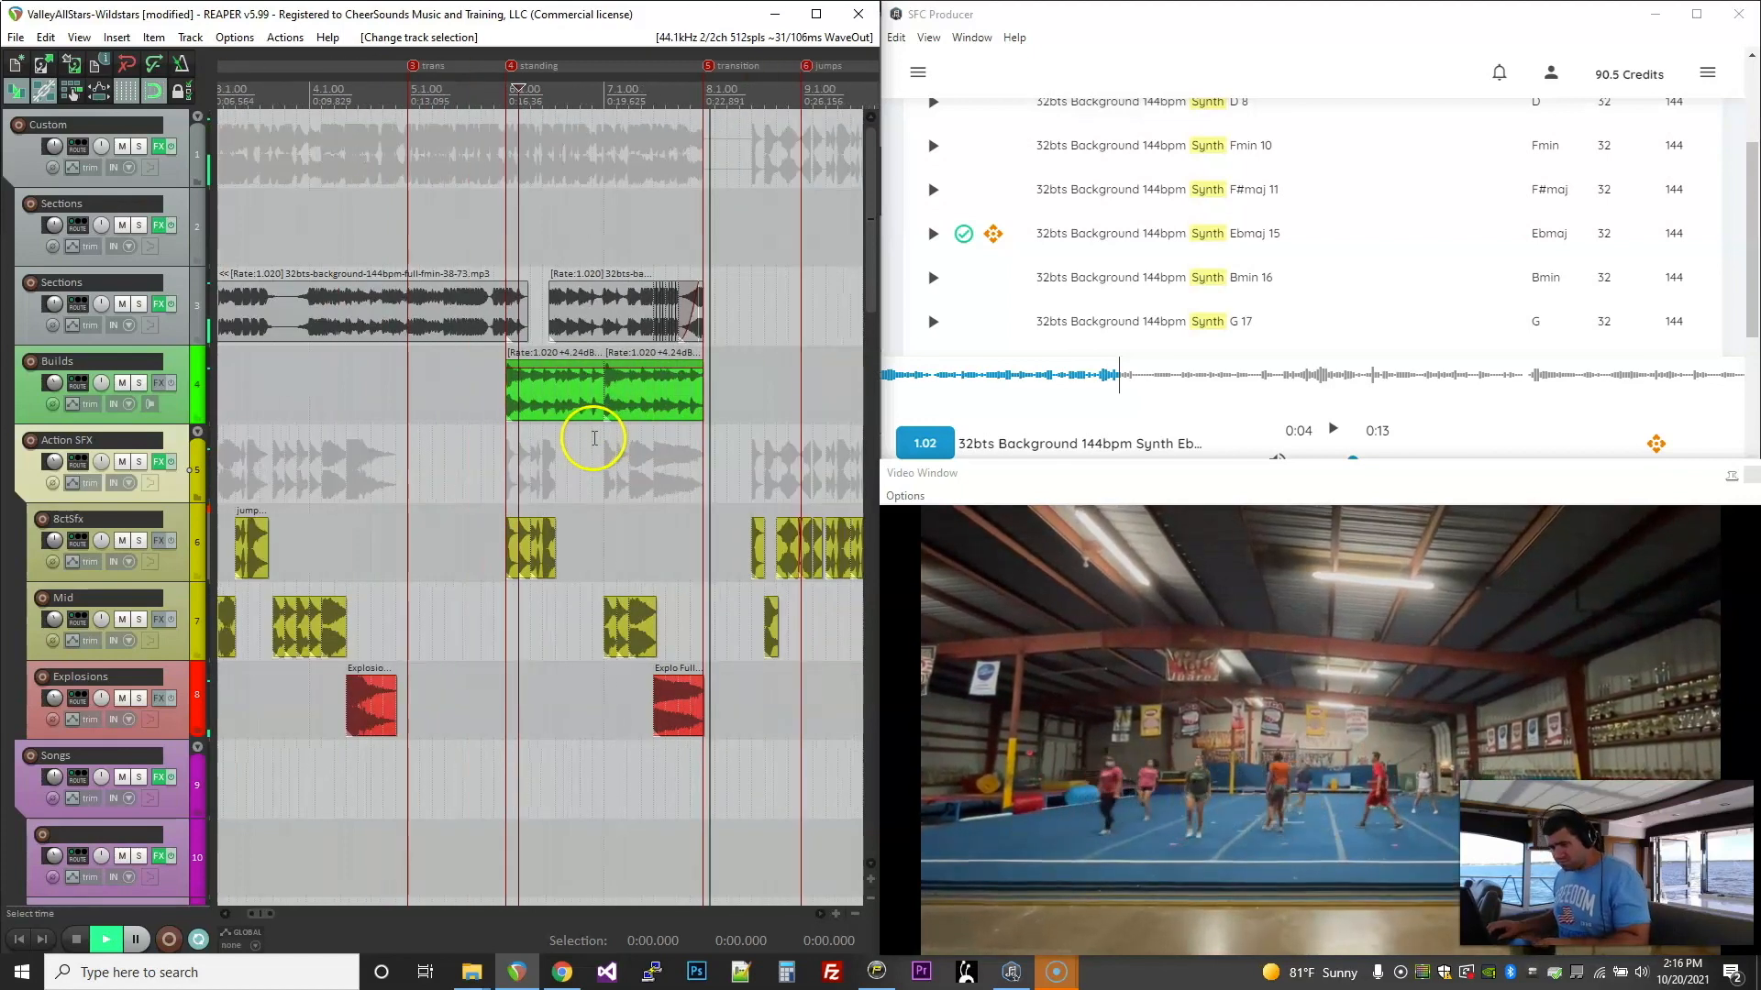
{"action": "key", "text": "space"}
{"action": "key", "text": "ctrl+z"}
{"action": "left_click", "coordinate": [450, 458]}
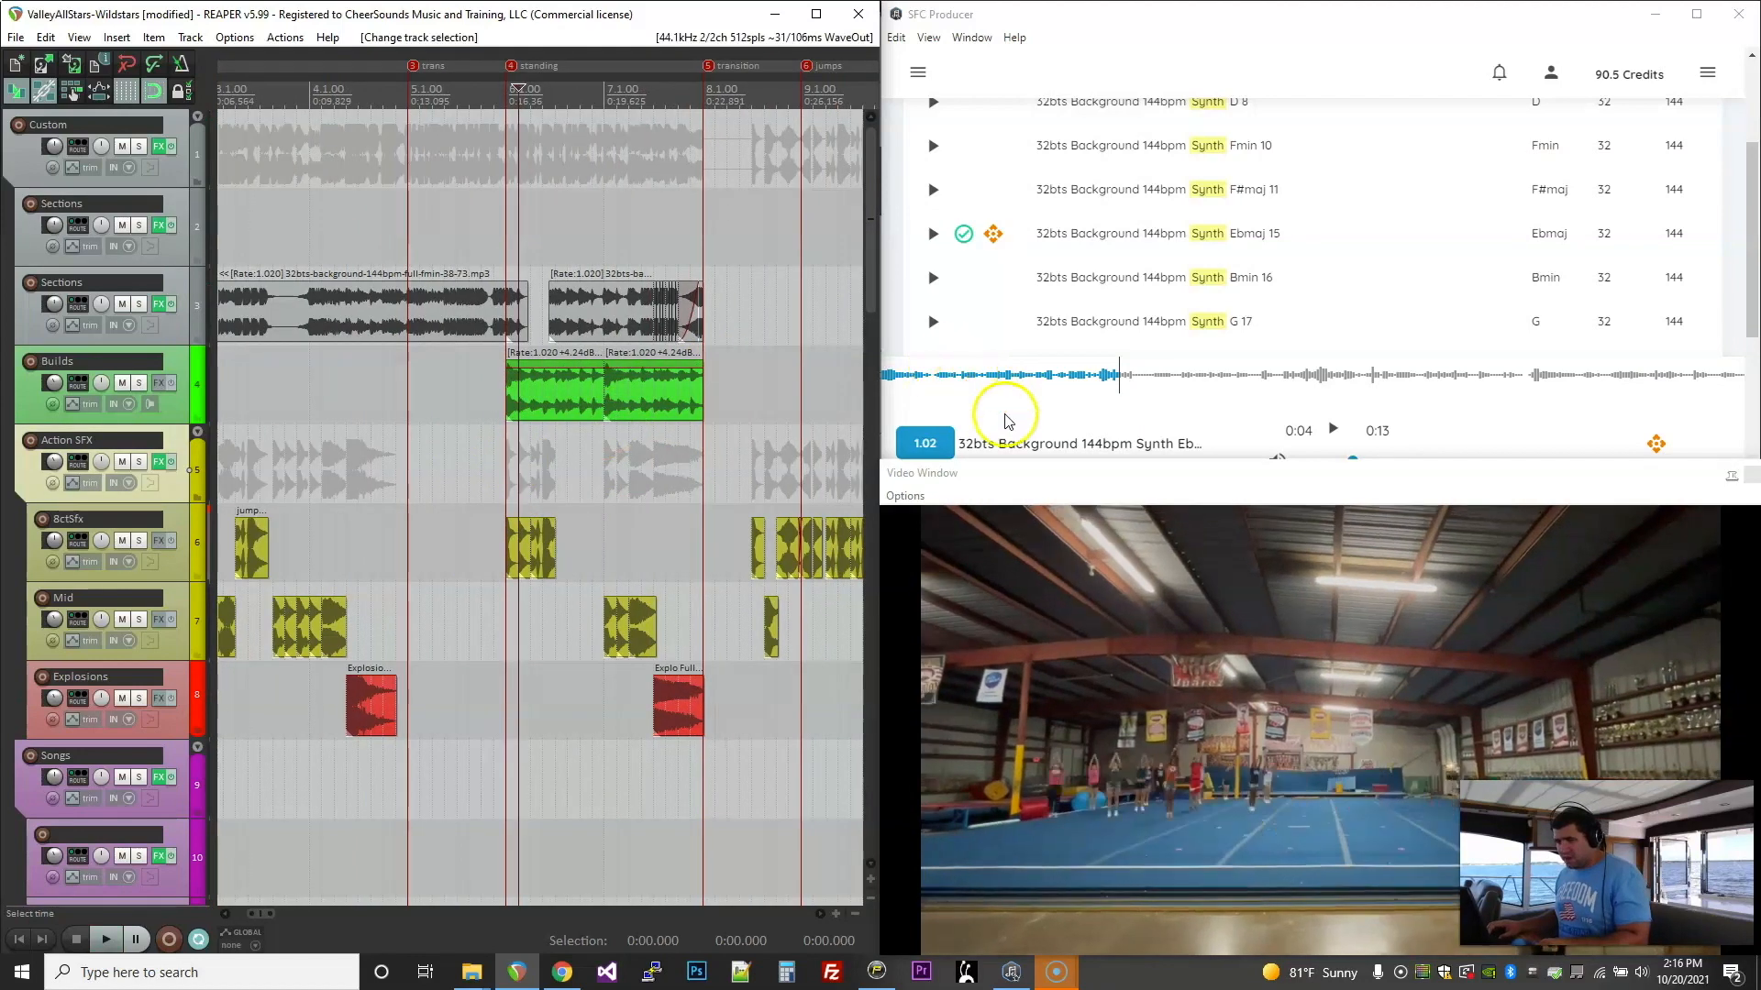
{"action": "scroll", "coordinate": [835, 376], "scroll_direction": "up", "scroll_amount": 3}
{"action": "scroll", "coordinate": [512, 396], "scroll_direction": "down", "scroll_amount": 2}
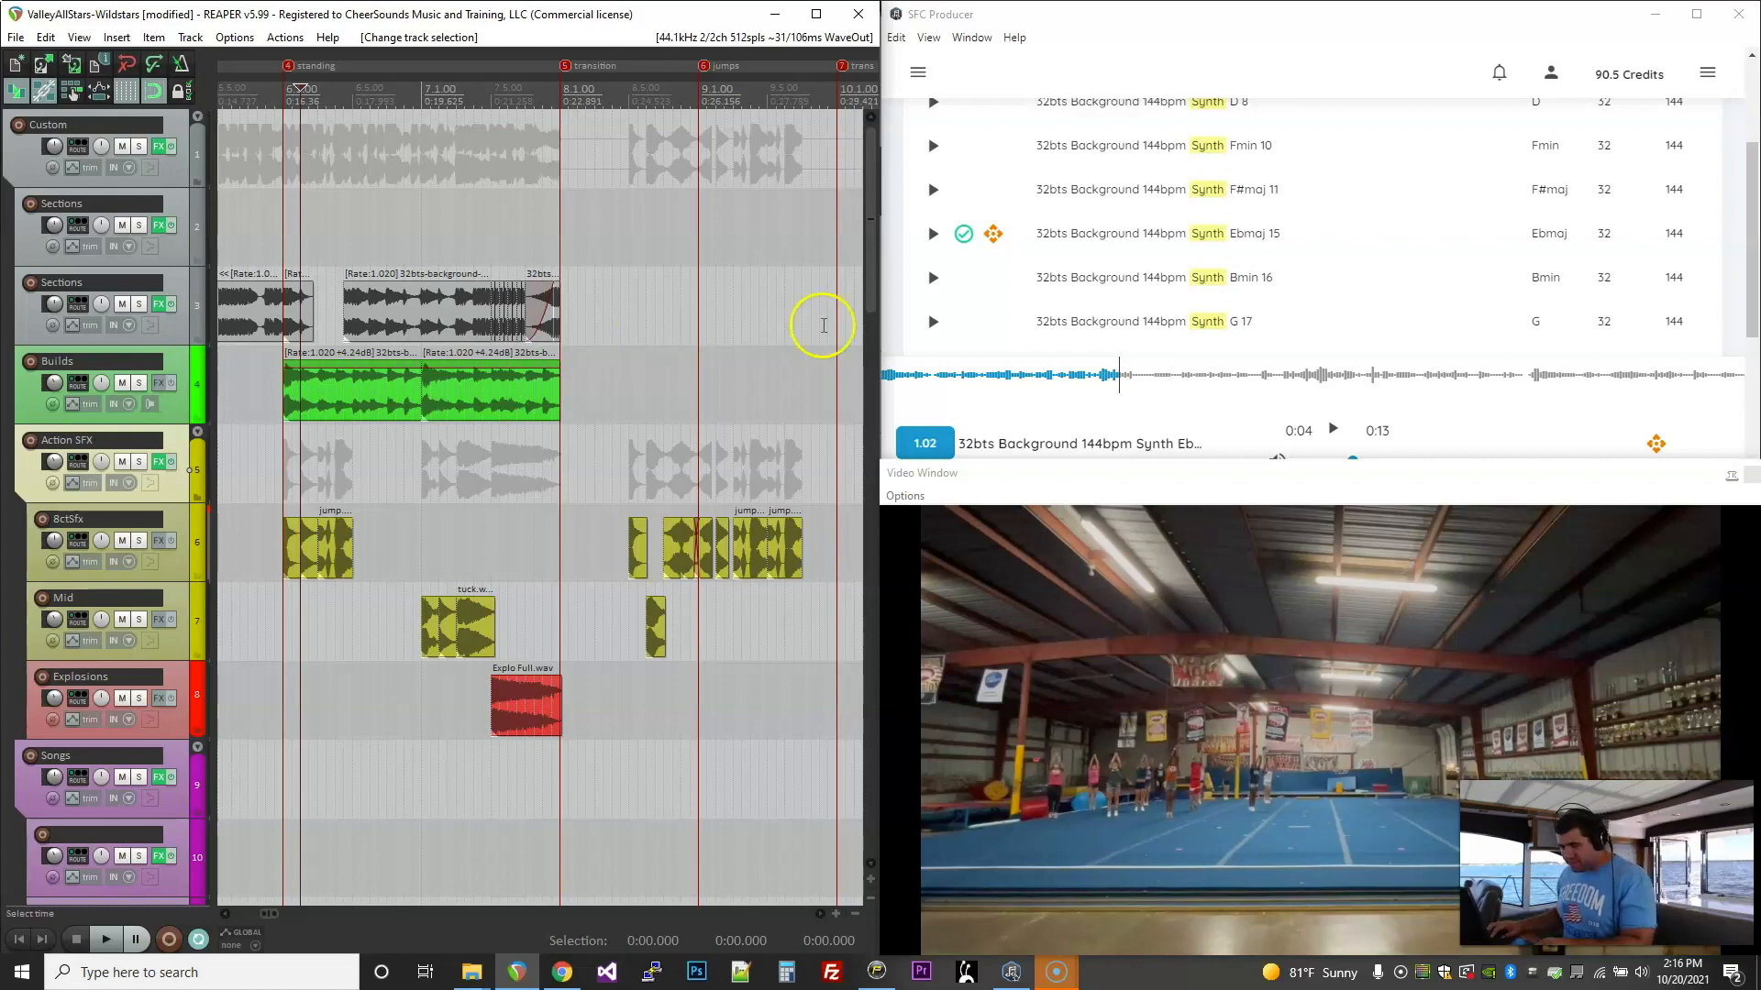
Step: Audition Synth G 17, clear the synth search in SFC Producer, and audition Beat 35 from the full list
{"action": "left_click", "coordinate": [1230, 317]}
{"action": "scroll", "coordinate": [1034, 161], "scroll_direction": "down", "scroll_amount": 2}
{"action": "scroll", "coordinate": [1035, 162], "scroll_direction": "up", "scroll_amount": 5}
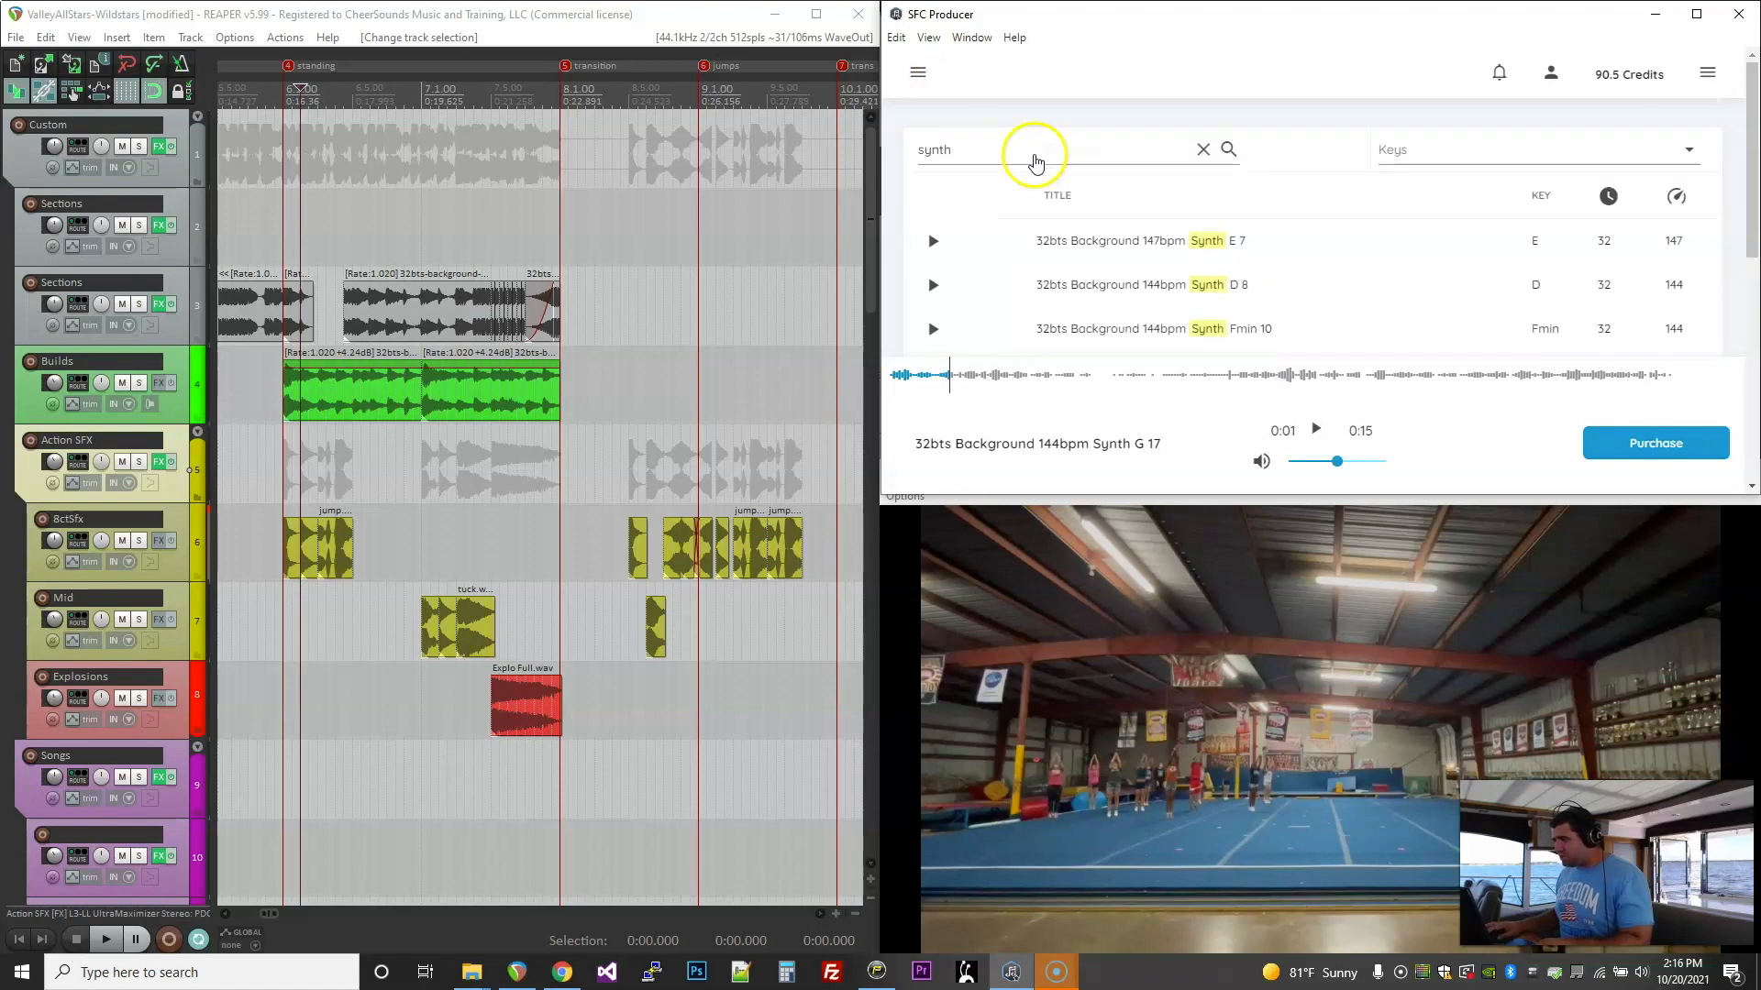
{"action": "left_click", "coordinate": [1148, 199]}
{"action": "scroll", "coordinate": [1242, 259], "scroll_direction": "down", "scroll_amount": 3}
{"action": "left_click", "coordinate": [1200, 213]}
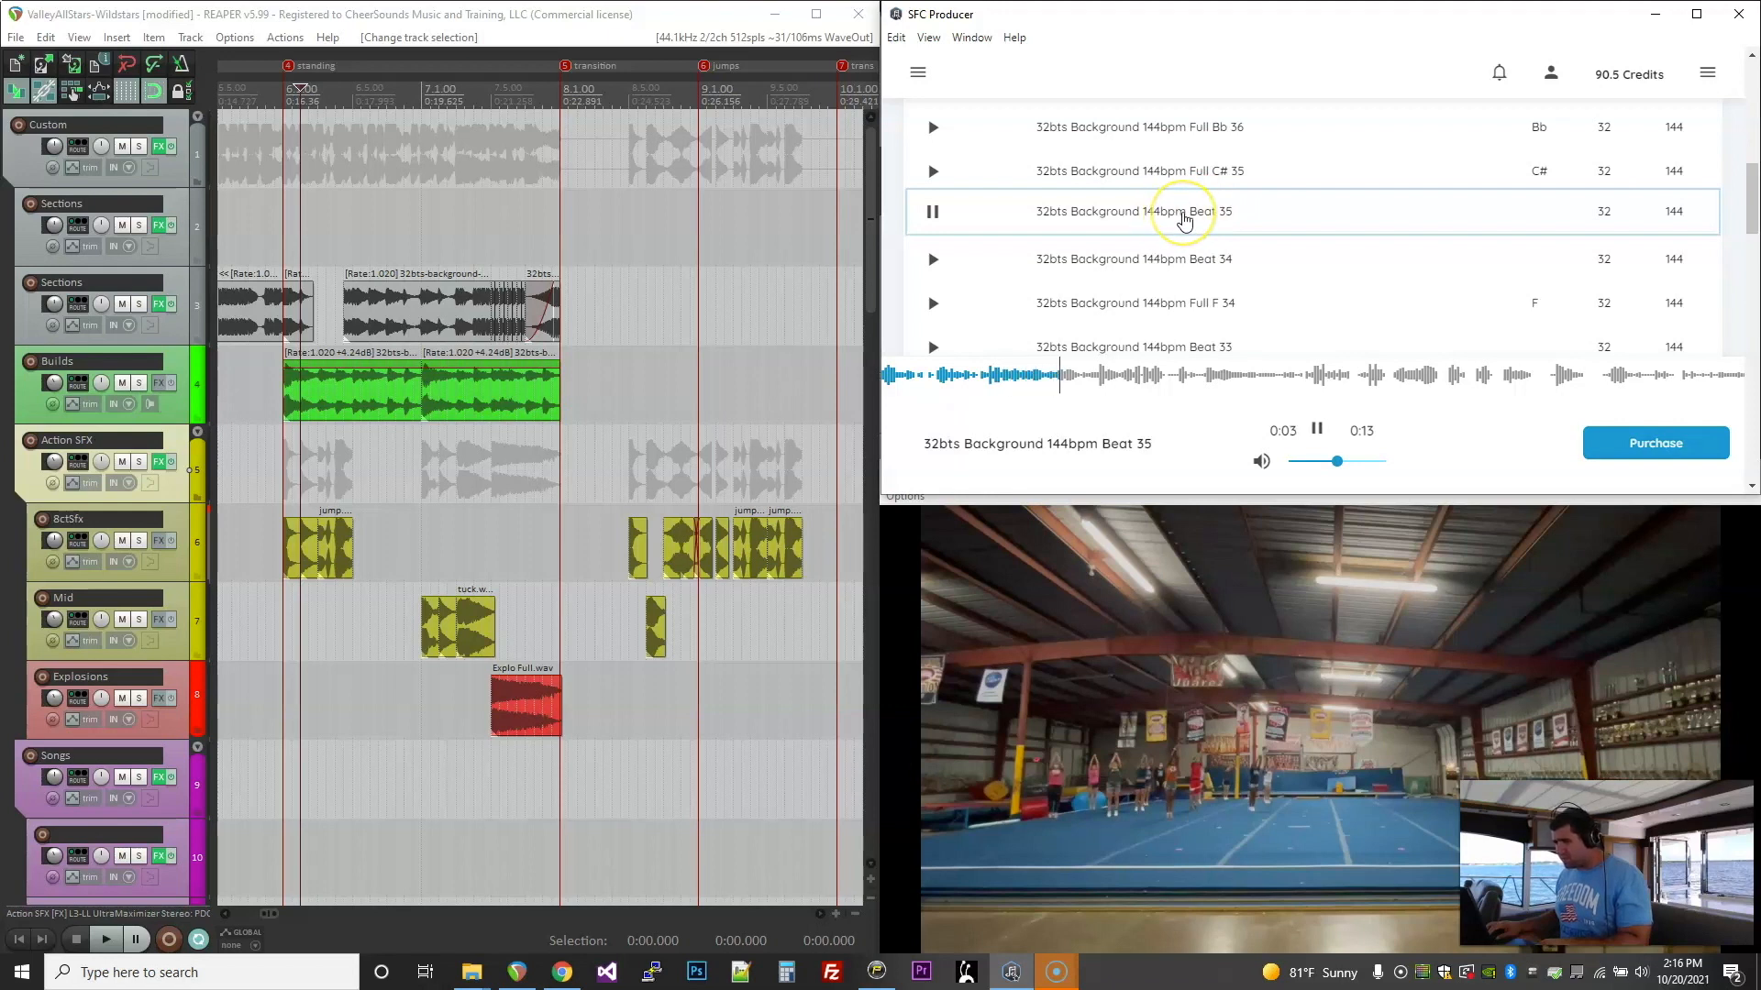
{"action": "left_click", "coordinate": [1184, 220]}
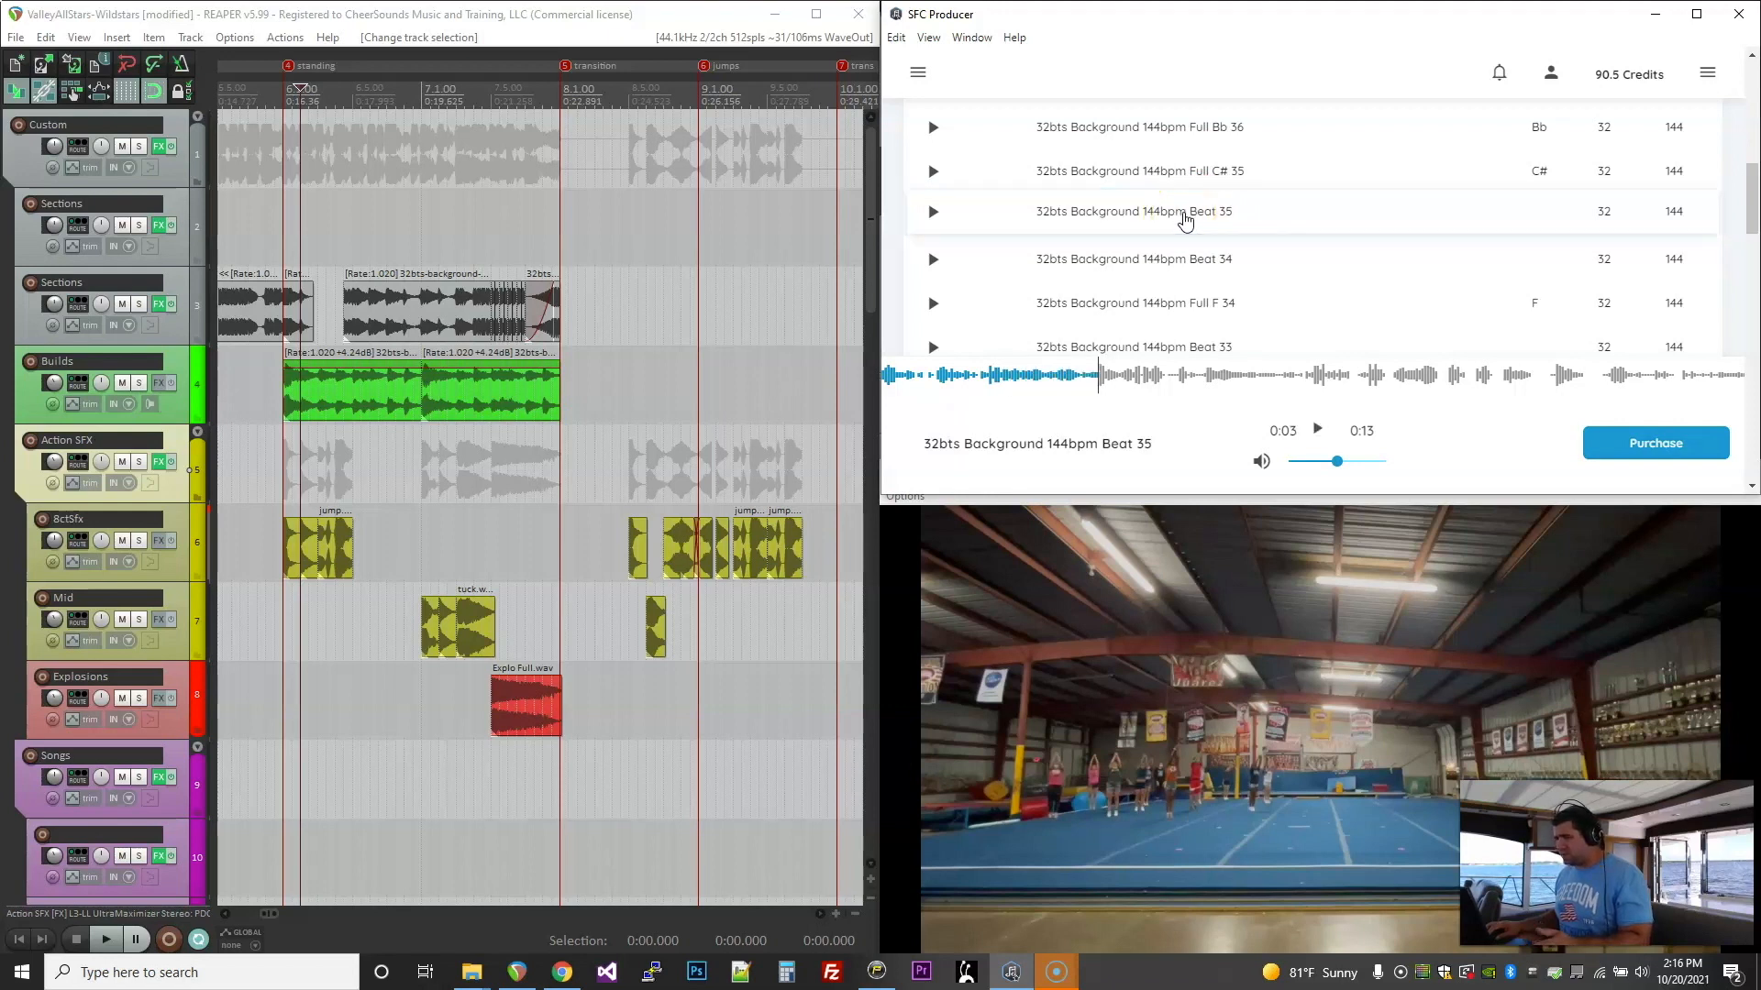
Step: Purchase 32bts Background 144bpm Beat 35 and place it on the Sections track at the transition marker
{"action": "left_click", "coordinate": [1651, 442]}
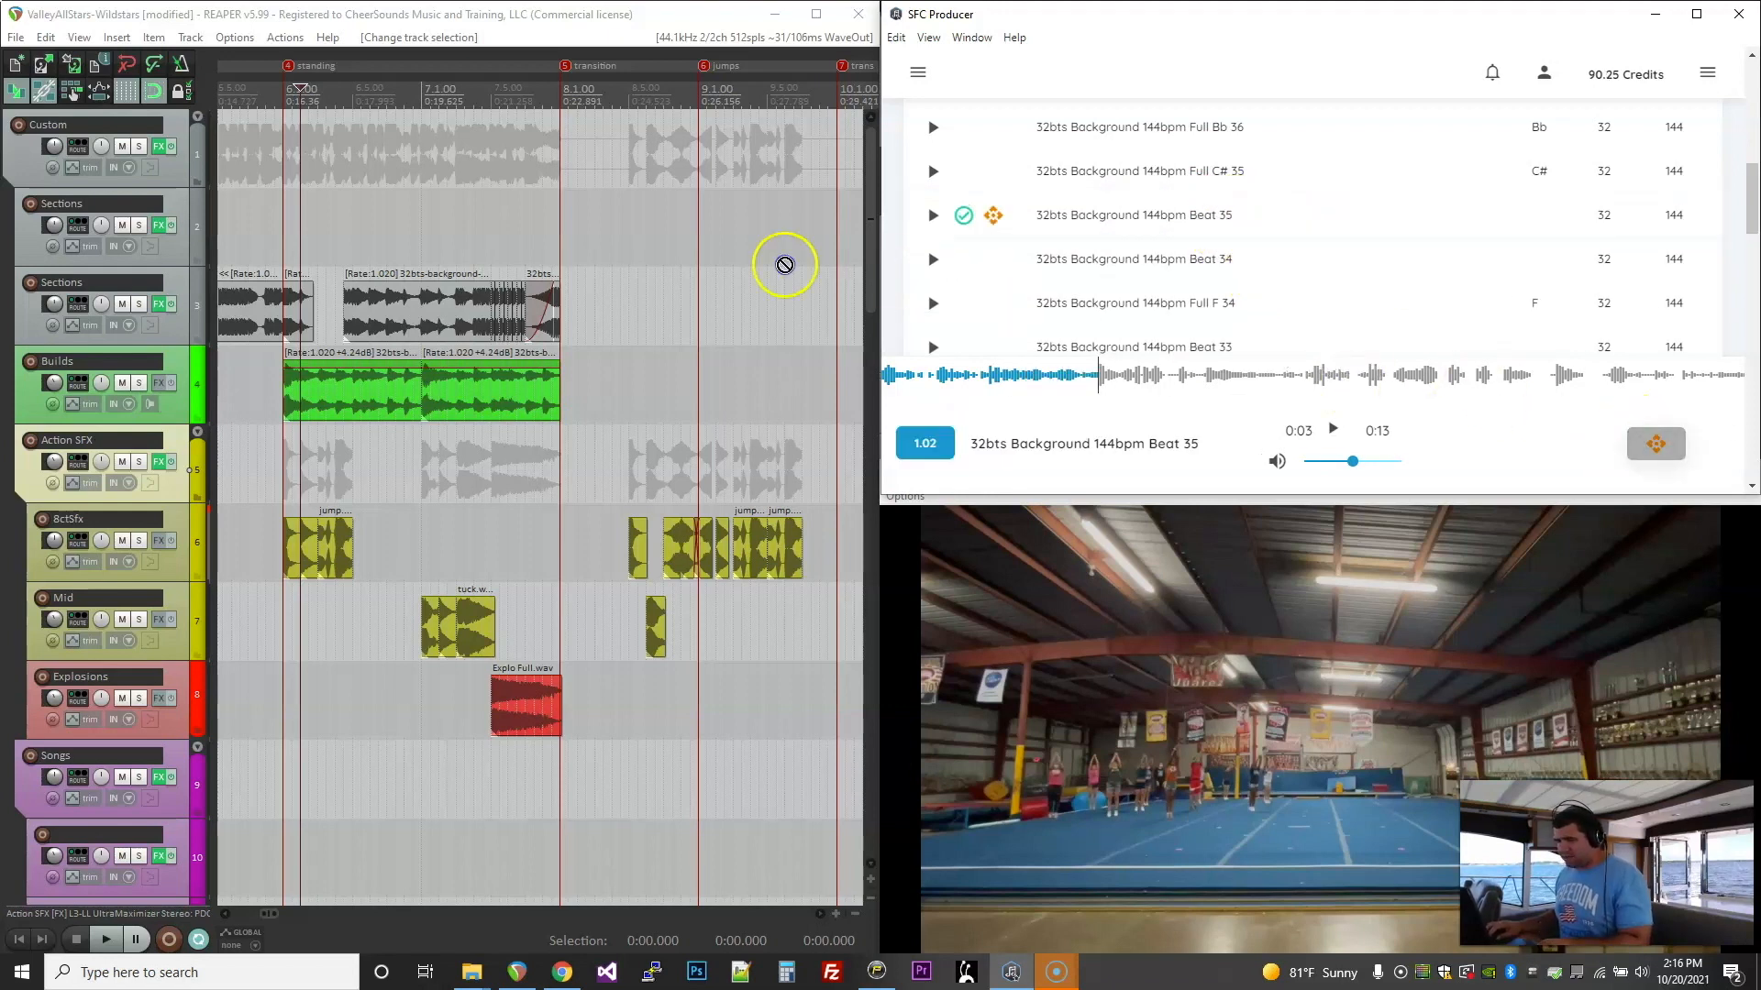
{"action": "left_click_drag", "start_coordinate": [784, 265], "coordinate": [562, 303]}
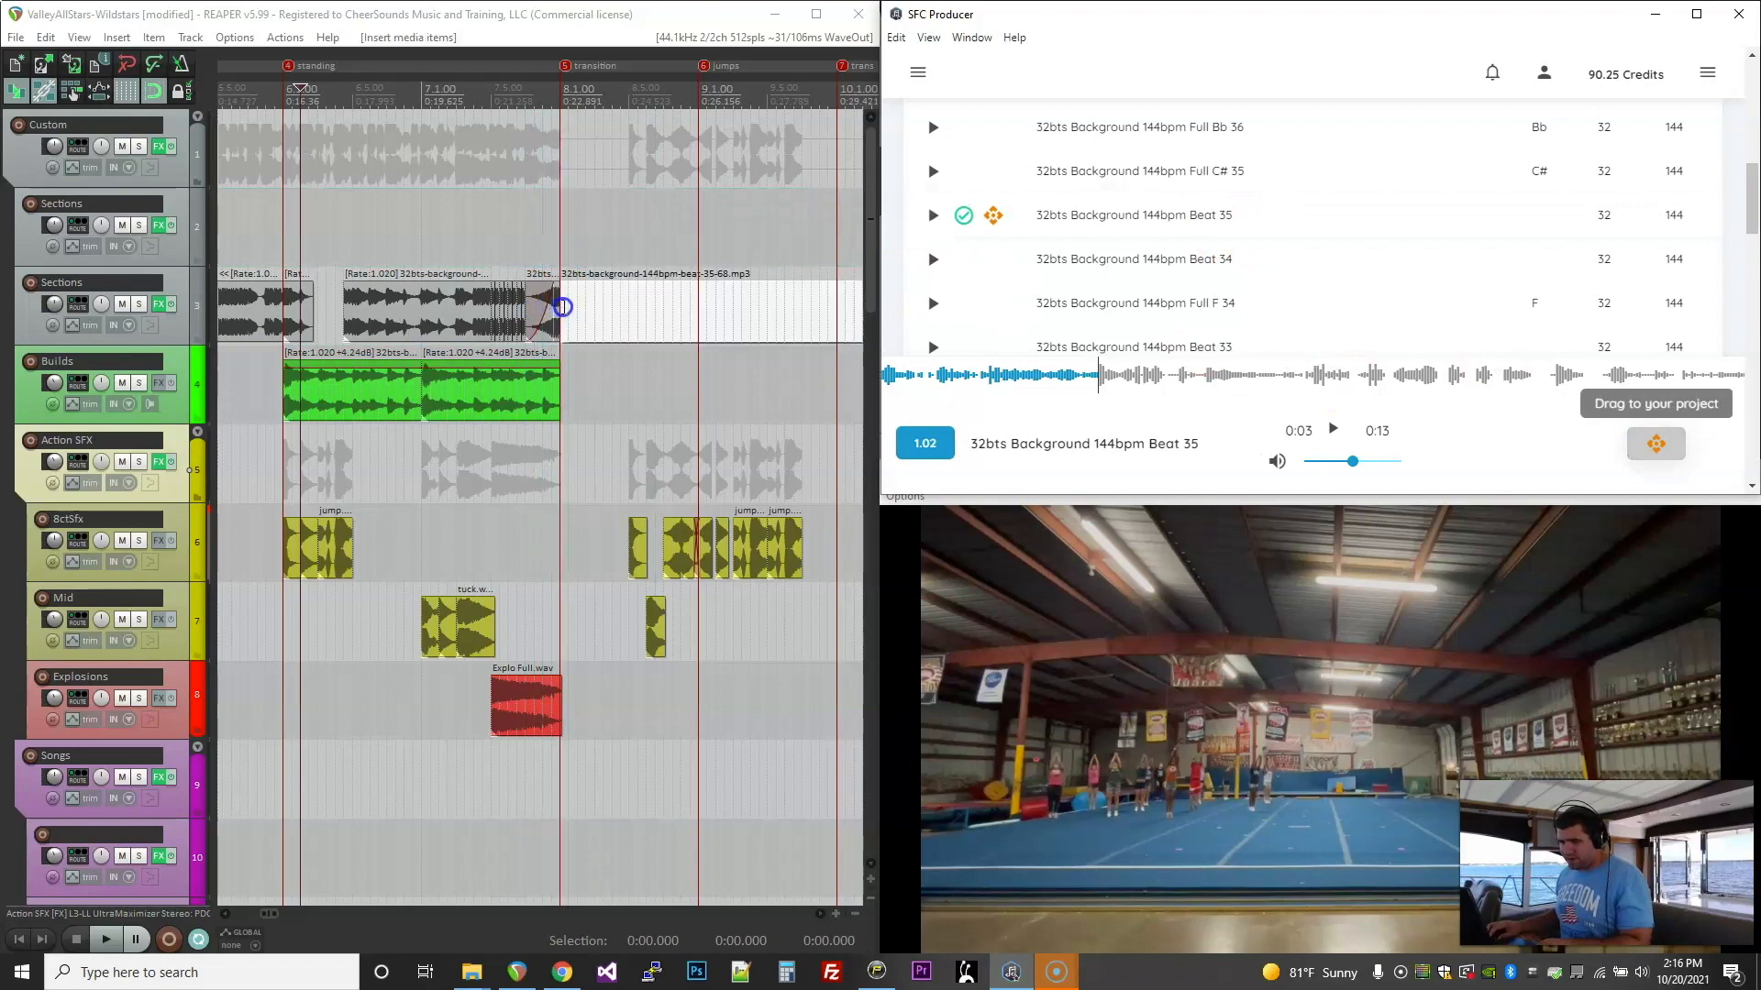
Step: Set the Beat 35 clip's playback rate to 1.02
{"action": "double_click", "coordinate": [707, 323]}
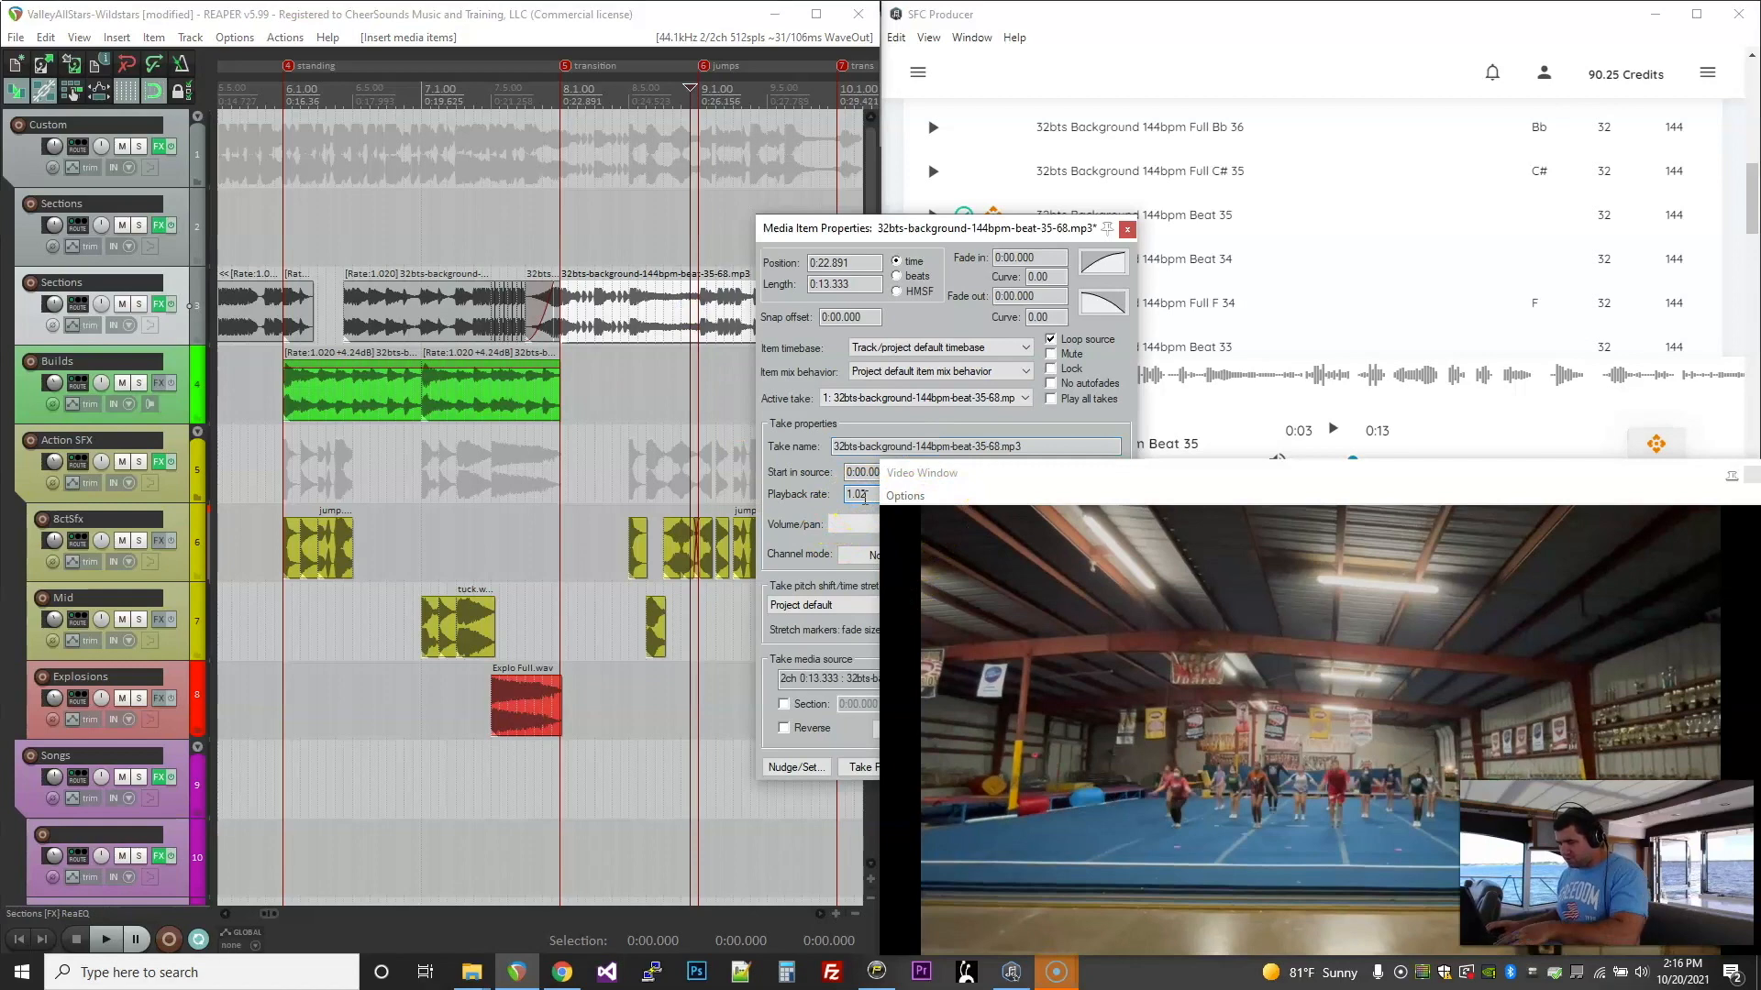
{"action": "key", "text": "Return"}
{"action": "left_click", "coordinate": [838, 235]}
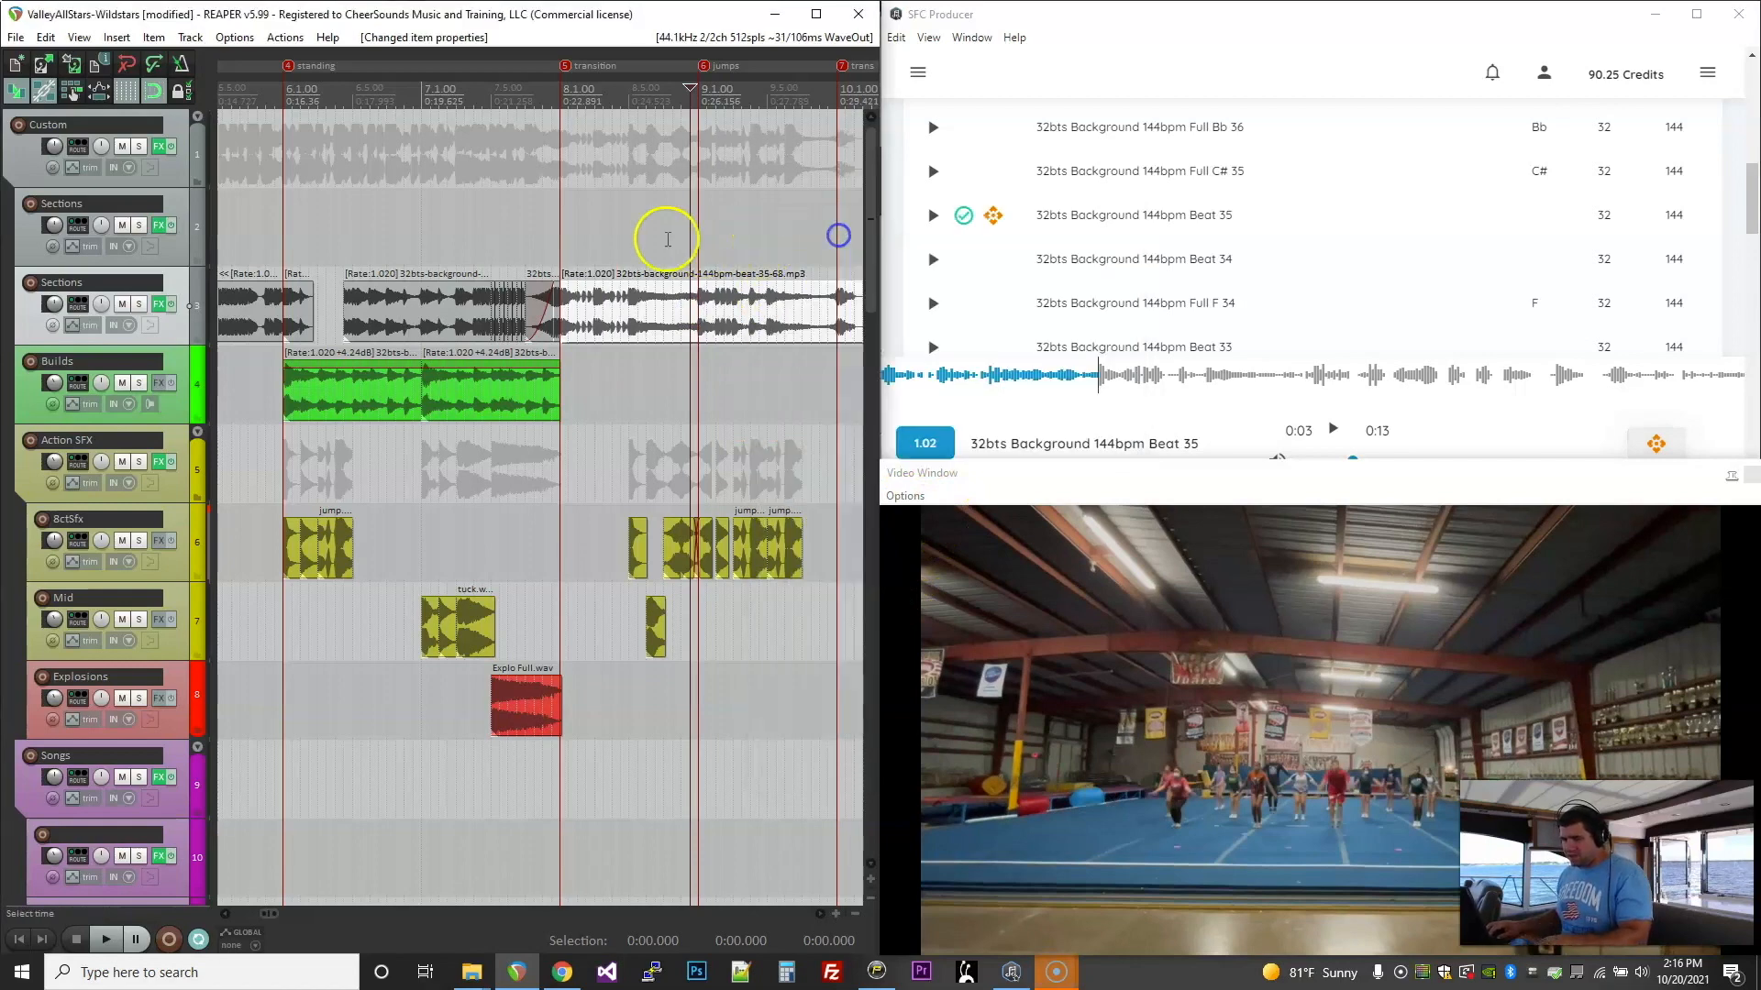
Step: Play back from just before the transition marker to check the Beat 35 clip
{"action": "left_click", "coordinate": [552, 236]}
{"action": "key", "text": "space"}
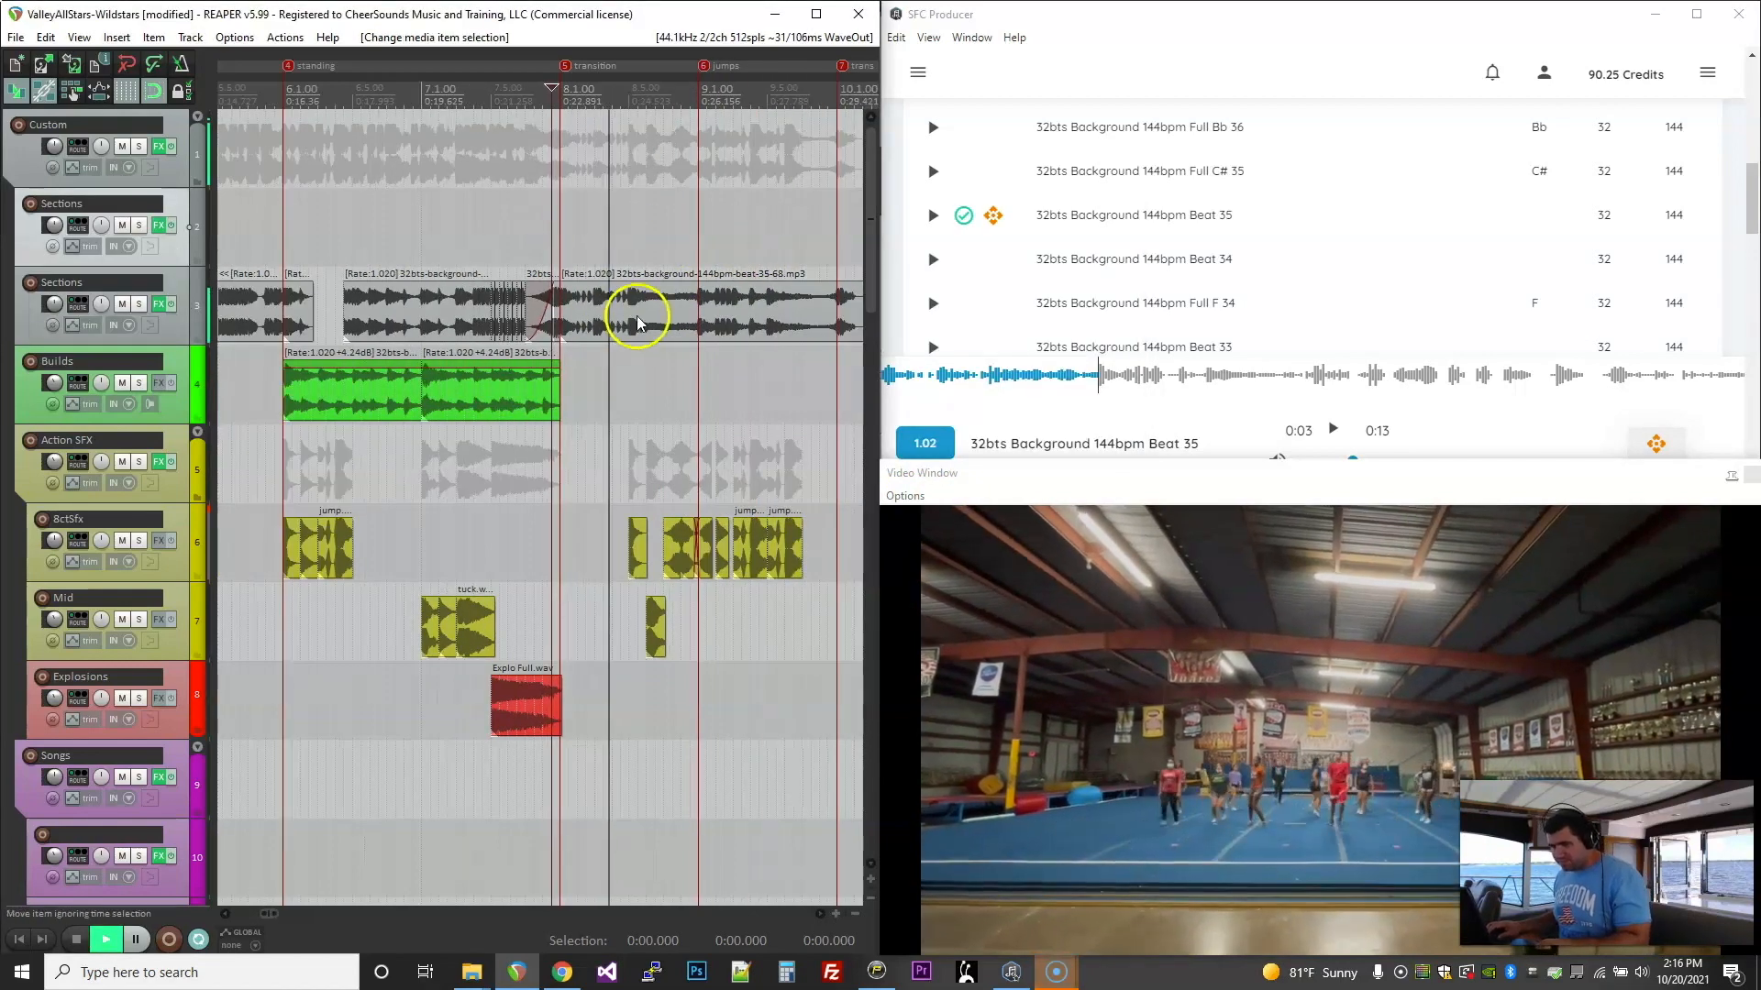
{"action": "scroll", "coordinate": [642, 311], "scroll_direction": "up", "scroll_amount": 3}
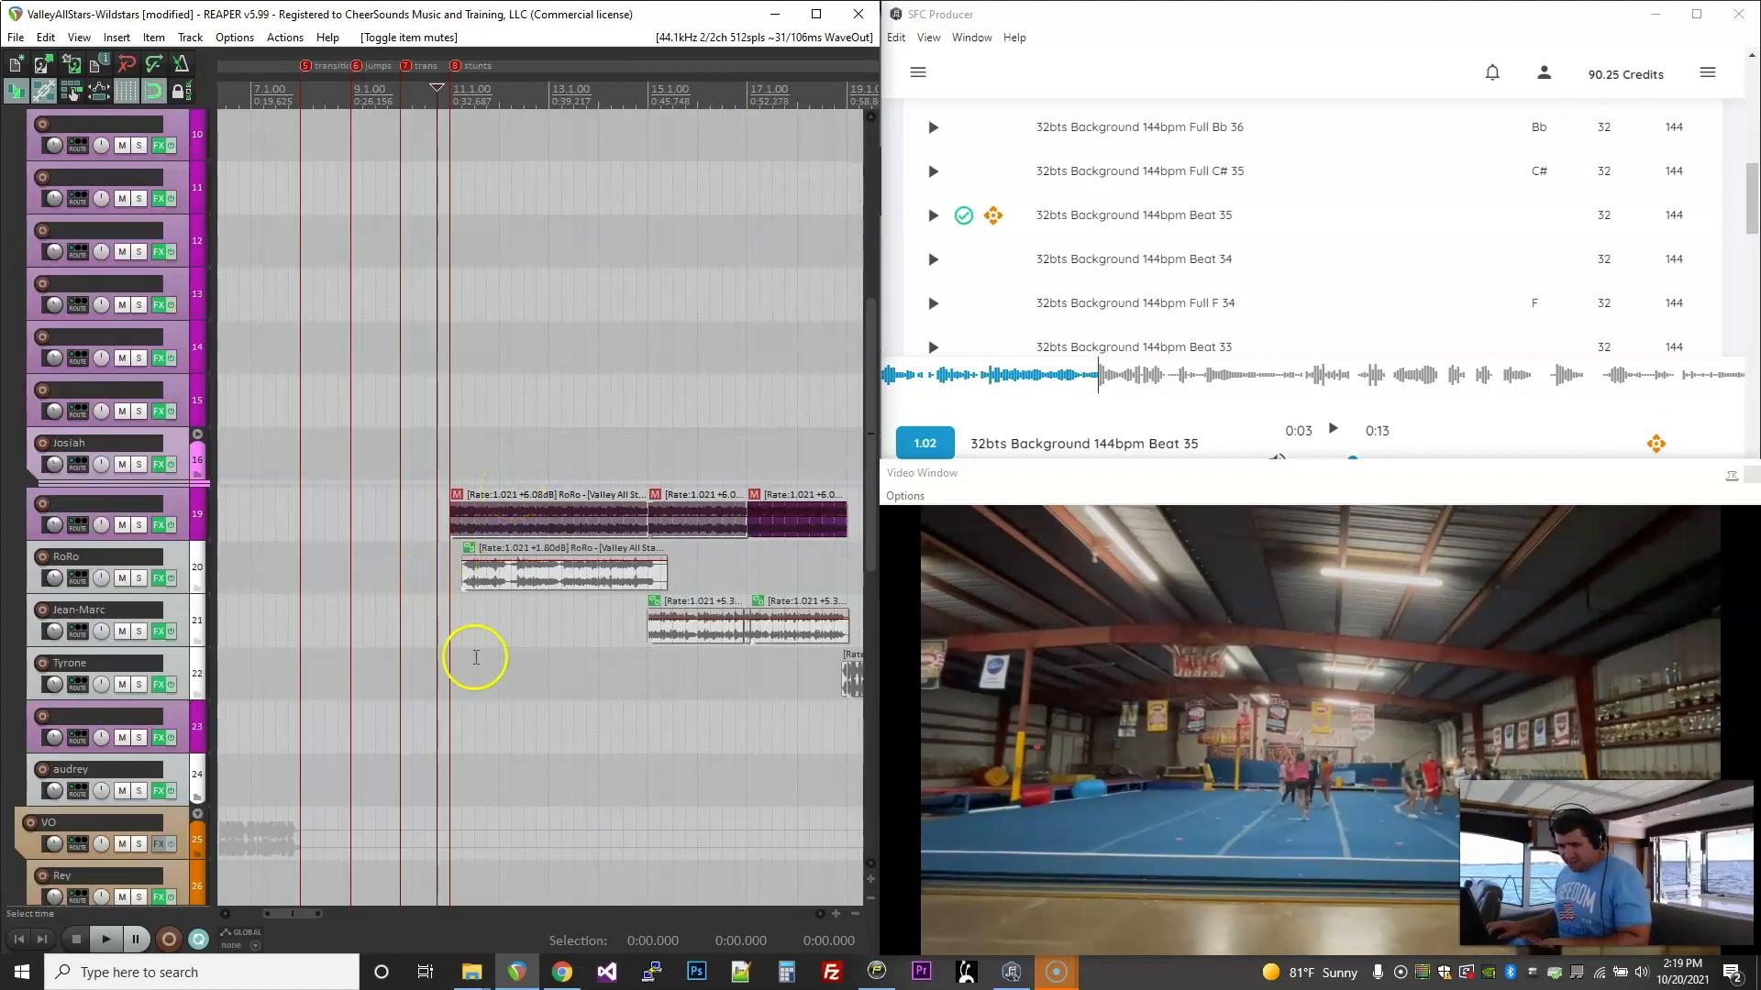
Step: Compare the vocal on track 20 near the stunts marker with a later passage of CheerSounds - By Any Means in SFC Producer
{"action": "left_click", "coordinate": [472, 612]}
{"action": "key", "text": "space"}
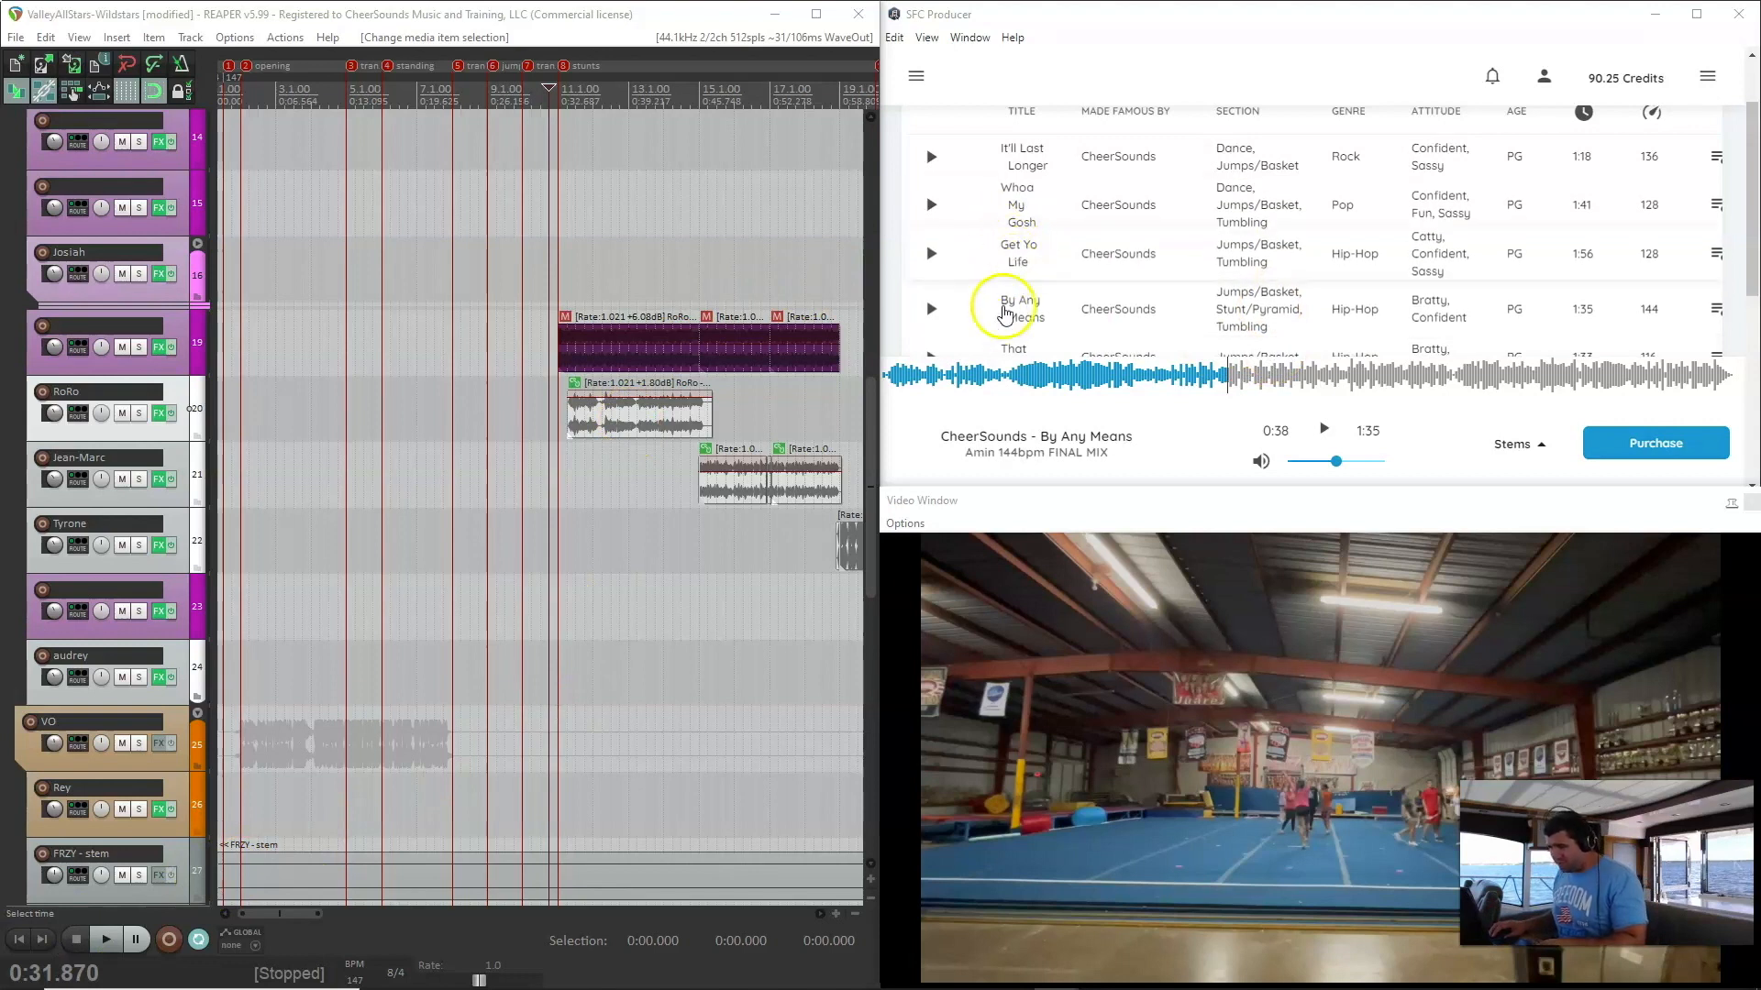
{"action": "left_click", "coordinate": [1343, 378]}
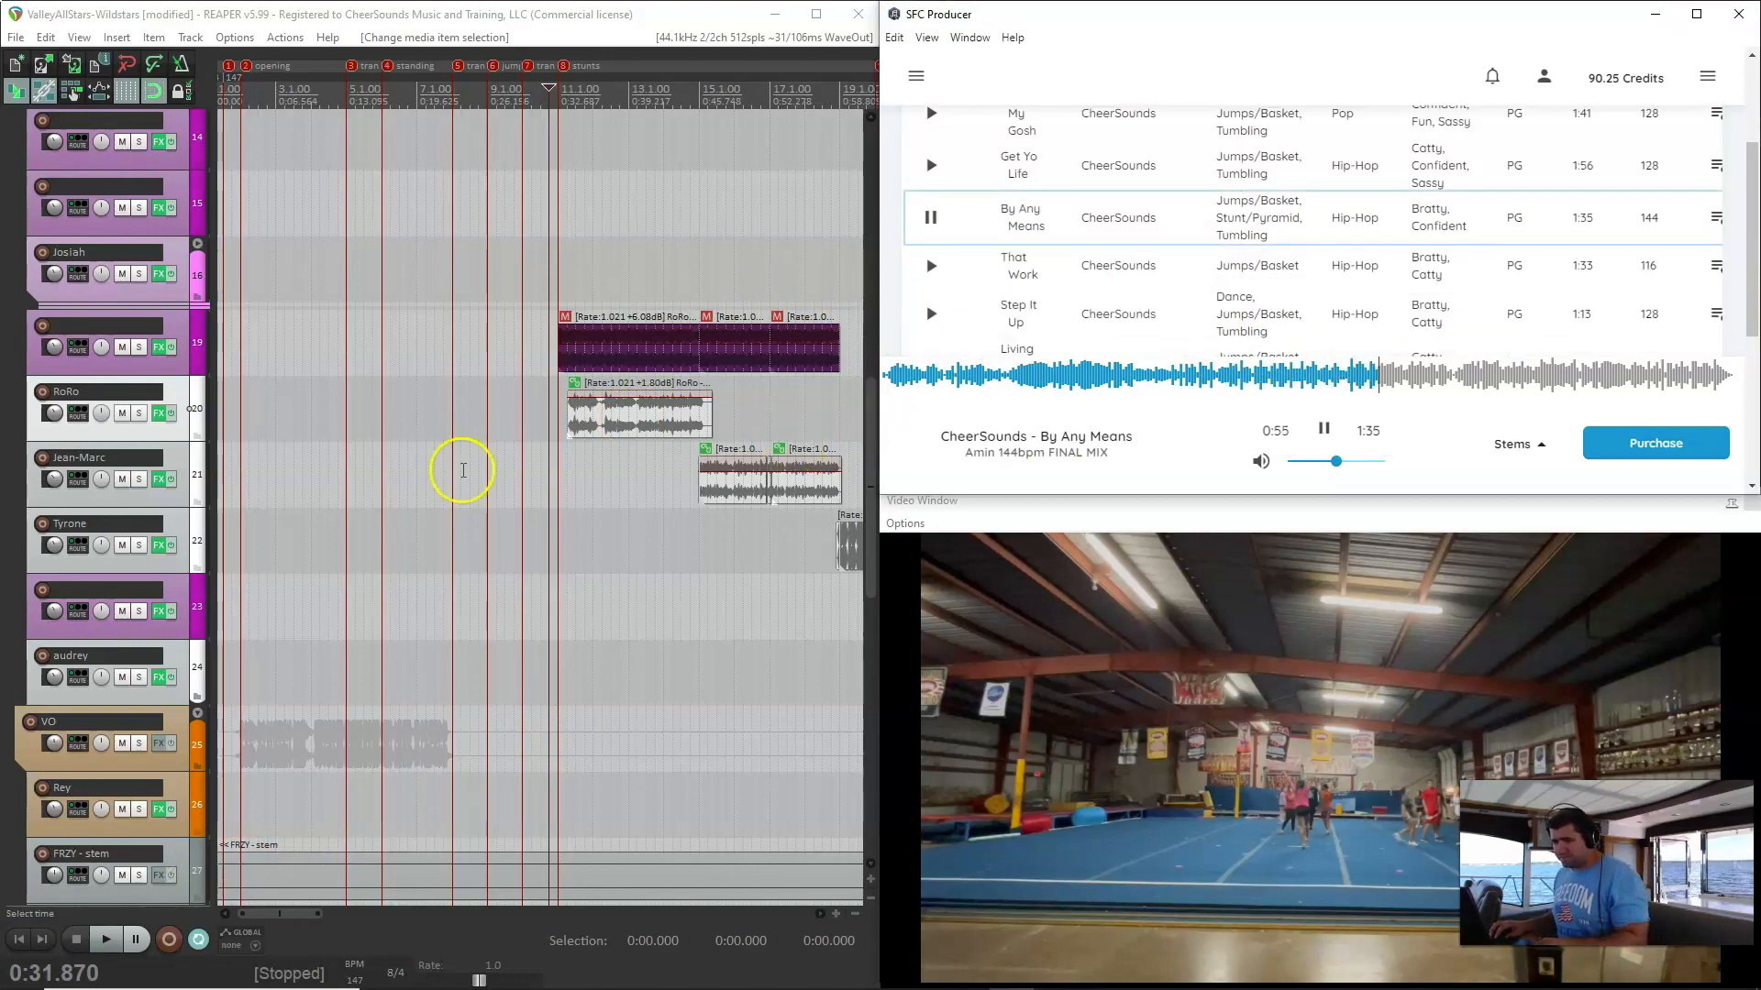
{"action": "left_click", "coordinate": [564, 449]}
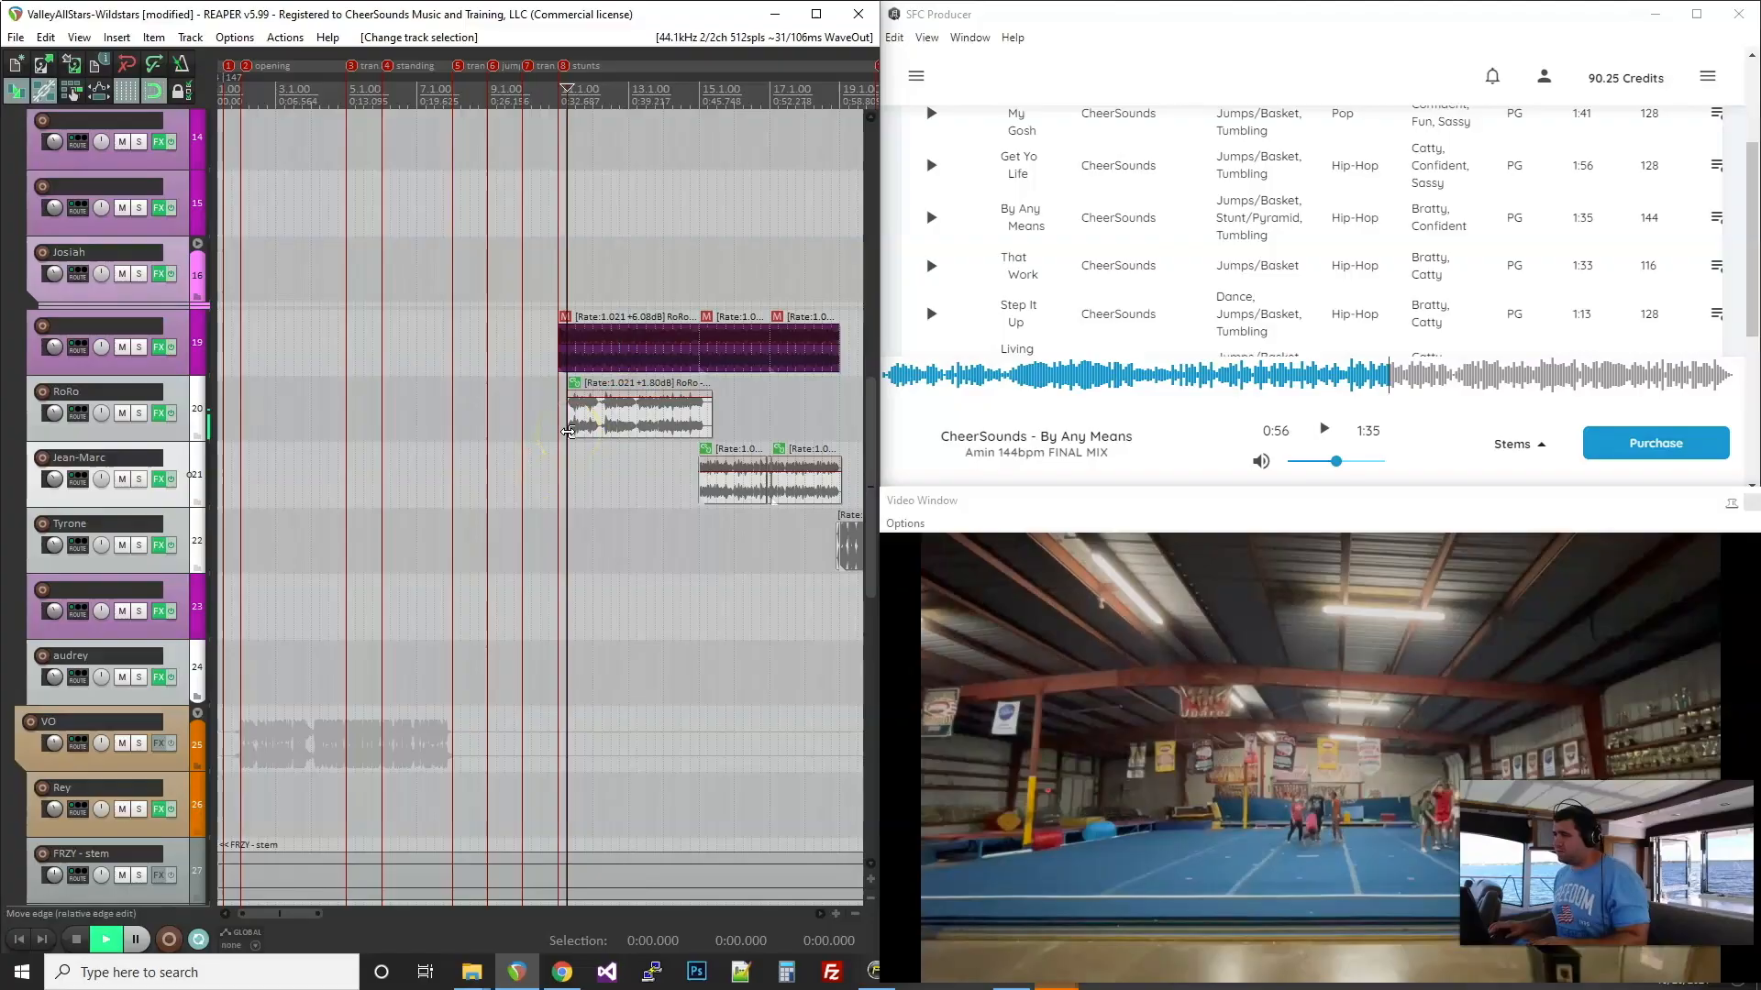
{"action": "key", "text": "space"}
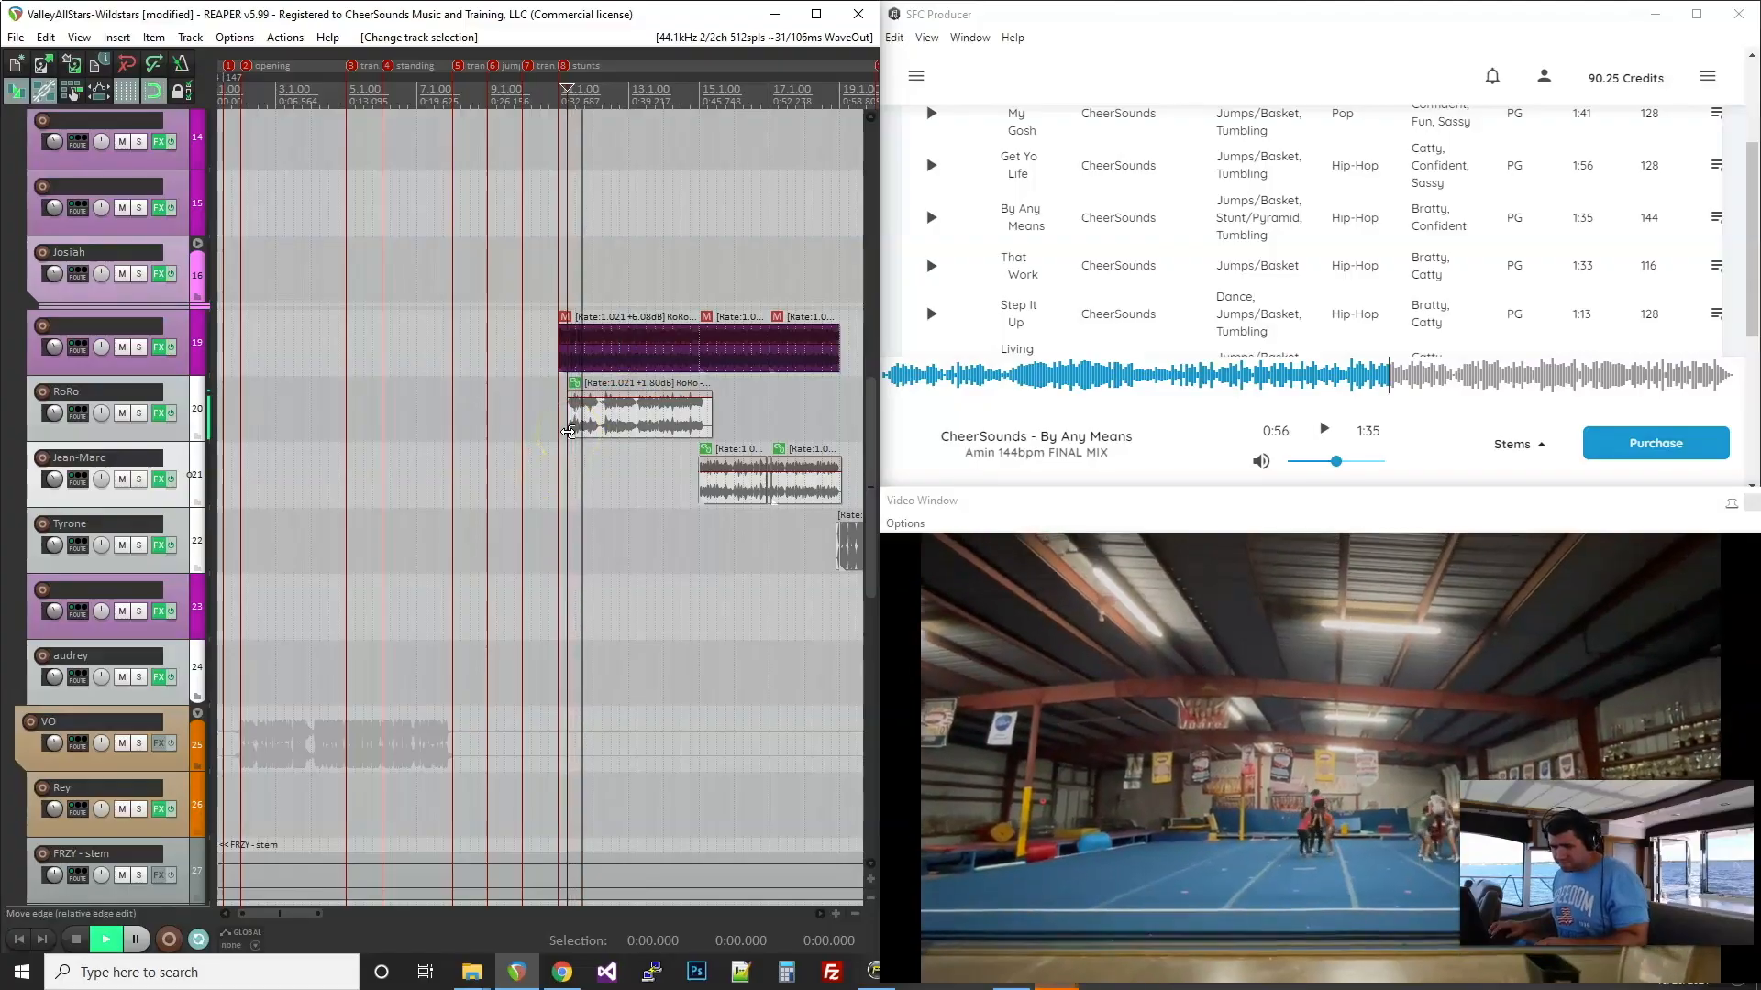
{"action": "key", "text": "space"}
Step: Purchase By Any Means and place its Amin 144bpm INST FULL stem on track 16 at the stunts marker
{"action": "left_click", "coordinate": [1660, 445]}
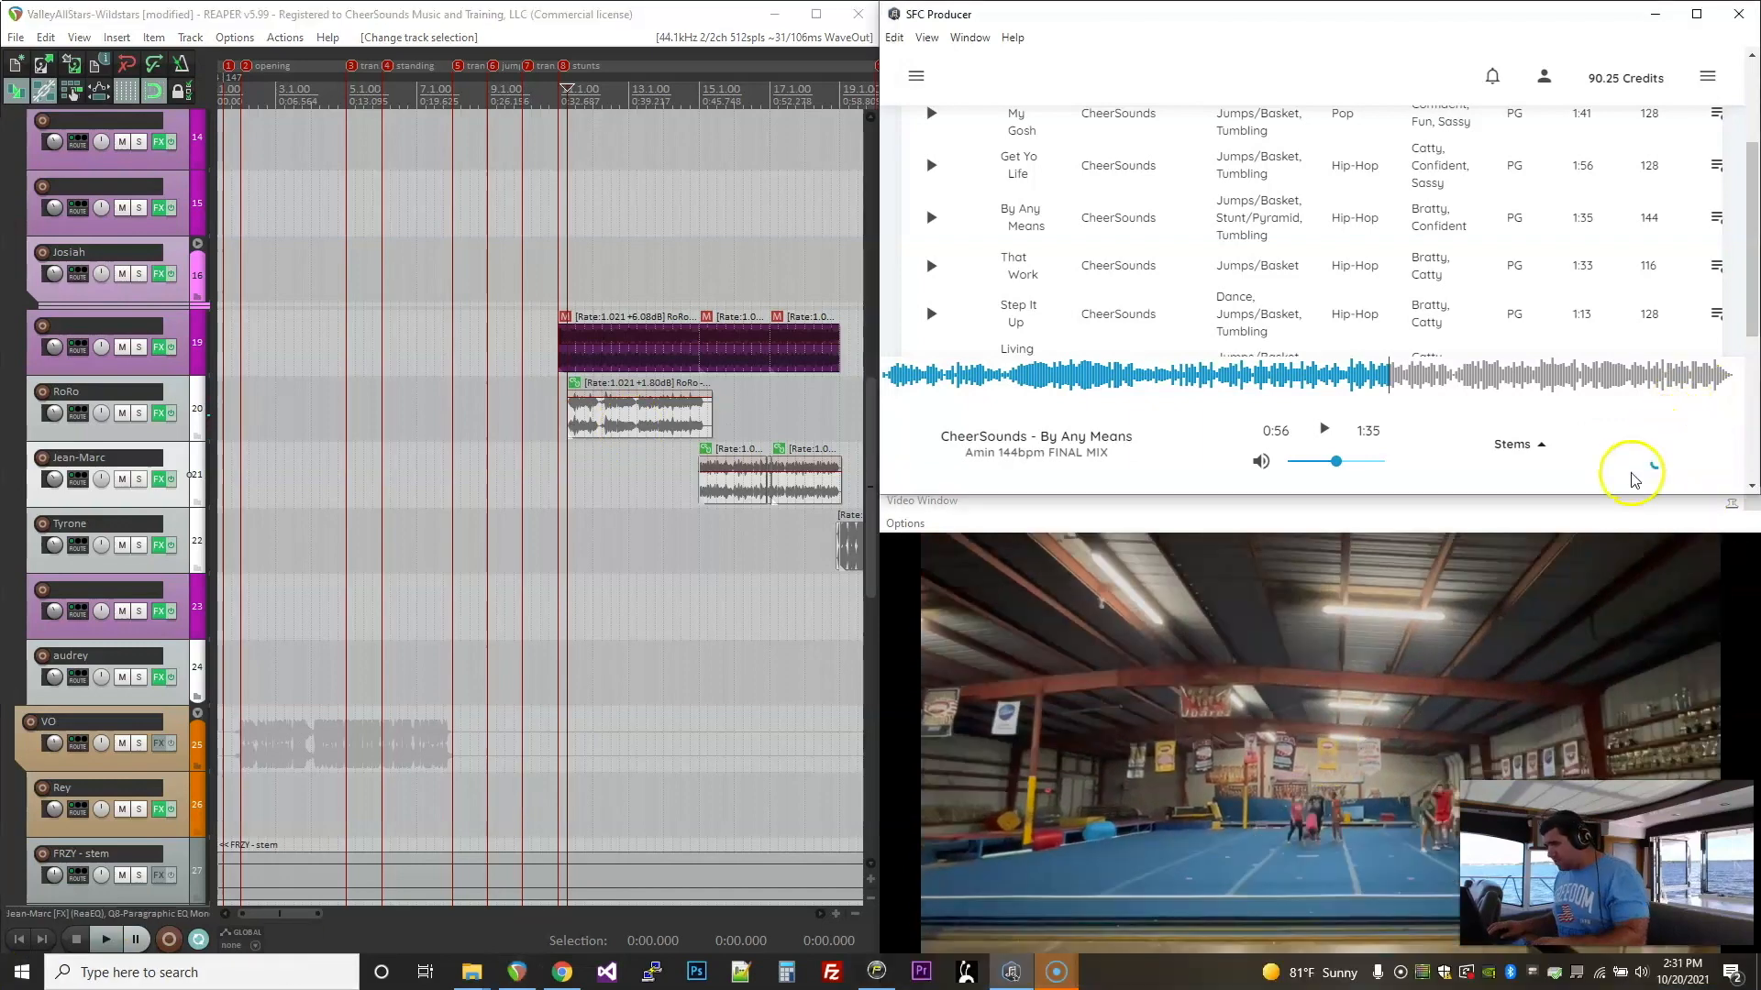
{"action": "left_click", "coordinate": [1519, 440]}
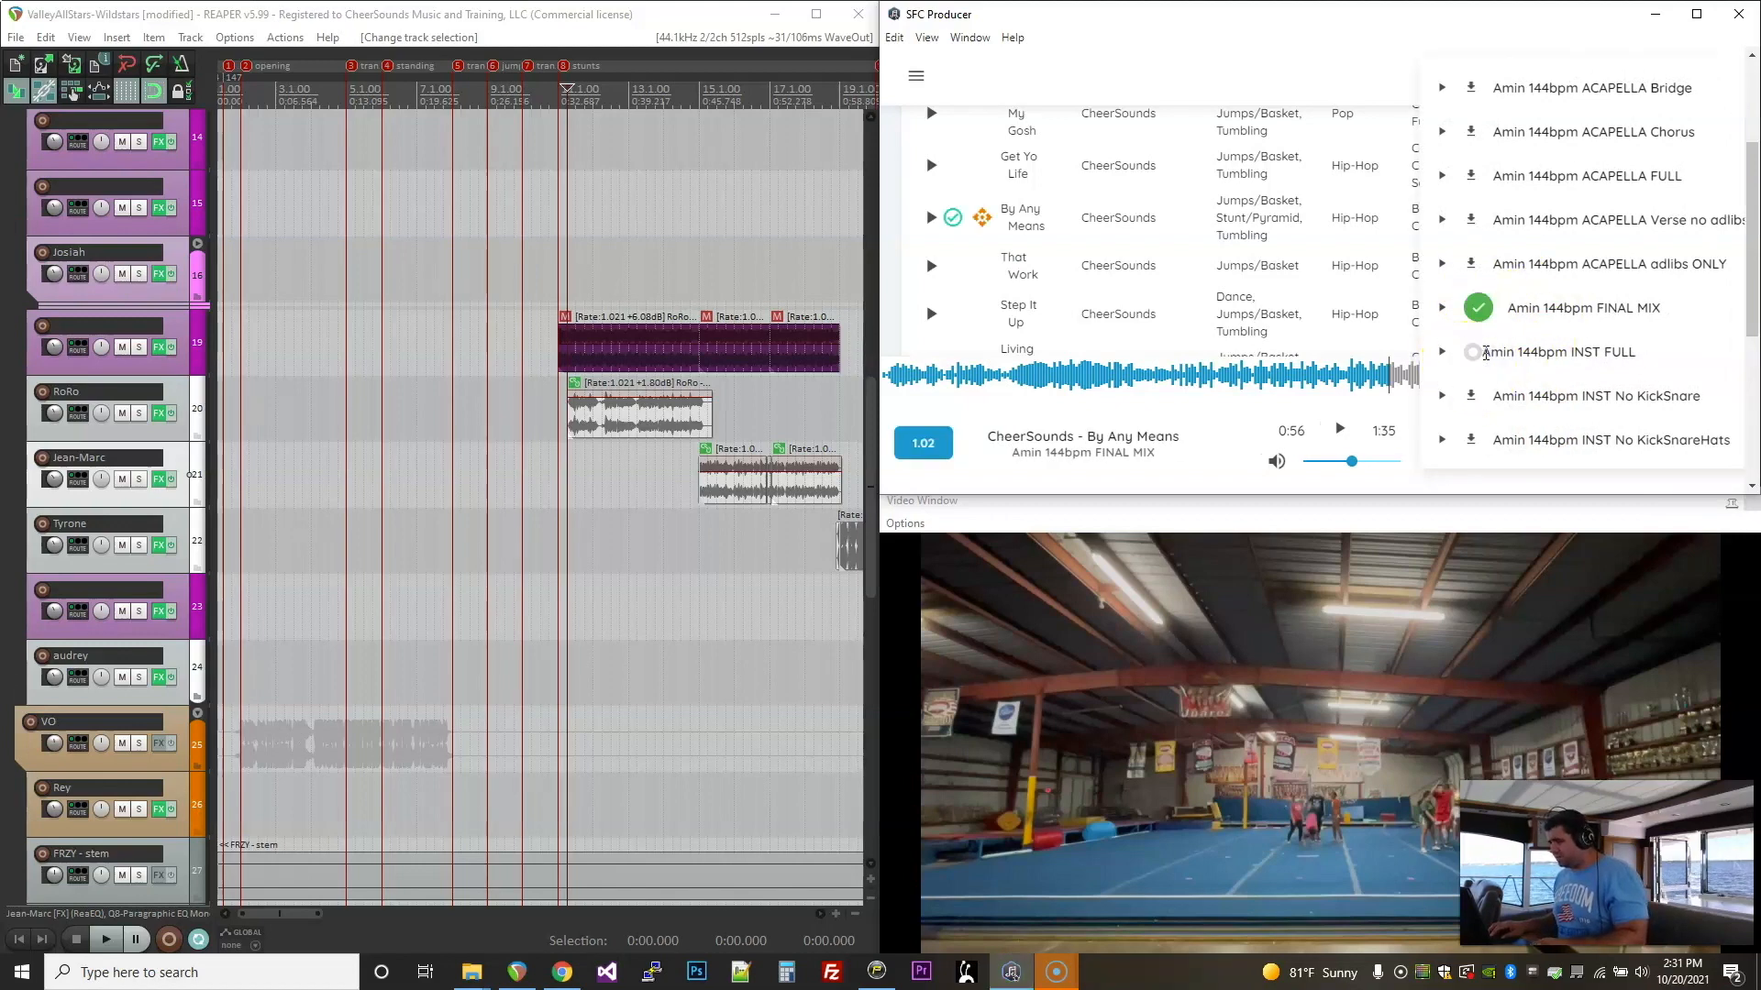
{"action": "left_click_drag", "start_coordinate": [872, 263], "coordinate": [564, 292]}
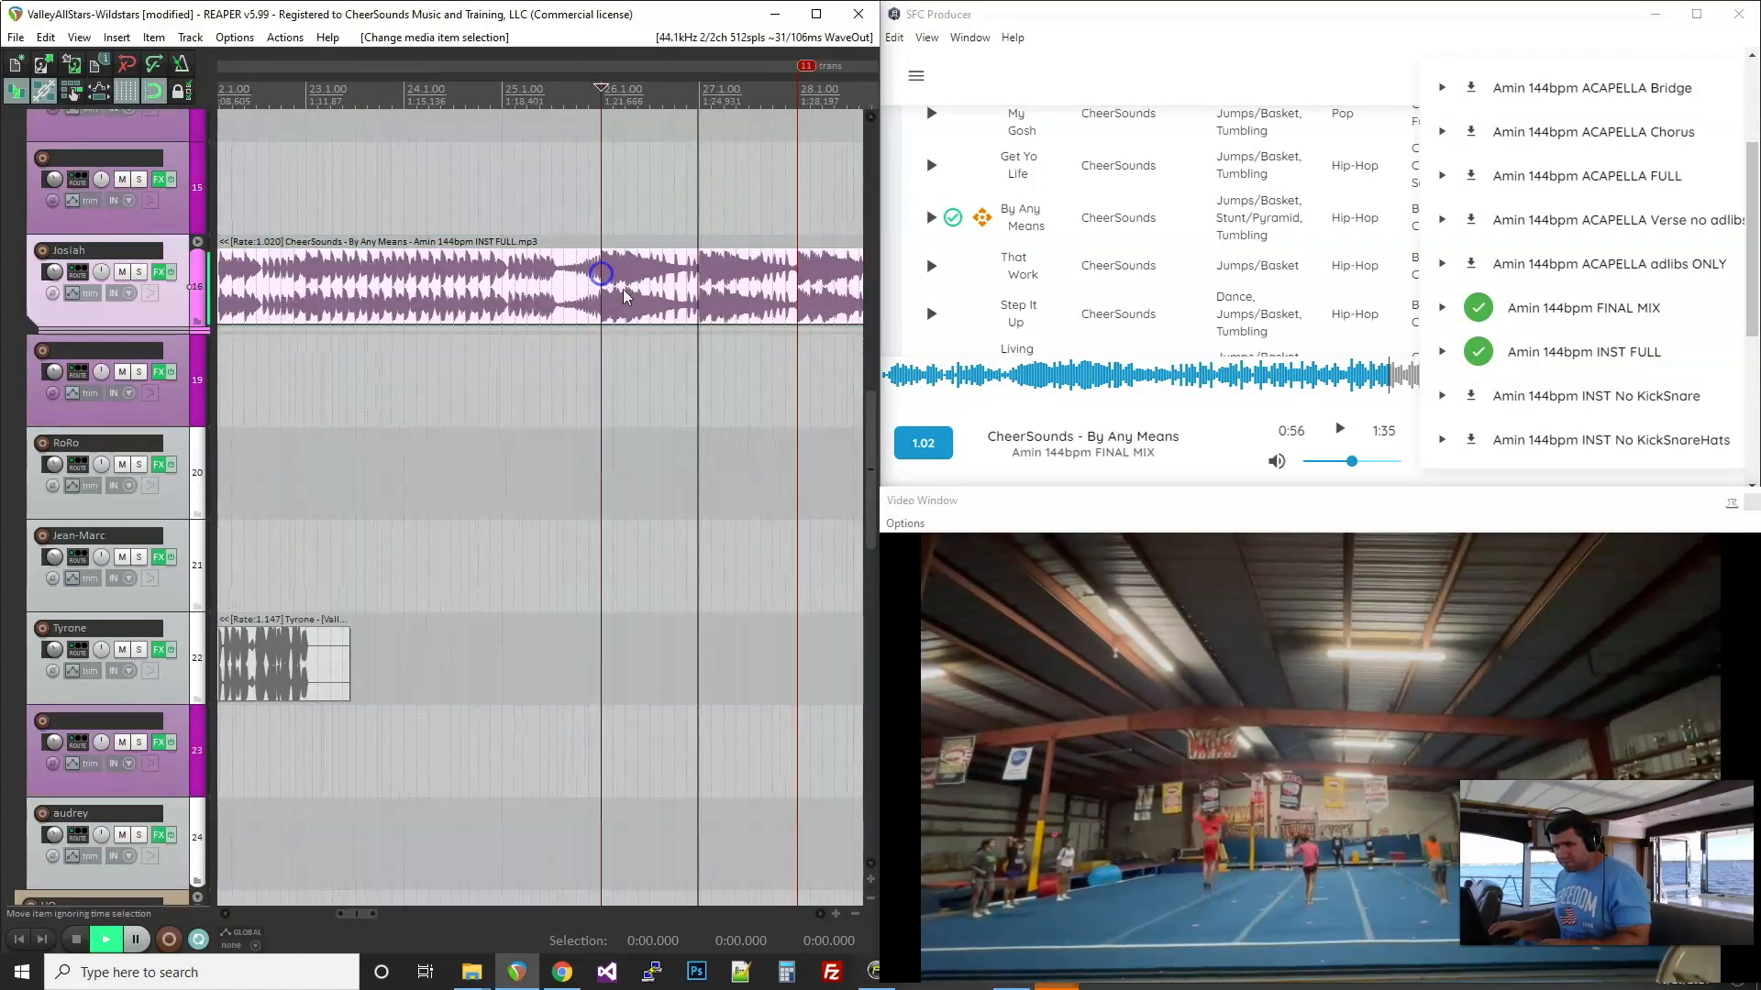
Step: Cut away the By Any Means INST FULL clip's part before bar 26 and move the remainder to the stunts marker
{"action": "scroll", "coordinate": [611, 345], "scroll_direction": "down", "scroll_amount": 3}
{"action": "scroll", "coordinate": [639, 314], "scroll_direction": "down", "scroll_amount": 1}
{"action": "key", "text": "s"}
{"action": "left_click", "coordinate": [575, 290]}
{"action": "key", "text": "Delete"}
{"action": "left_click_drag", "start_coordinate": [707, 295], "coordinate": [324, 307]}
{"action": "scroll", "coordinate": [216, 412], "scroll_direction": "up", "scroll_amount": 5}
Step: Play back from just before the stunts marker to check the moved By Any Means instrumental
{"action": "left_click", "coordinate": [340, 208]}
{"action": "scroll", "coordinate": [515, 208], "scroll_direction": "up", "scroll_amount": 3}
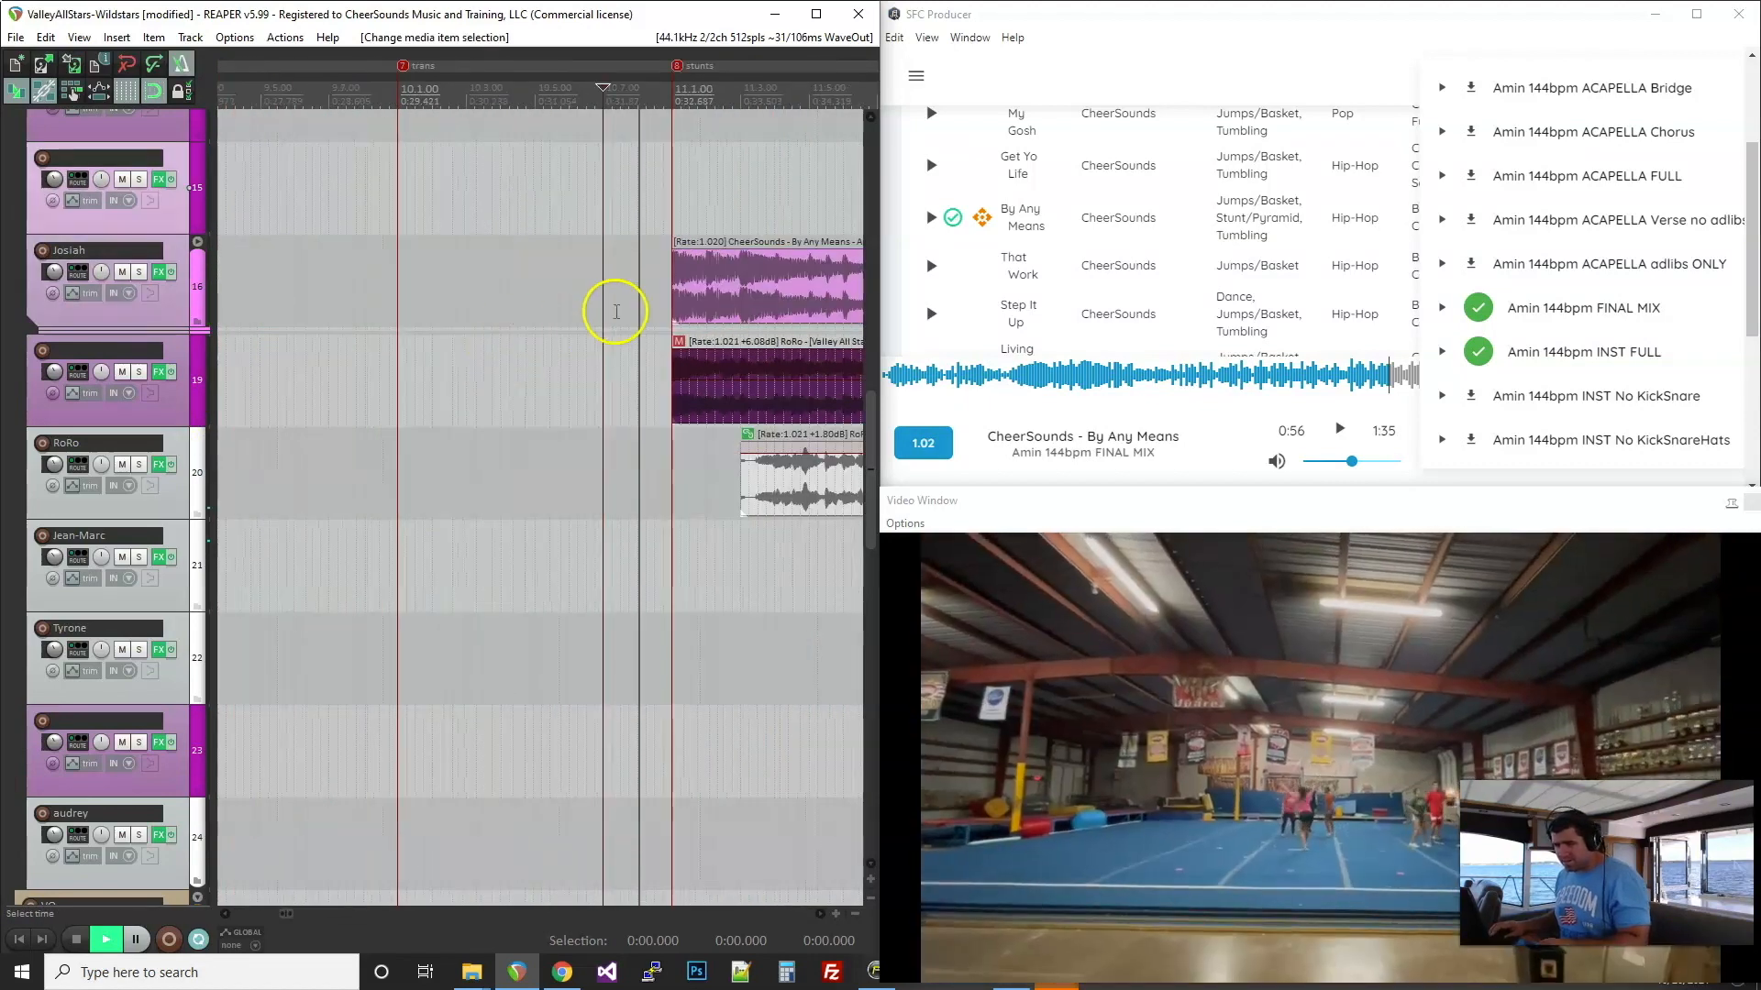
{"action": "scroll", "coordinate": [666, 306], "scroll_direction": "down", "scroll_amount": 8}
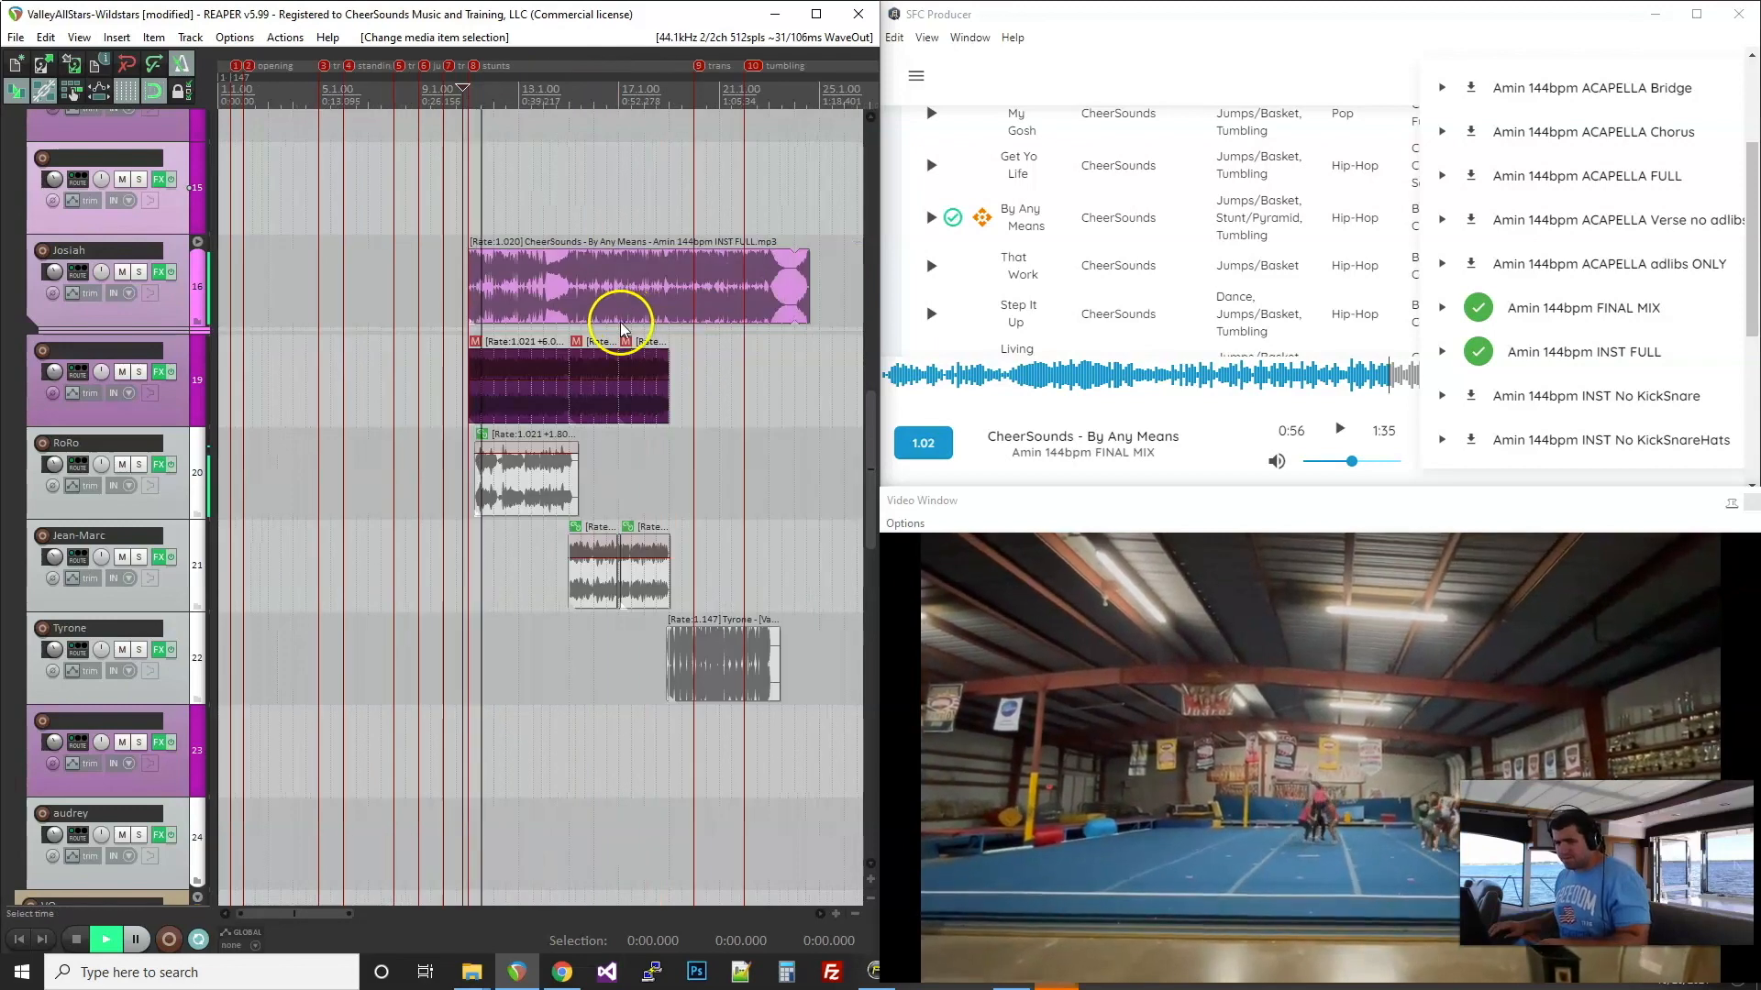
Step: Lower the By Any Means INST FULL clip's volume to -1.75 dB
{"action": "scroll", "coordinate": [544, 429], "scroll_direction": "up", "scroll_amount": 3}
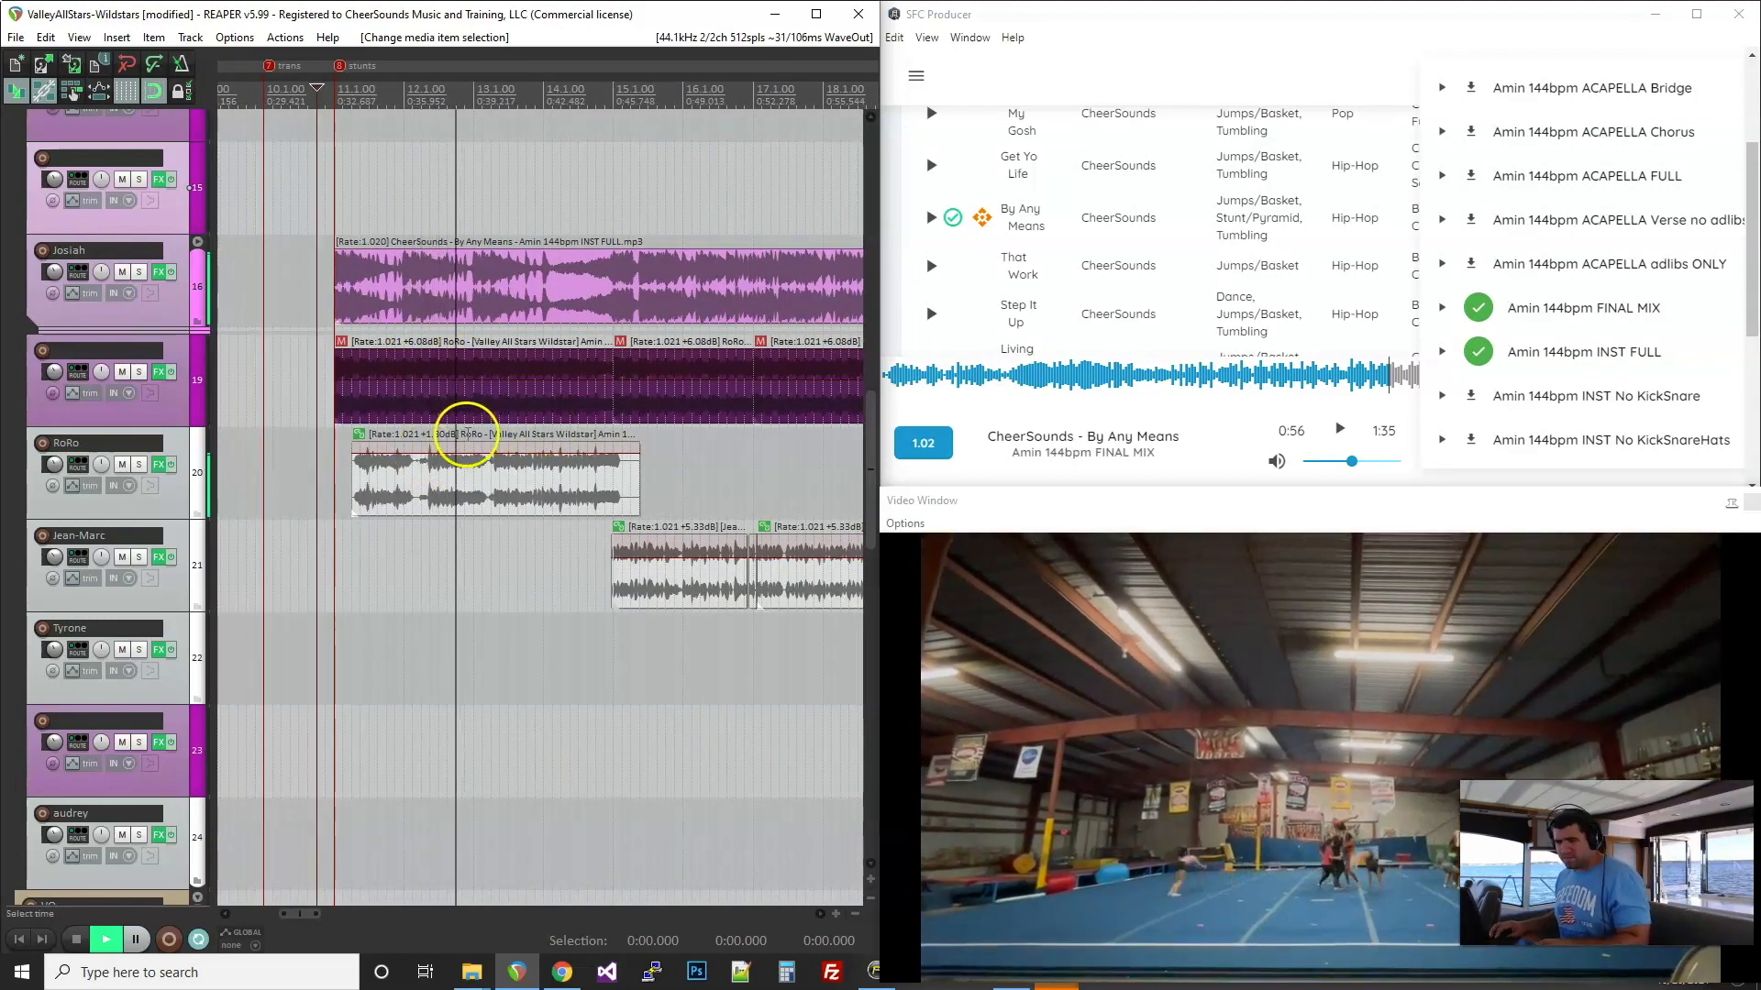
{"action": "left_click_drag", "start_coordinate": [504, 250], "coordinate": [563, 278]}
{"action": "scroll", "coordinate": [515, 285], "scroll_direction": "down", "scroll_amount": 2}
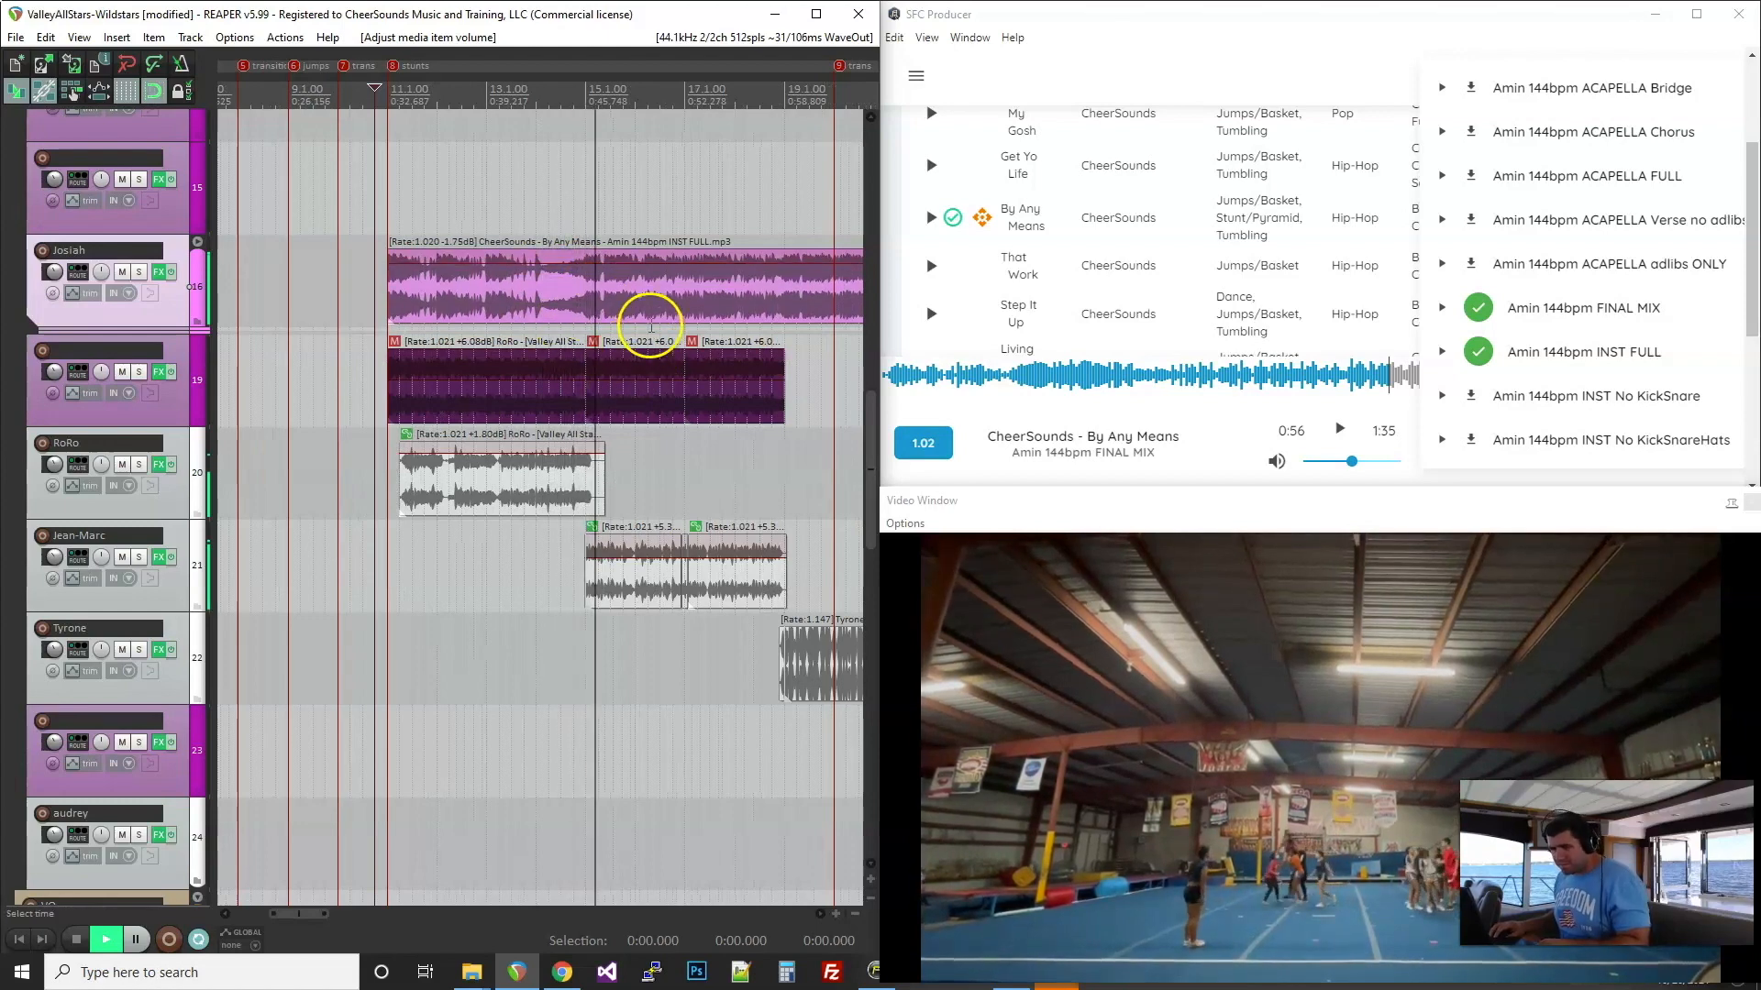
Step: Play back the stunts section from bar 15 and from the stunts marker to check the instrumental under the vocals
{"action": "left_click", "coordinate": [589, 266]}
{"action": "scroll", "coordinate": [555, 365], "scroll_direction": "down", "scroll_amount": 2}
{"action": "scroll", "coordinate": [667, 298], "scroll_direction": "up", "scroll_amount": 2}
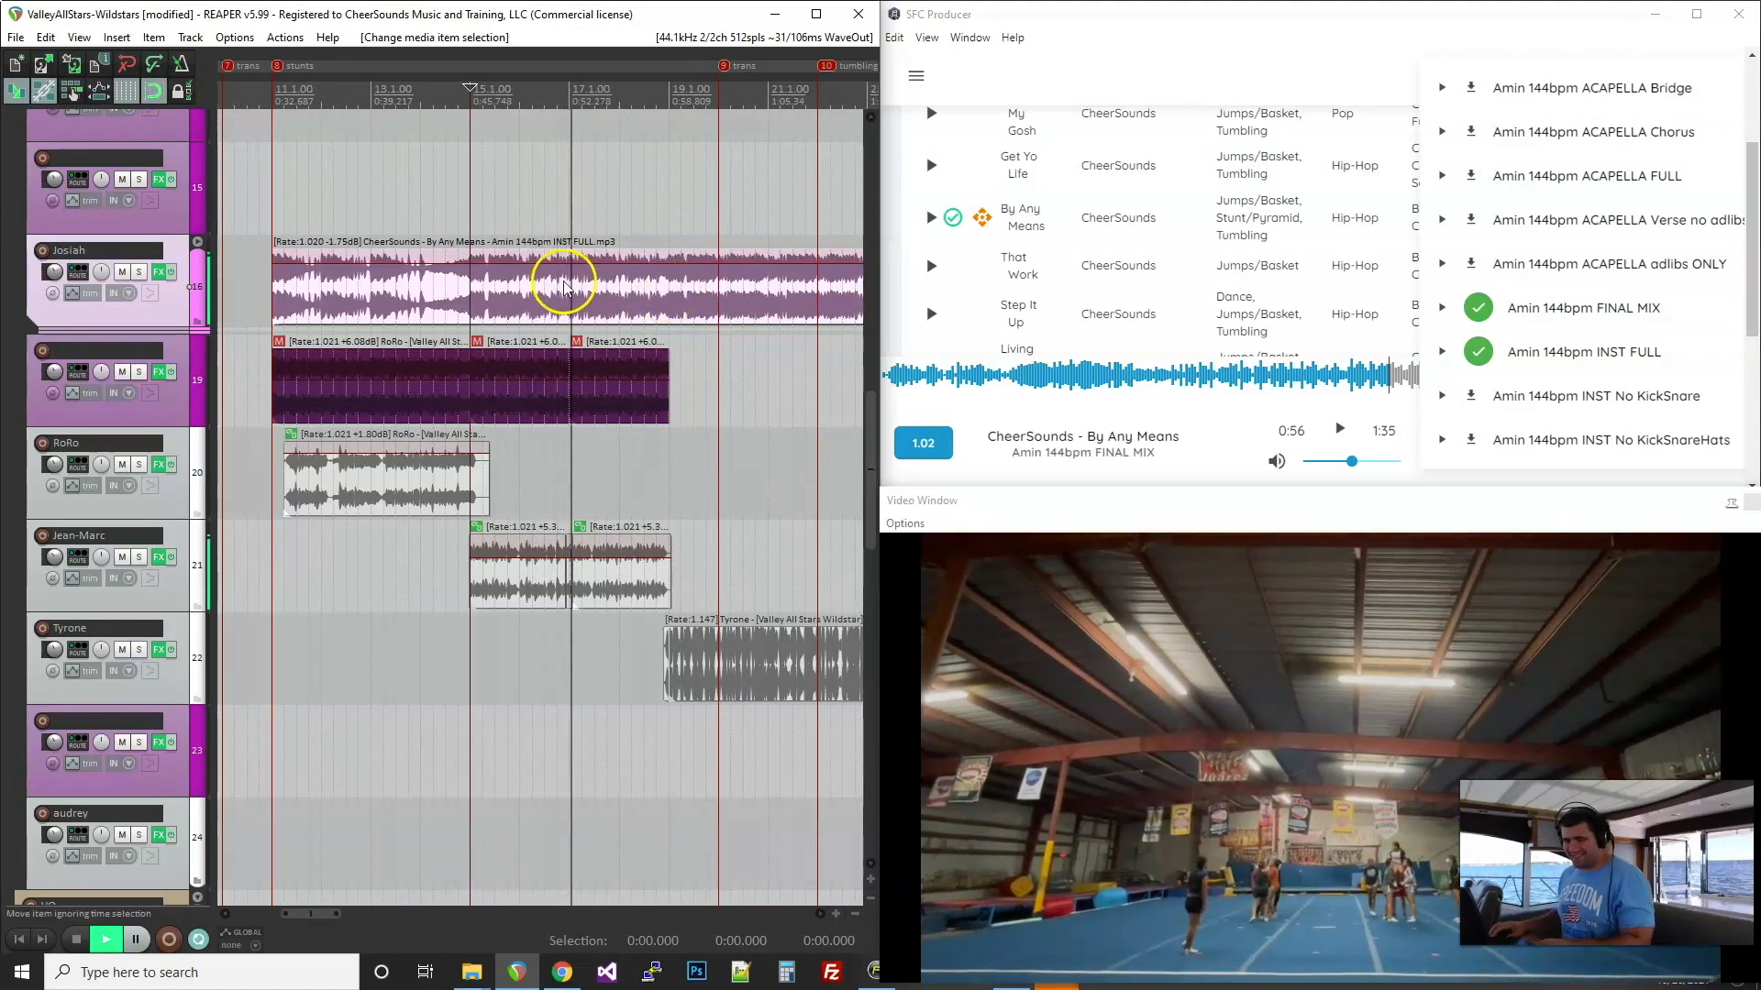
{"action": "scroll", "coordinate": [568, 307], "scroll_direction": "down", "scroll_amount": 3}
{"action": "scroll", "coordinate": [411, 397], "scroll_direction": "down", "scroll_amount": 1}
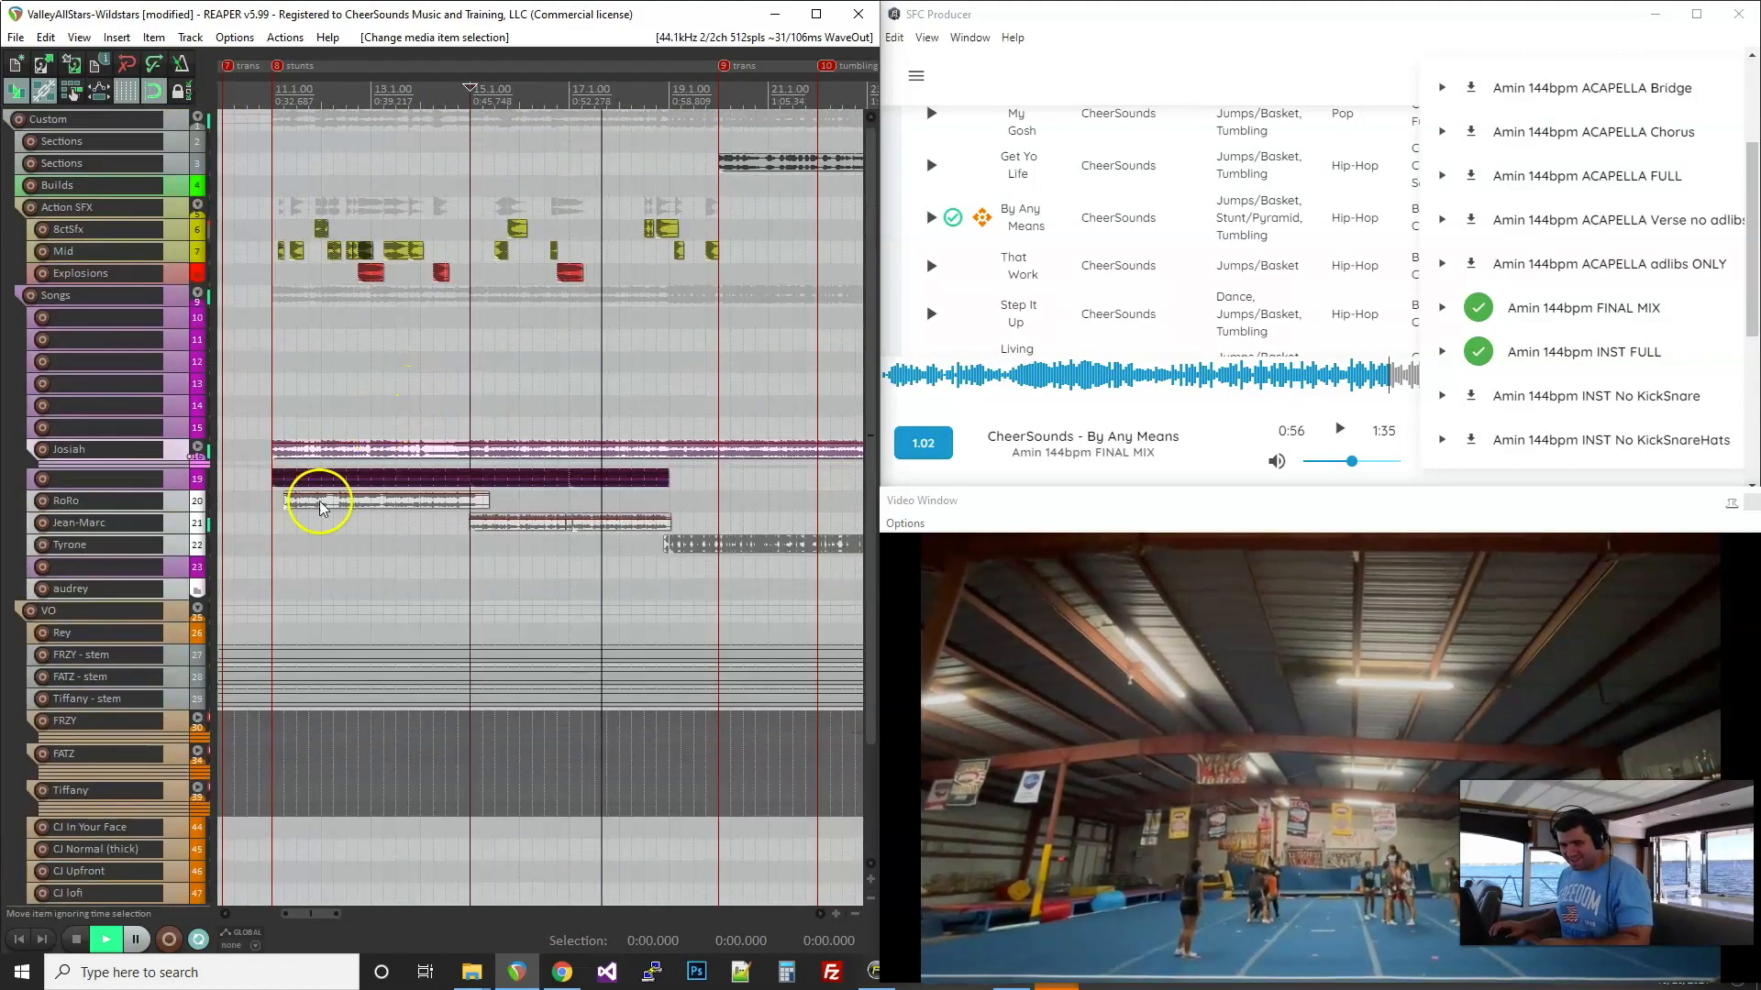
{"action": "scroll", "coordinate": [268, 527], "scroll_direction": "up", "scroll_amount": 2}
{"action": "scroll", "coordinate": [668, 510], "scroll_direction": "down", "scroll_amount": 1}
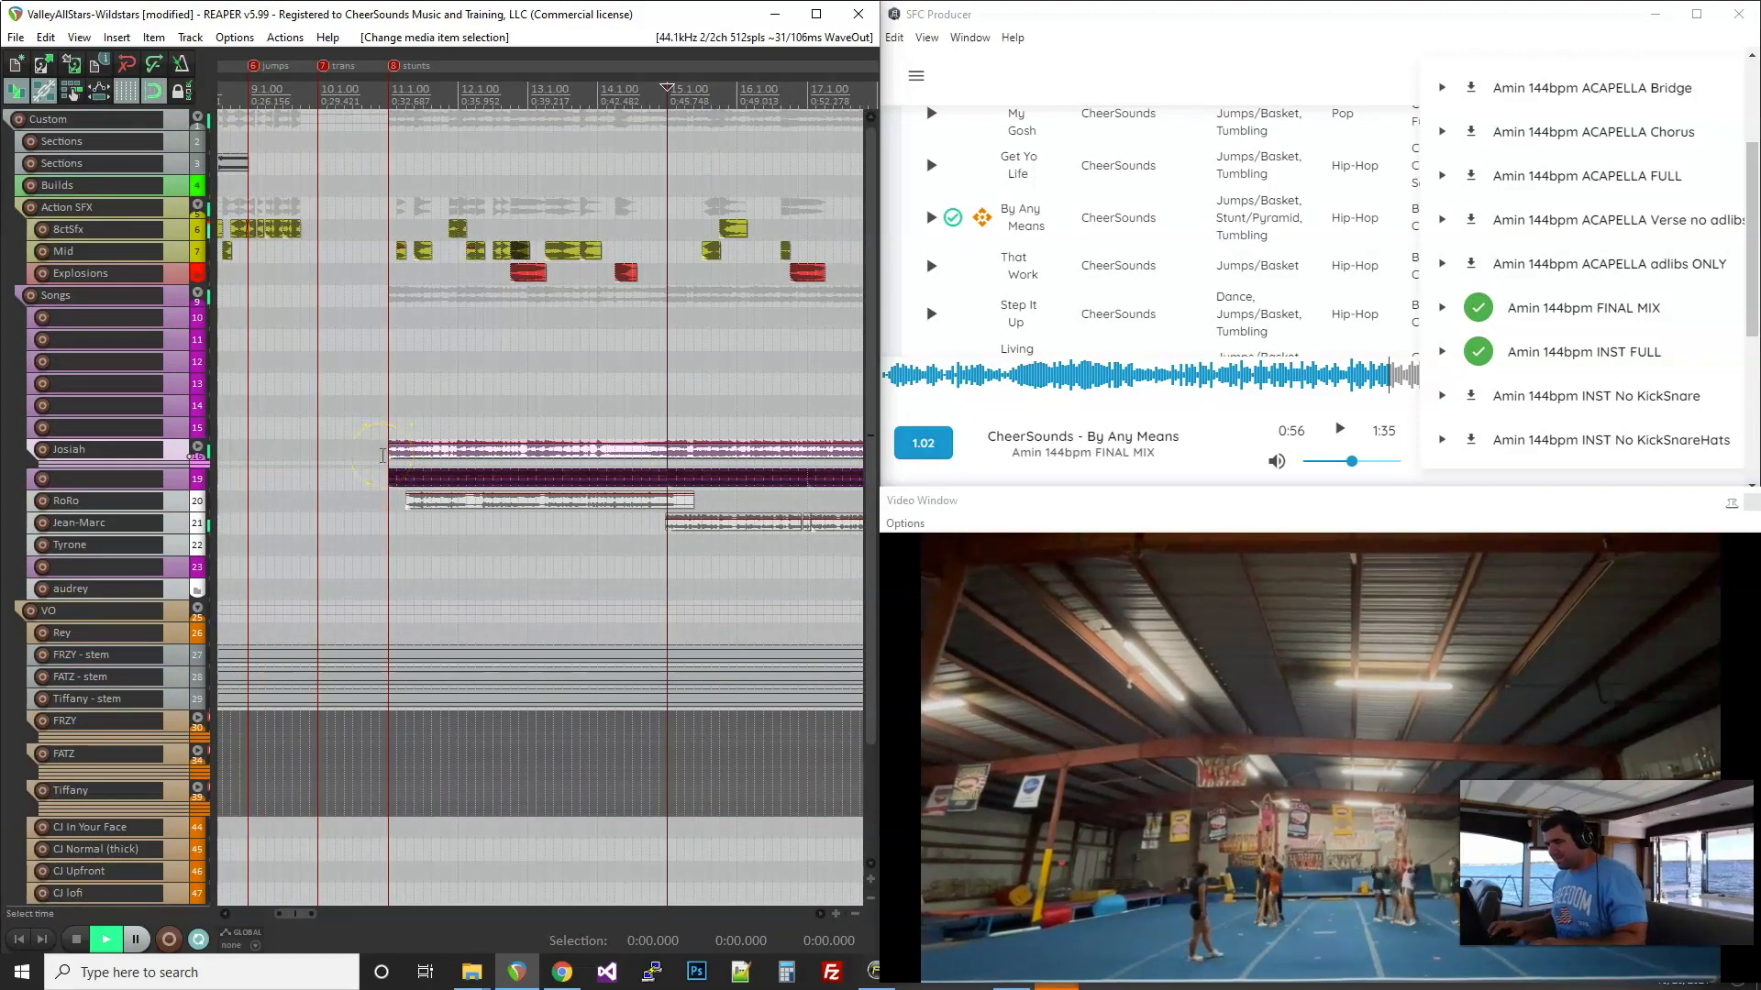
{"action": "left_click", "coordinate": [383, 456]}
{"action": "key", "text": "space"}
{"action": "scroll", "coordinate": [659, 450], "scroll_direction": "down", "scroll_amount": 1}
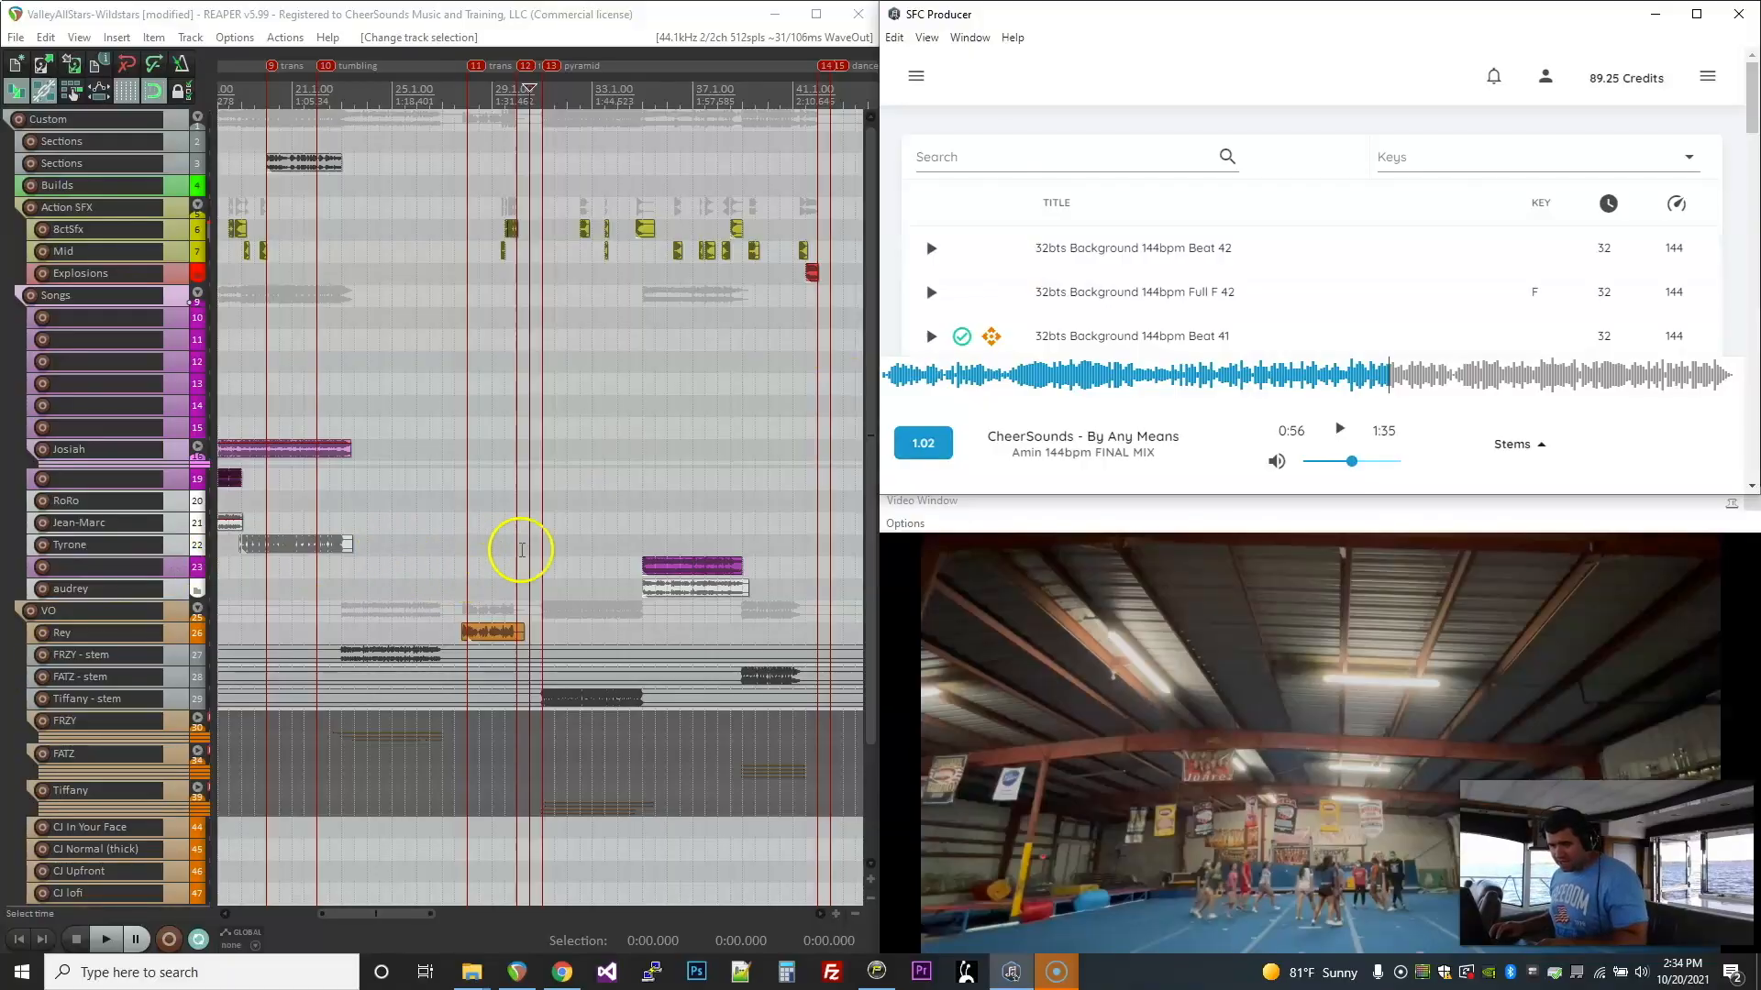
Step: Play back the start of the pyramid section from its marker to hear the voice-over stem alone
{"action": "left_click", "coordinate": [538, 548]}
{"action": "key", "text": "space"}
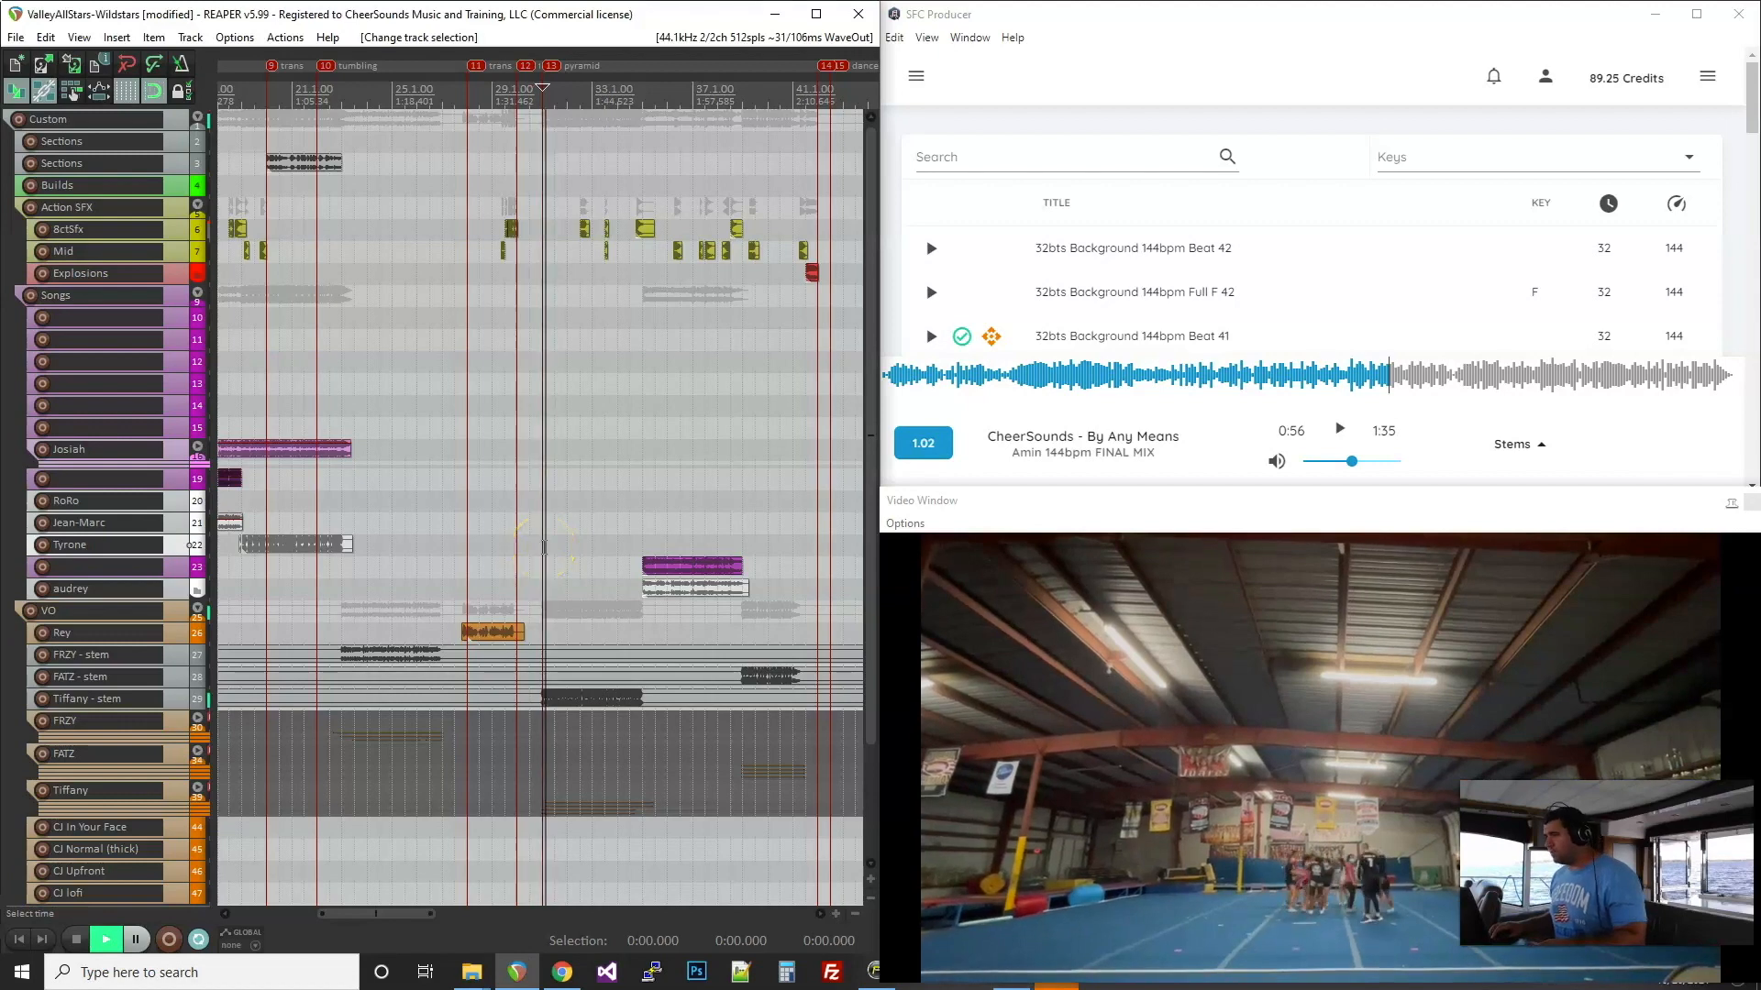
{"action": "scroll", "coordinate": [528, 294], "scroll_direction": "up", "scroll_amount": 2}
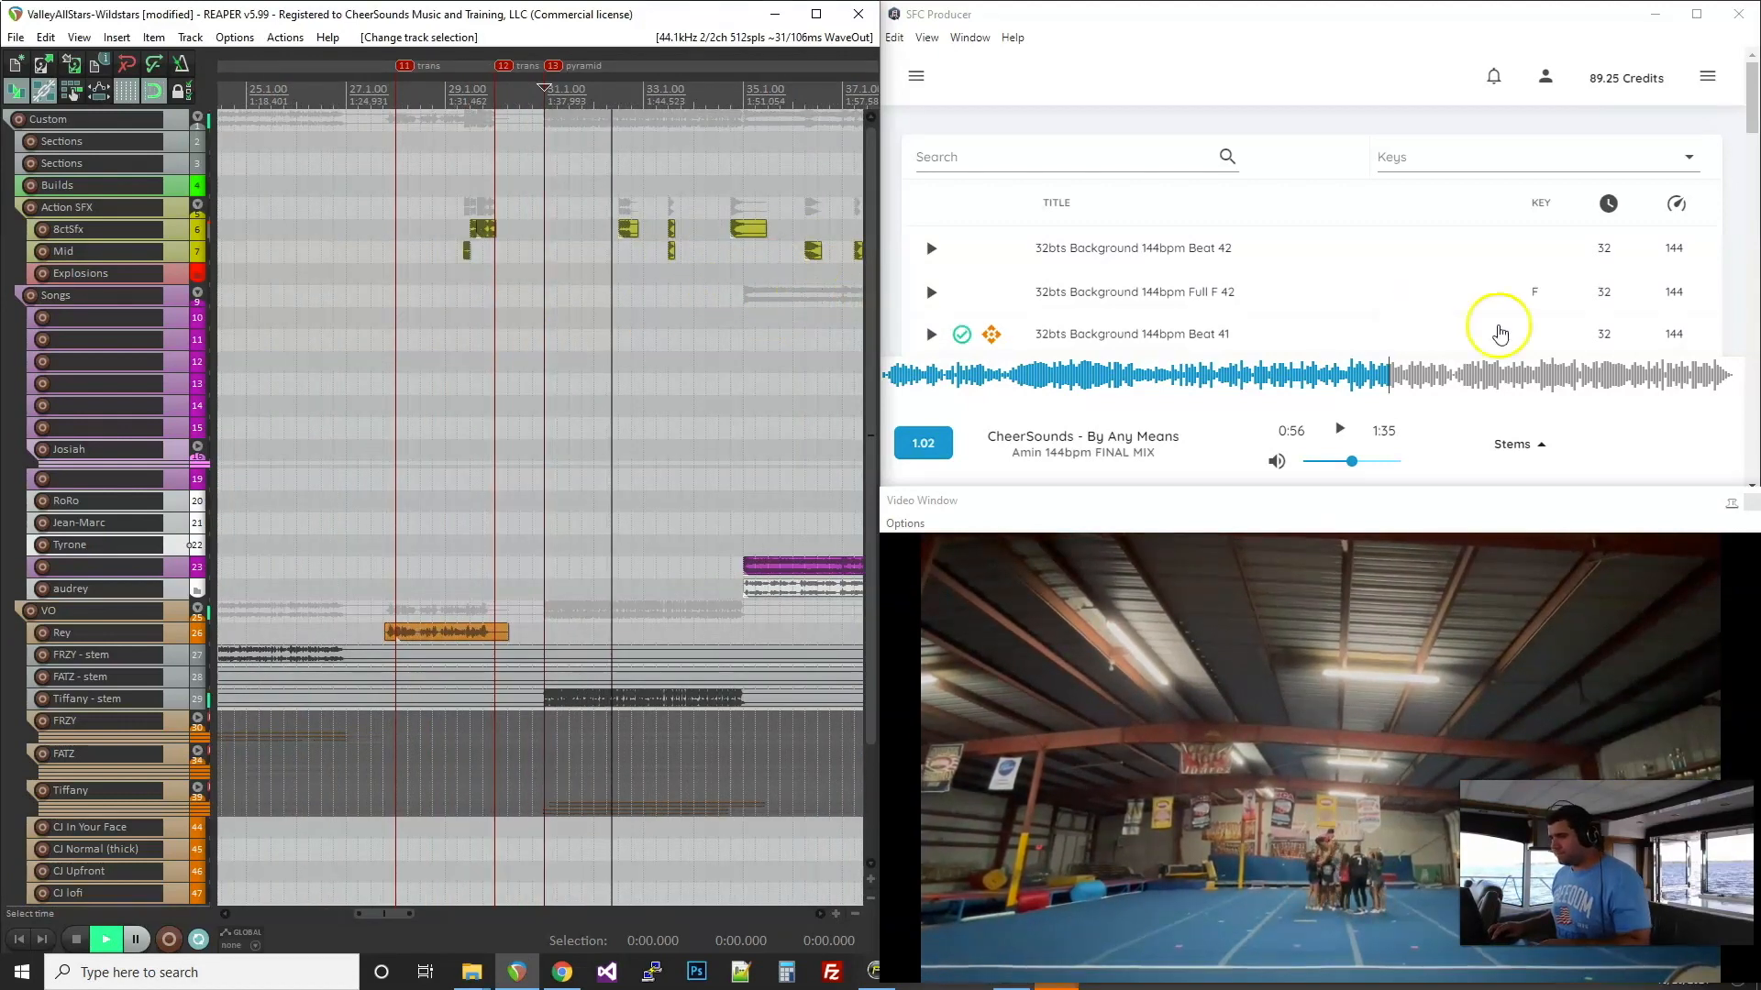
{"action": "key", "text": "space"}
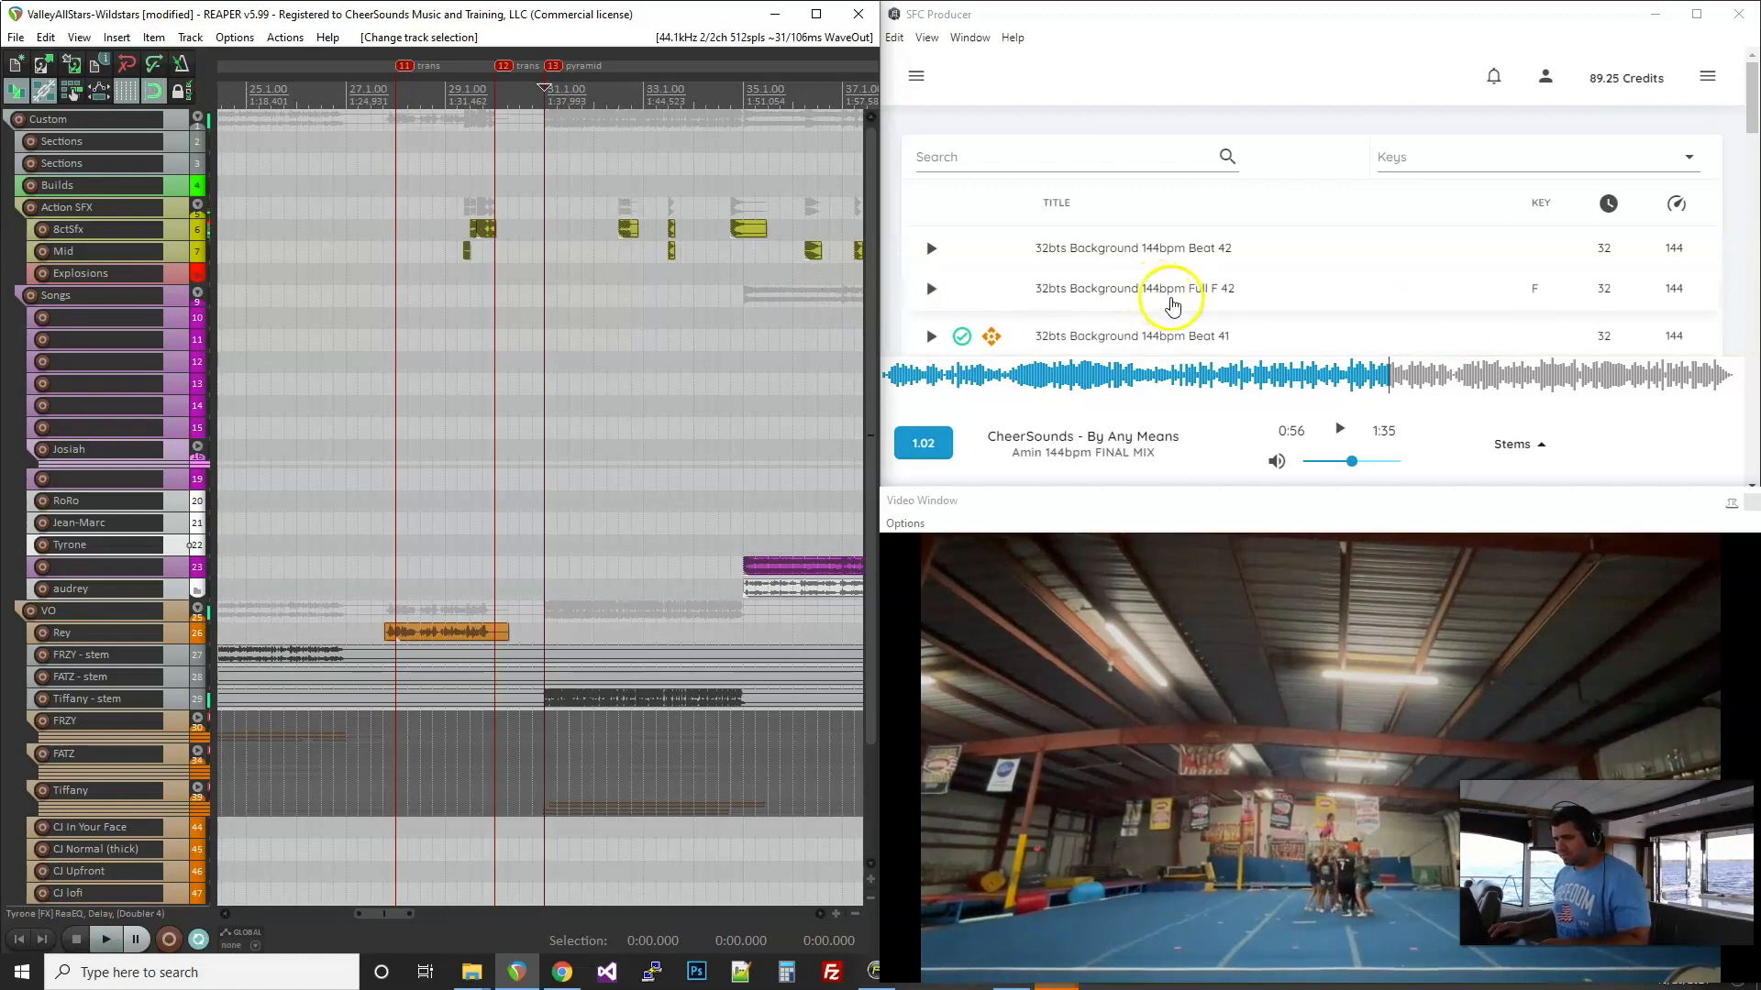
Step: Audition the 144bpm backgrounds Full Fmin 40, Full Bb 36, Full F 34, Beat Ab 32 and Full Ab 32 in SFC Producer
{"action": "scroll", "coordinate": [1167, 294], "scroll_direction": "down", "scroll_amount": 2}
{"action": "scroll", "coordinate": [1185, 307], "scroll_direction": "down", "scroll_amount": 1}
{"action": "left_click", "coordinate": [1186, 281]}
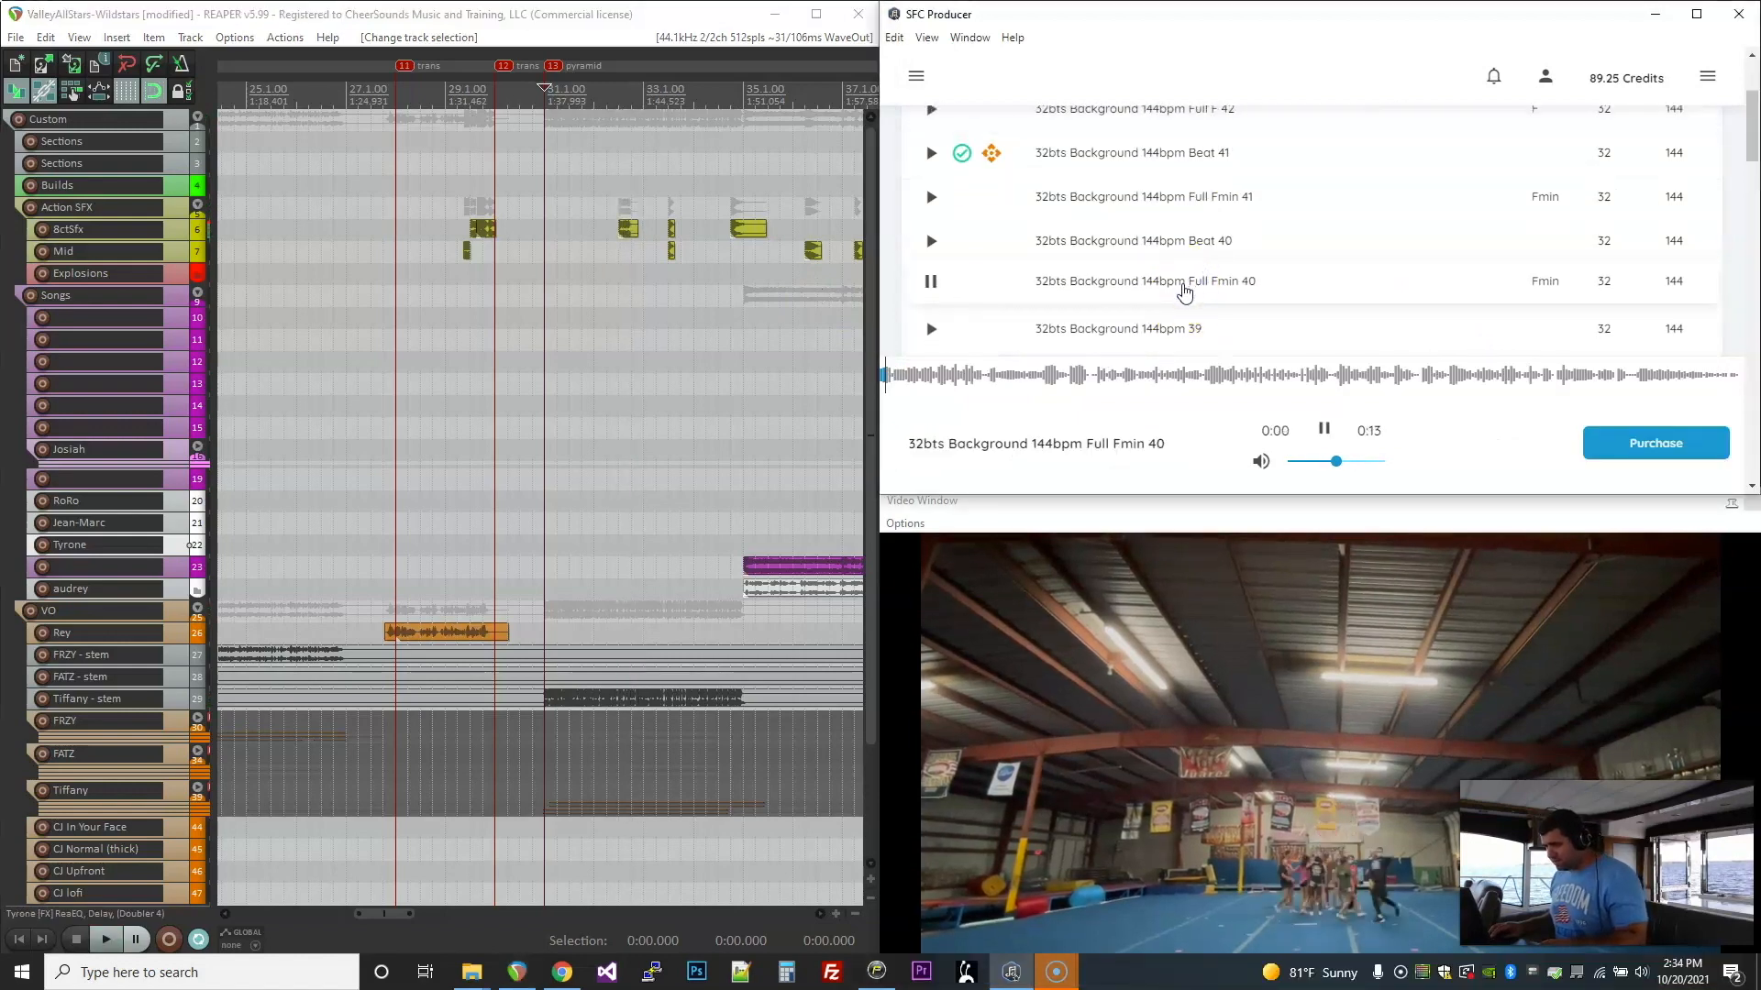
{"action": "scroll", "coordinate": [1192, 295], "scroll_direction": "down", "scroll_amount": 4}
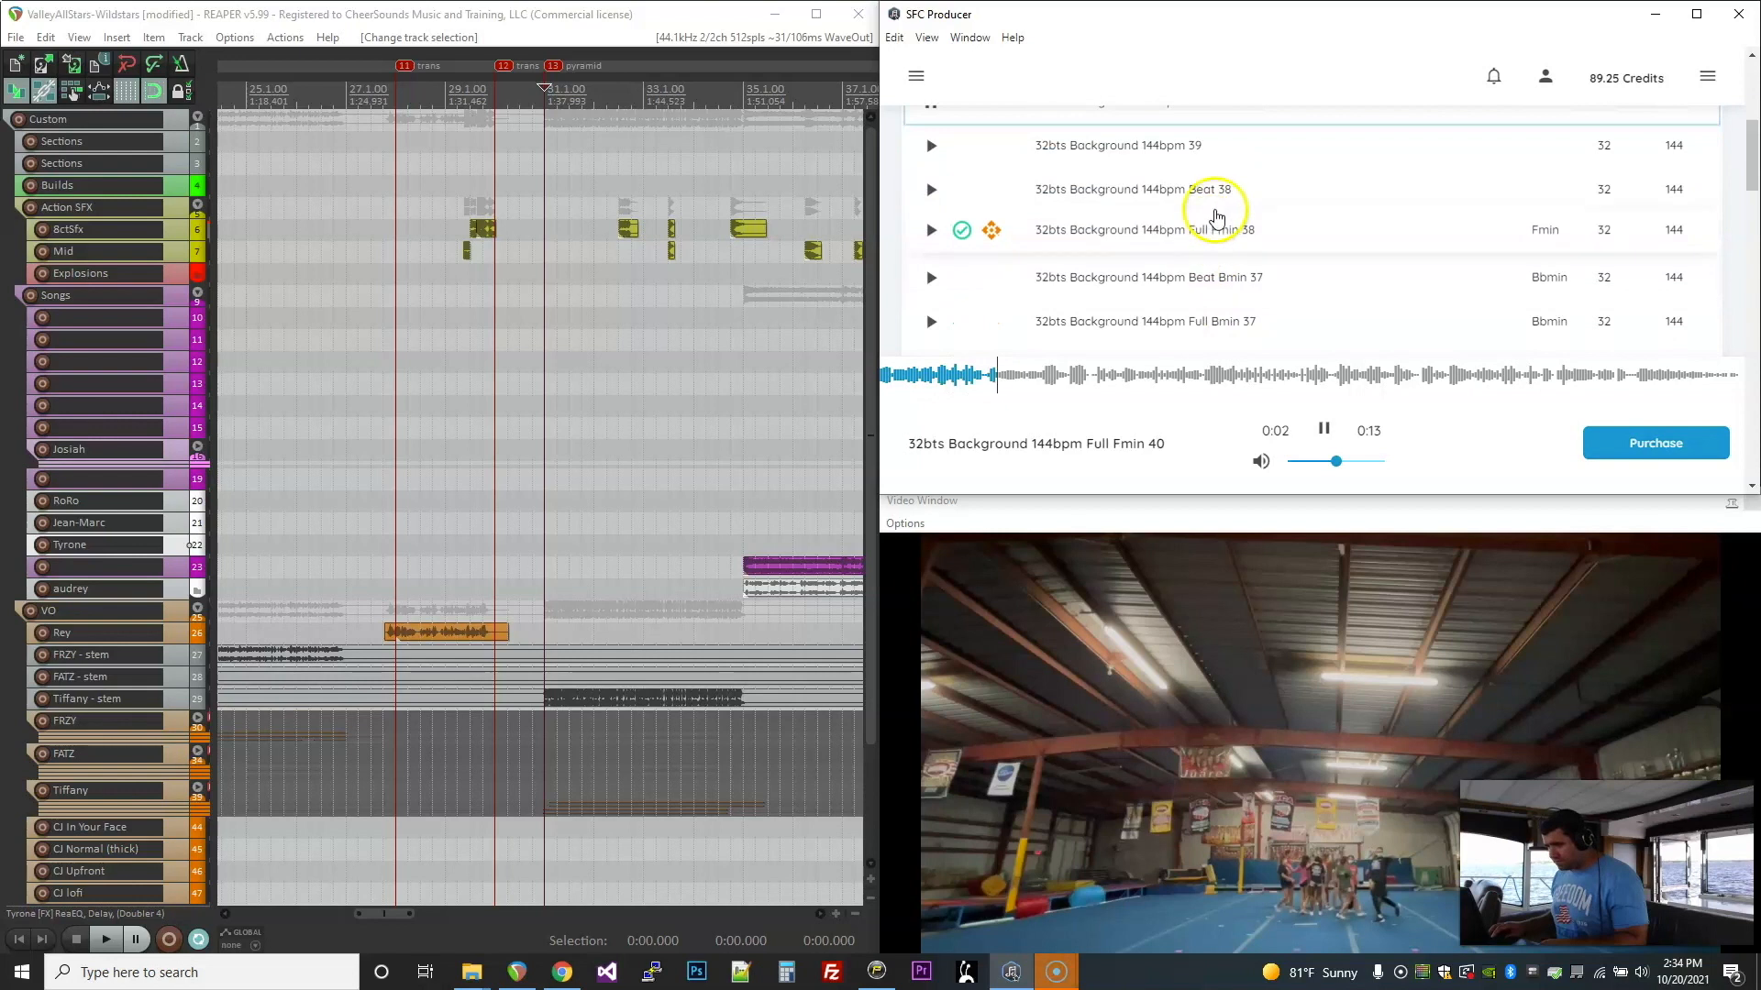
{"action": "left_click", "coordinate": [1219, 225]}
{"action": "scroll", "coordinate": [1218, 266], "scroll_direction": "down", "scroll_amount": 3}
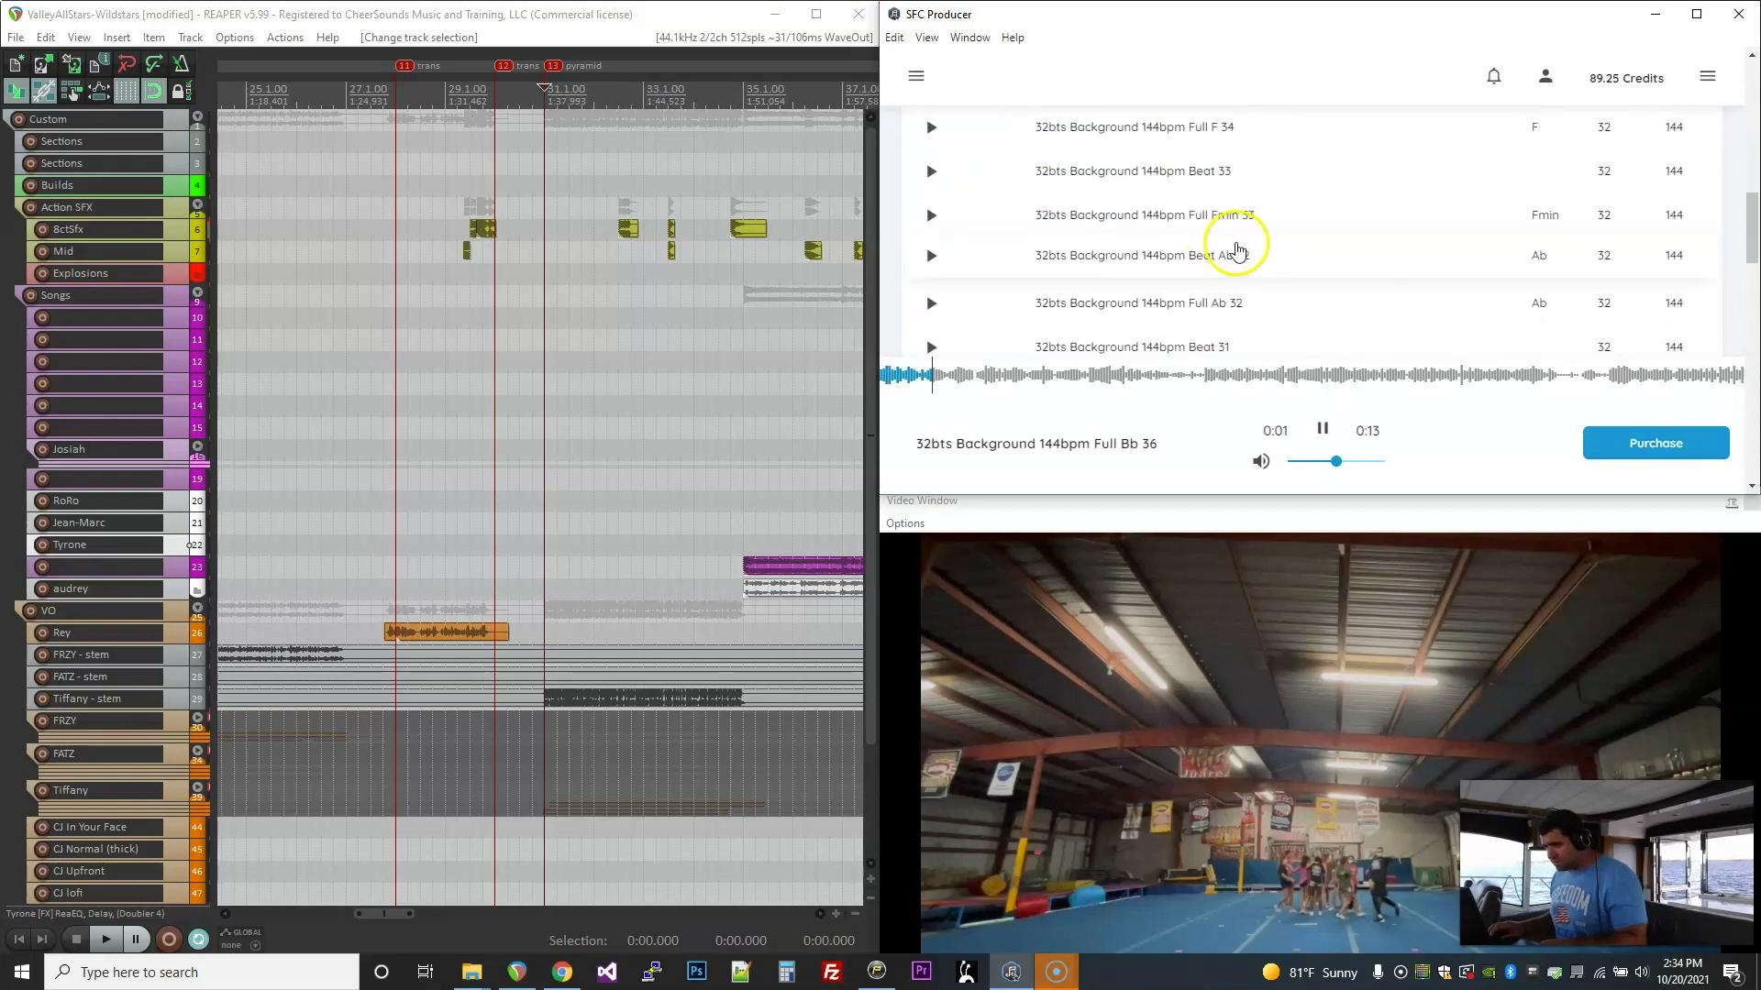
{"action": "scroll", "coordinate": [1238, 243], "scroll_direction": "up", "scroll_amount": 2}
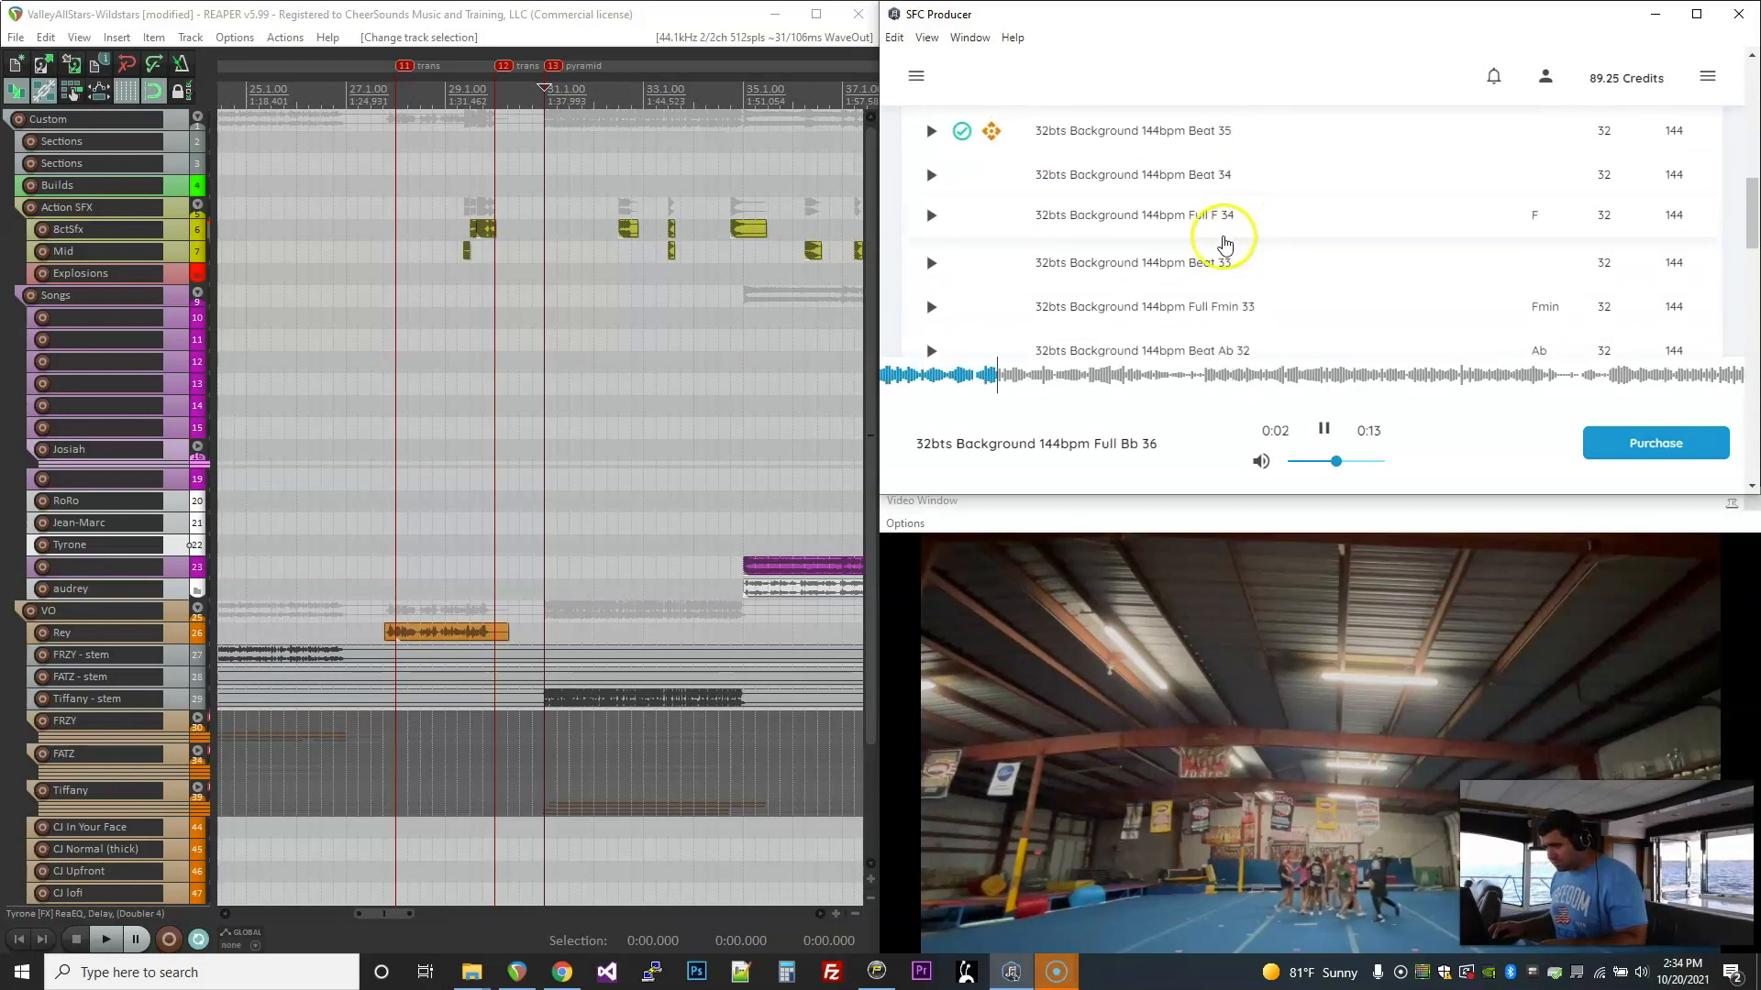
{"action": "left_click", "coordinate": [1219, 223]}
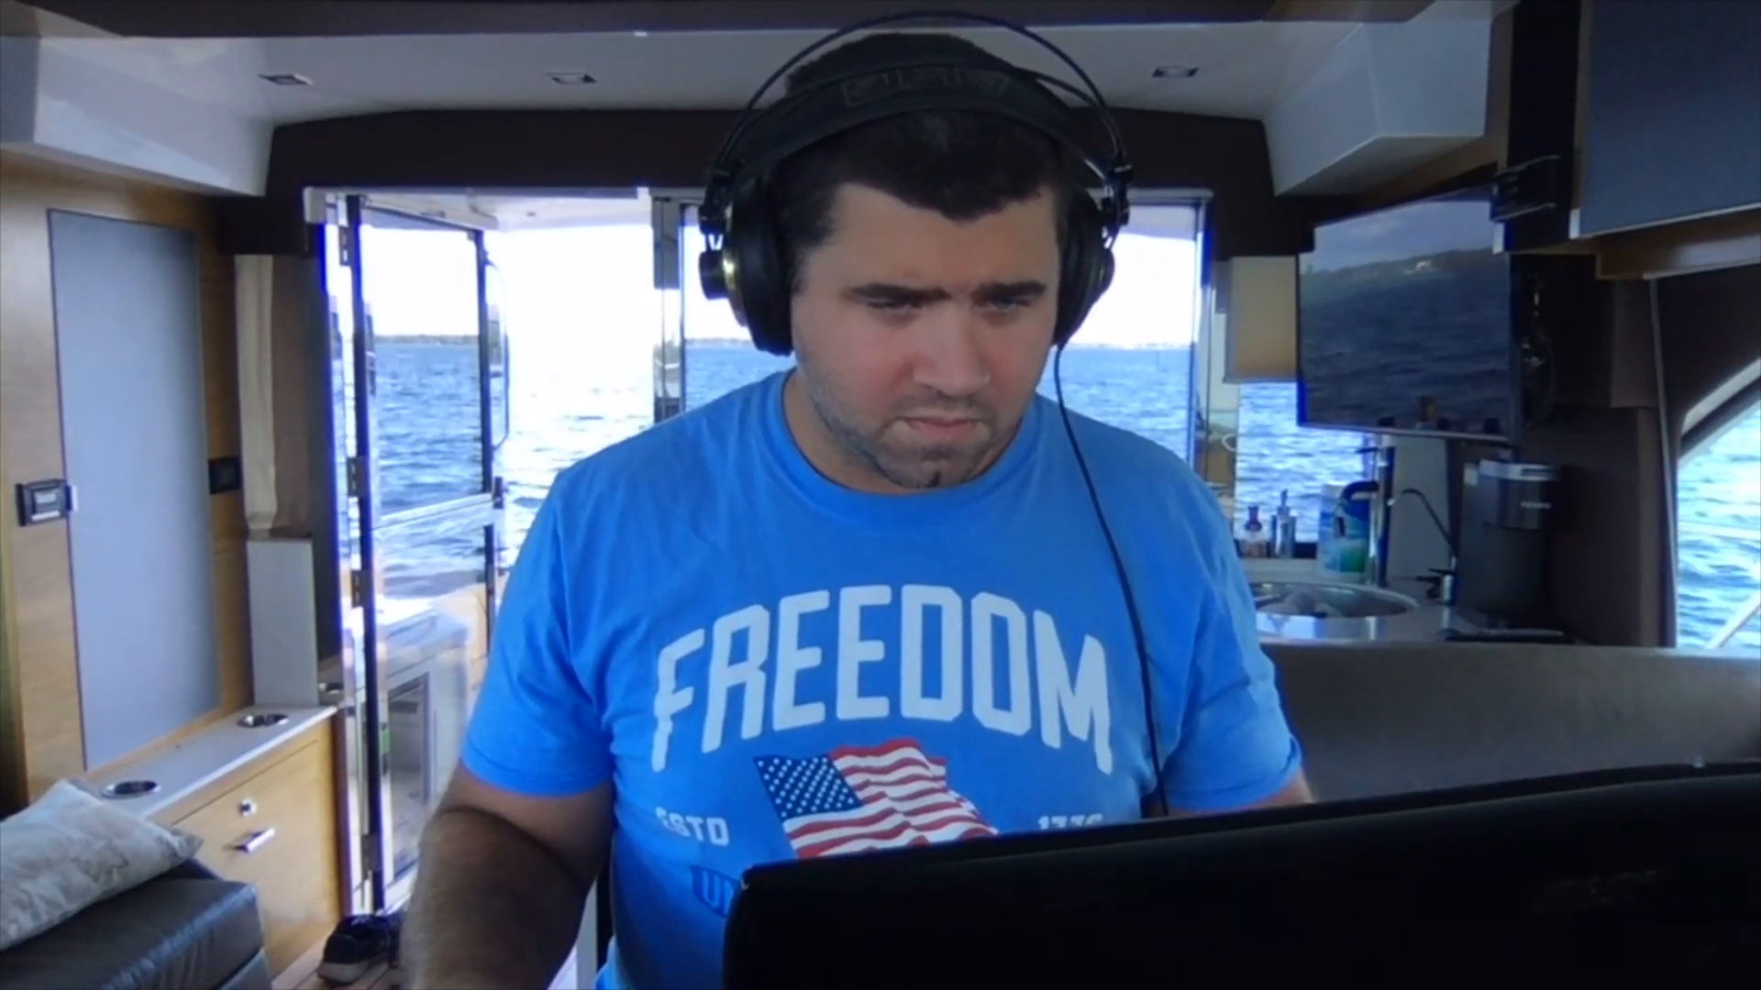
{"action": "scroll", "coordinate": [1241, 248], "scroll_direction": "down", "scroll_amount": 3}
{"action": "left_click", "coordinate": [1264, 184]}
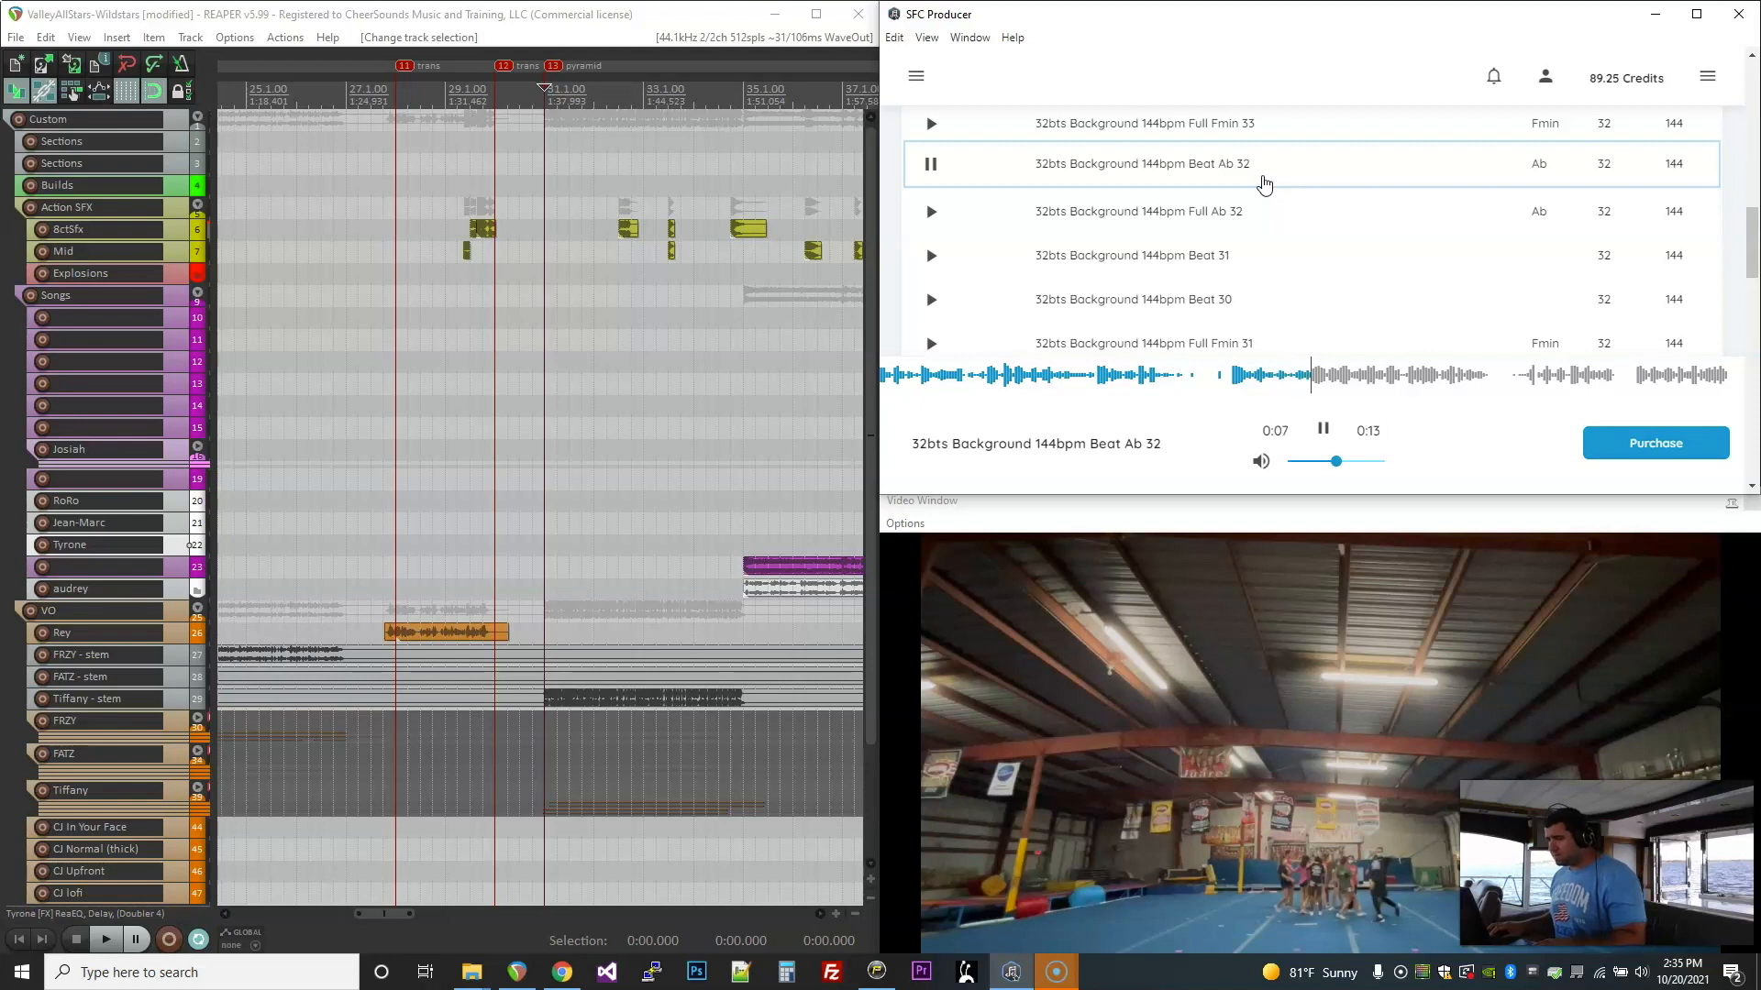
{"action": "left_click", "coordinate": [1253, 210]}
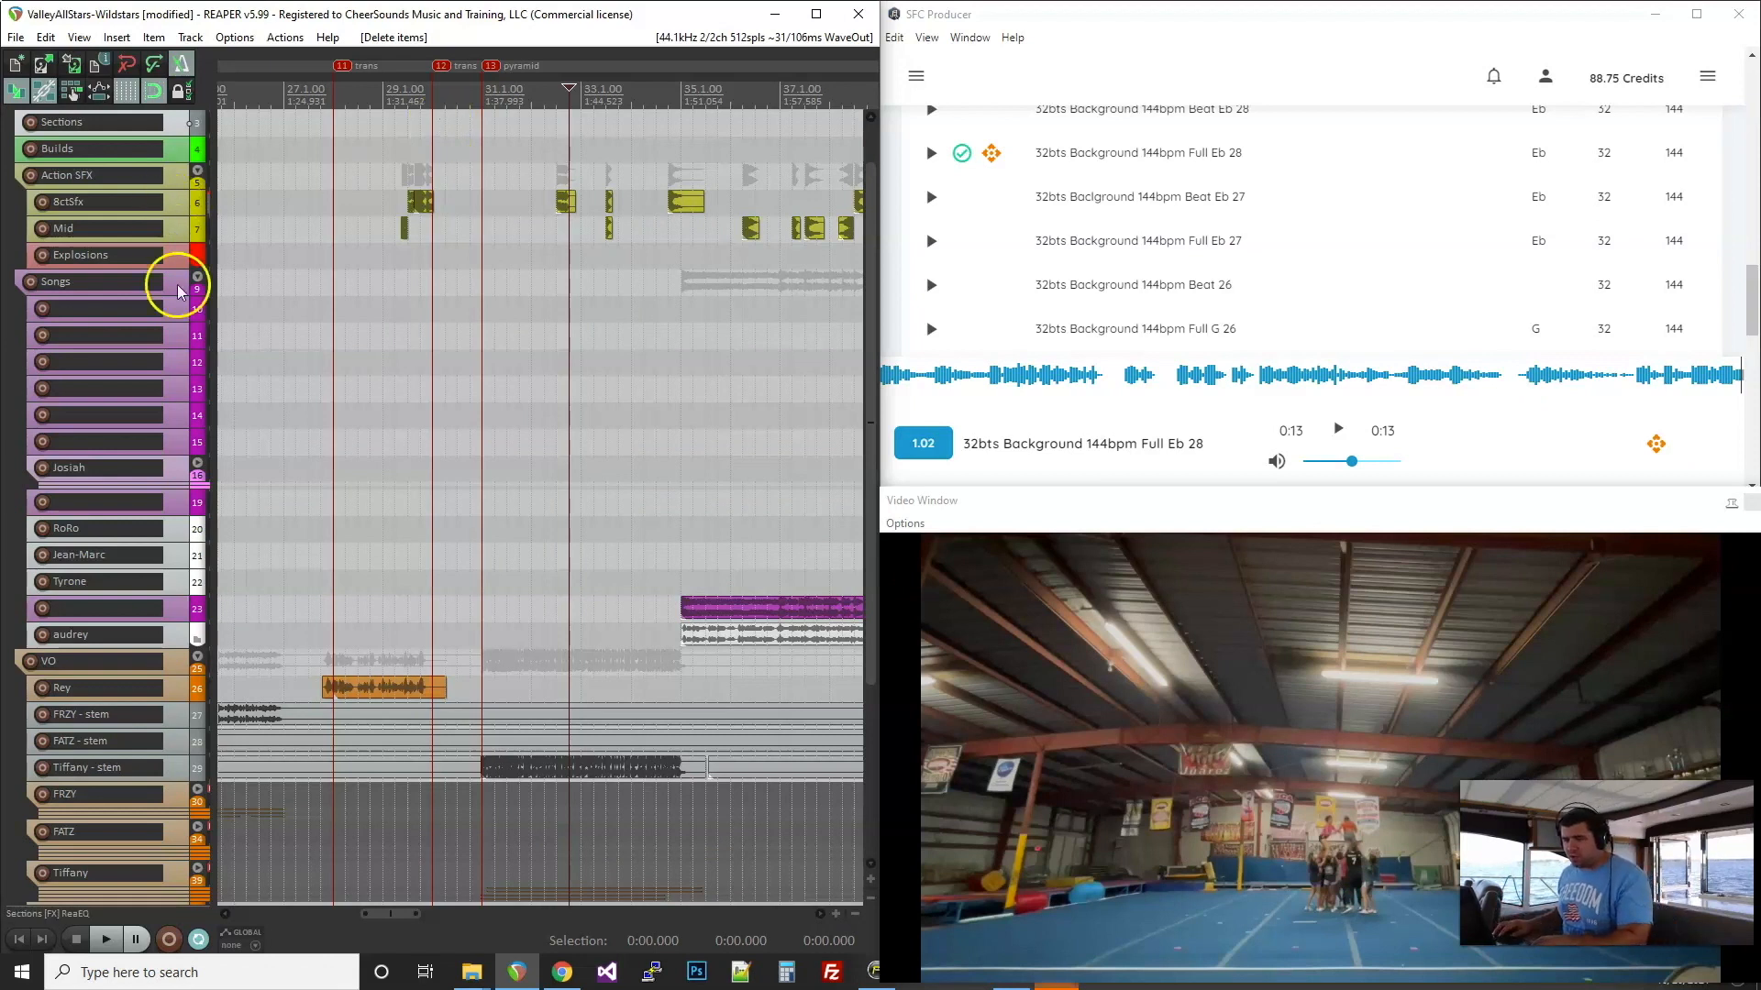
Step: Audition 32bts Background 144bpm Full Eb 28 and place it on the Sections track at the pyramid marker
{"action": "left_click", "coordinate": [931, 153]}
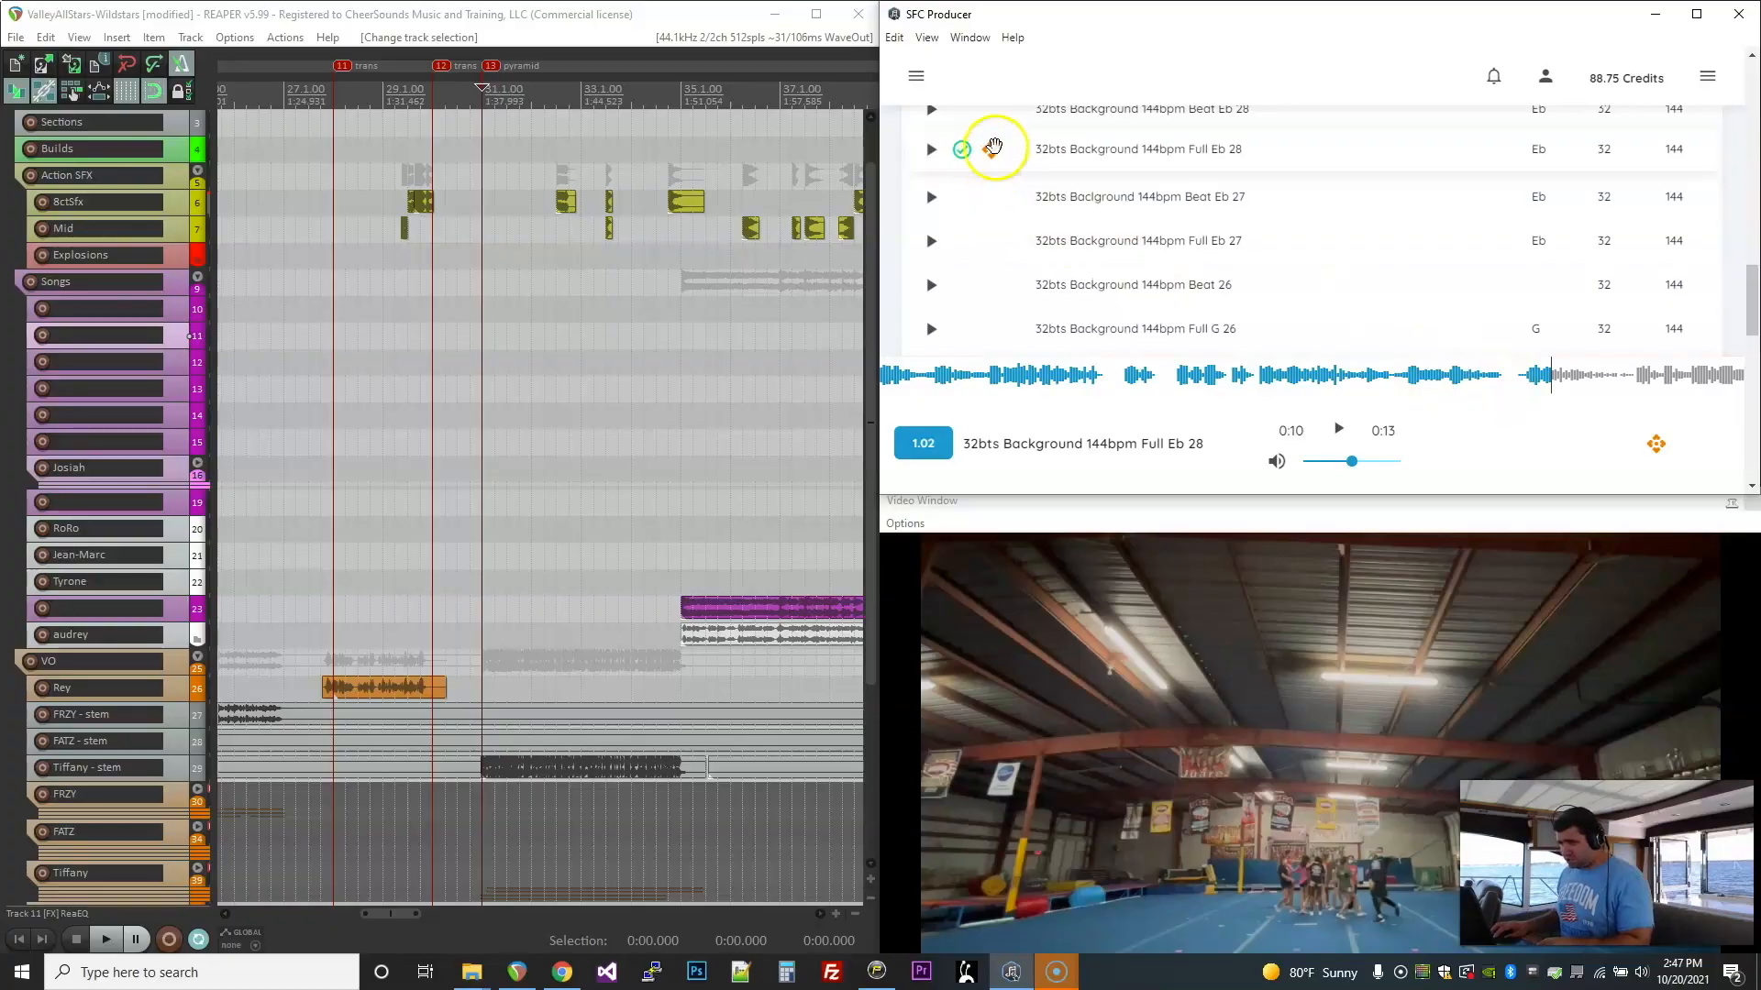
{"action": "left_click_drag", "start_coordinate": [993, 147], "coordinate": [484, 120]}
Step: Adjust the Full Eb 28 clip's playback rate to match the project tempo
{"action": "double_click", "coordinate": [669, 125]}
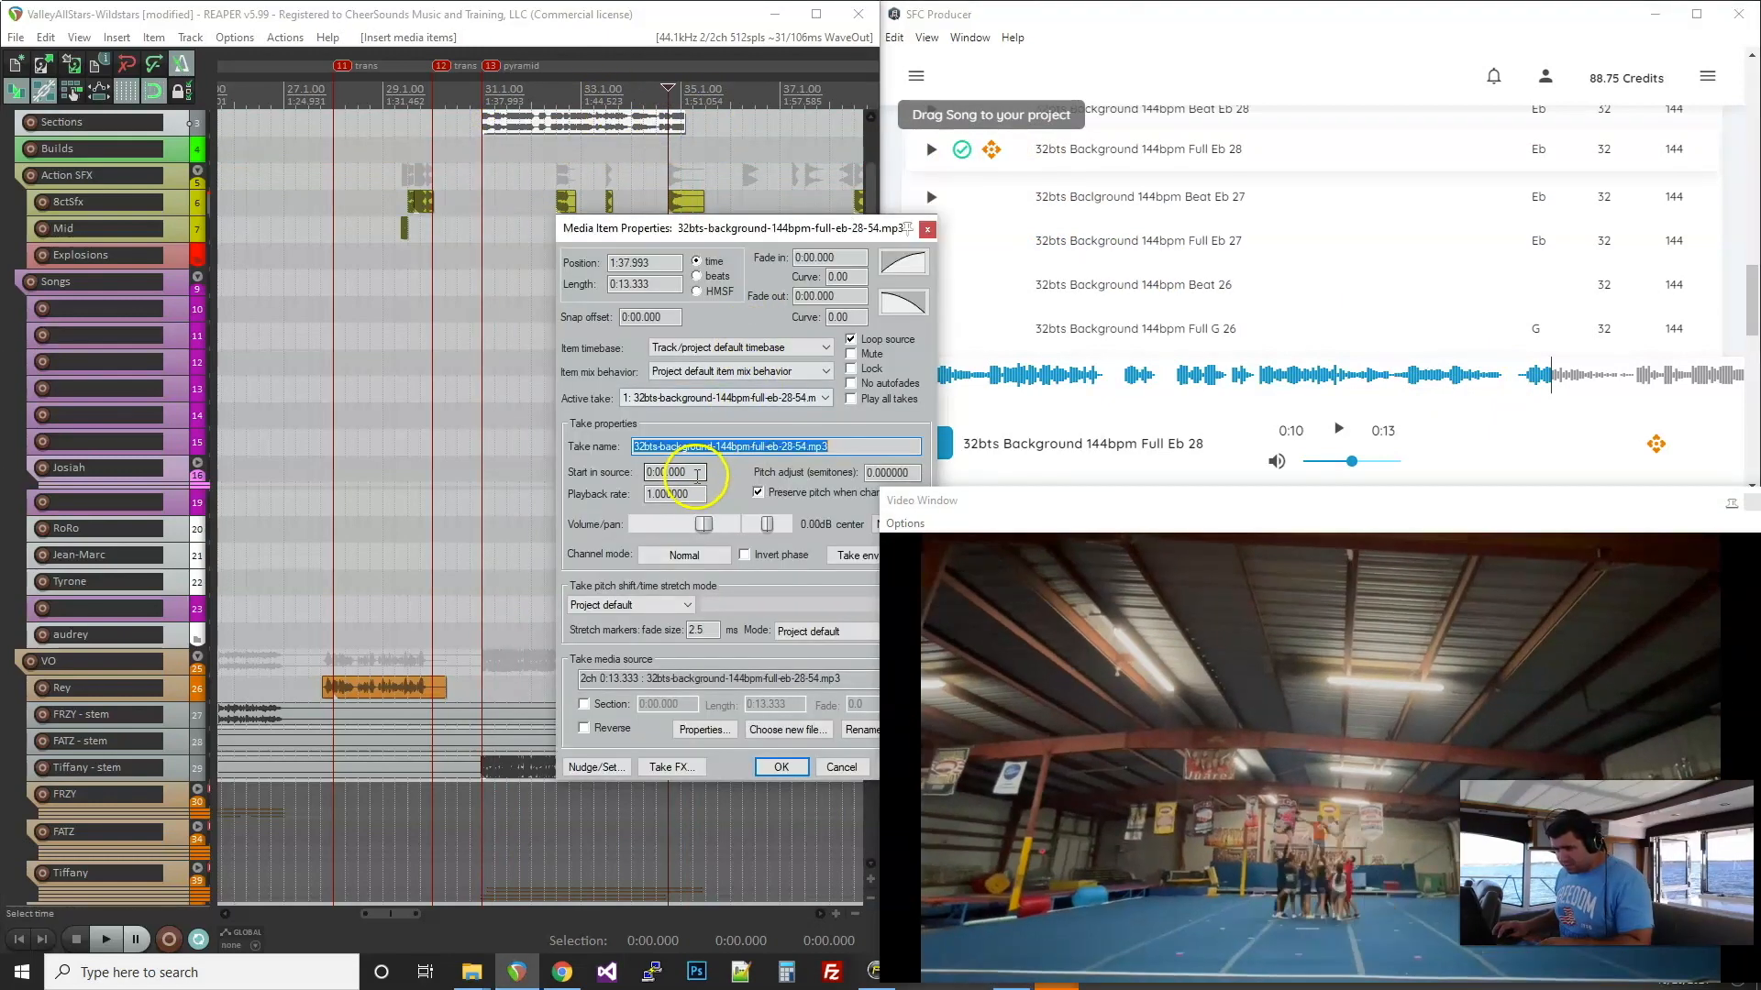
{"action": "left_click", "coordinate": [695, 492]}
{"action": "key", "text": "Return"}
Step: Split the Full Eb 28 clip at bar 33, delete its first half, and move the remainder to the pyramid marker
{"action": "scroll", "coordinate": [578, 136], "scroll_direction": "up", "scroll_amount": 2}
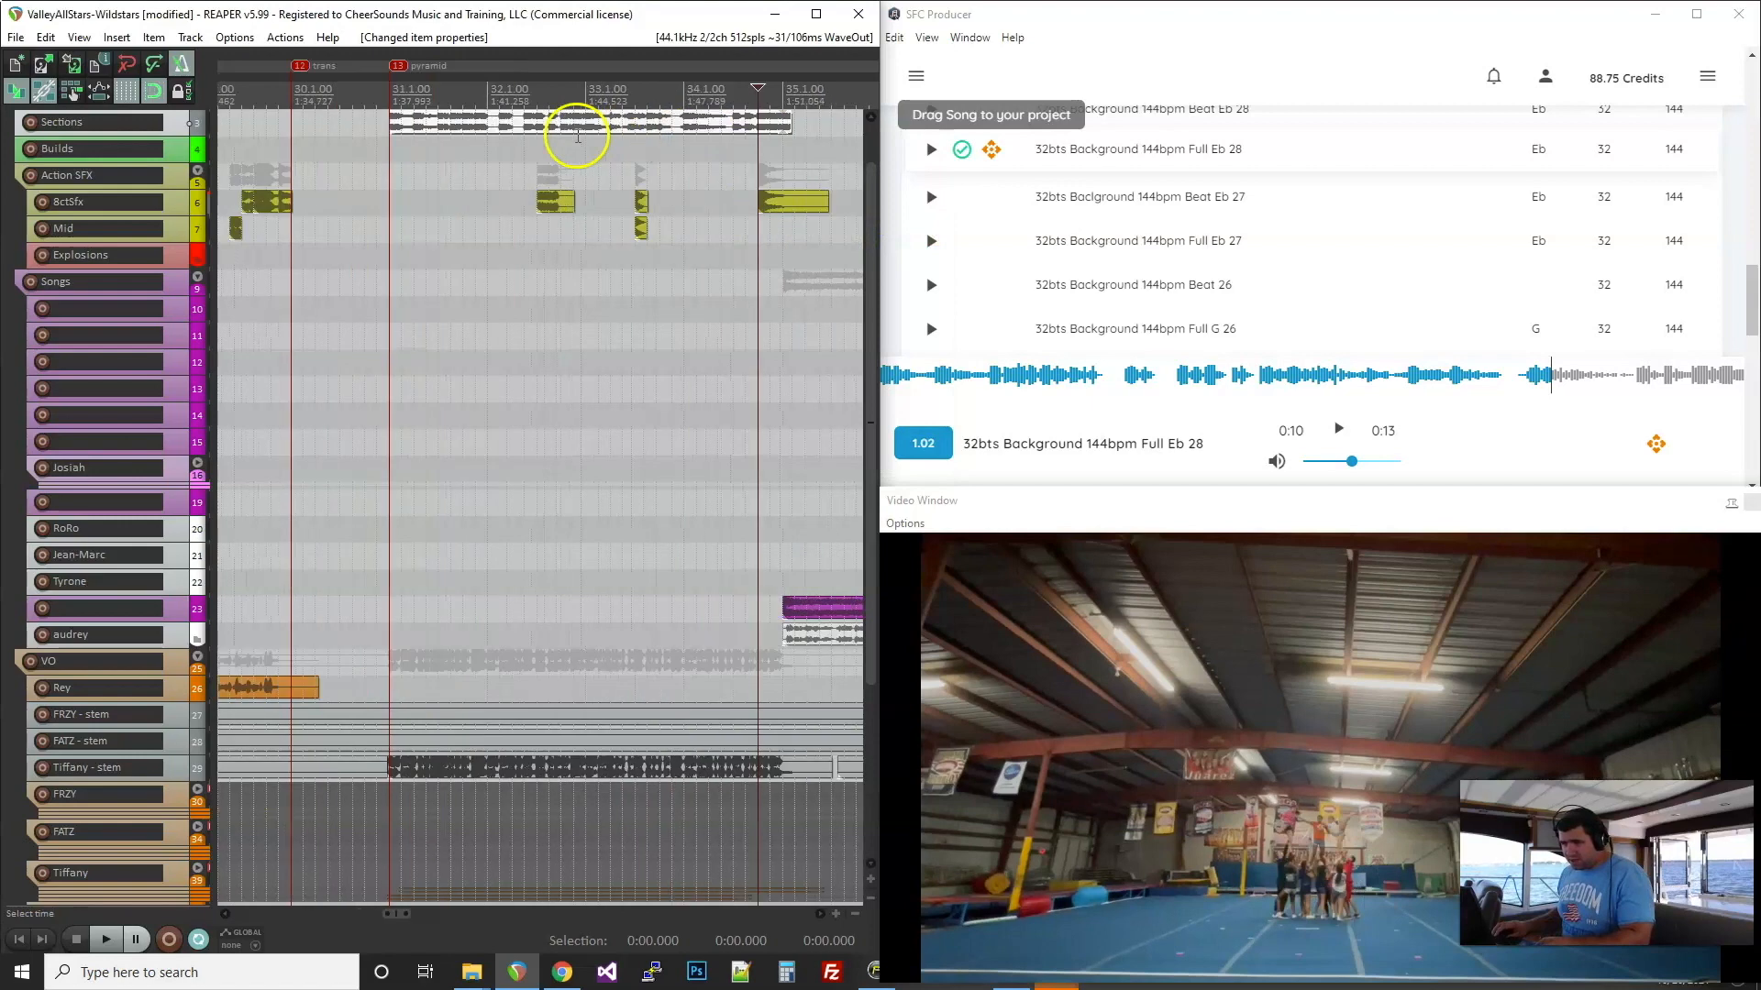
{"action": "left_click", "coordinate": [583, 126]}
{"action": "key", "text": "s"}
{"action": "left_click", "coordinate": [579, 126]}
{"action": "key", "text": "Delete"}
{"action": "left_click_drag", "start_coordinate": [594, 126], "coordinate": [387, 126]}
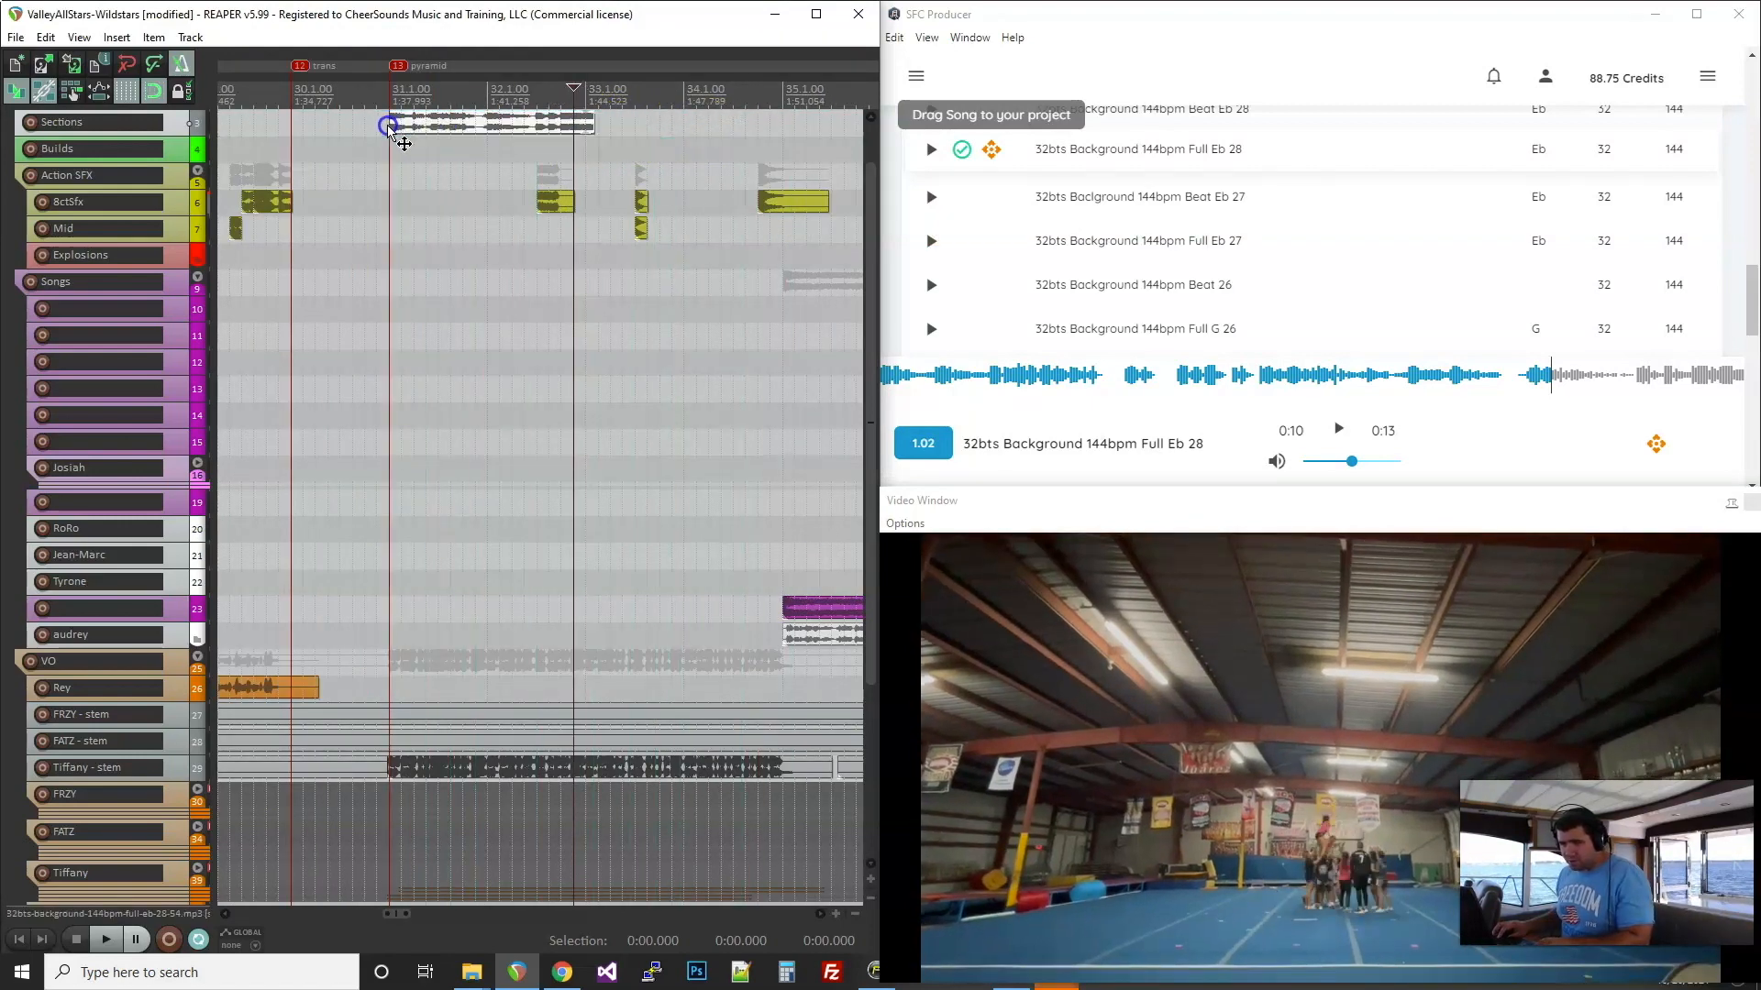
Step: Duplicate the Full Eb 28 clip on the Sections track to fill the pyramid section up to bar 35, and play back the join
{"action": "left_click", "coordinate": [327, 199]}
{"action": "key", "text": "space"}
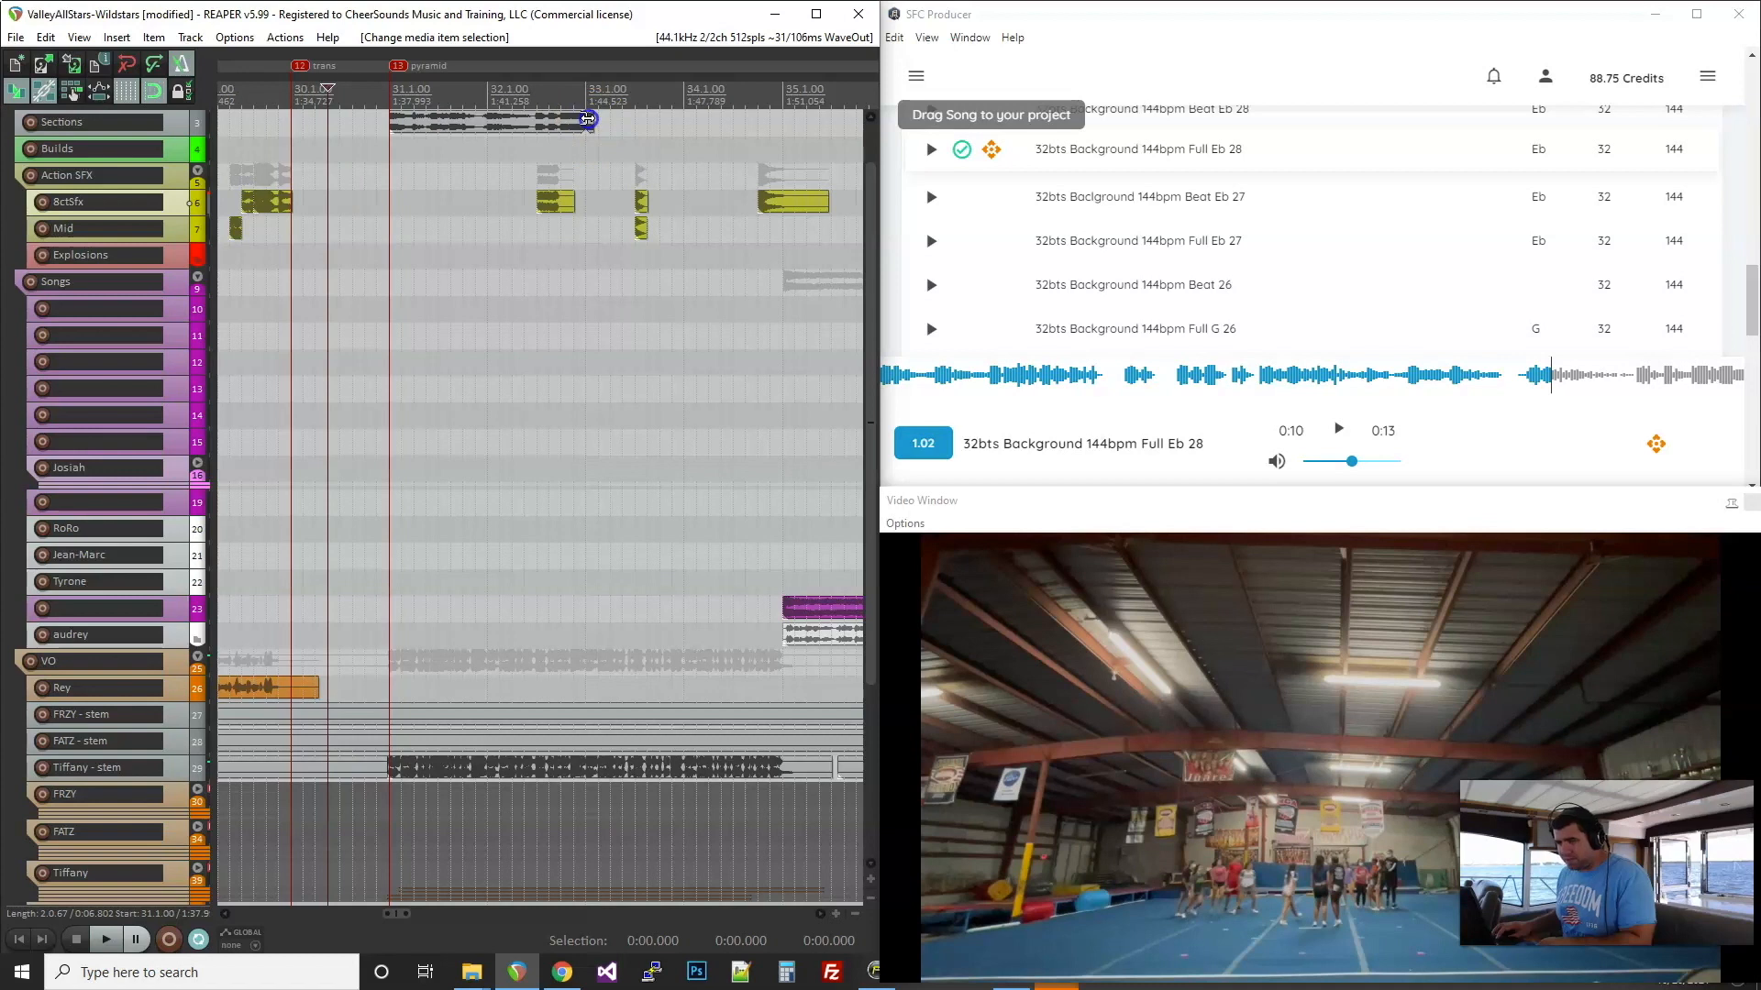
{"action": "key", "text": "space"}
{"action": "key", "text": "ctrl+d"}
{"action": "left_click", "coordinate": [561, 146]}
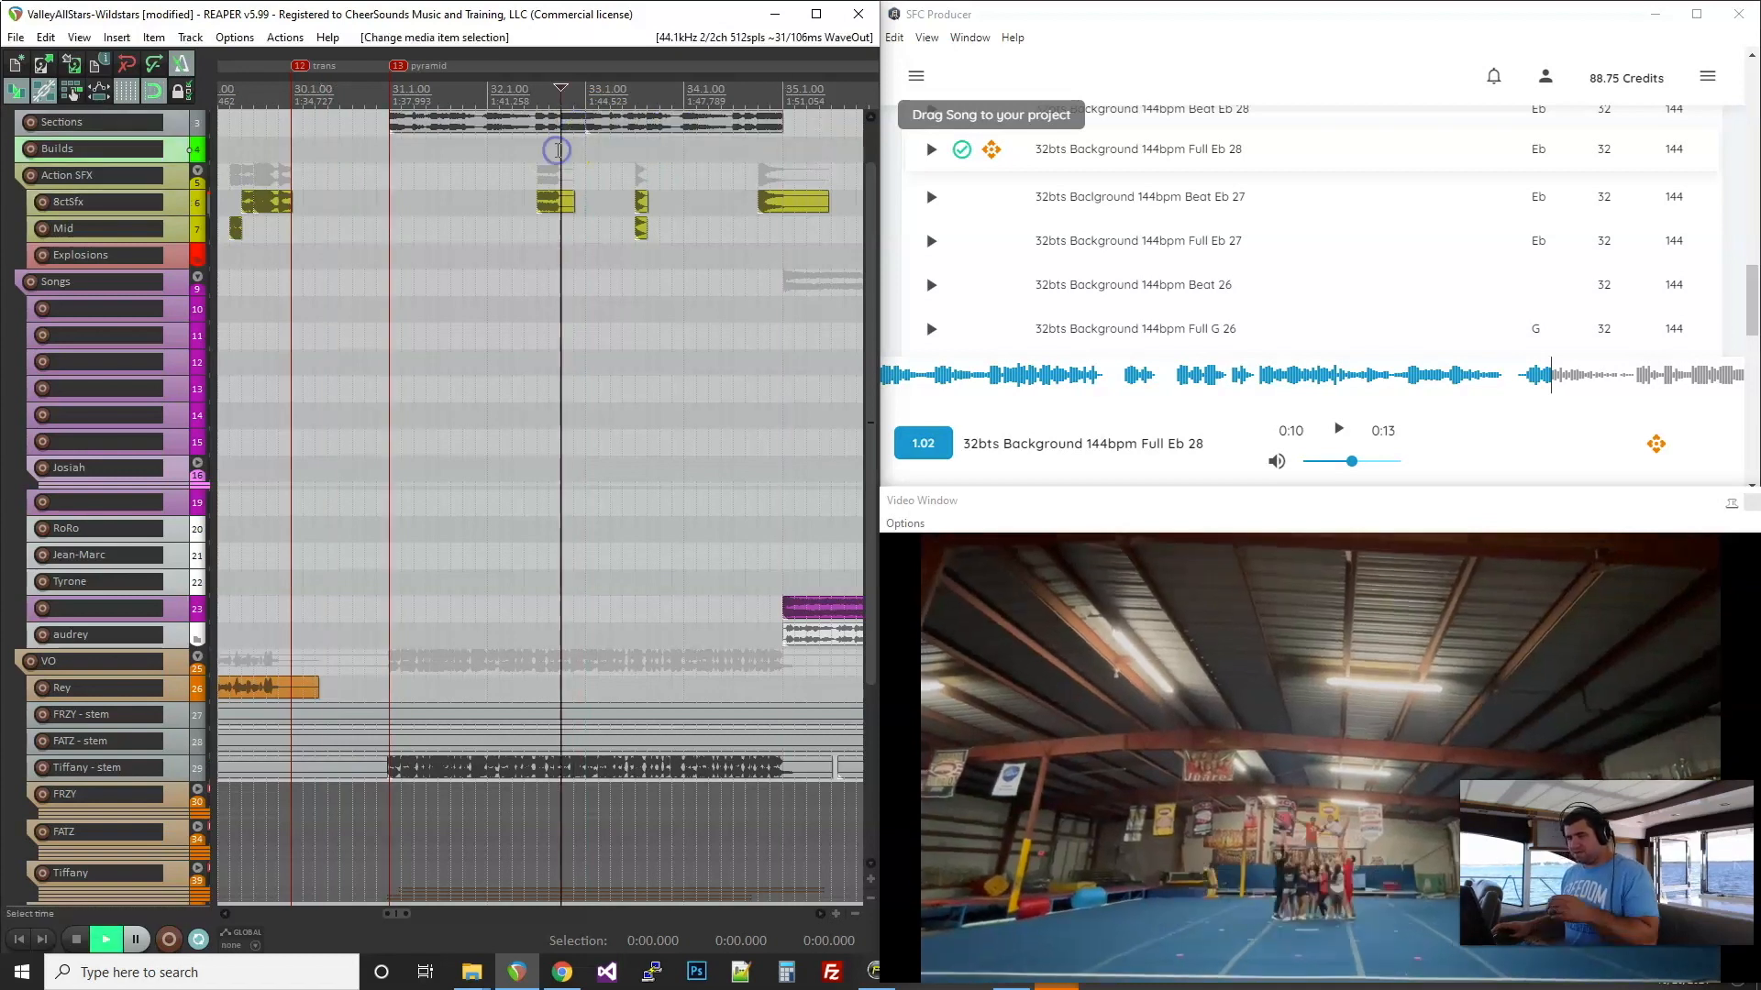
{"action": "key", "text": "space"}
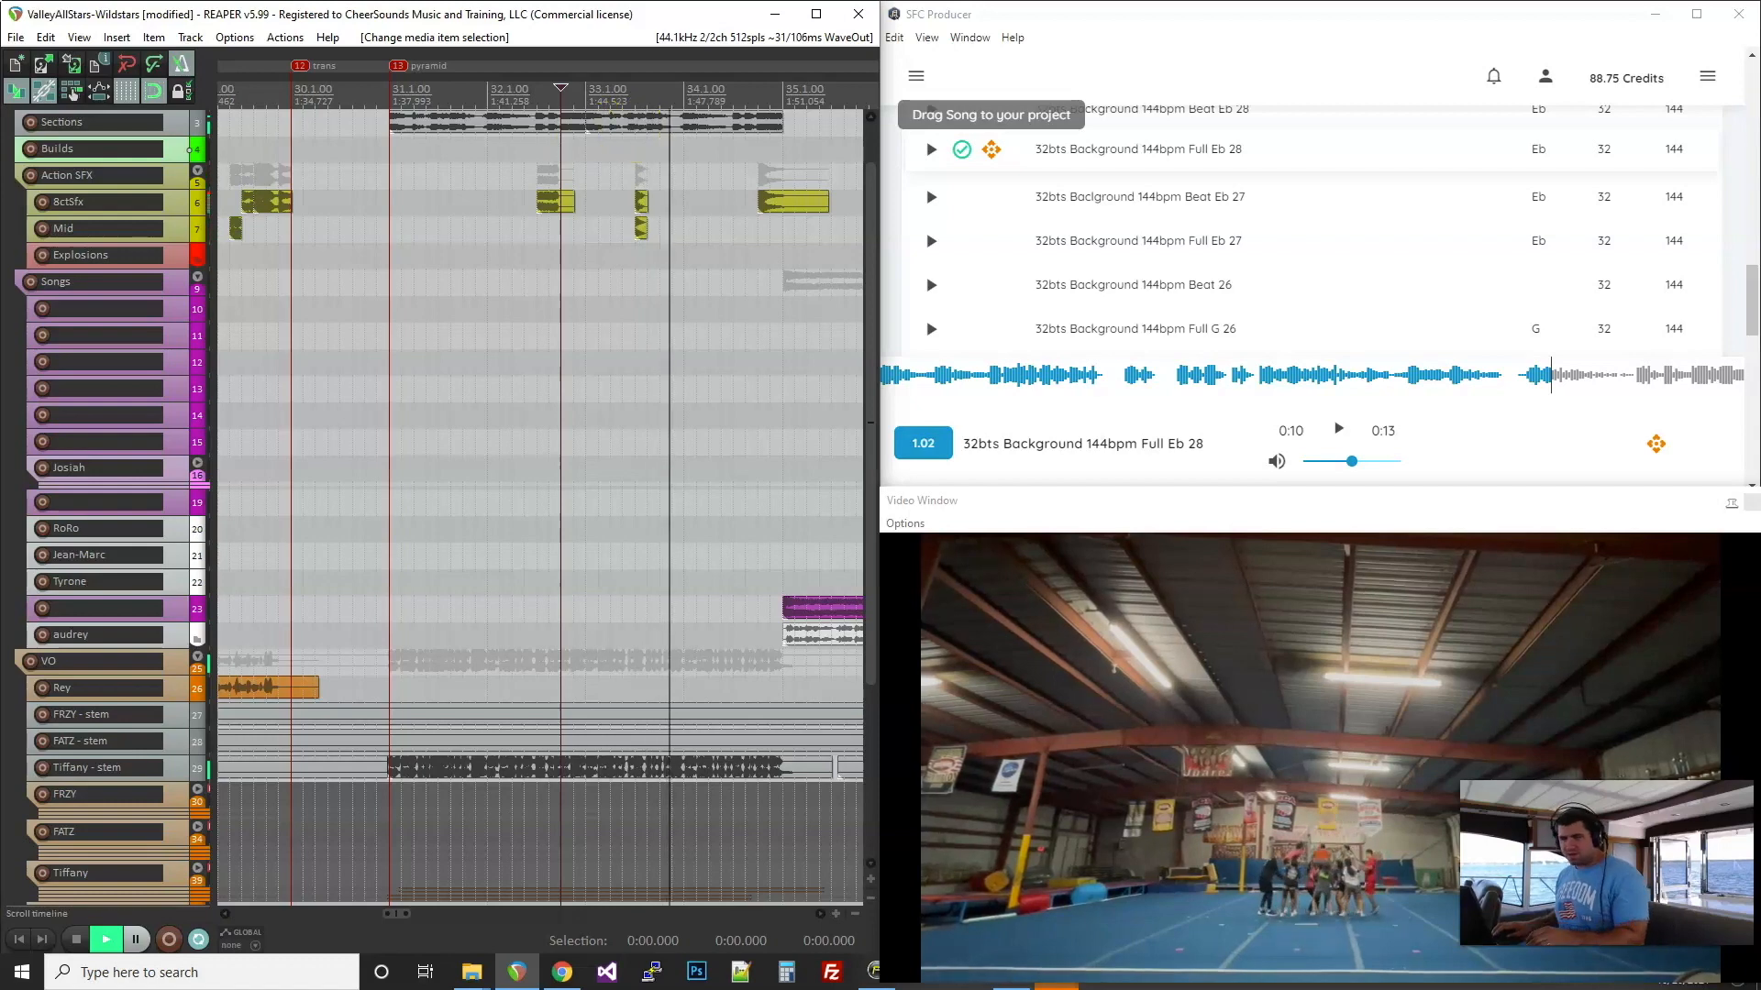
{"action": "key", "text": "space"}
Step: Split the duplicated background at 33.5.00 and trim the second piece's start to leave a gap above the hit effects, checking by playback
{"action": "scroll", "coordinate": [568, 205], "scroll_direction": "up", "scroll_amount": 3}
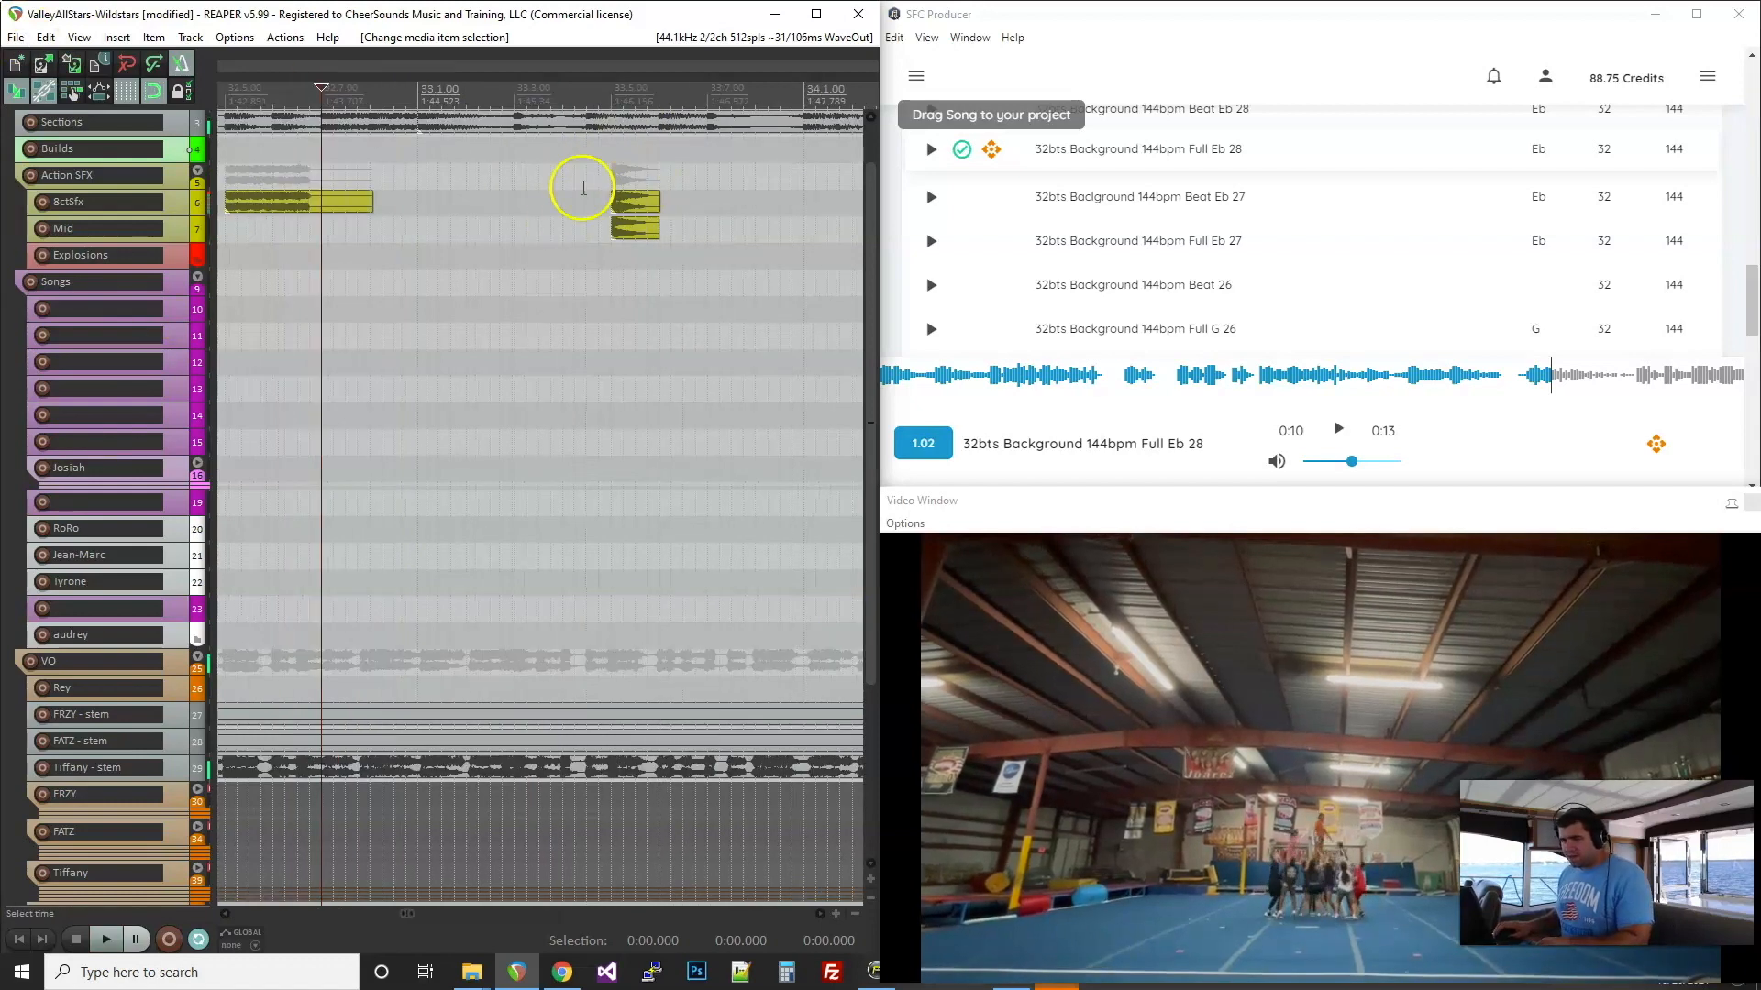
{"action": "left_click", "coordinate": [605, 140]}
{"action": "key", "text": "s"}
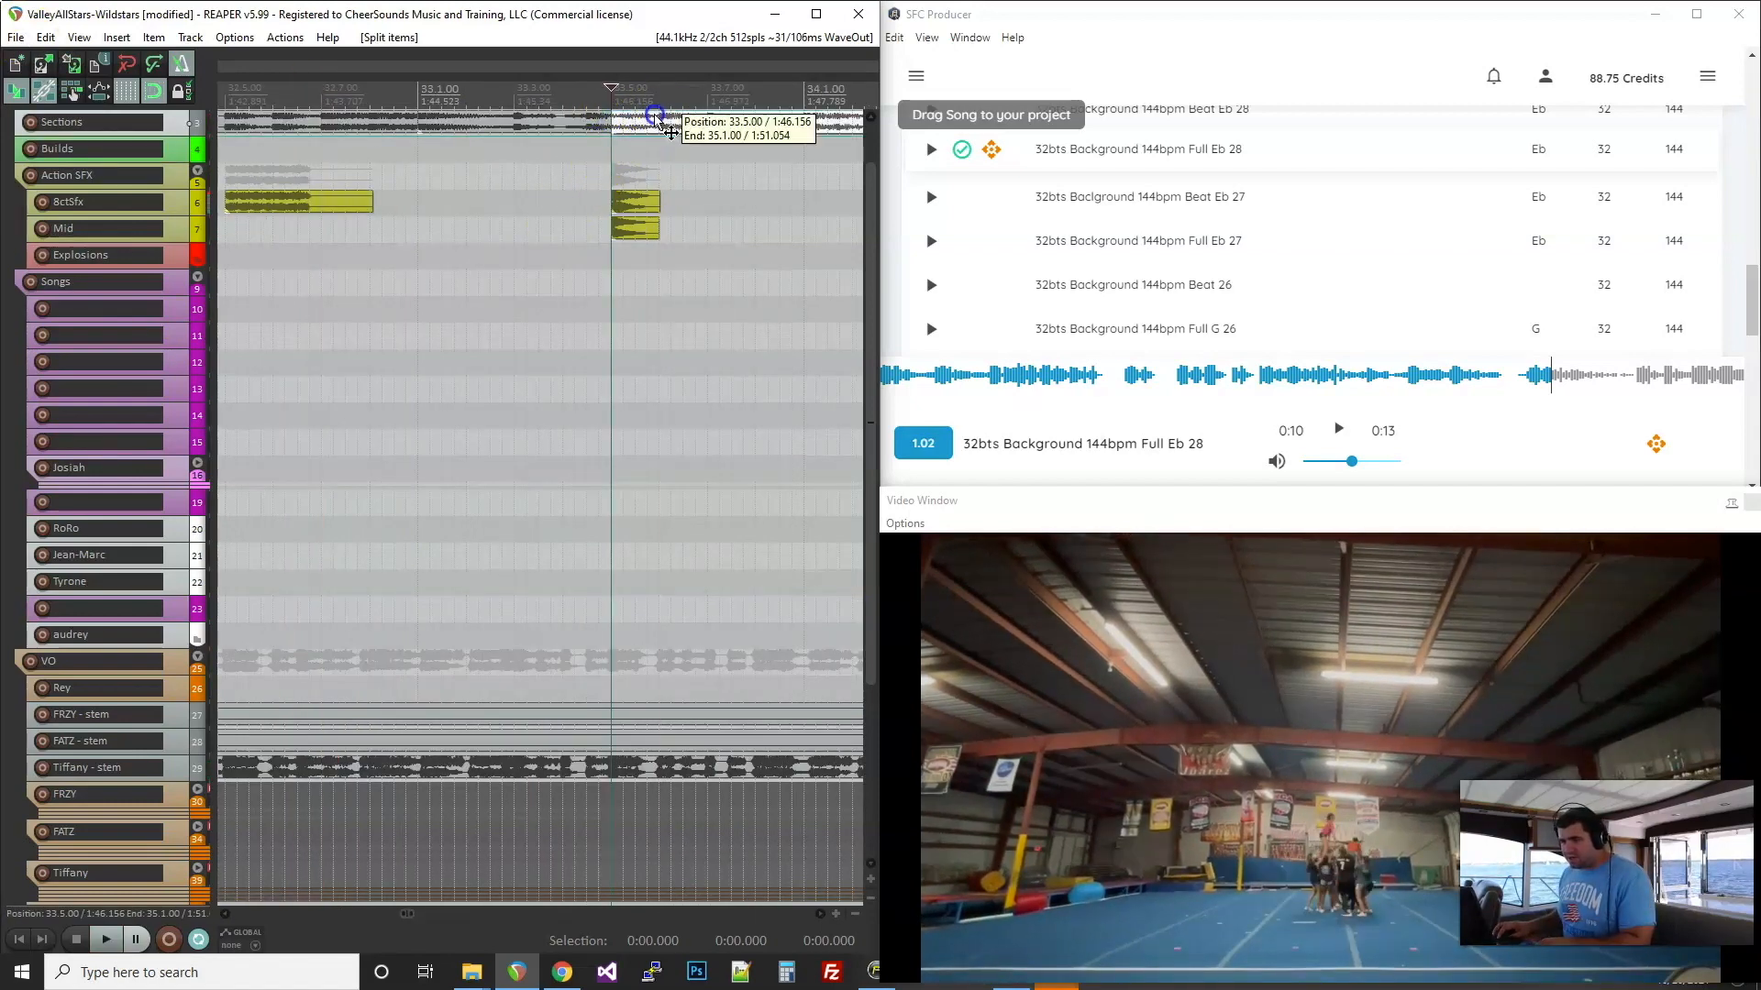
{"action": "left_click", "coordinate": [498, 161]}
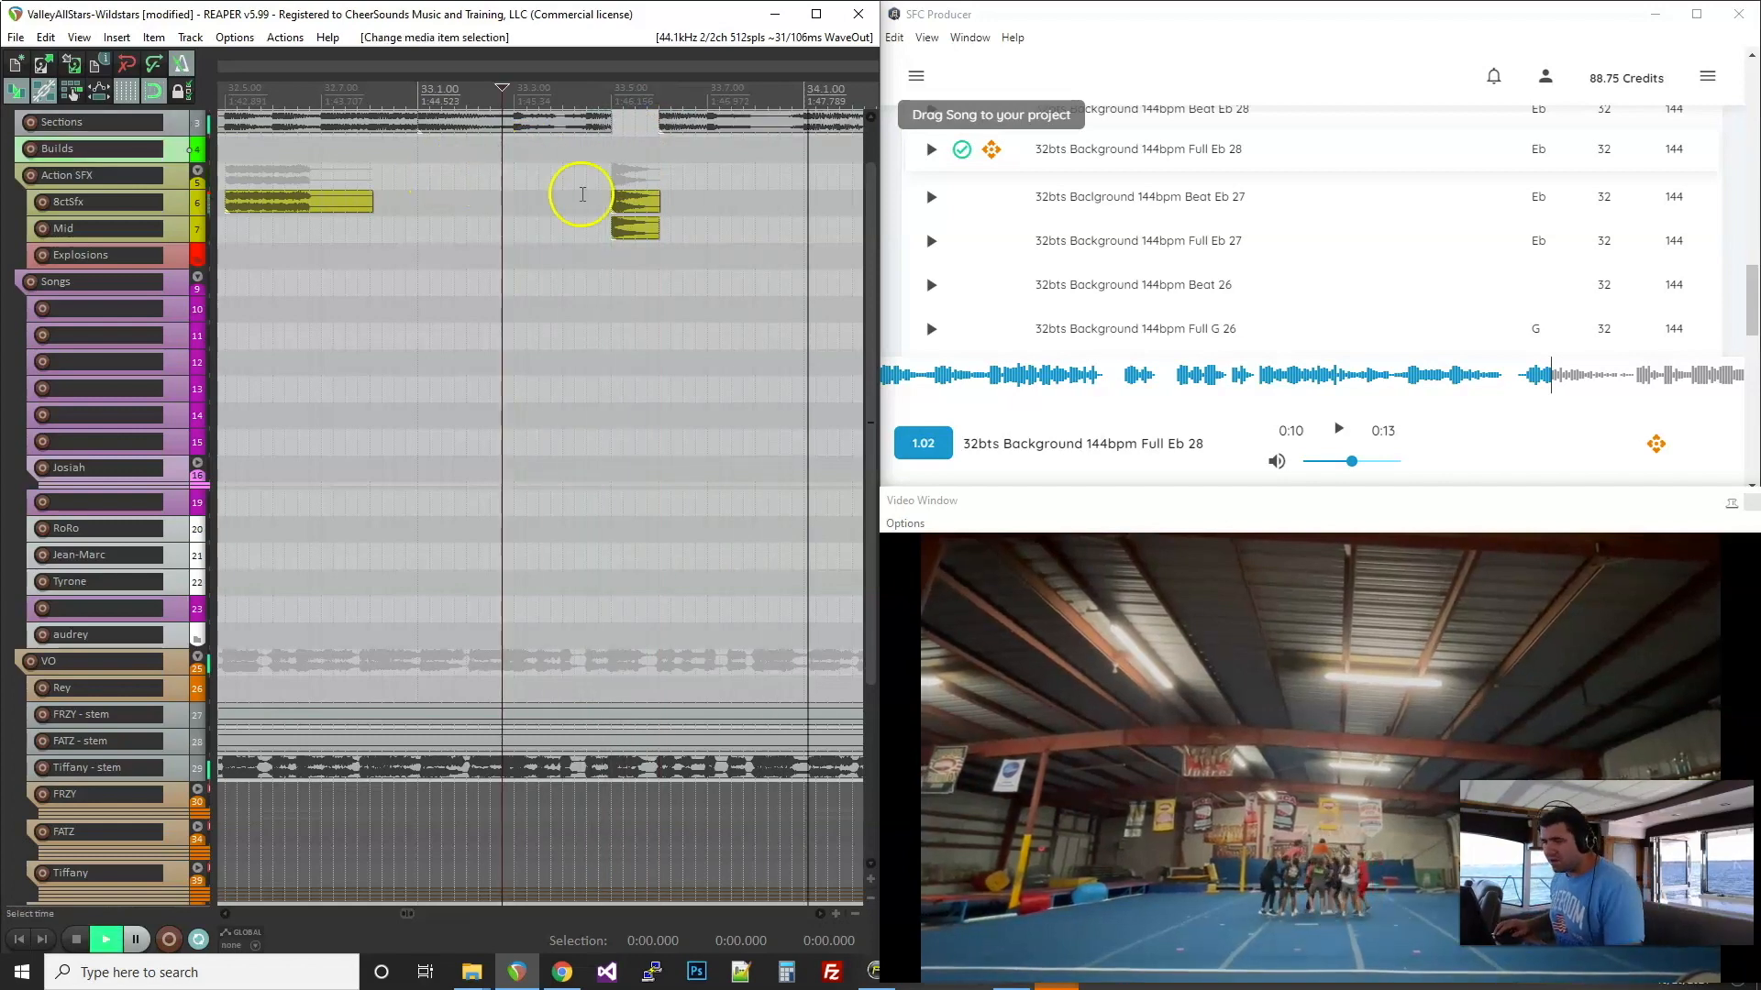
{"action": "scroll", "coordinate": [531, 196], "scroll_direction": "down", "scroll_amount": 4}
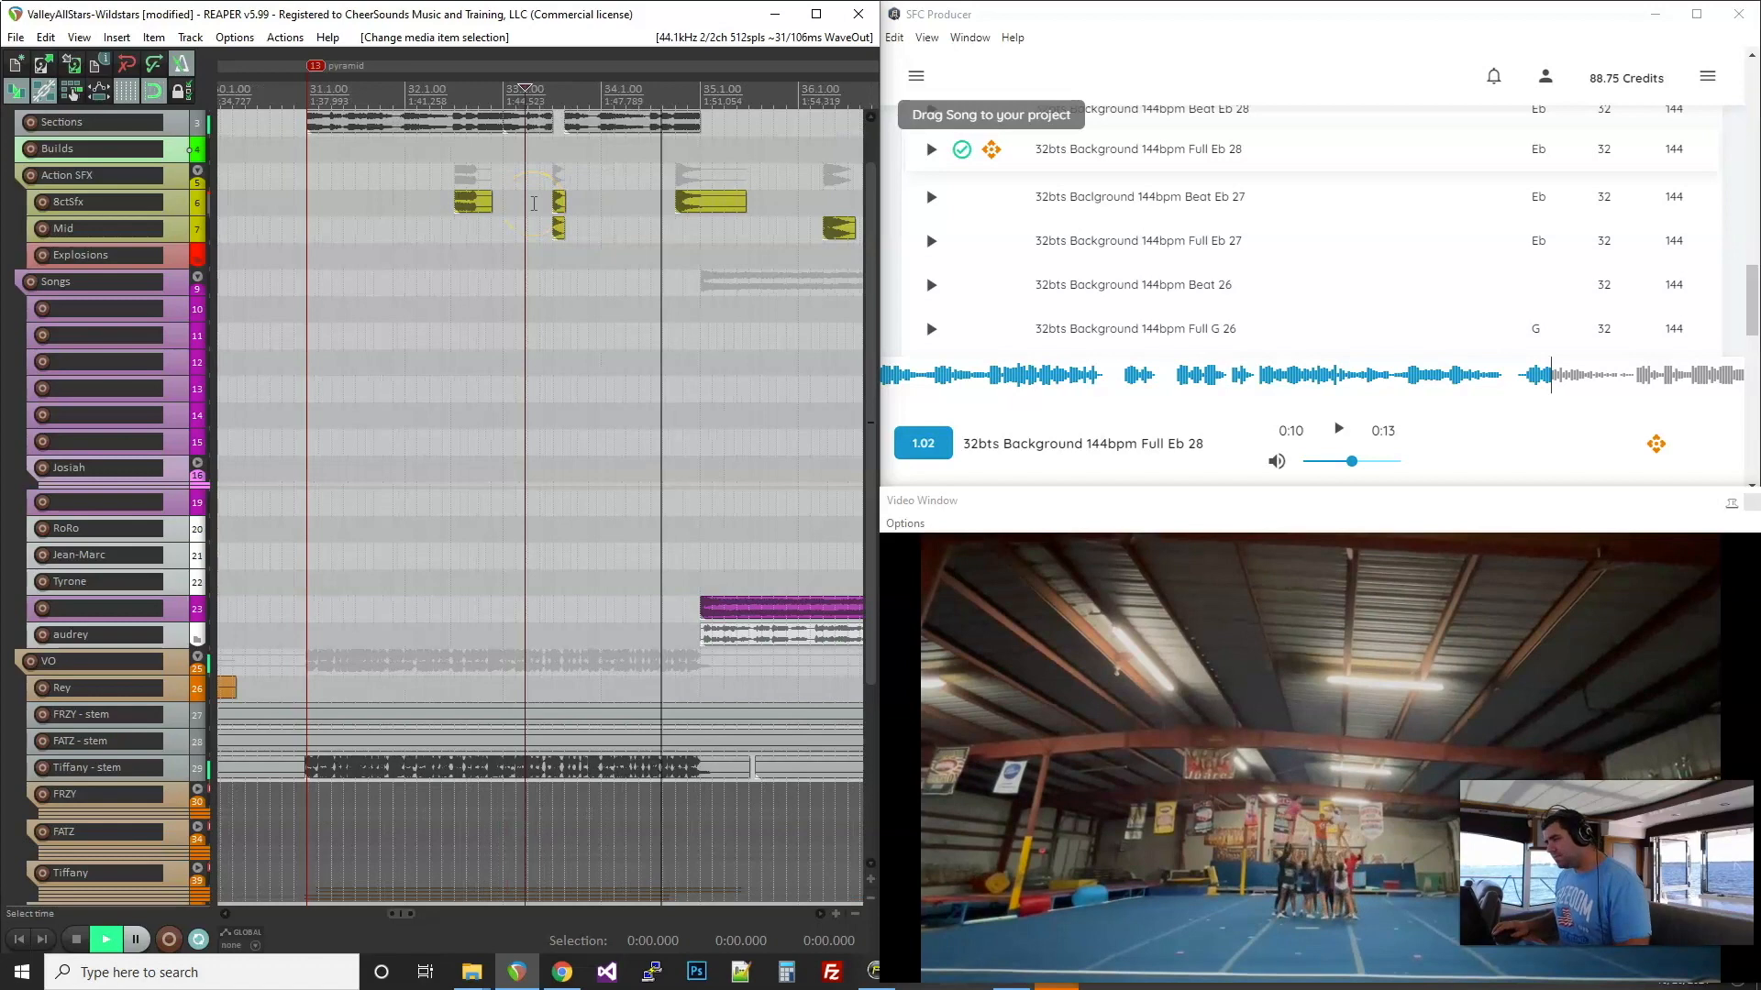
{"action": "scroll", "coordinate": [533, 202], "scroll_direction": "up", "scroll_amount": 2}
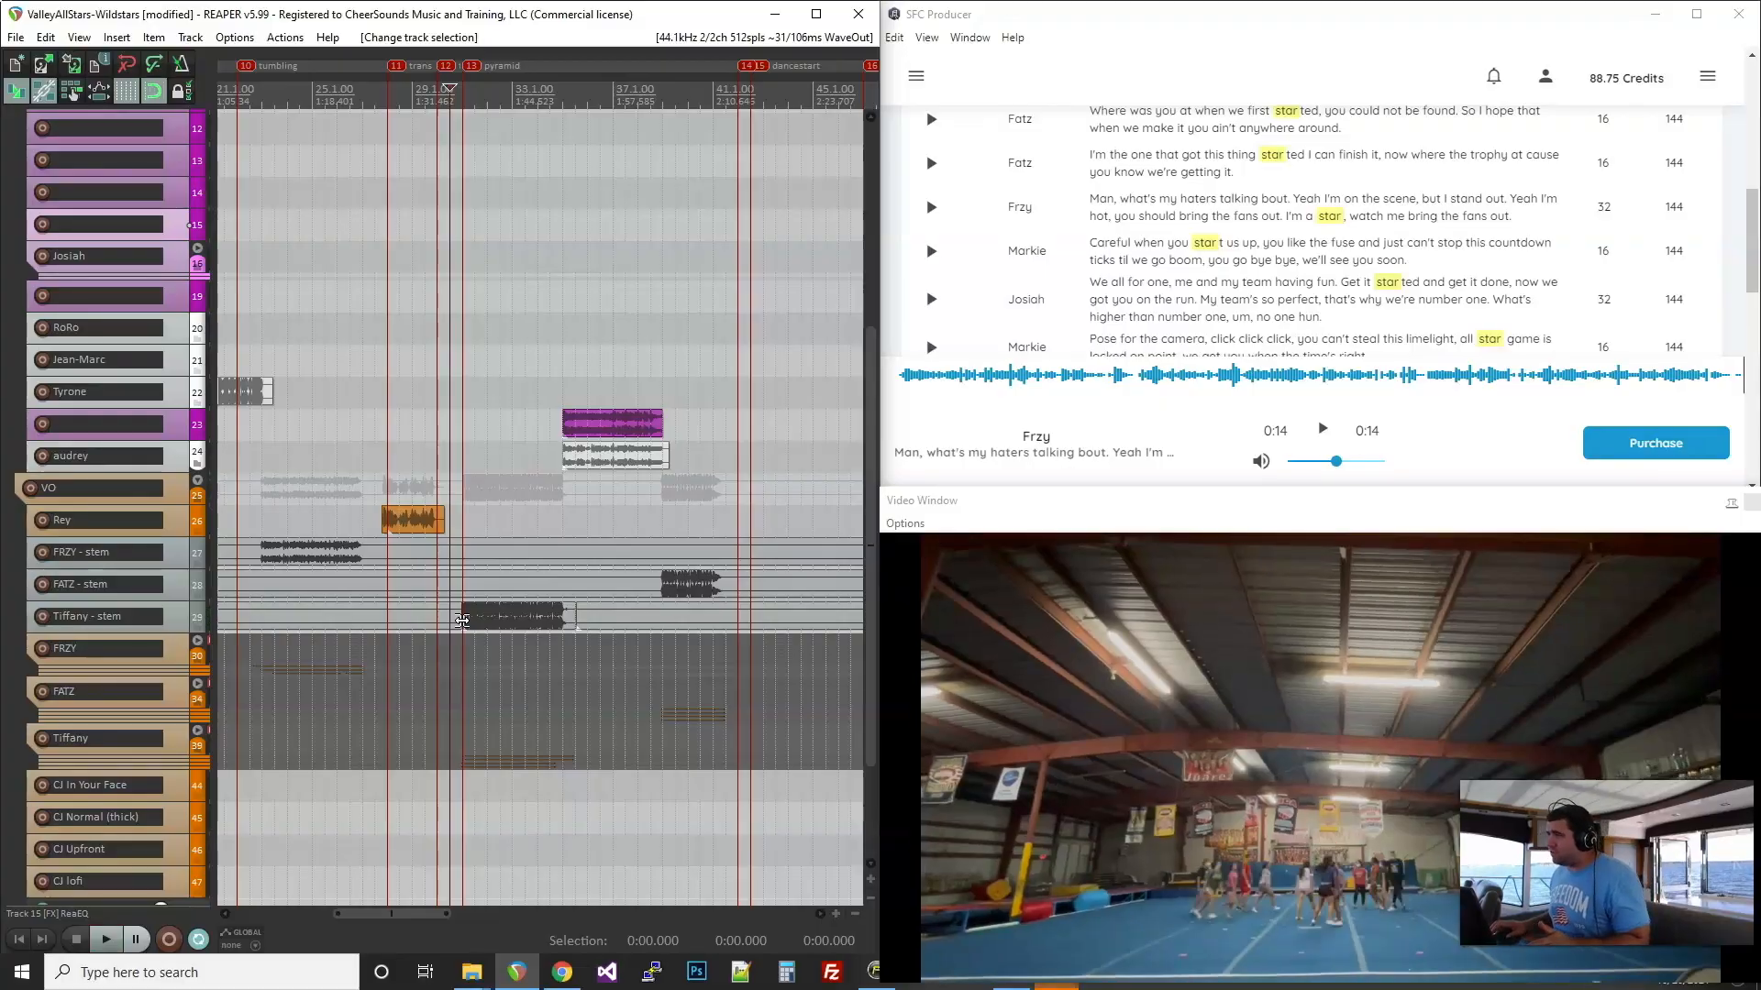
Step: Mute the pyramid voice-over item on stem track 29 and switch to the voice-over list in SFC Producer
{"action": "left_click", "coordinate": [478, 620]}
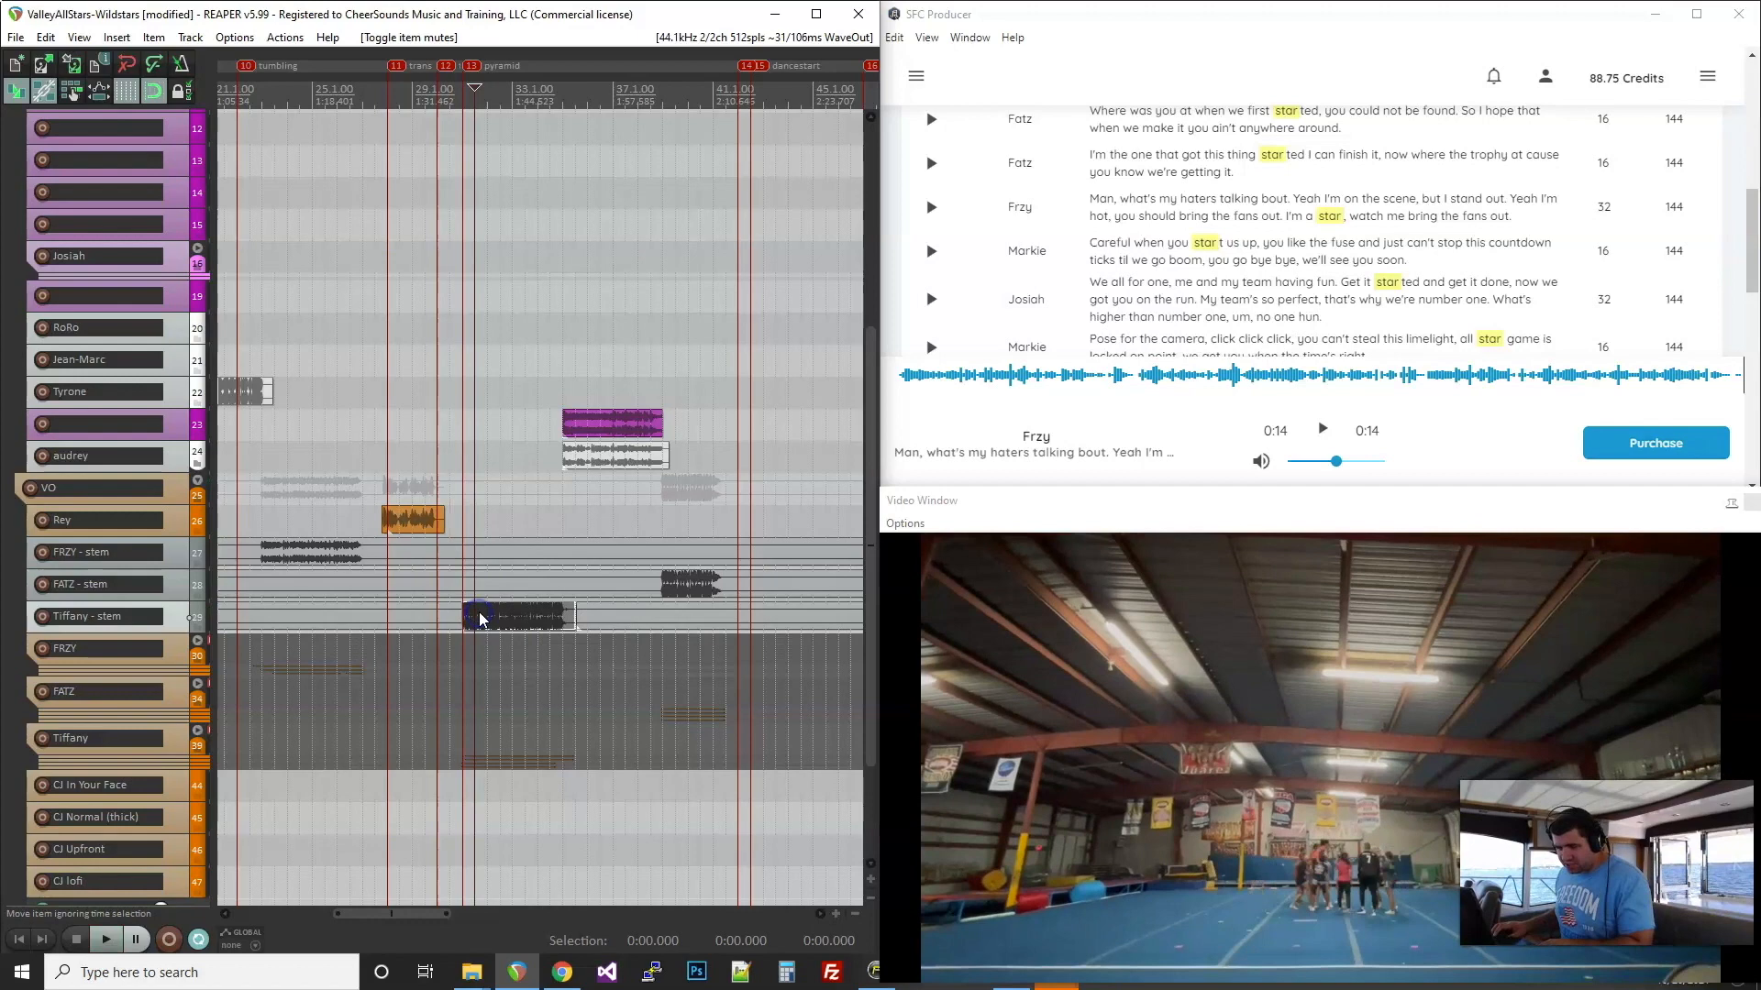
{"action": "left_click", "coordinate": [1128, 308]}
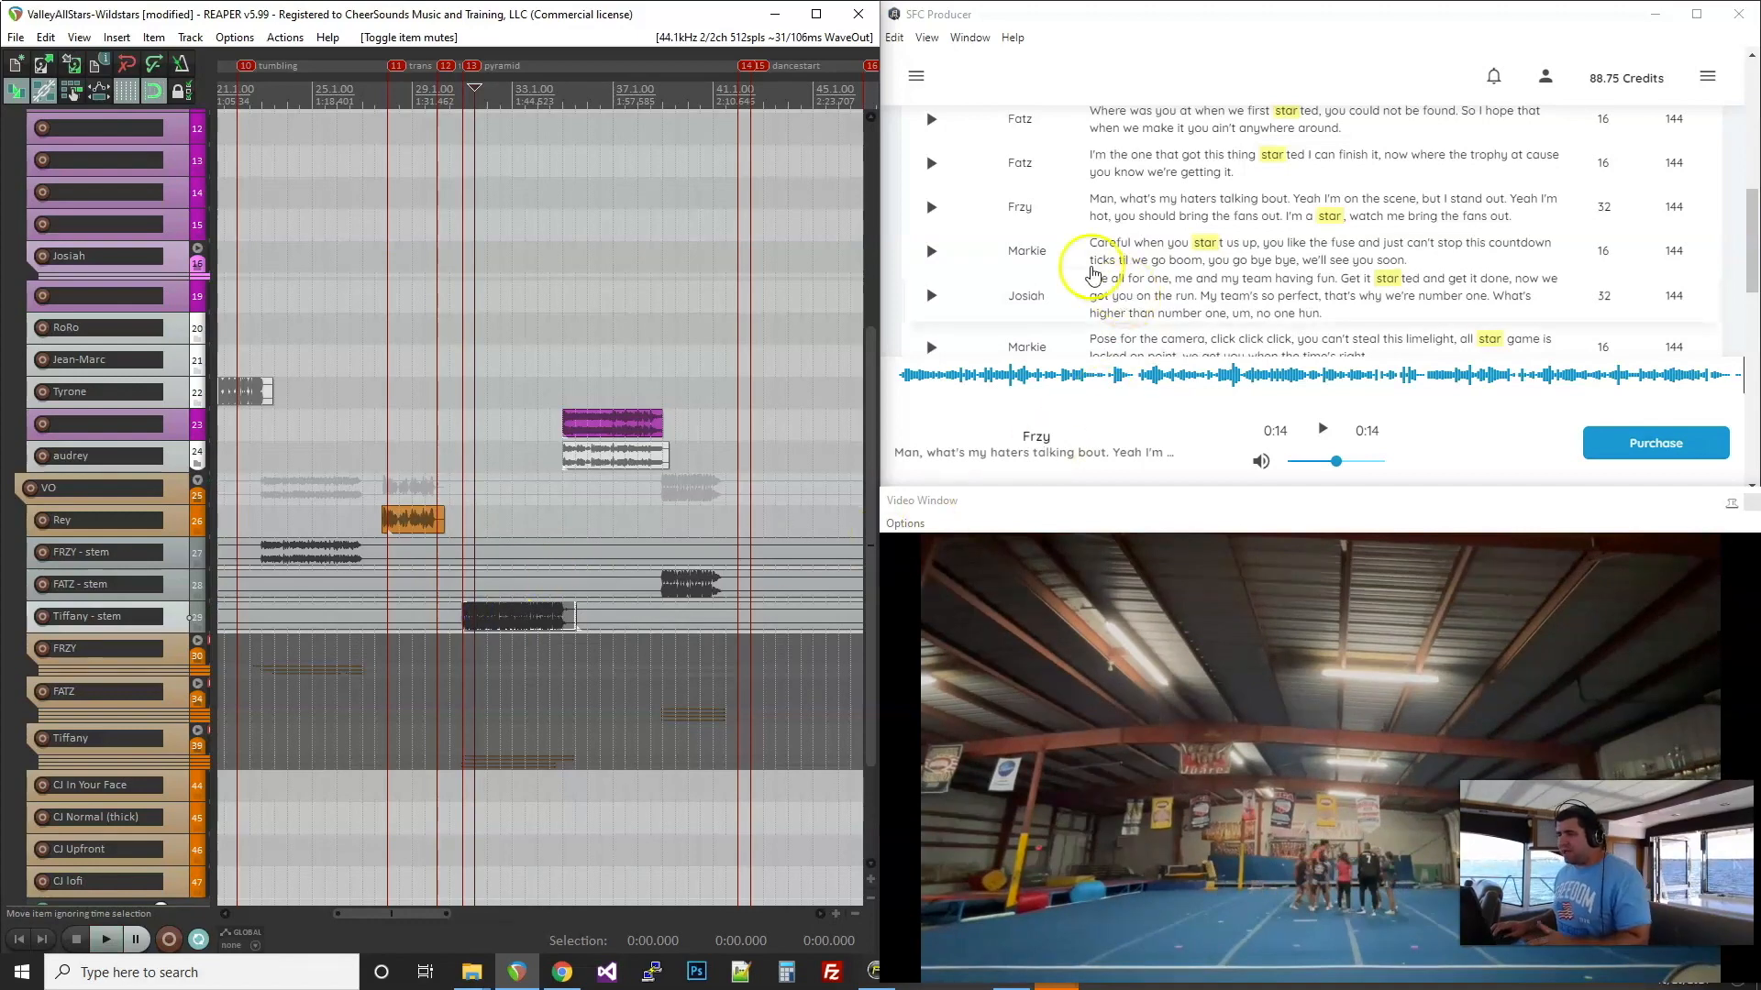
{"action": "left_click", "coordinate": [917, 75]}
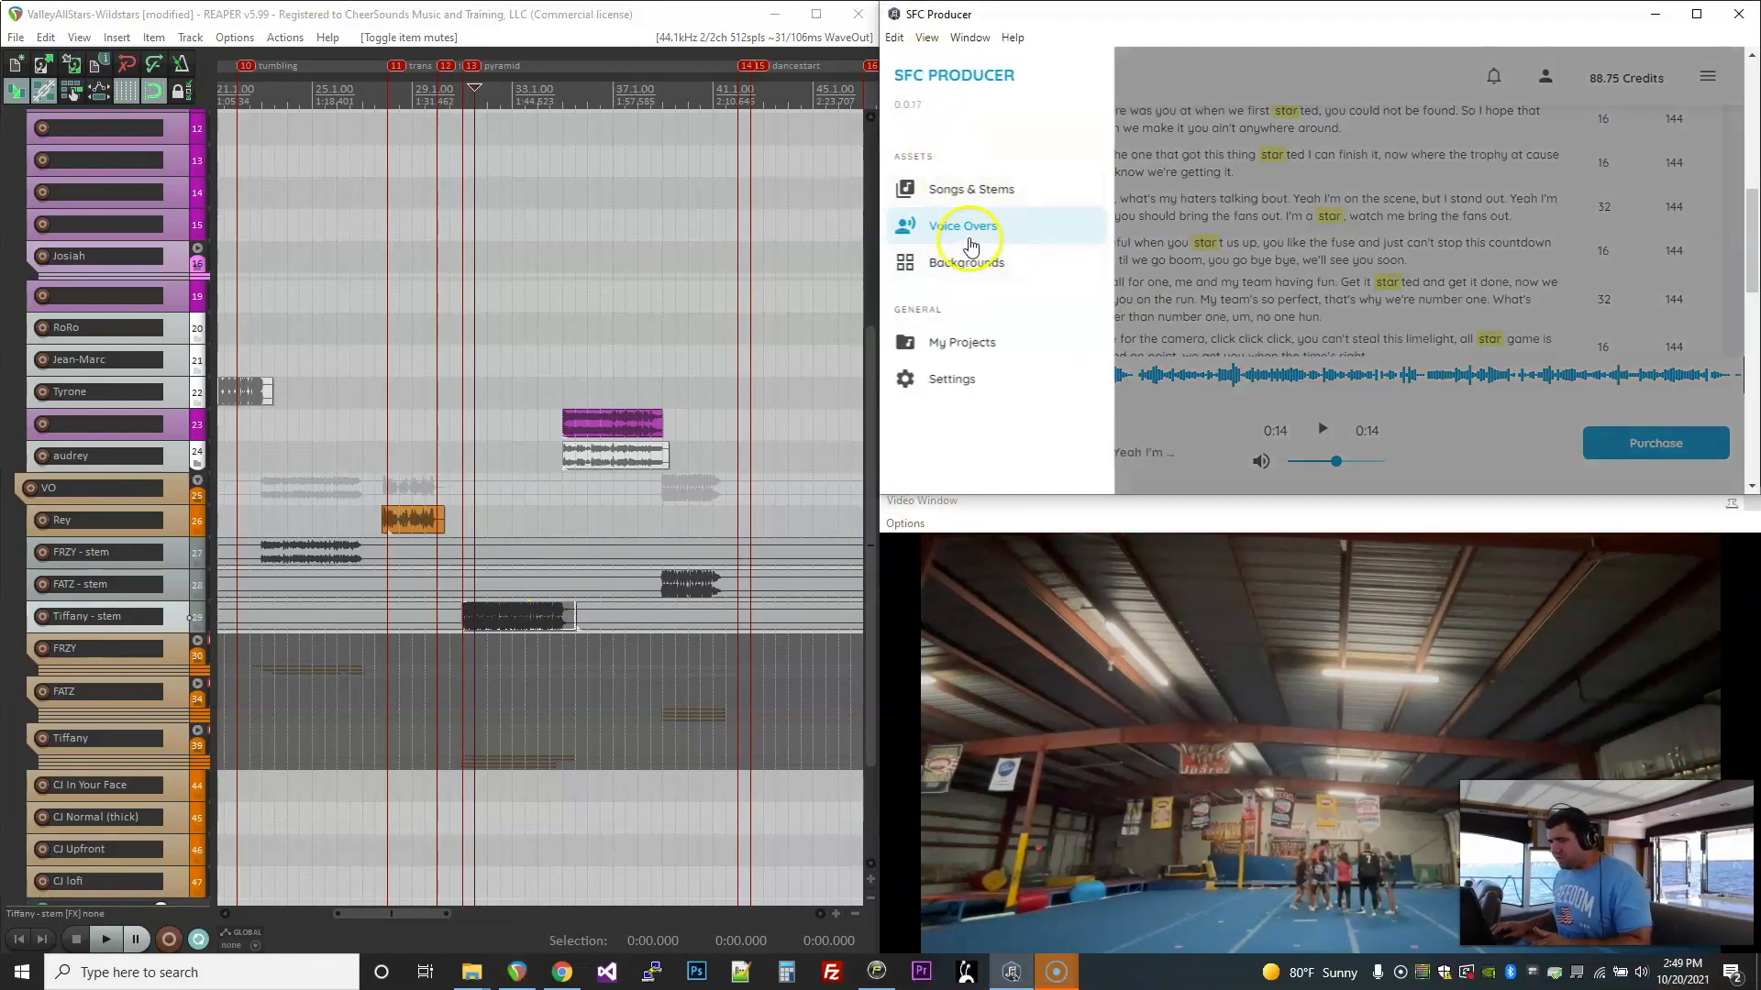
{"action": "left_click", "coordinate": [1197, 80]}
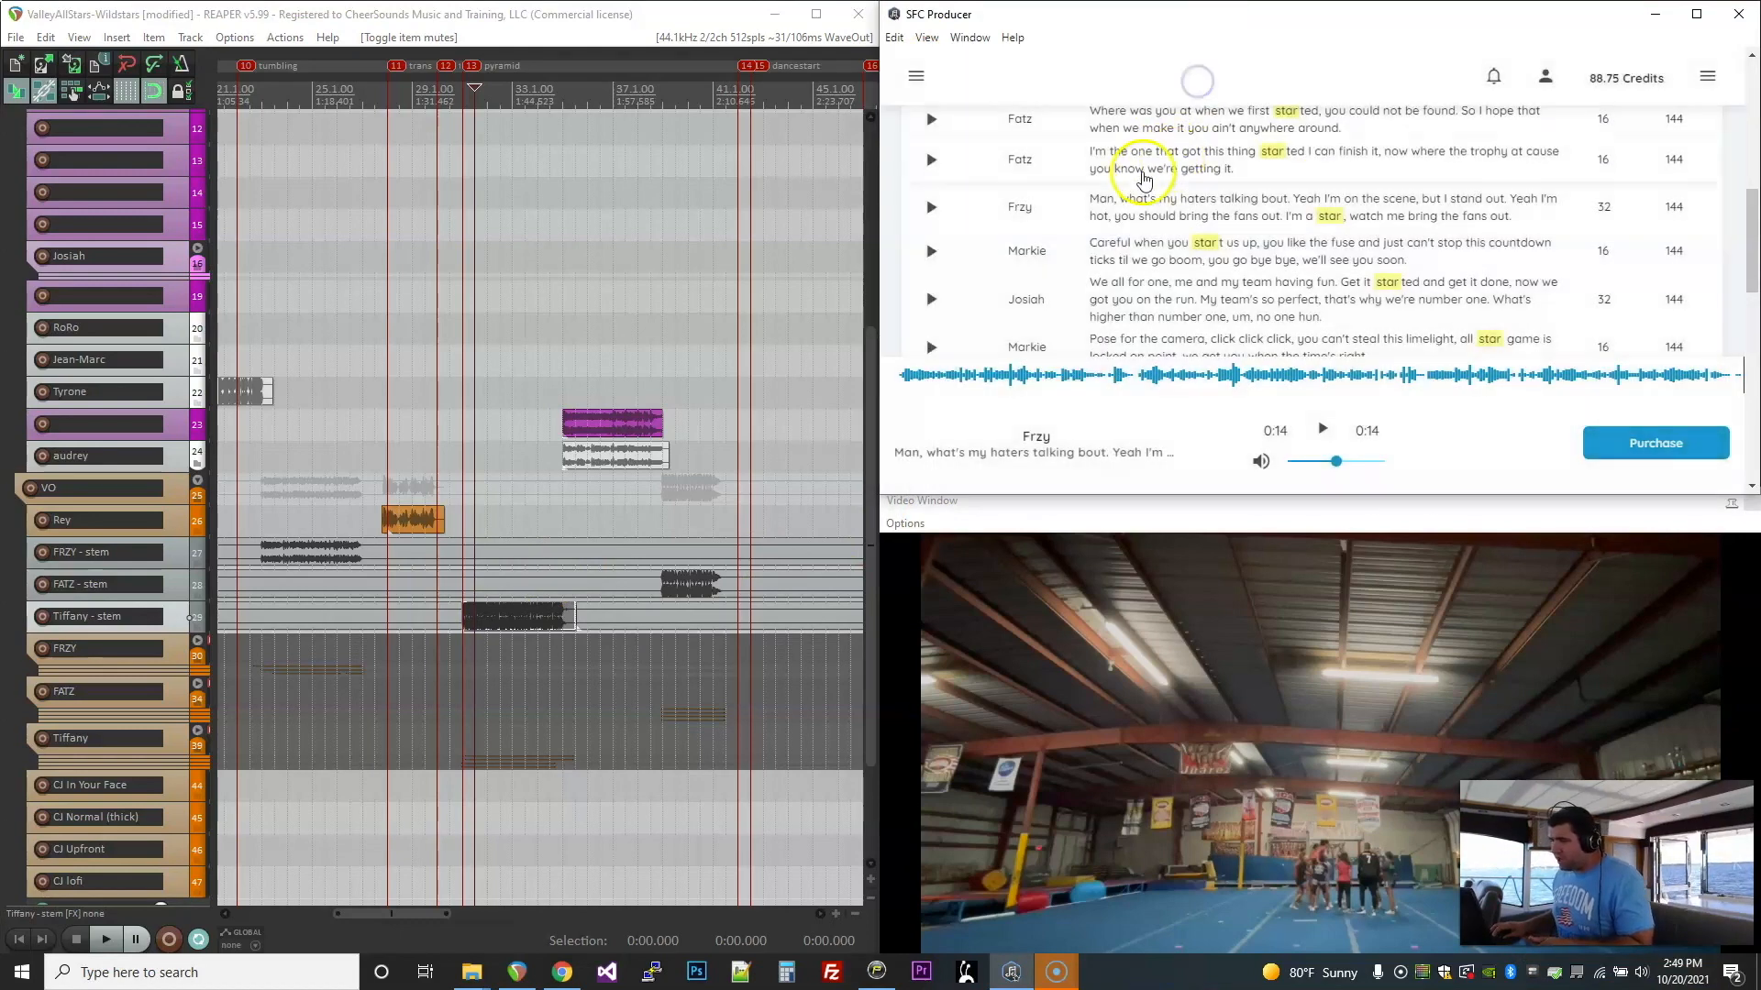
Step: Purchase the 32-count "Man, what's my haters talking bout" voice over and place it on track 14 at the pyramid marker
{"action": "left_click", "coordinate": [1369, 202]}
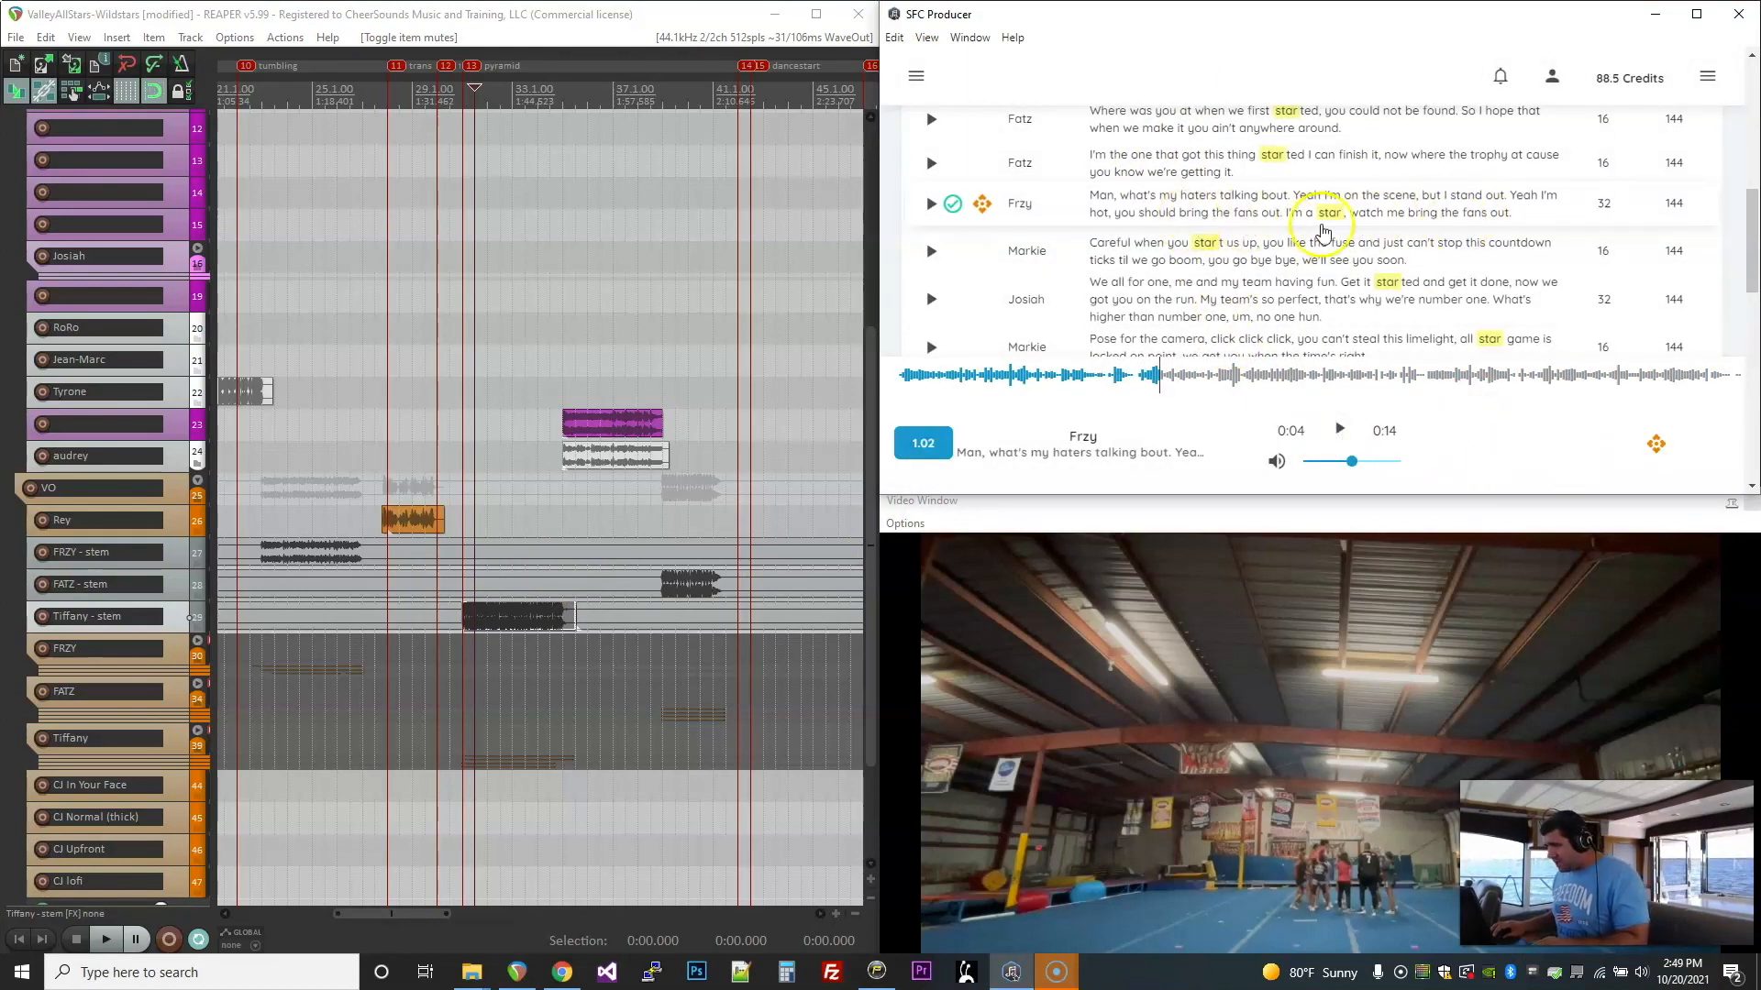
{"action": "left_click_drag", "start_coordinate": [1658, 440], "coordinate": [458, 192]}
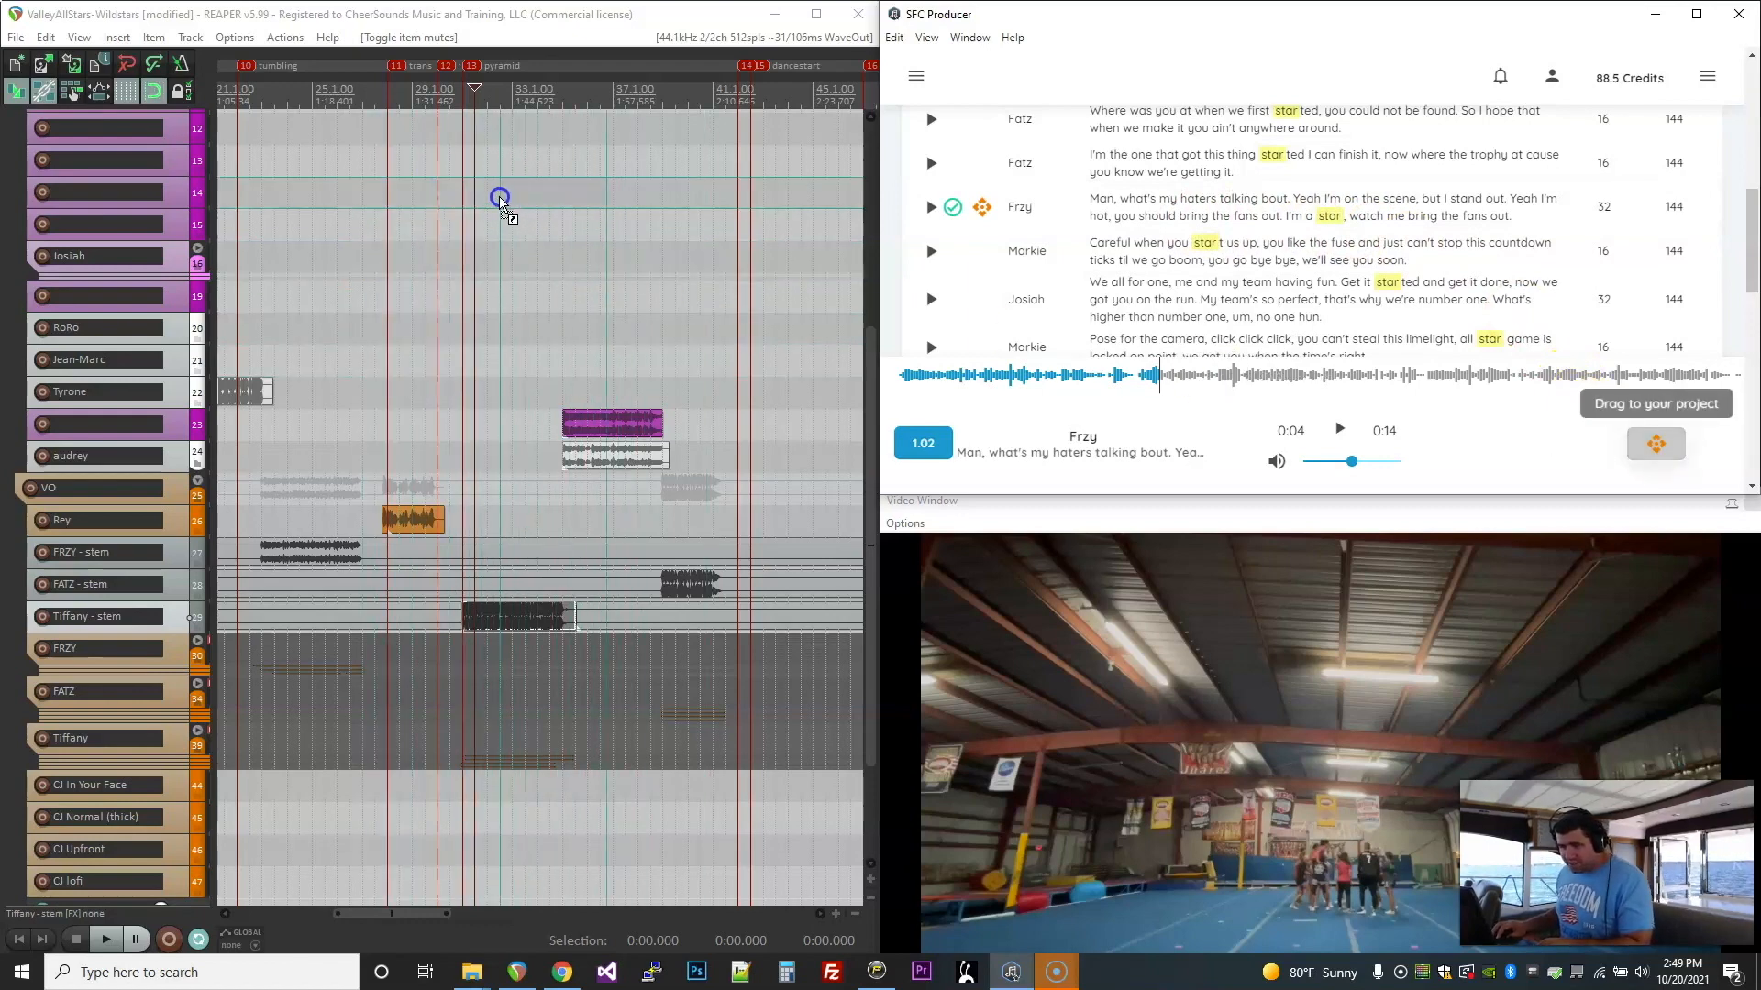
{"action": "key", "text": "space"}
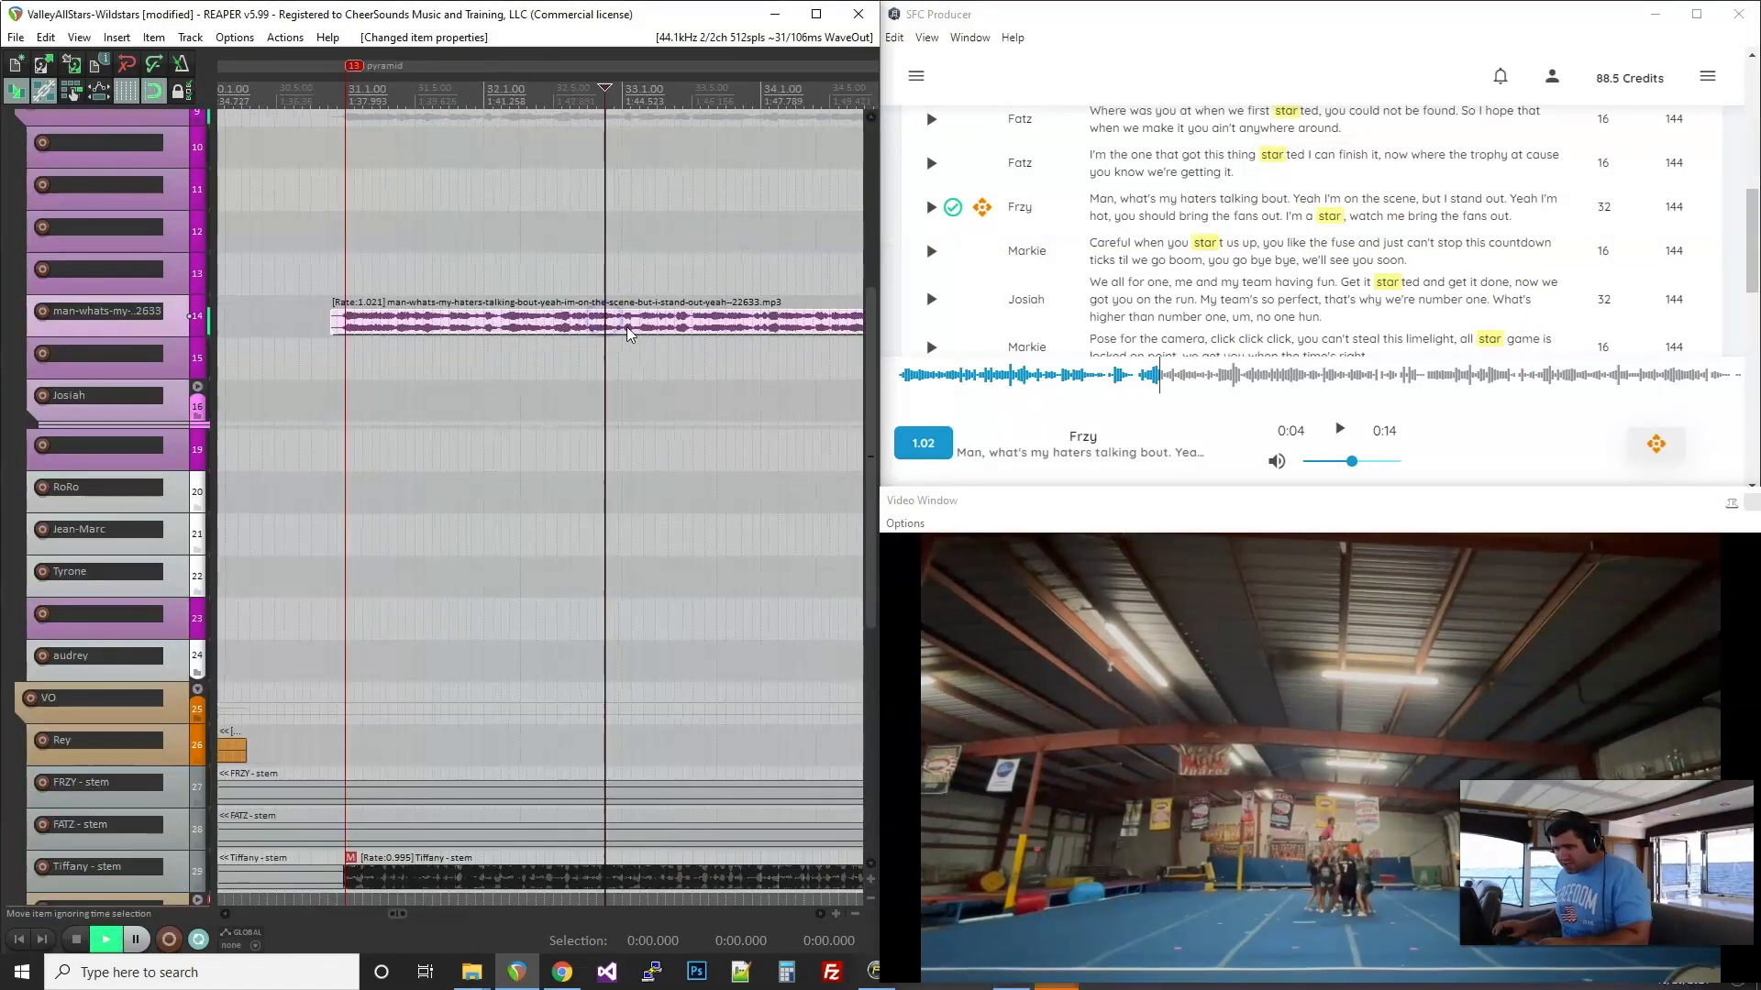
Step: Play back the new track 14 voice over soloed, and audition it with the rest of the pyramid mix
{"action": "key", "text": "F6"}
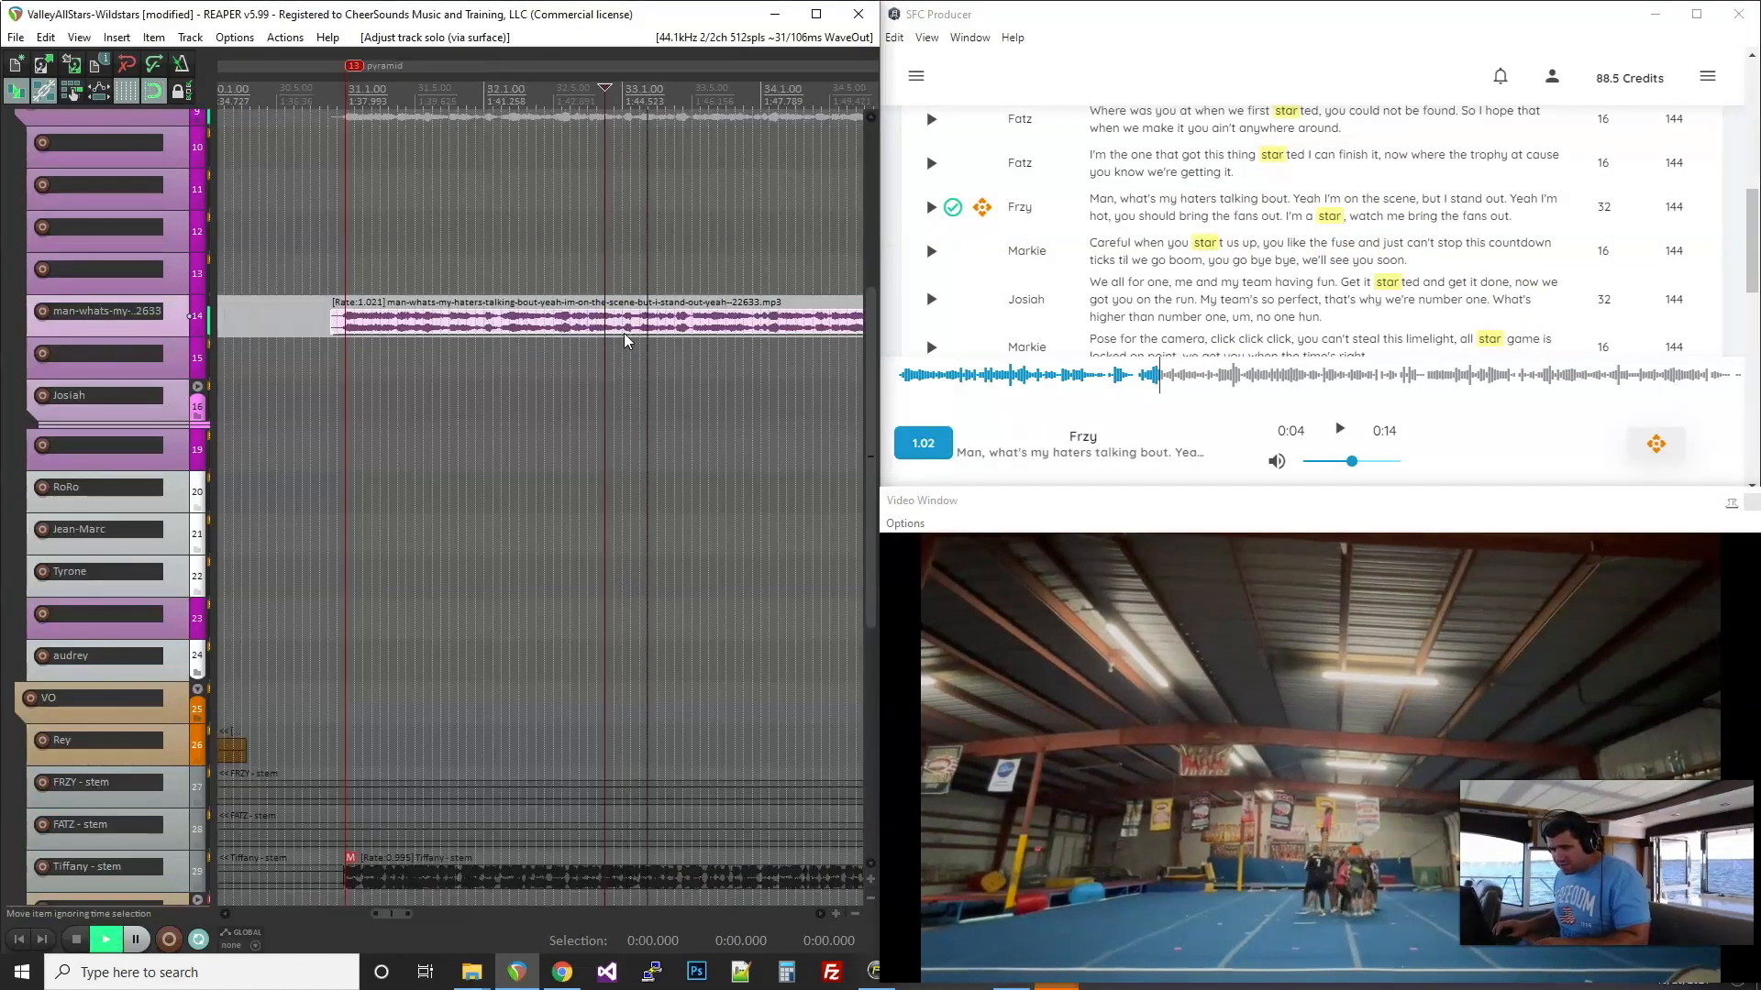
{"action": "scroll", "coordinate": [633, 339], "scroll_direction": "down", "scroll_amount": 2}
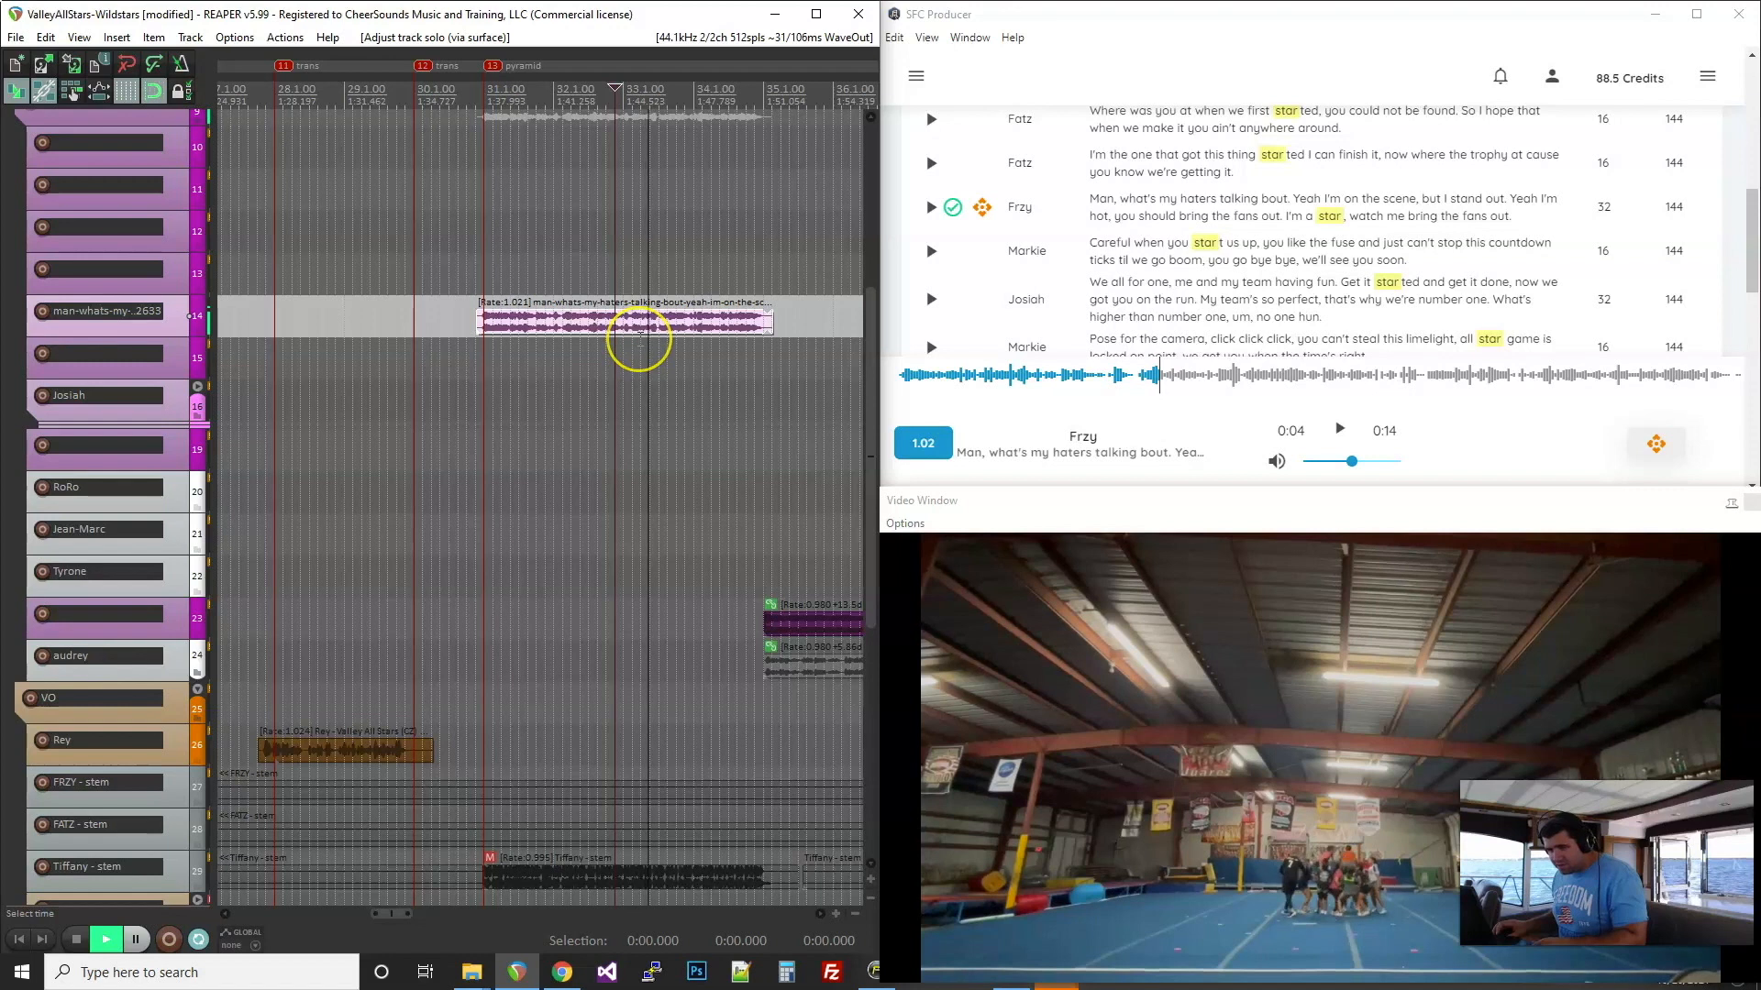
{"action": "scroll", "coordinate": [639, 337], "scroll_direction": "up", "scroll_amount": 2}
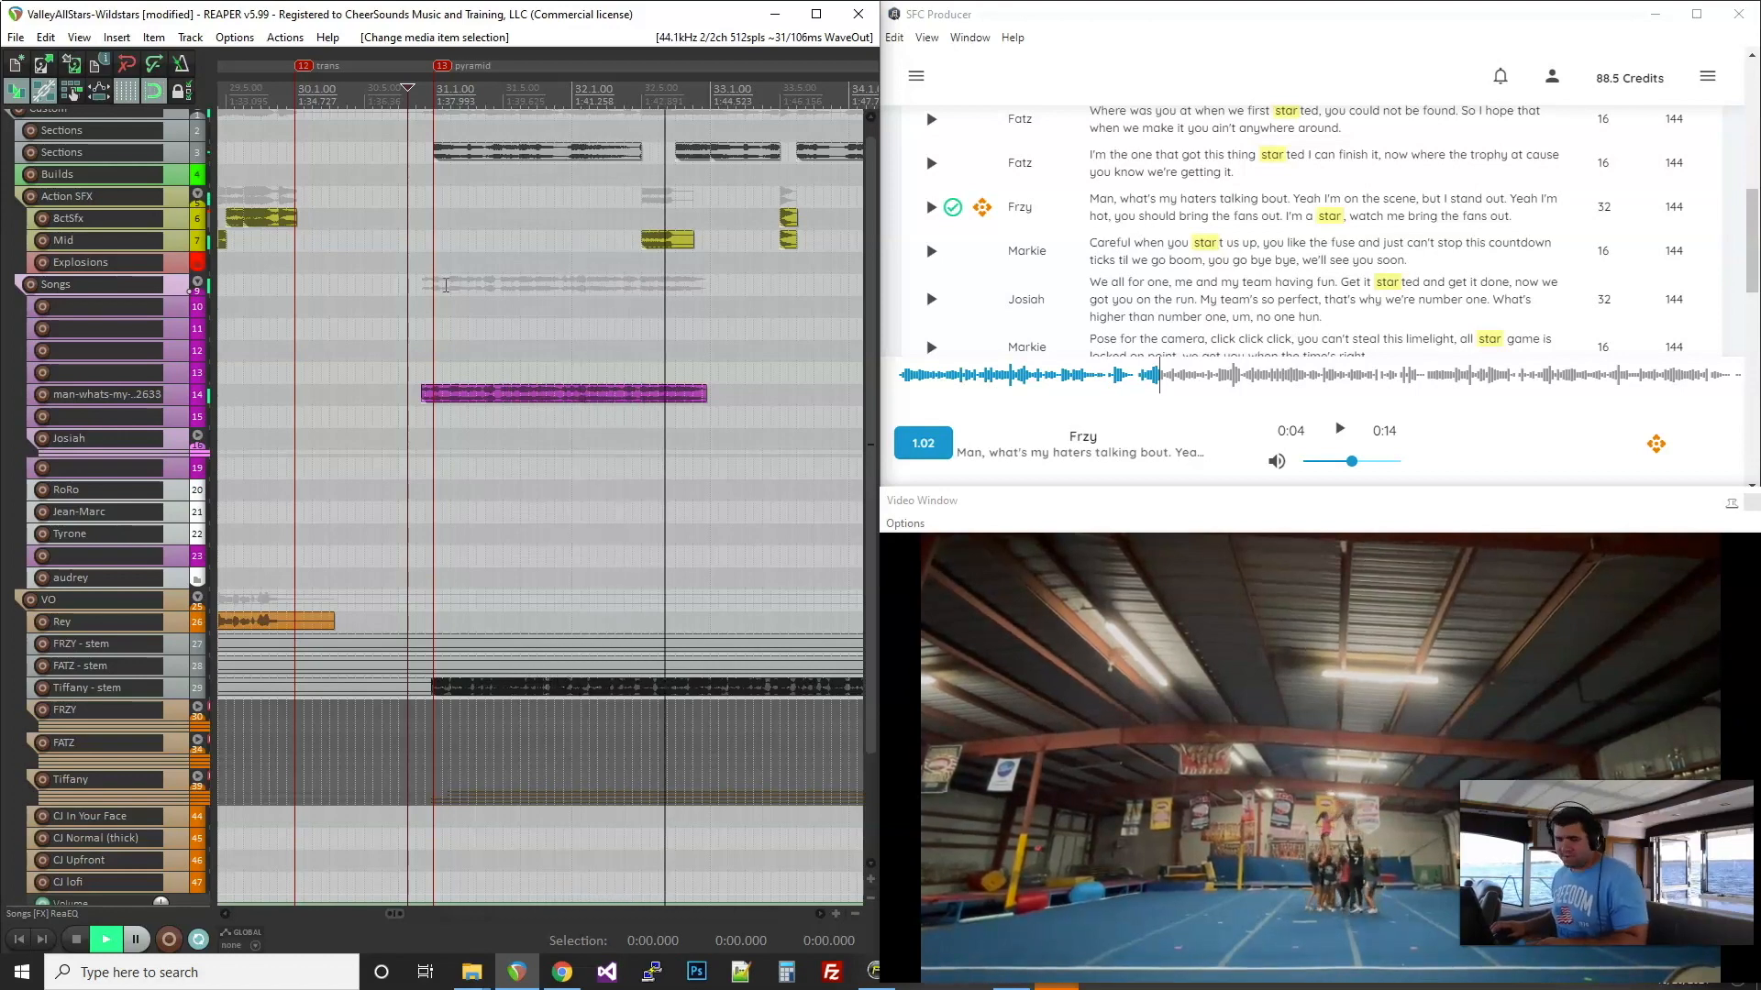
{"action": "scroll", "coordinate": [550, 224], "scroll_direction": "down", "scroll_amount": 1}
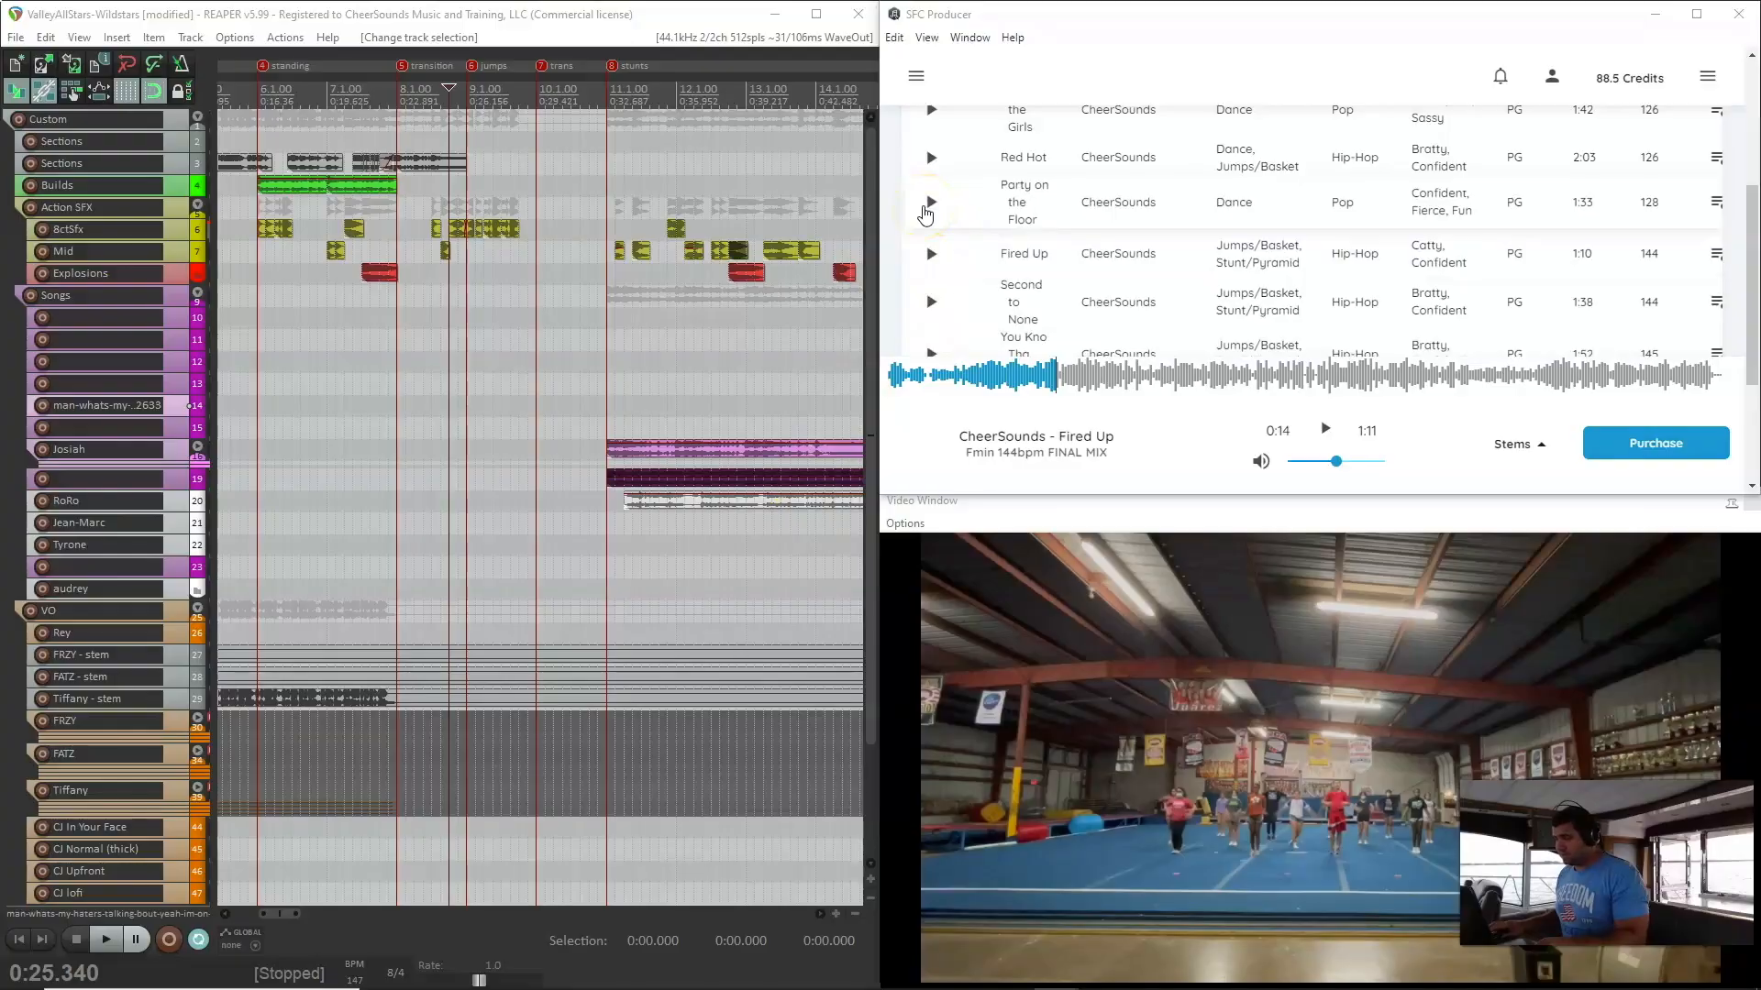
Step: Purchase the CheerSounds song Fired Up and place its Fmin 144bpm FINAL MIX on track 12
{"action": "left_click", "coordinate": [1248, 385]}
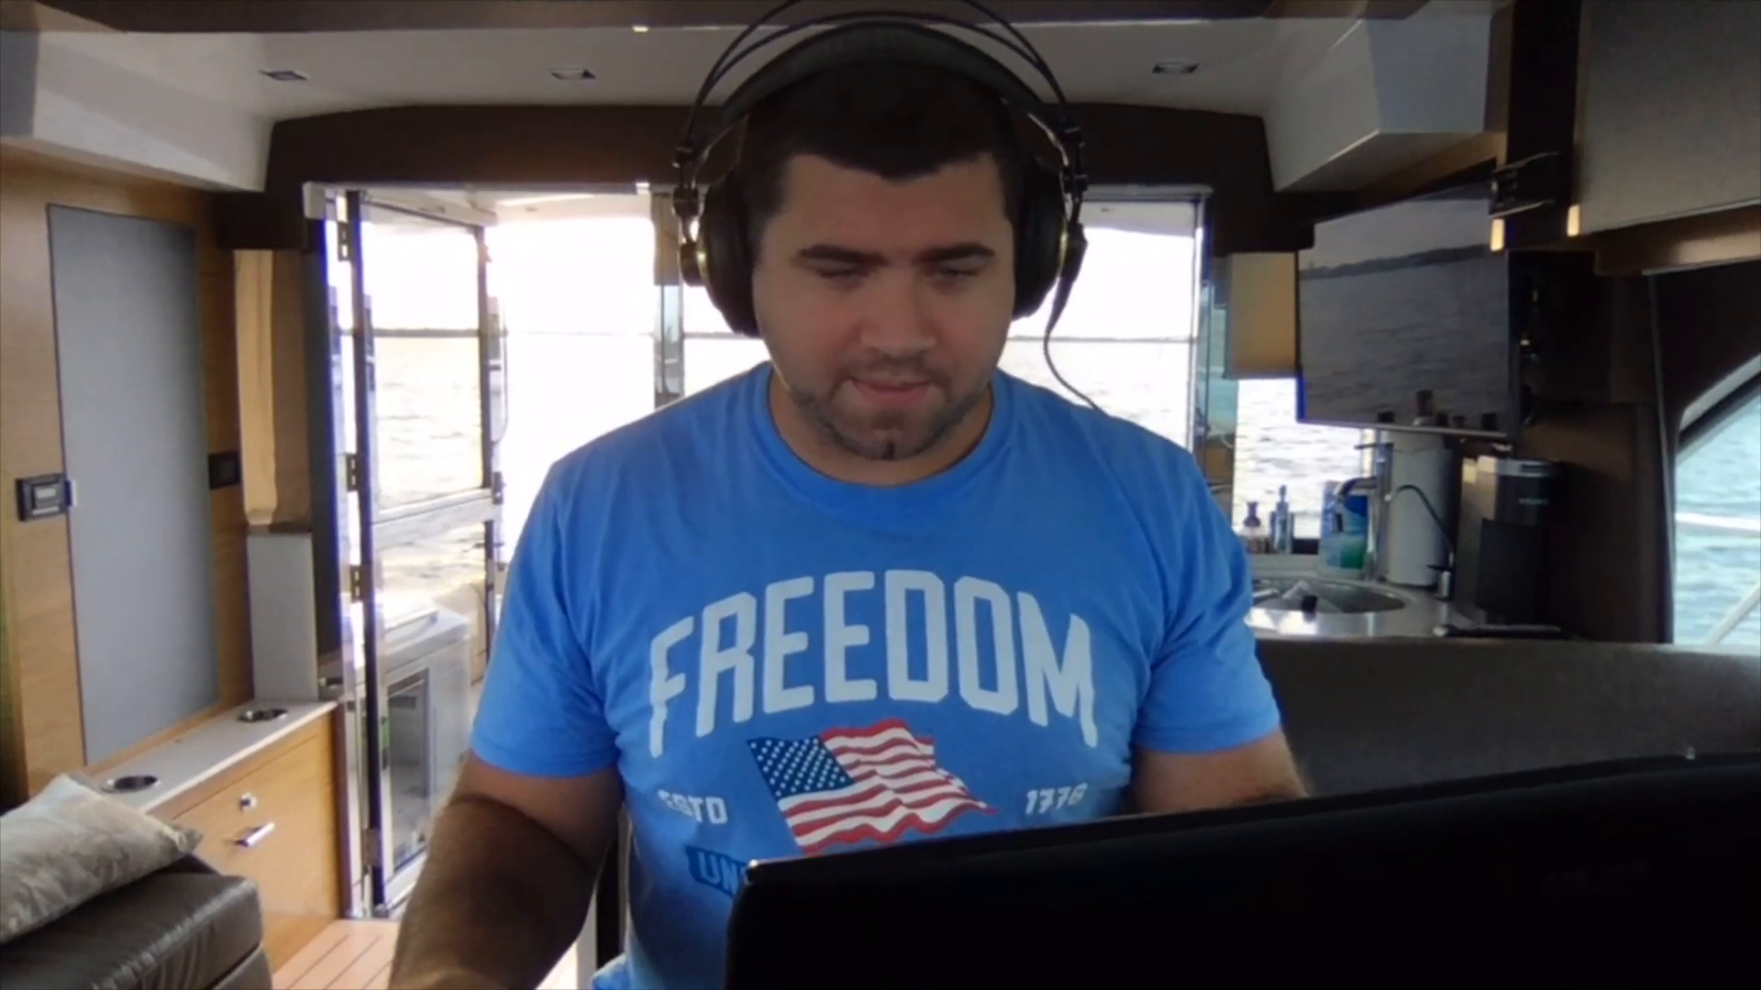
{"action": "left_click", "coordinate": [1533, 444]}
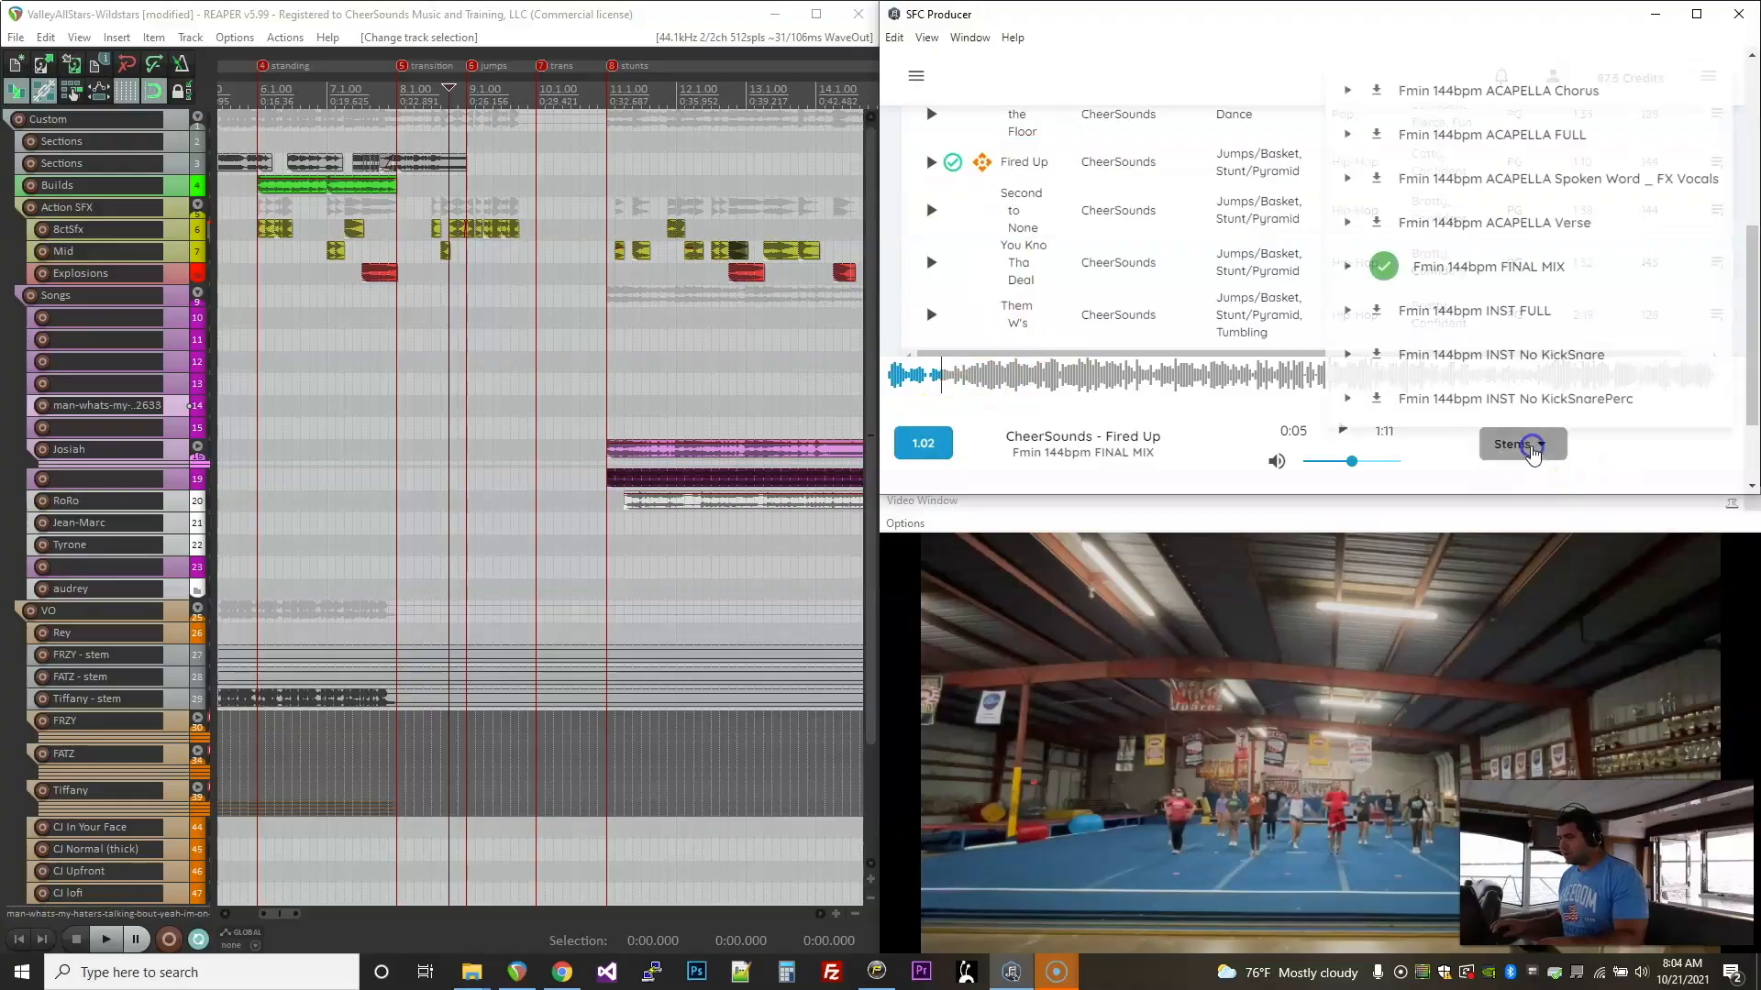
{"action": "left_click", "coordinate": [1477, 276]}
{"action": "mouse_move", "coordinate": [1382, 268]}
{"action": "left_mouse_down"}
{"action": "mouse_move", "coordinate": [797, 259]}
{"action": "mouse_move", "coordinate": [351, 440]}
{"action": "mouse_move", "coordinate": [358, 359]}
{"action": "left_mouse_up"}
Step: Audition the Fired Up clip, trim its beginning and align the remainder to the jumps marker at bar 9
{"action": "key", "text": "space"}
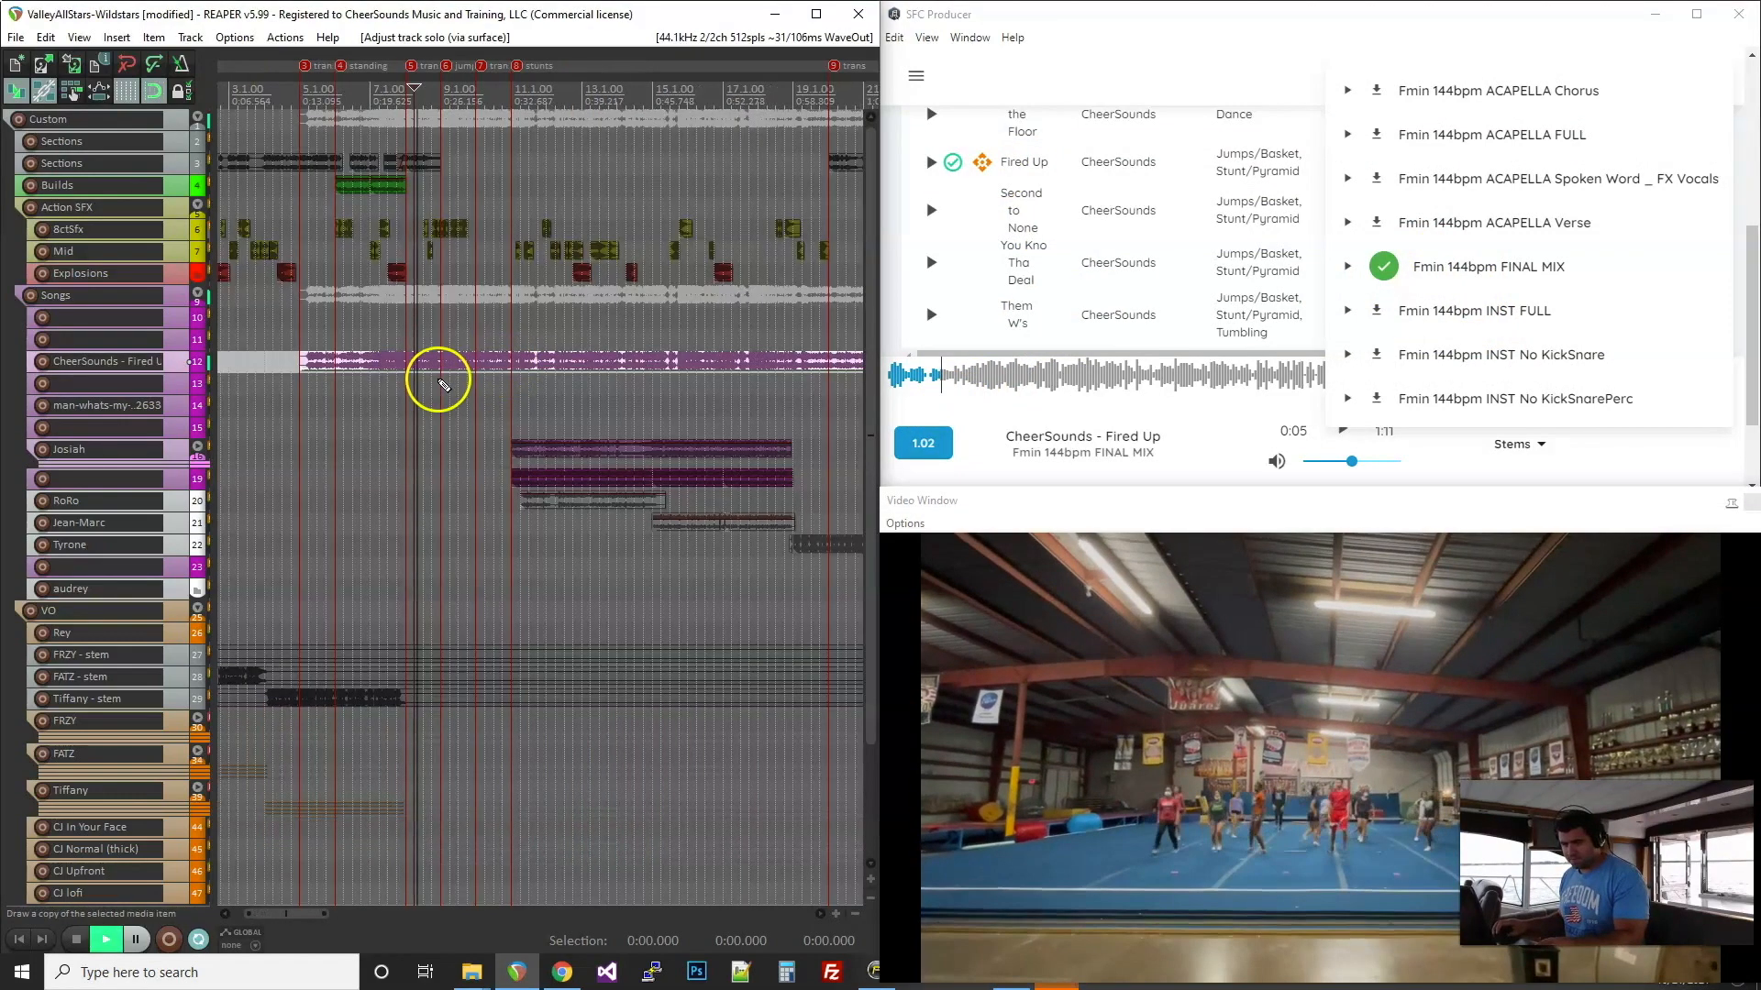
{"action": "scroll", "coordinate": [440, 379], "scroll_direction": "up", "scroll_amount": 5}
{"action": "scroll", "coordinate": [440, 379], "scroll_direction": "up", "scroll_amount": 3}
{"action": "scroll", "coordinate": [421, 343], "scroll_direction": "down", "scroll_amount": 3}
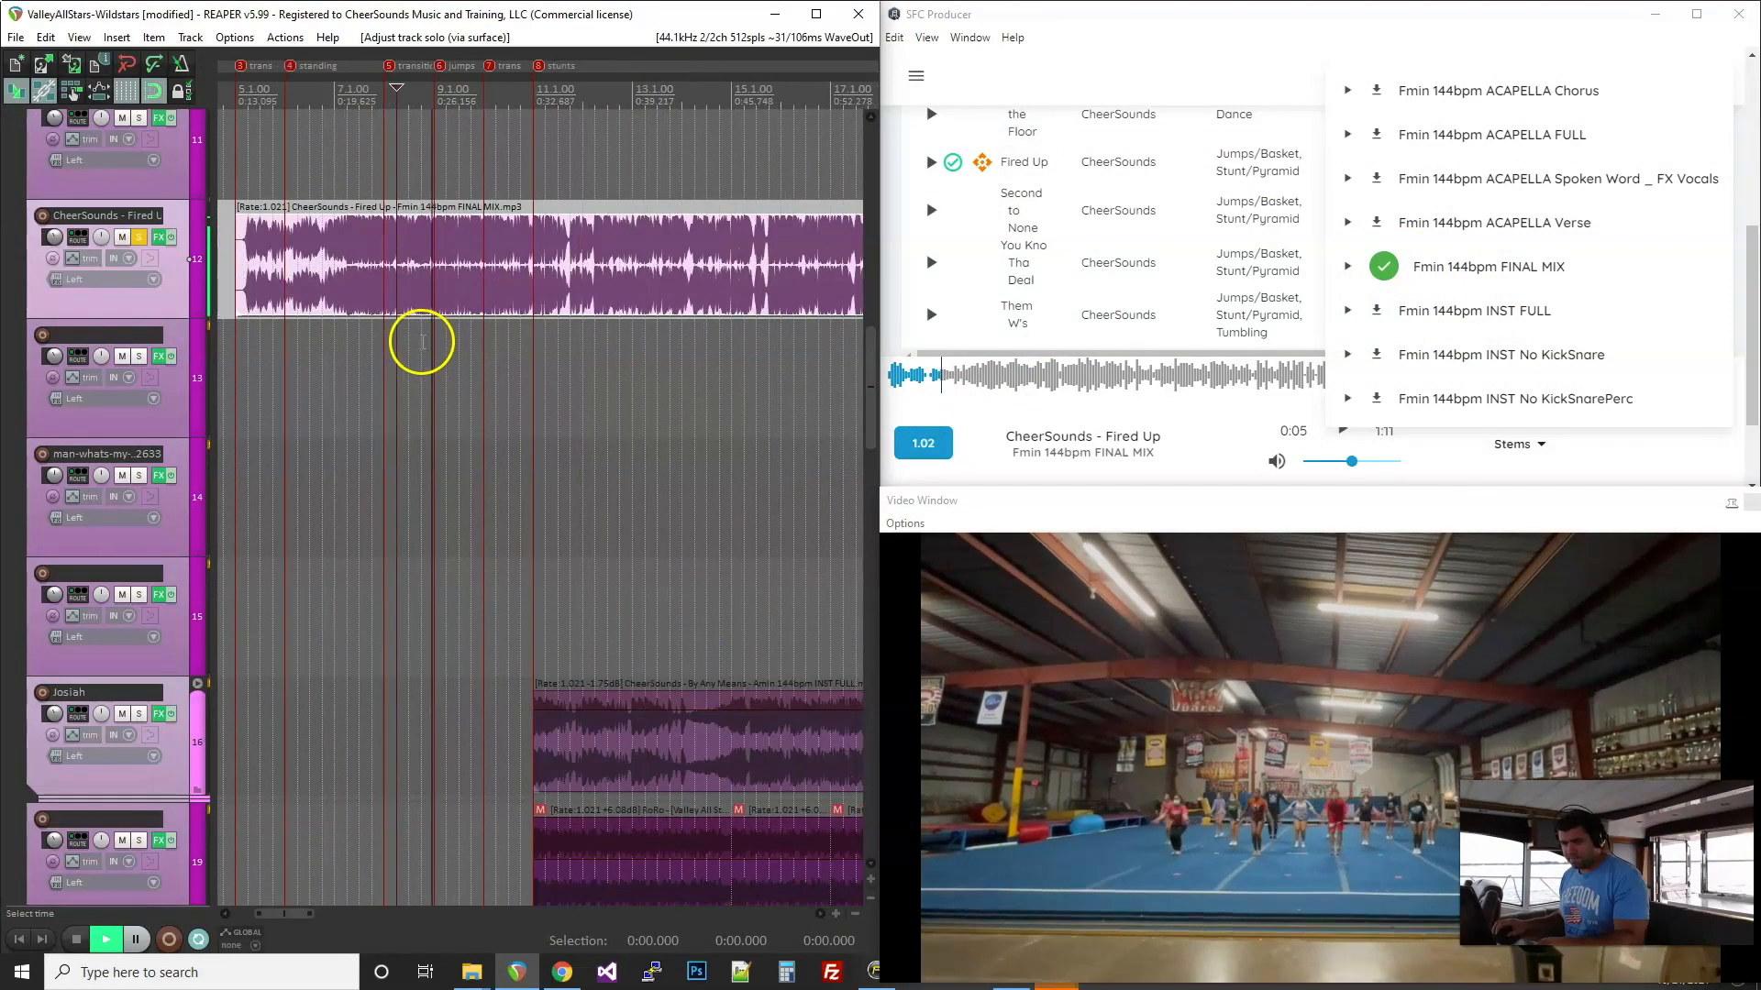
{"action": "left_click", "coordinate": [457, 273]}
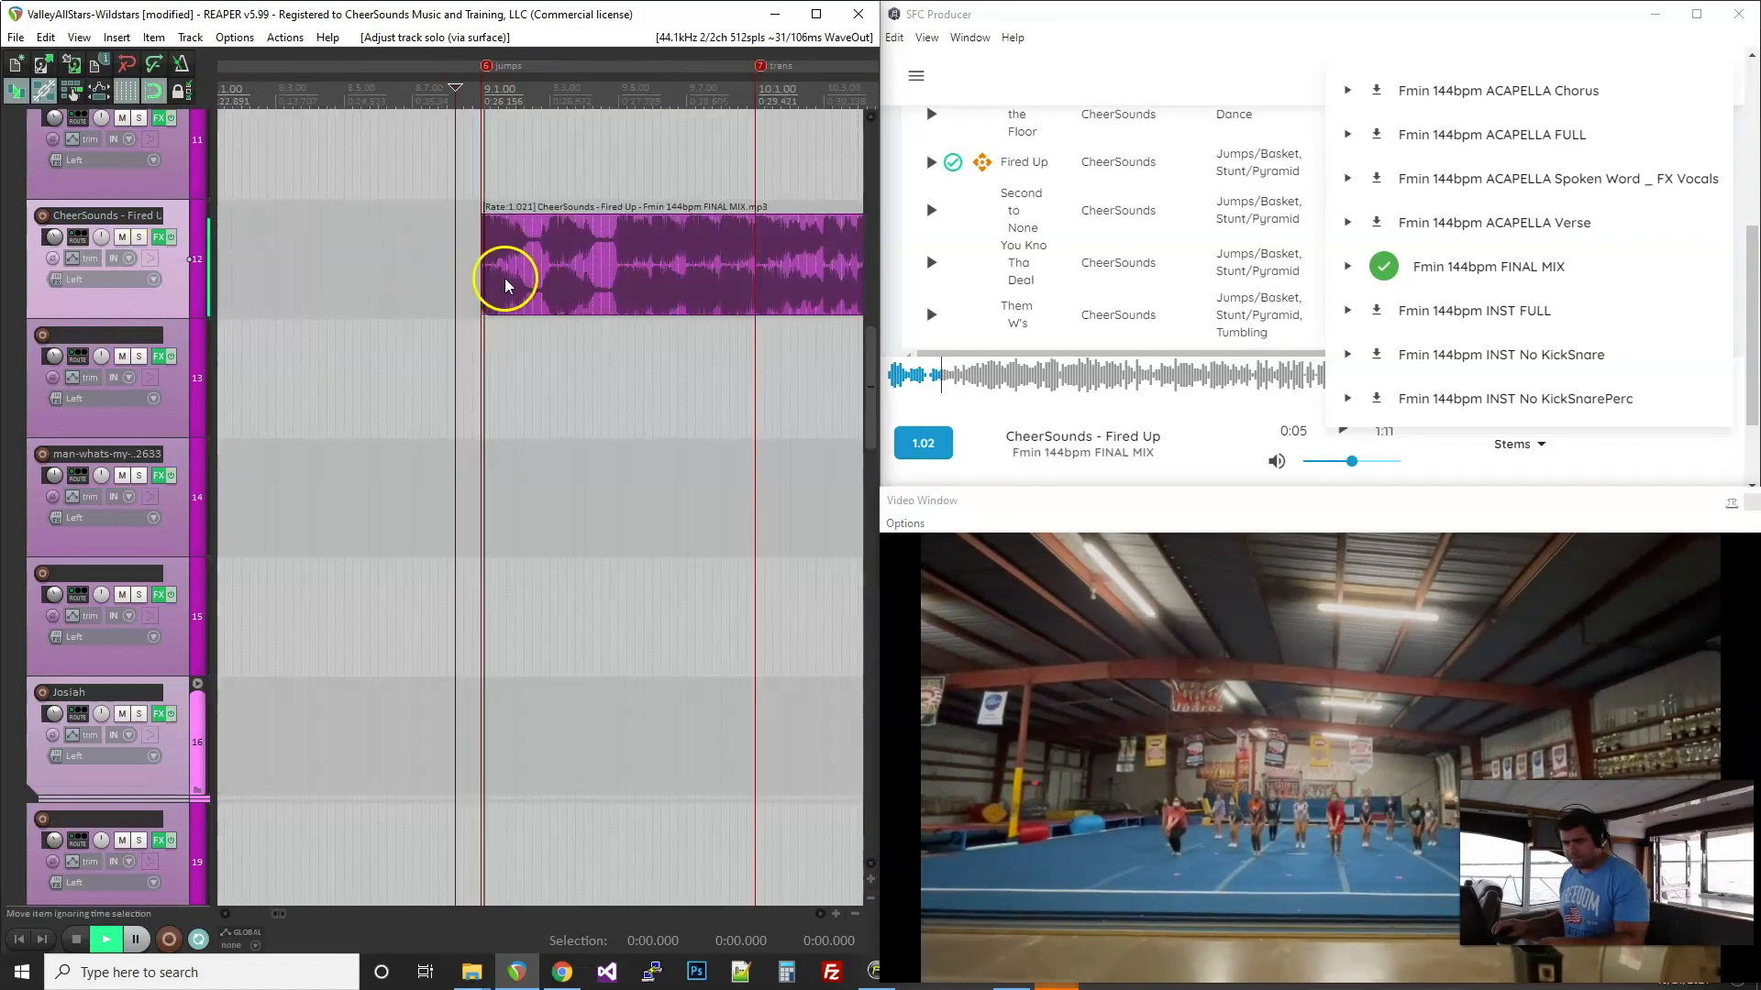
{"action": "scroll", "coordinate": [540, 275], "scroll_direction": "down", "scroll_amount": 3}
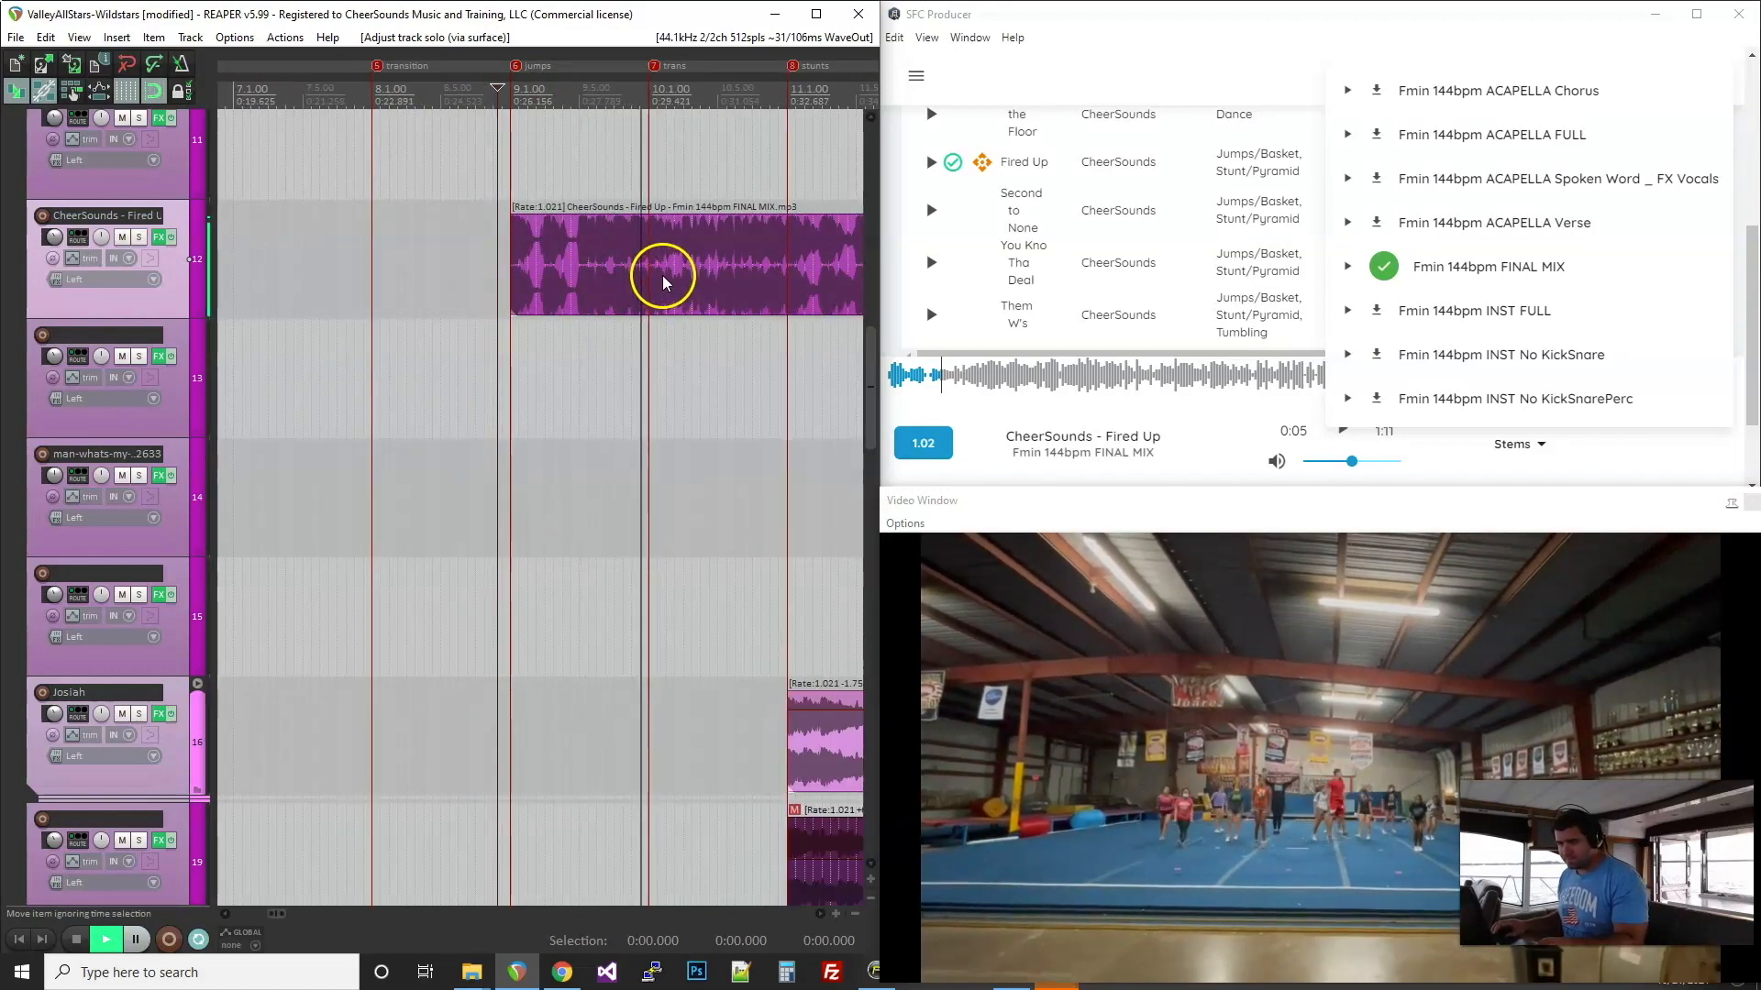
{"action": "scroll", "coordinate": [646, 268], "scroll_direction": "down", "scroll_amount": 2}
{"action": "scroll", "coordinate": [657, 273], "scroll_direction": "down", "scroll_amount": 1}
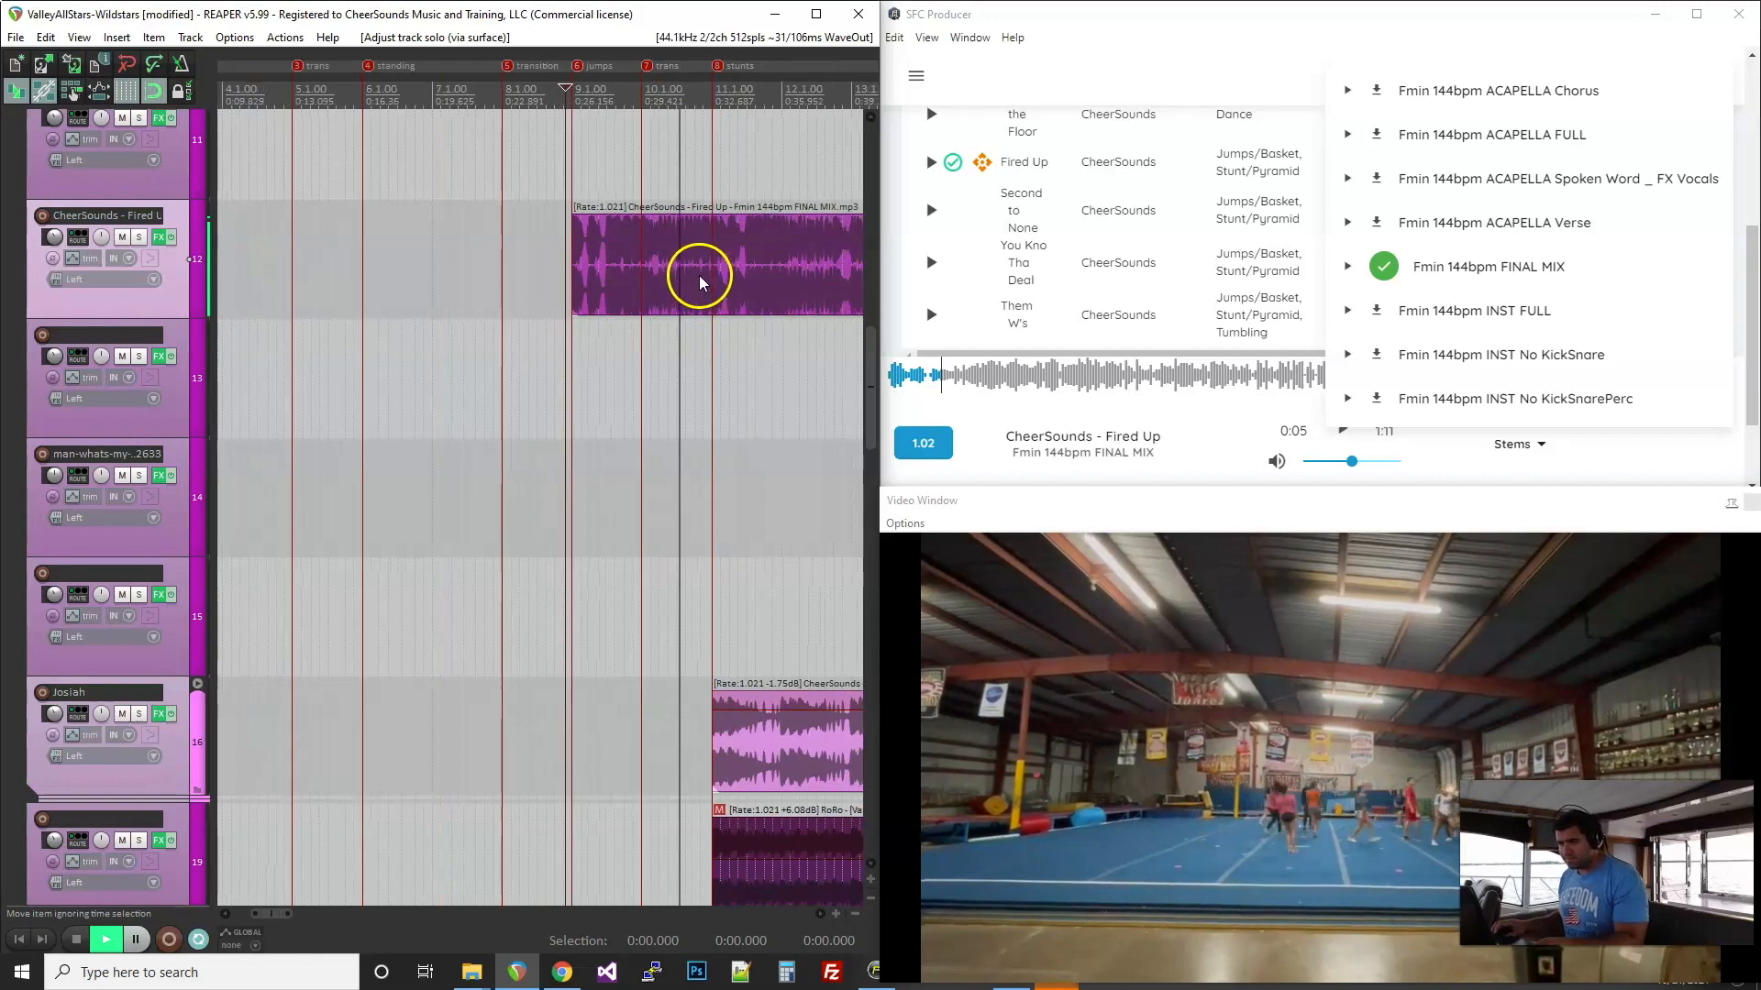
Step: Split the Fired Up clip at the stunts marker at bar 11 and delete the part after it
{"action": "scroll", "coordinate": [708, 261], "scroll_direction": "up", "scroll_amount": 5}
{"action": "left_click", "coordinate": [716, 259]}
{"action": "key", "text": "s"}
{"action": "left_click", "coordinate": [739, 261]}
{"action": "key", "text": "Delete"}
Step: Play the mix around bars 18 to 19 and open the Backgrounds library in SFC Producer
{"action": "scroll", "coordinate": [738, 261], "scroll_direction": "down", "scroll_amount": 5}
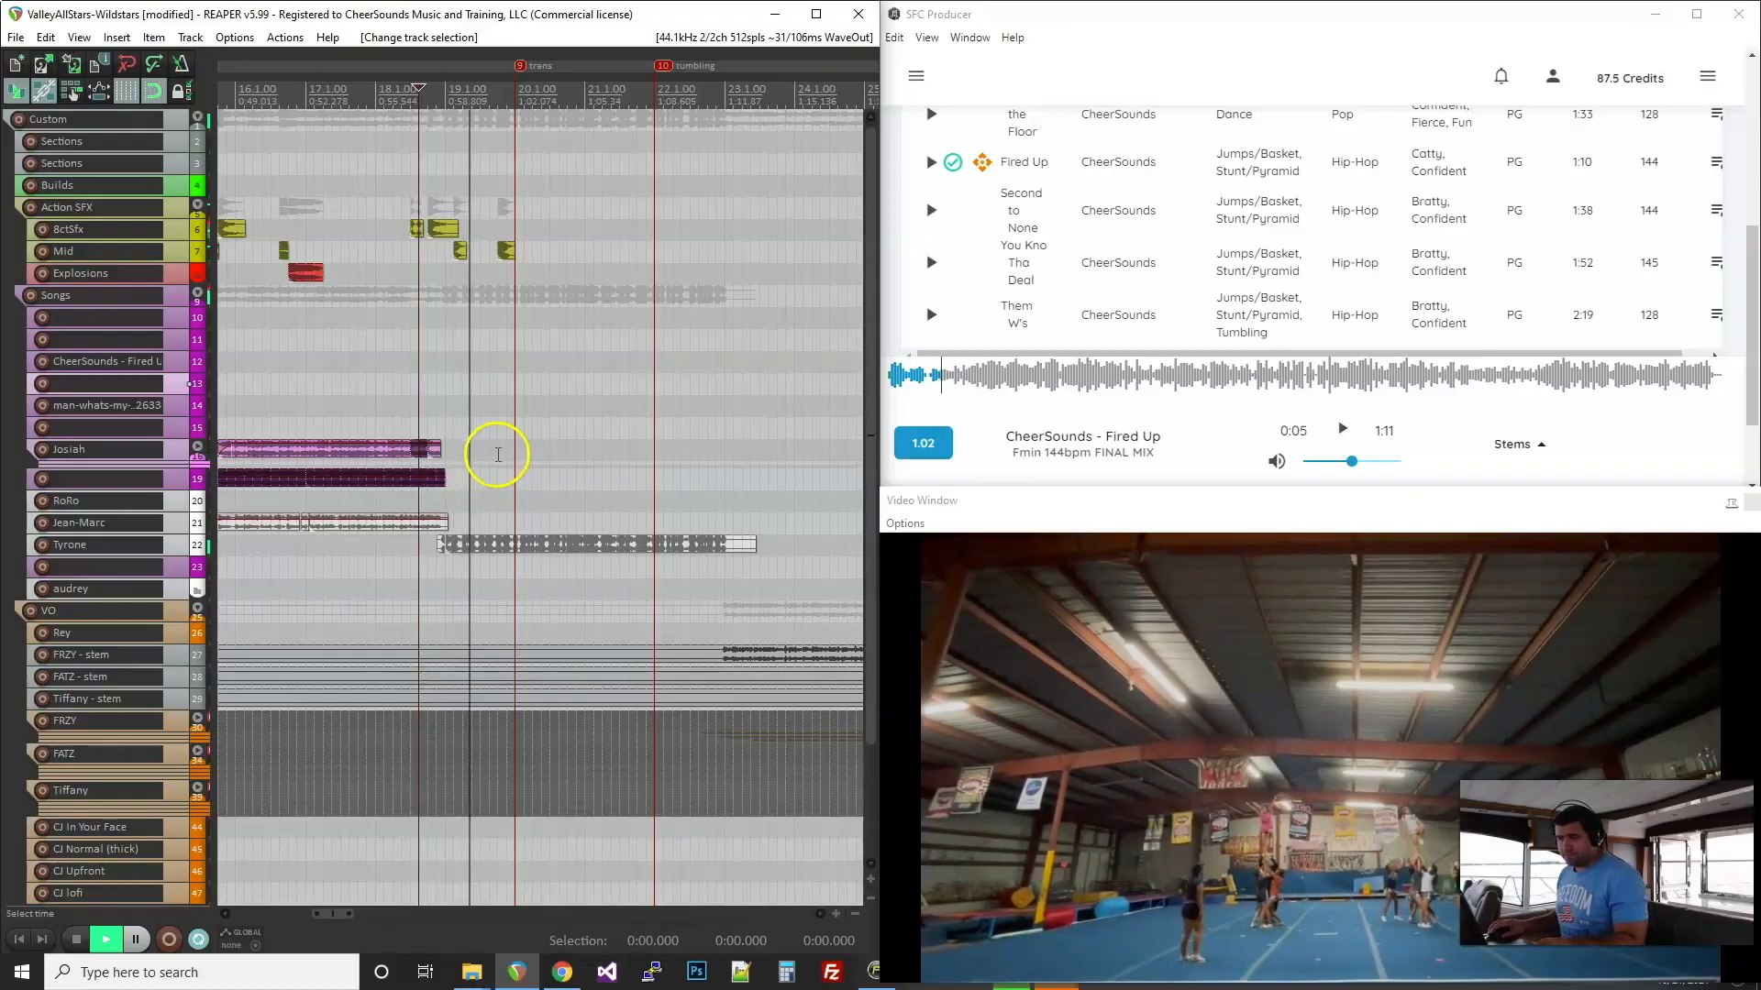
{"action": "scroll", "coordinate": [505, 433], "scroll_direction": "up", "scroll_amount": 2}
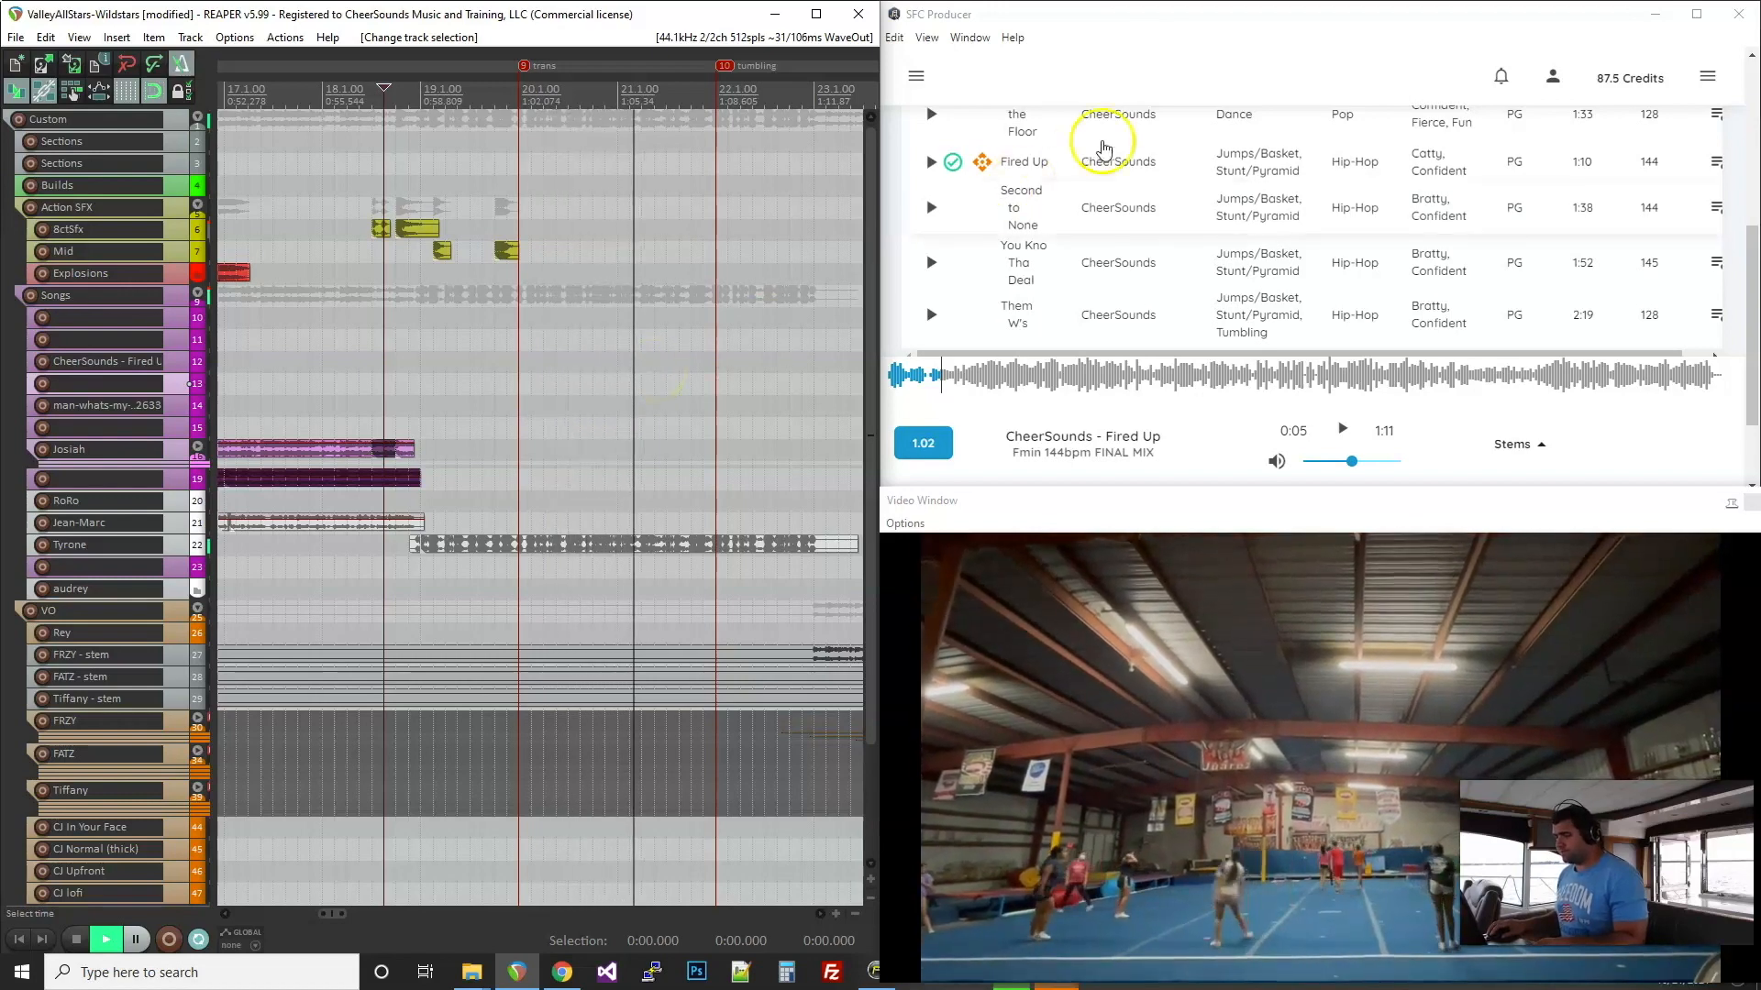
{"action": "key", "text": "space"}
{"action": "left_click", "coordinate": [929, 84]}
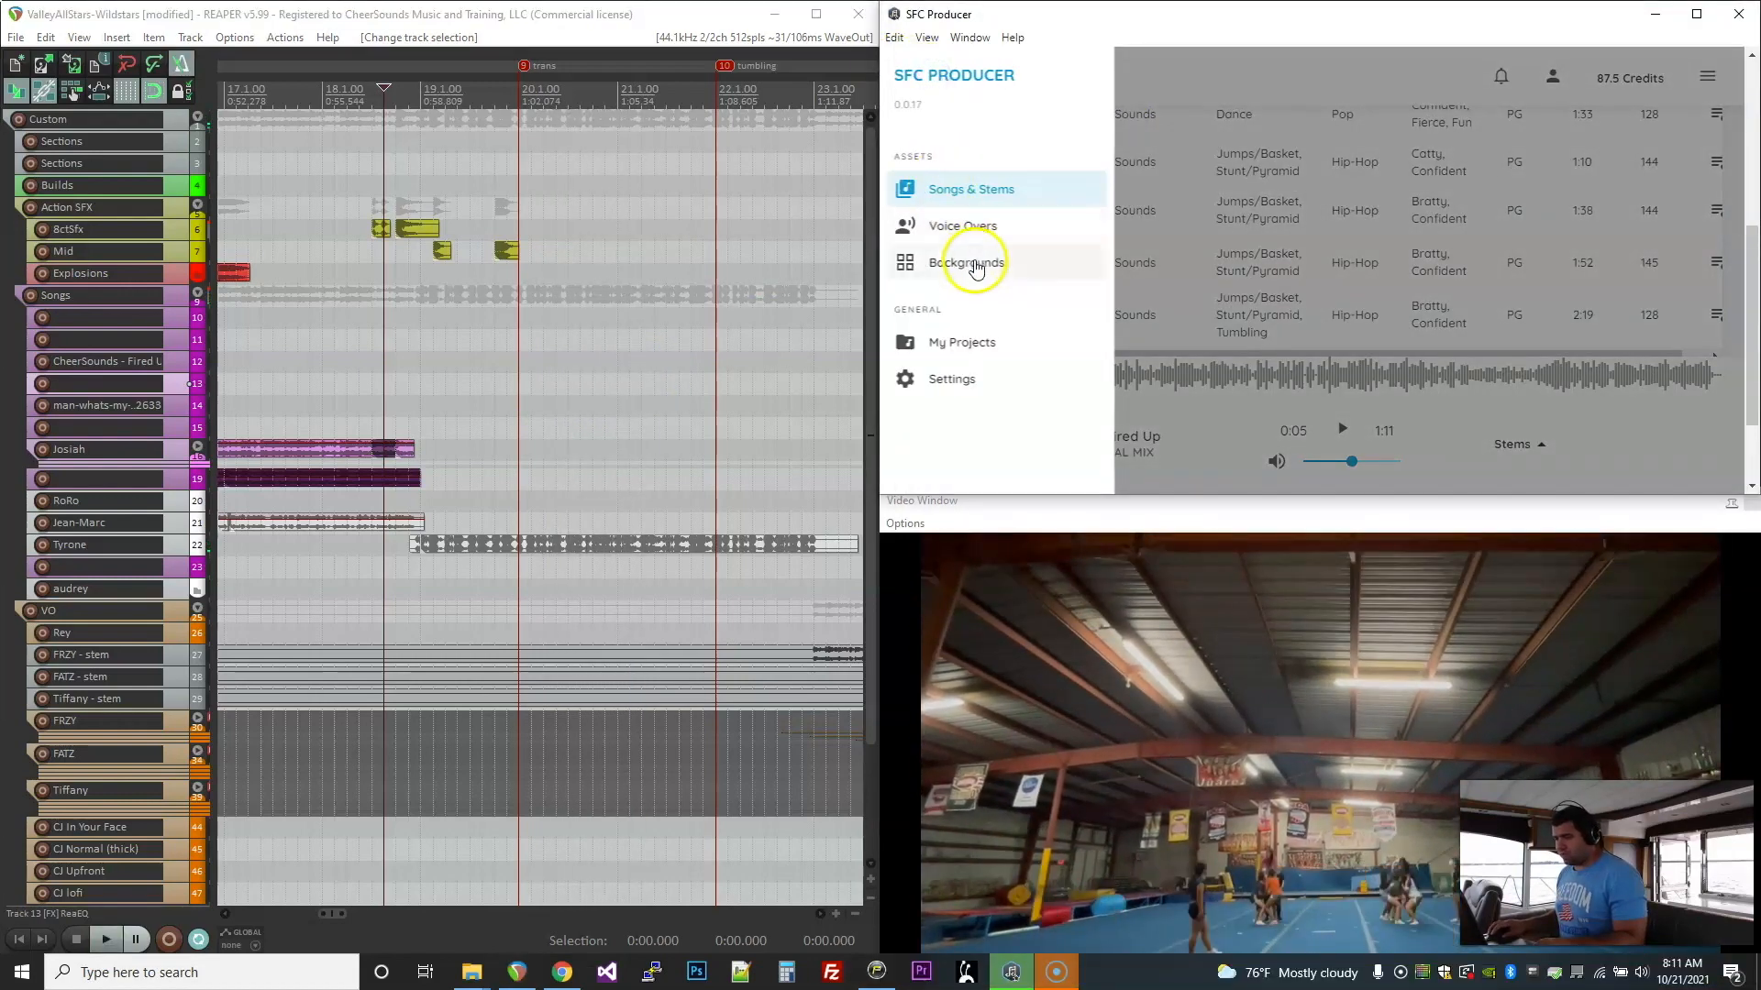
{"action": "left_click", "coordinate": [975, 264]}
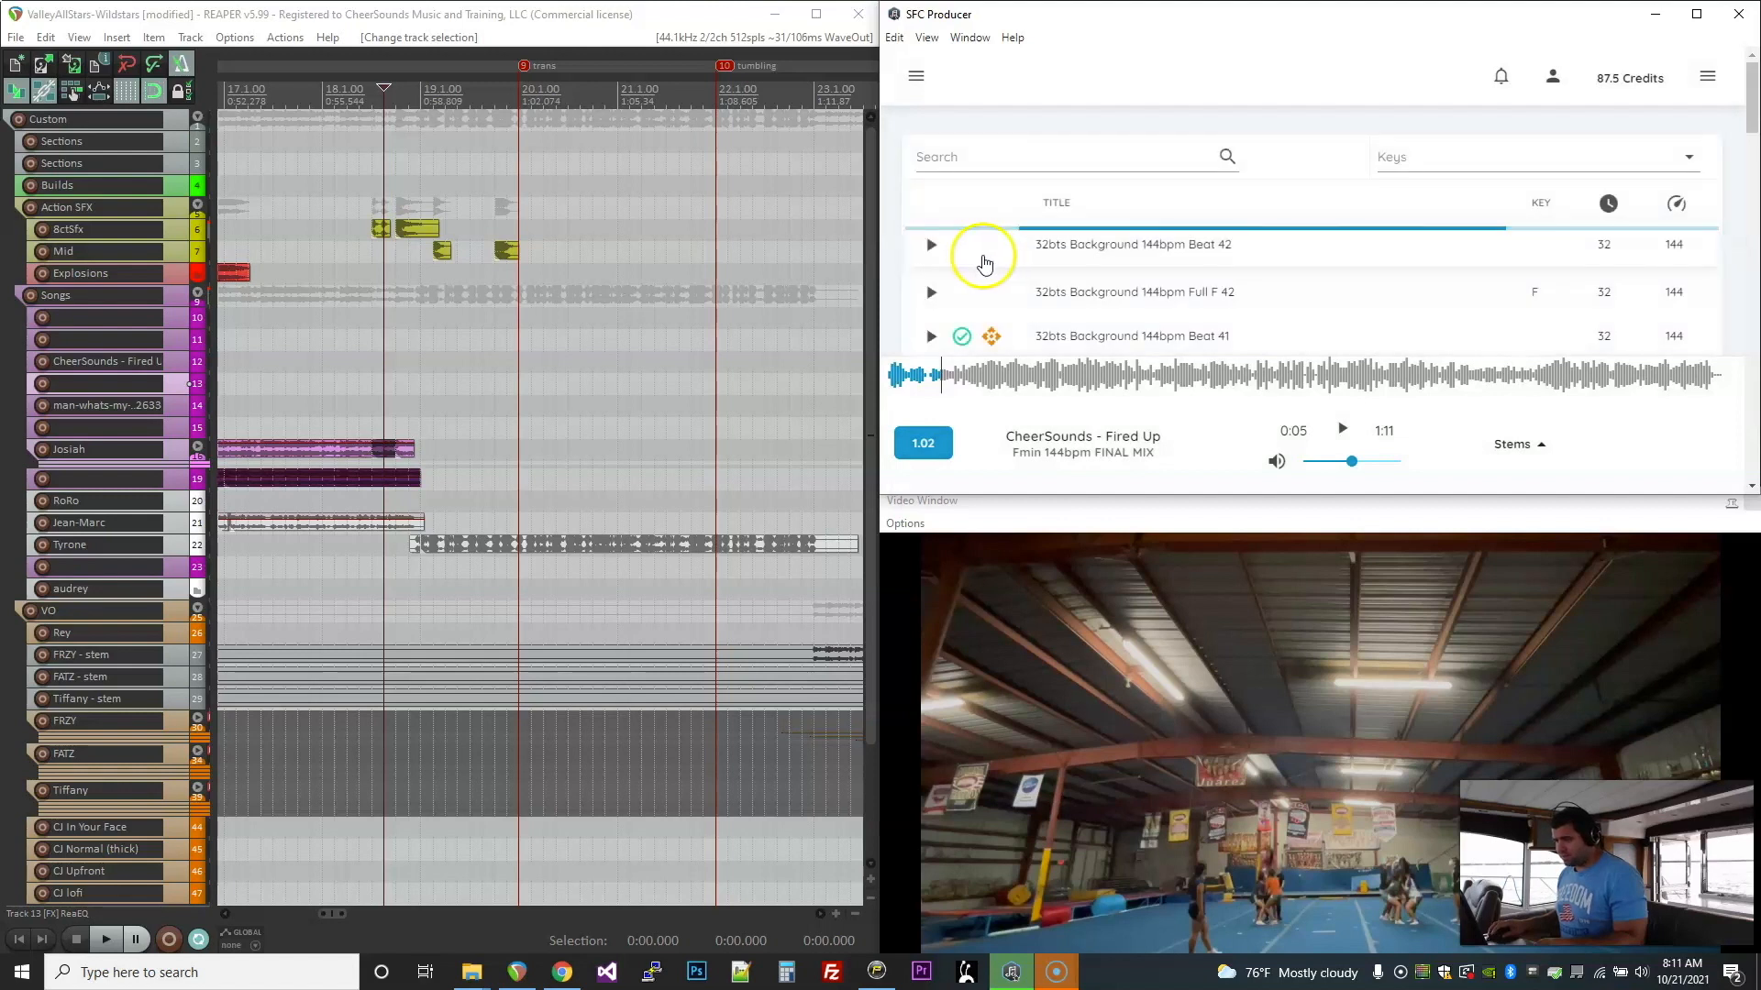
Step: Audition the 144bpm backgrounds down the library list, including Full F 42, Full Bb 36 and Full Fmin 33
{"action": "left_click", "coordinate": [931, 292]}
{"action": "scroll", "coordinate": [1356, 312], "scroll_direction": "down", "scroll_amount": 7}
{"action": "left_click", "coordinate": [1033, 241]}
{"action": "scroll", "coordinate": [1367, 267], "scroll_direction": "down", "scroll_amount": 8}
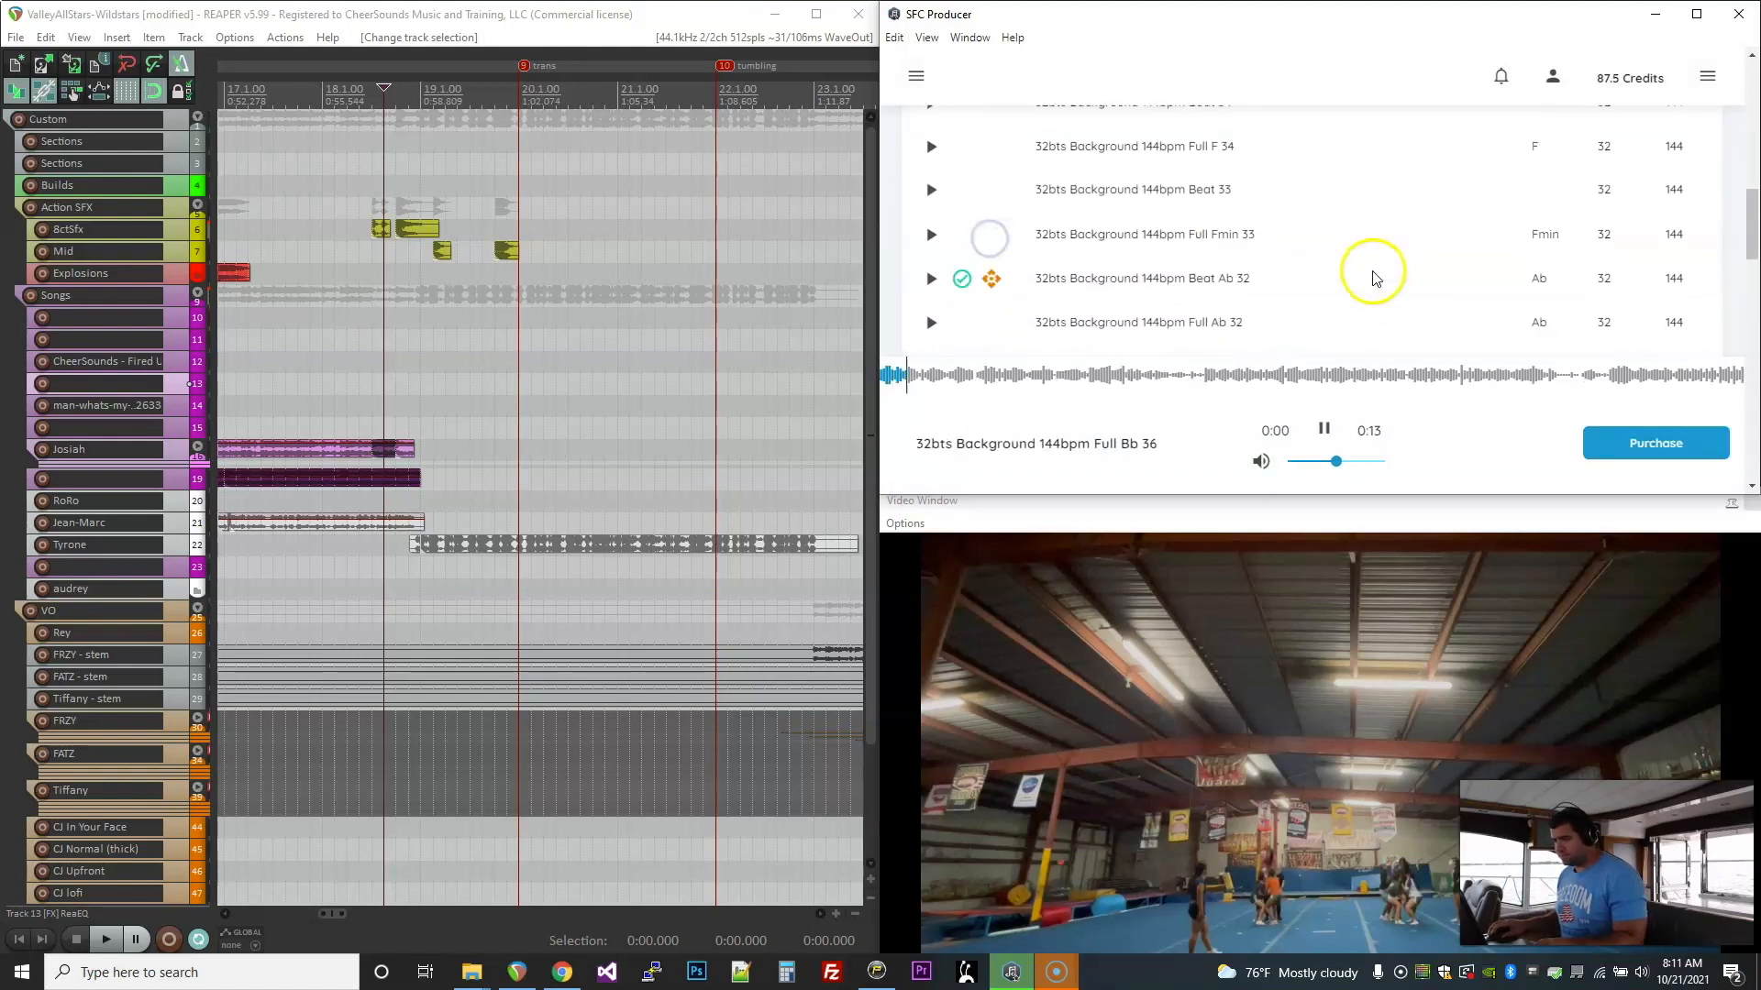
{"action": "left_click", "coordinate": [1151, 241]}
{"action": "scroll", "coordinate": [1240, 250], "scroll_direction": "down", "scroll_amount": 4}
{"action": "left_click", "coordinate": [1210, 239]}
{"action": "scroll", "coordinate": [1212, 242], "scroll_direction": "down", "scroll_amount": 3}
{"action": "left_click", "coordinate": [1199, 220]}
{"action": "scroll", "coordinate": [1211, 219], "scroll_direction": "down", "scroll_amount": 2}
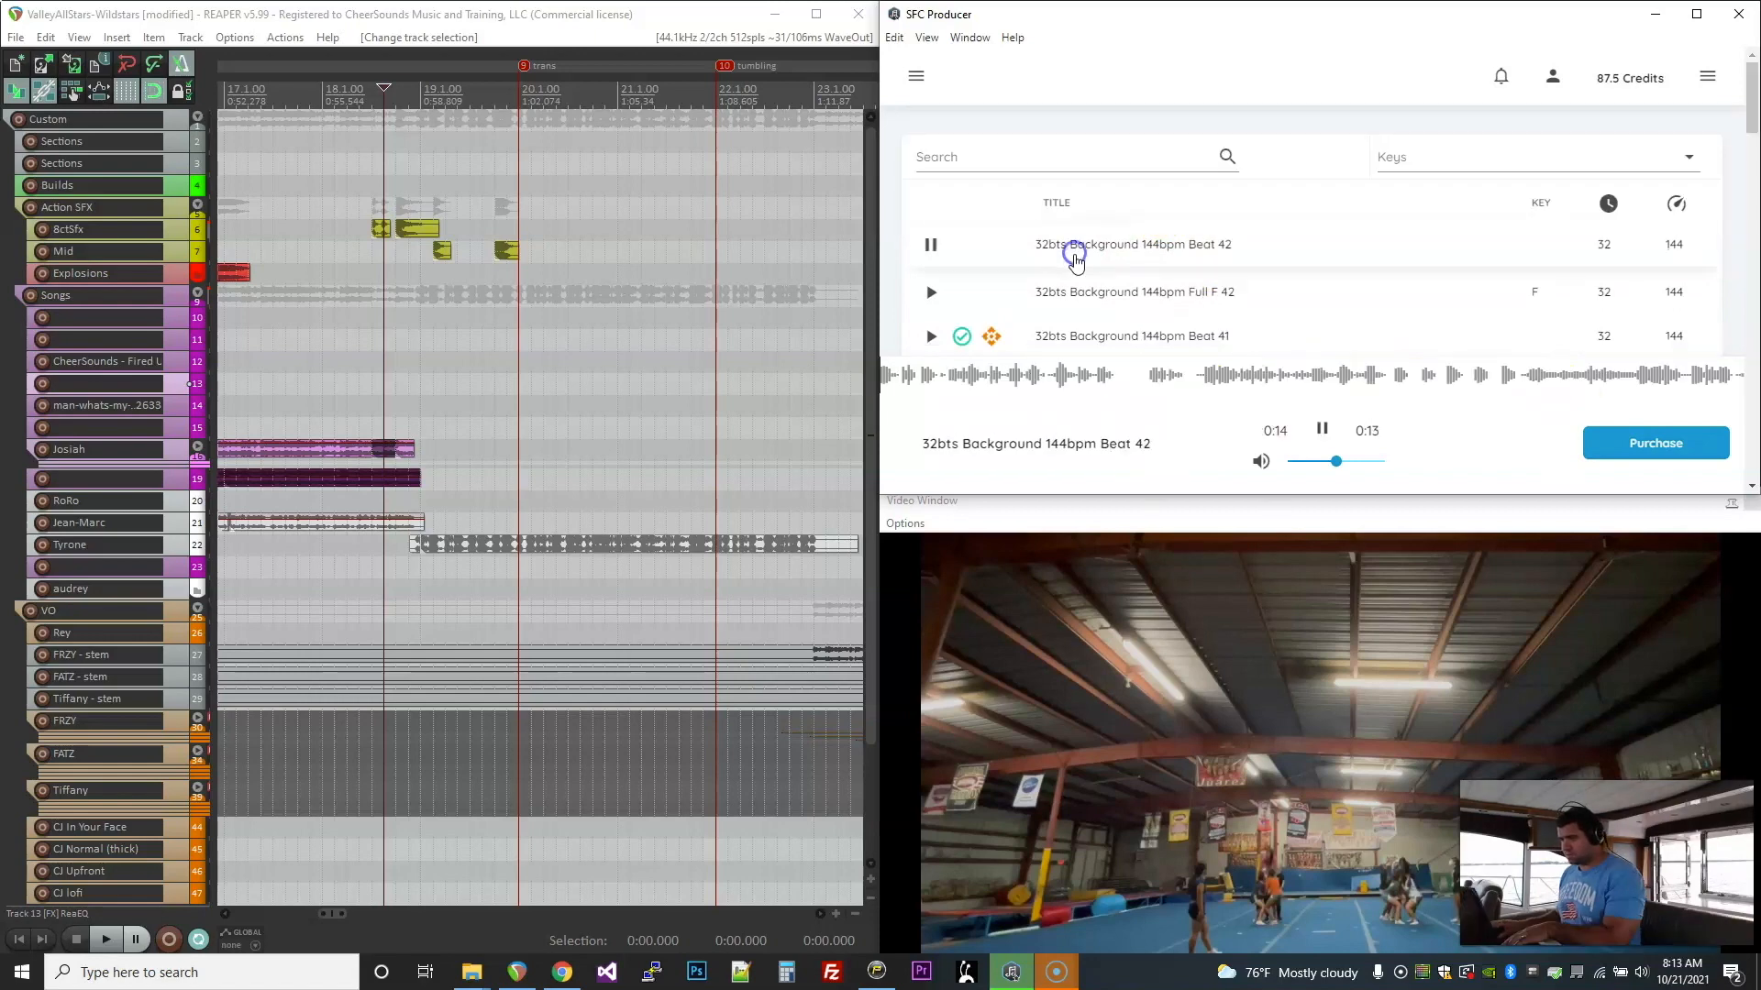
Step: Audition 32bts Background 144bpm Beat 42 and compare it with Full F 42
{"action": "left_click", "coordinate": [1071, 249]}
{"action": "left_click", "coordinate": [1082, 295]}
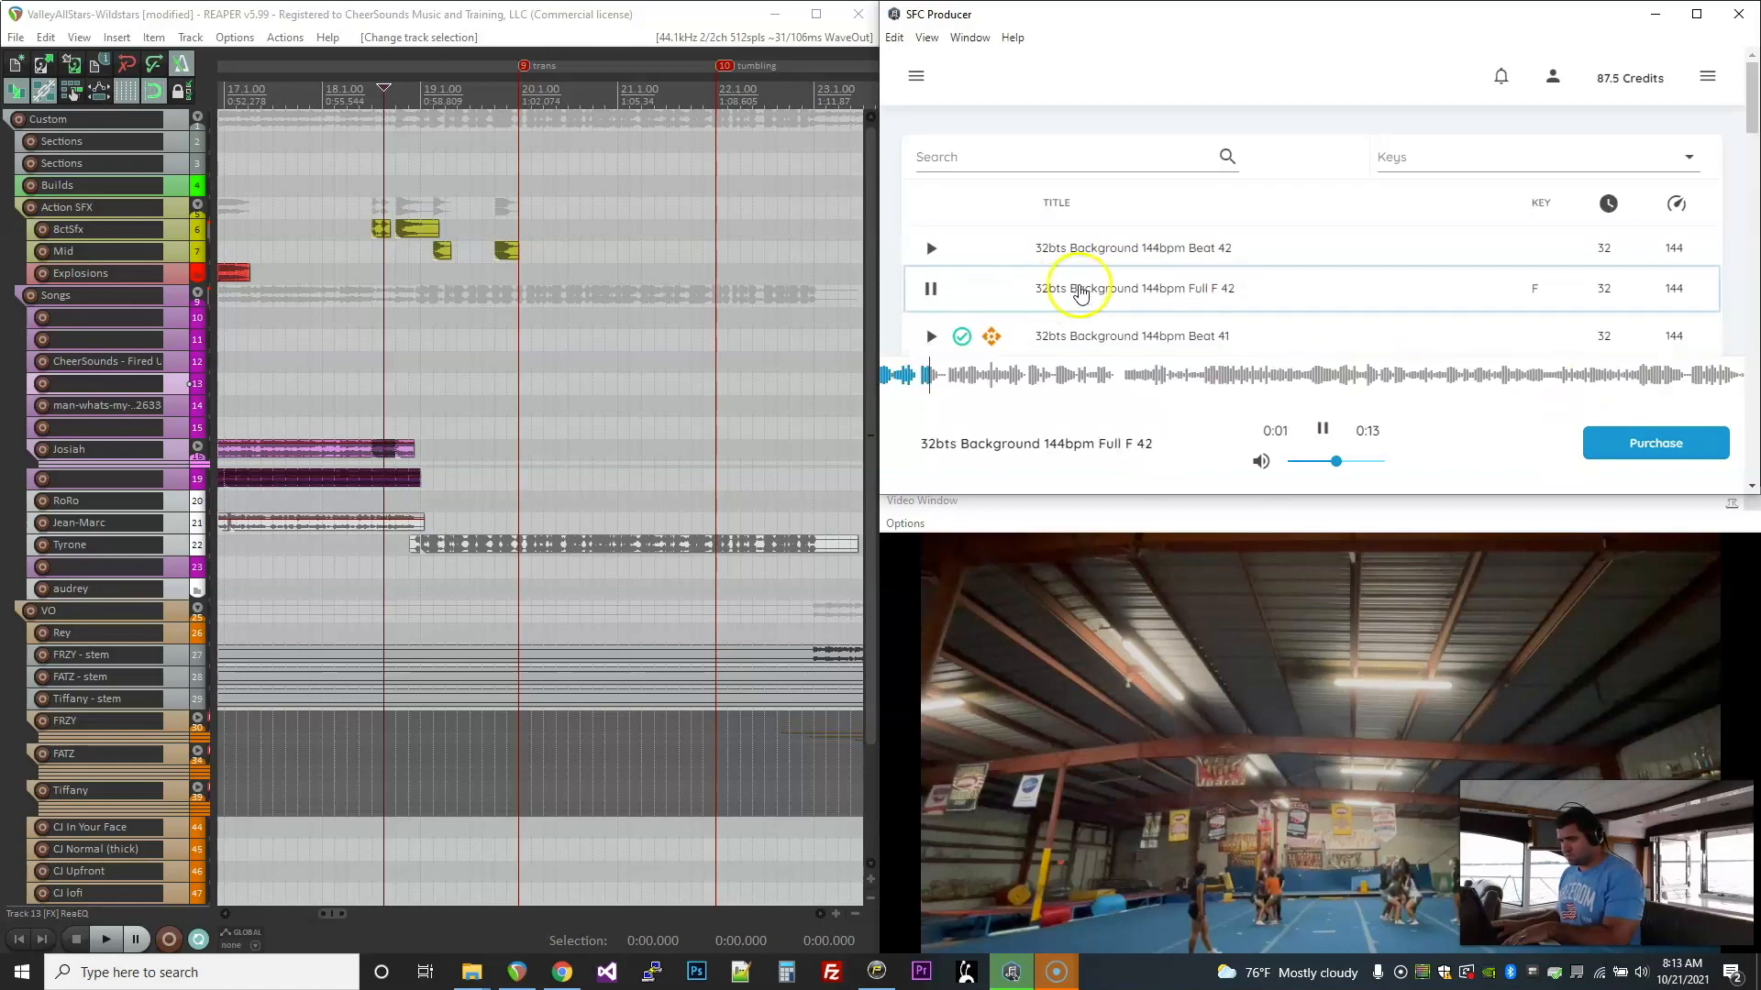
{"action": "scroll", "coordinate": [1125, 302], "scroll_direction": "down", "scroll_amount": 2}
Step: Audition and purchase 32bts Background 144bpm Full Fmin 41, and place it on the Sections track at bar 19
{"action": "left_click", "coordinate": [1122, 300]}
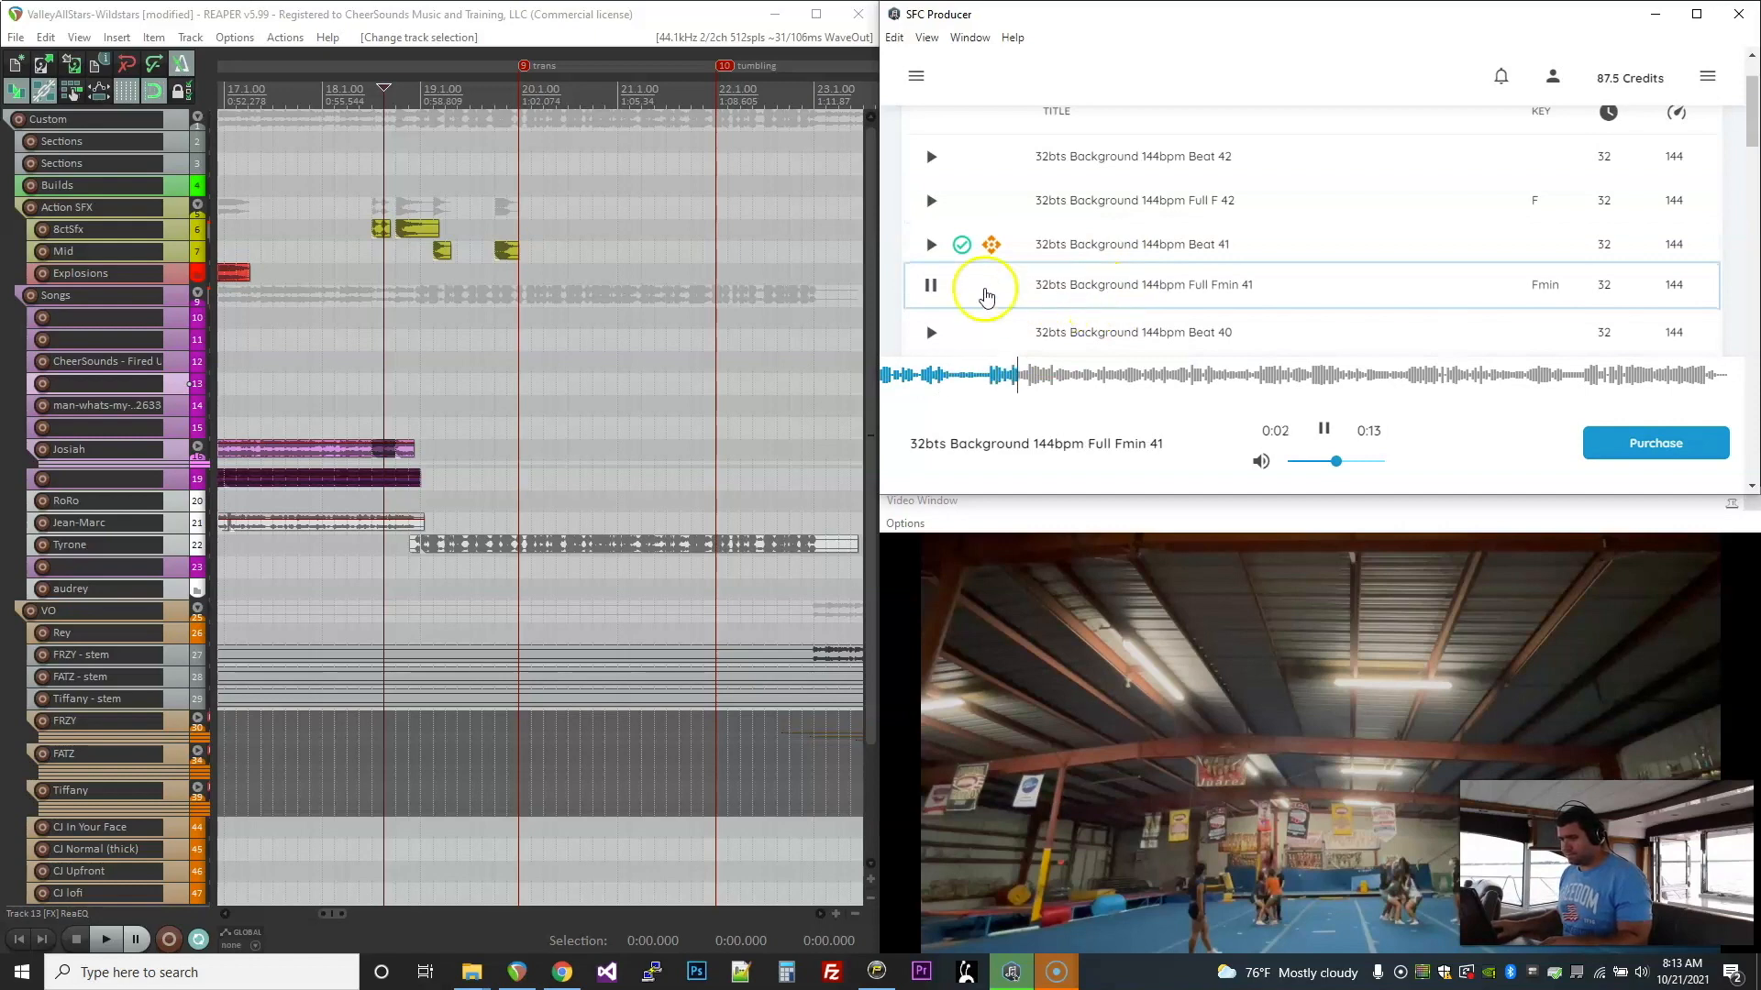
{"action": "left_click", "coordinate": [1656, 447]}
{"action": "left_click_drag", "start_coordinate": [1189, 453], "coordinate": [418, 163]}
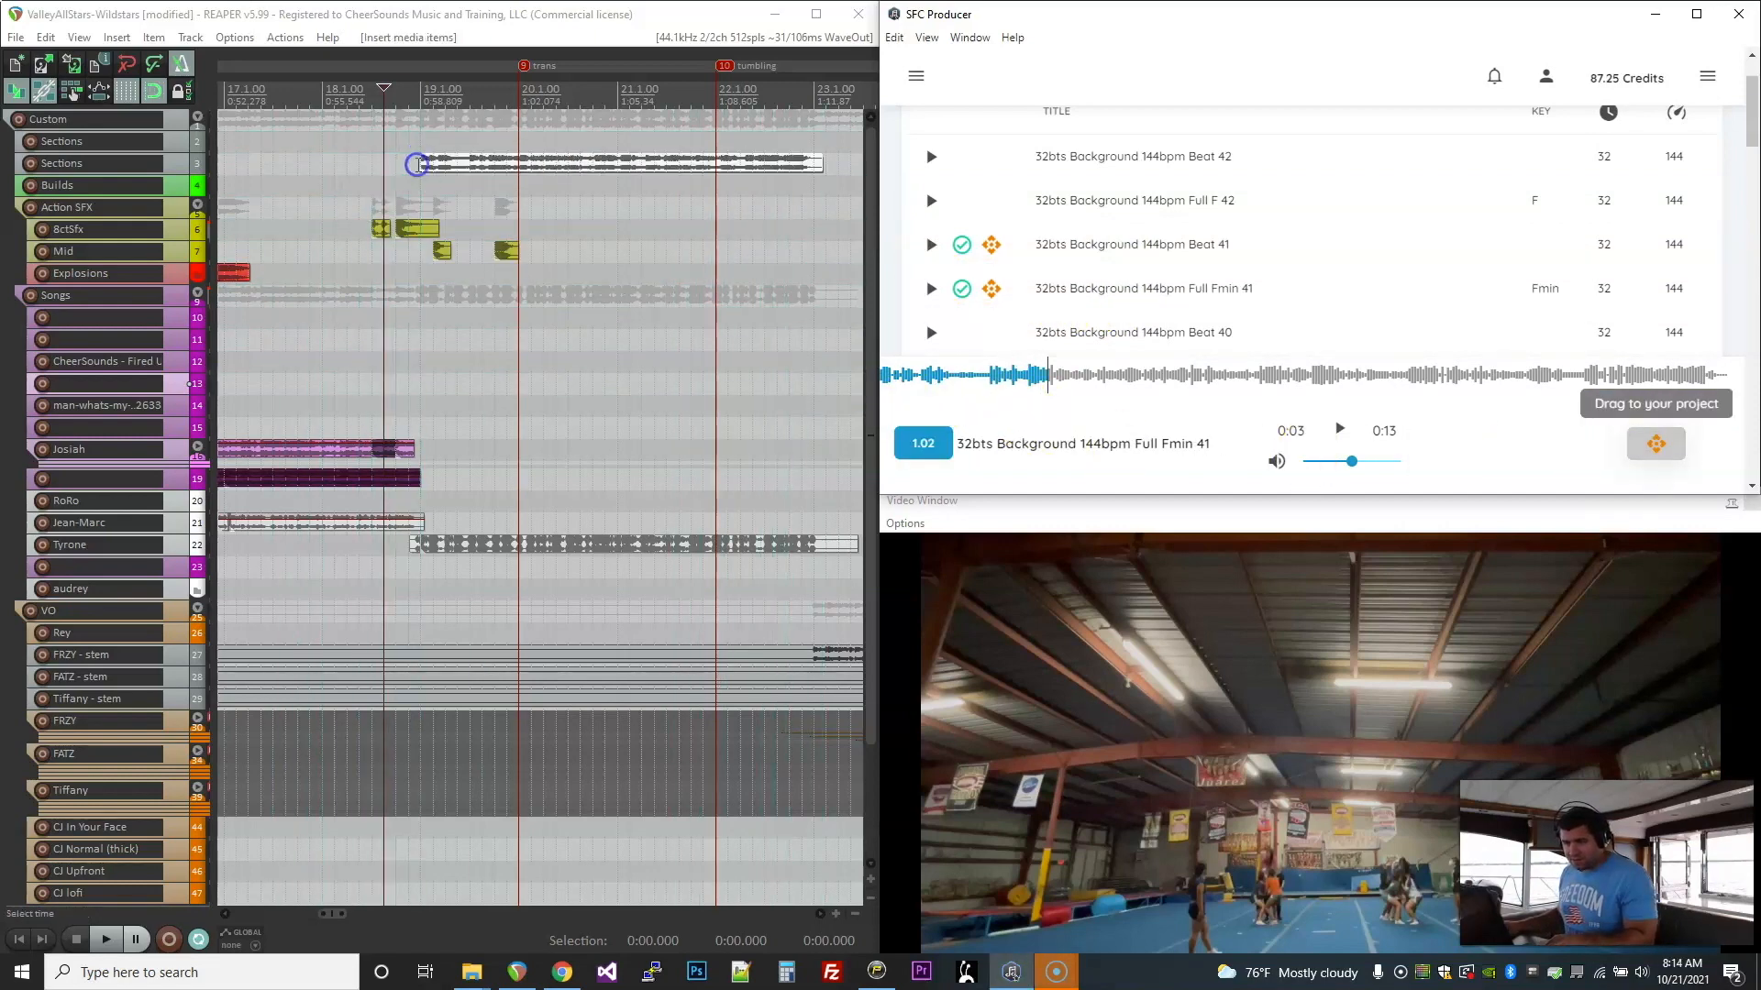
Step: Play the mix from just before bar 19 to hear the Full Fmin 41 background in place
{"action": "left_click", "coordinate": [403, 164]}
{"action": "key", "text": "space"}
{"action": "left_click", "coordinate": [415, 158]}
{"action": "scroll", "coordinate": [420, 165], "scroll_direction": "up", "scroll_amount": 3}
{"action": "scroll", "coordinate": [424, 167], "scroll_direction": "down", "scroll_amount": 4}
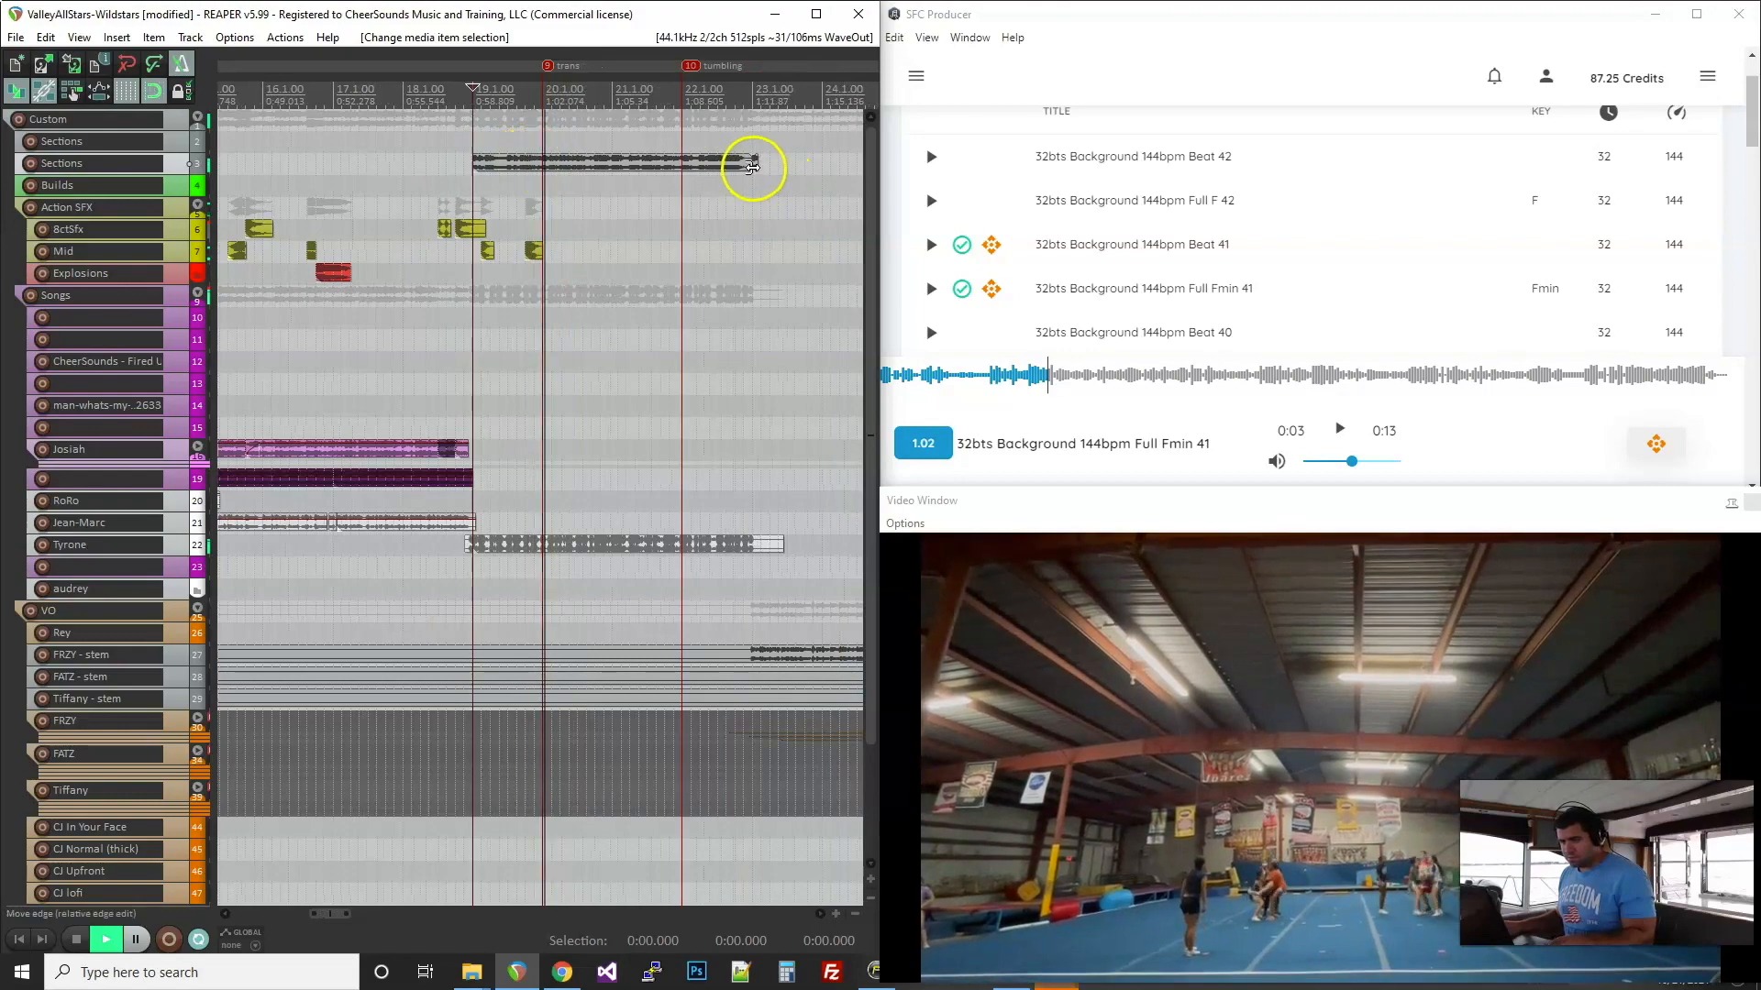
Step: Split the Full Fmin 41 background on the Sections track and trim its pieces, leaving short gaps before bars 21 and 23
{"action": "left_click", "coordinate": [612, 163]}
{"action": "key", "text": "s"}
{"action": "scroll", "coordinate": [645, 165], "scroll_direction": "up", "scroll_amount": 3}
{"action": "scroll", "coordinate": [495, 165], "scroll_direction": "up", "scroll_amount": 3}
{"action": "left_click_drag", "start_coordinate": [496, 167], "coordinate": [601, 169]}
{"action": "scroll", "coordinate": [712, 163], "scroll_direction": "down", "scroll_amount": 3}
{"action": "left_click_drag", "start_coordinate": [768, 166], "coordinate": [527, 167]}
{"action": "scroll", "coordinate": [696, 174], "scroll_direction": "down", "scroll_amount": 4}
{"action": "scroll", "coordinate": [501, 169], "scroll_direction": "up", "scroll_amount": 3}
{"action": "left_click", "coordinate": [498, 169]}
{"action": "key", "text": "s"}
Step: Play the mix from just before bar 19 to check the edited background through the tumbling section
{"action": "left_click", "coordinate": [451, 134]}
{"action": "left_click", "coordinate": [559, 185]}
{"action": "key", "text": "space"}
{"action": "scroll", "coordinate": [719, 314], "scroll_direction": "down", "scroll_amount": 5}
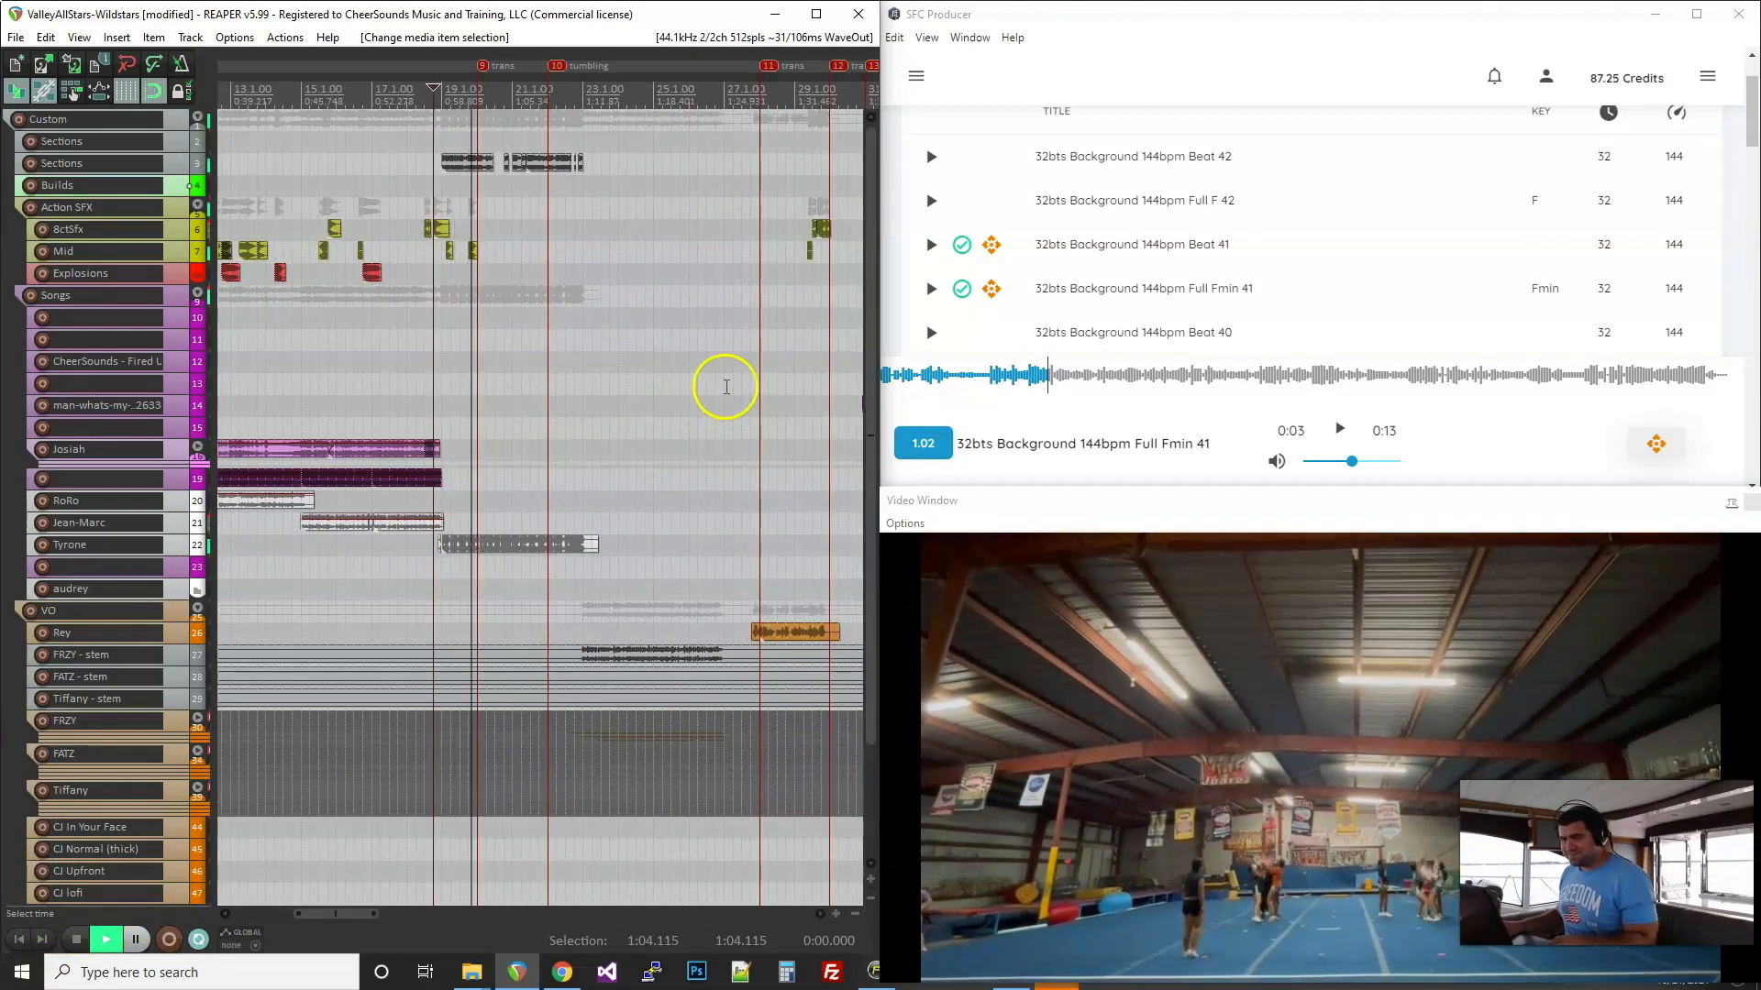
{"action": "scroll", "coordinate": [557, 315], "scroll_direction": "up", "scroll_amount": 3}
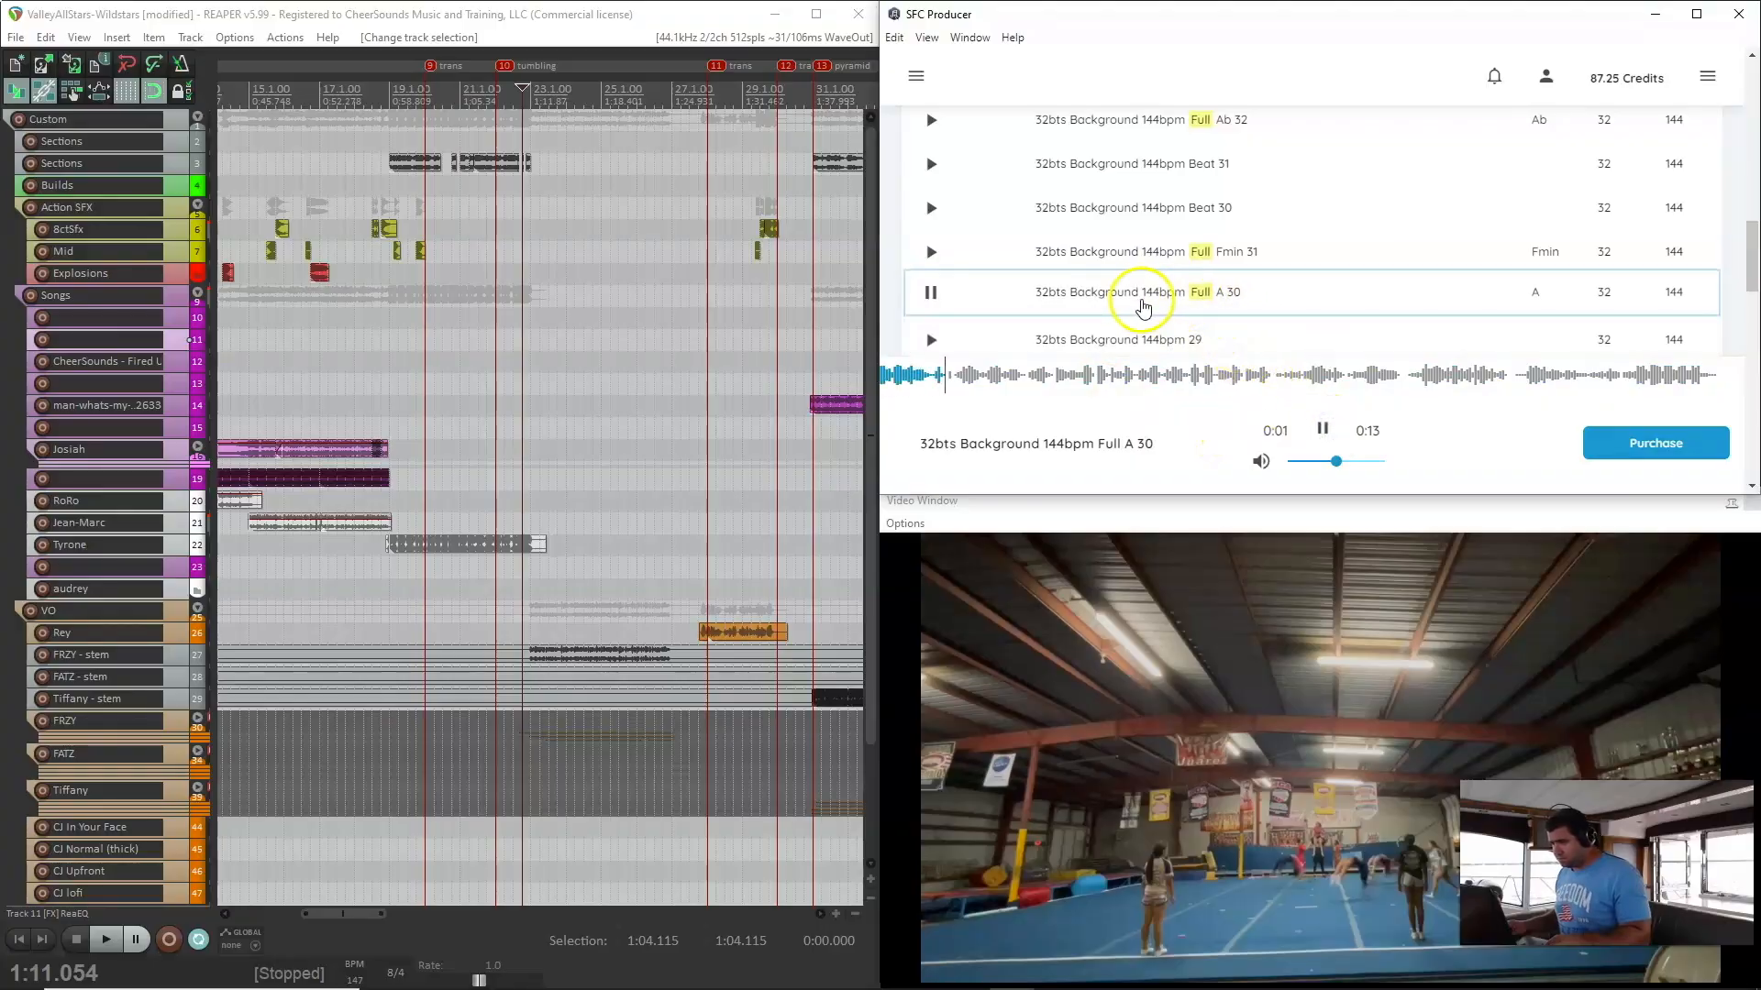
Step: Purchase 32bts Background 144bpm Full A 30, place it on the first song track at bar 23 and play it
{"action": "left_click", "coordinate": [1656, 445]}
{"action": "left_click_drag", "start_coordinate": [445, 80], "coordinate": [524, 319]}
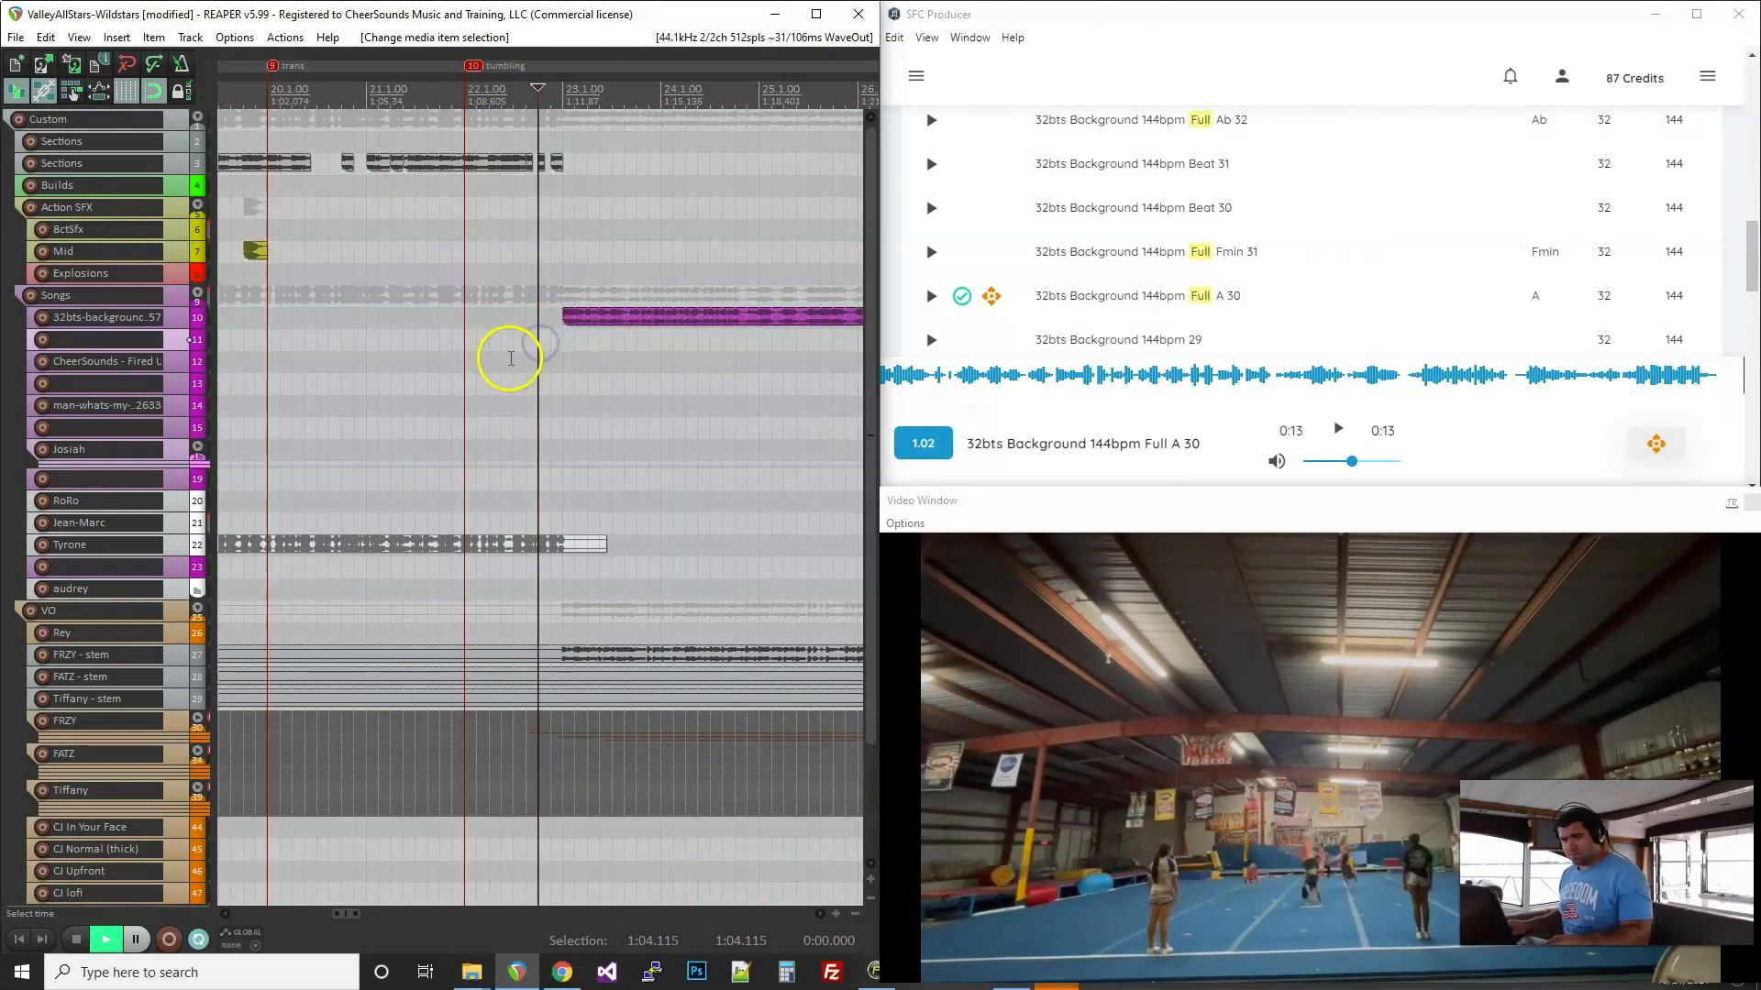
{"action": "key", "text": "space"}
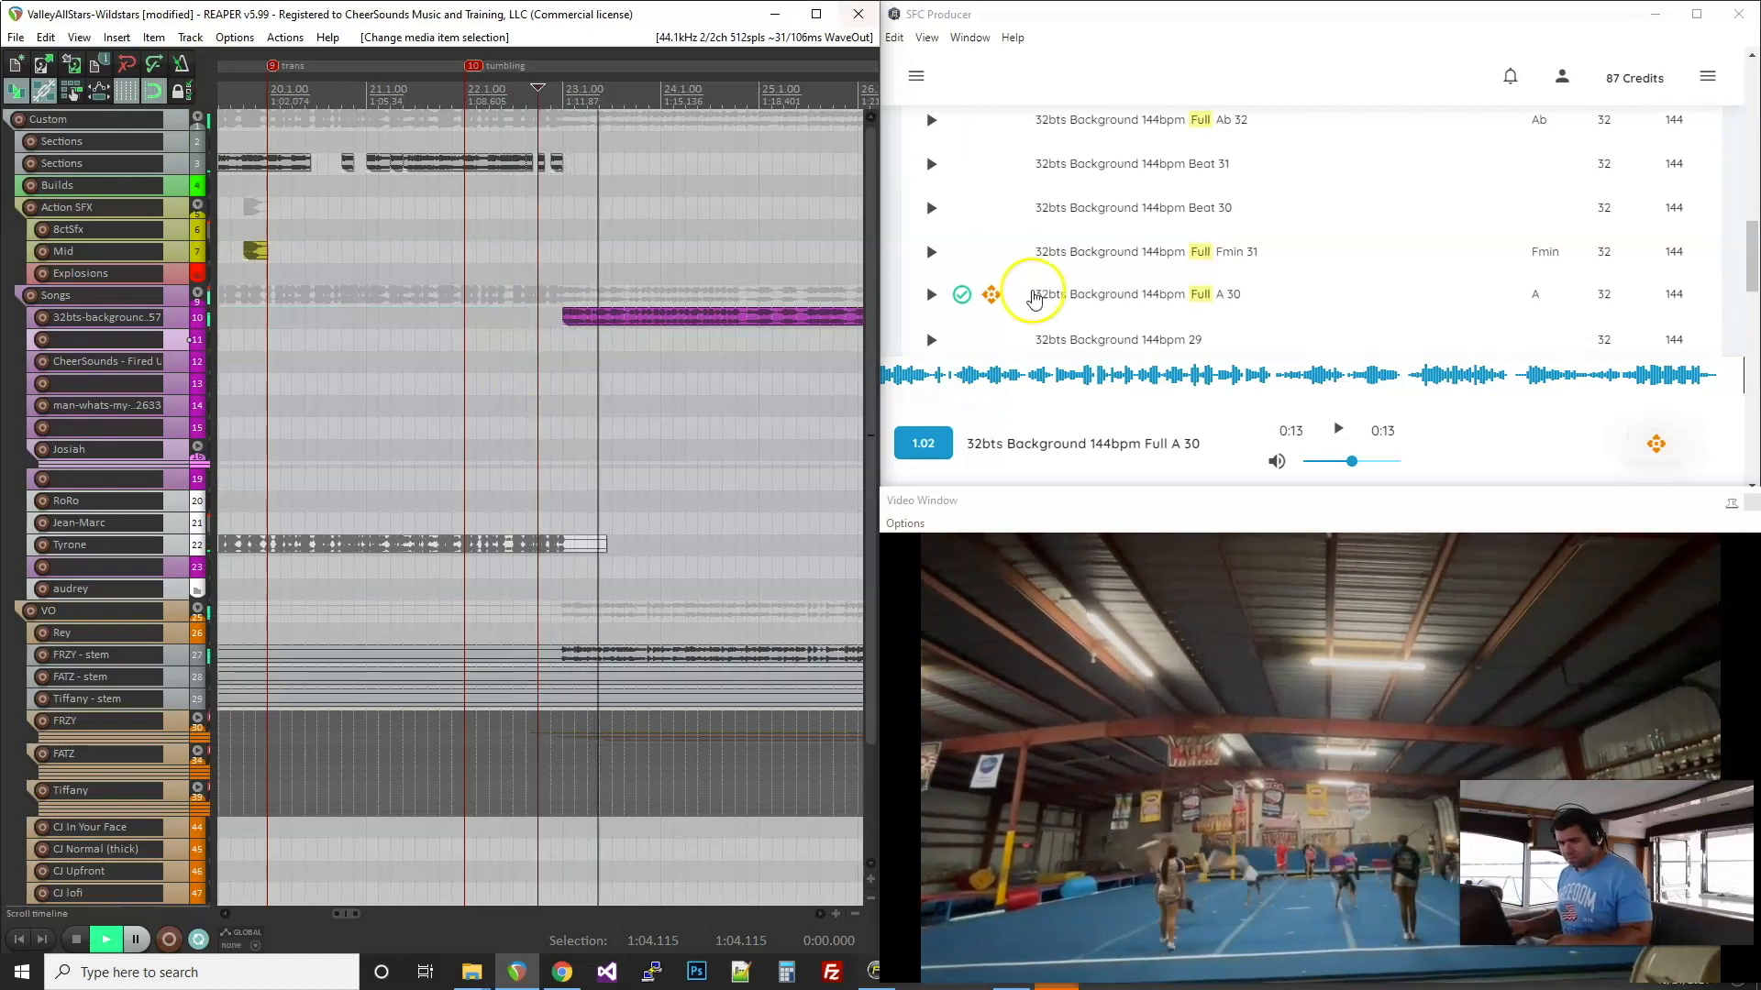
Step: Enlarge the track heights and trim the end of the Full A 30 background to bar 27
{"action": "scroll", "coordinate": [503, 373], "scroll_direction": "down", "scroll_amount": 3}
{"action": "key", "text": "ctrl+Up"}
{"action": "key", "text": "ctrl+Up"}
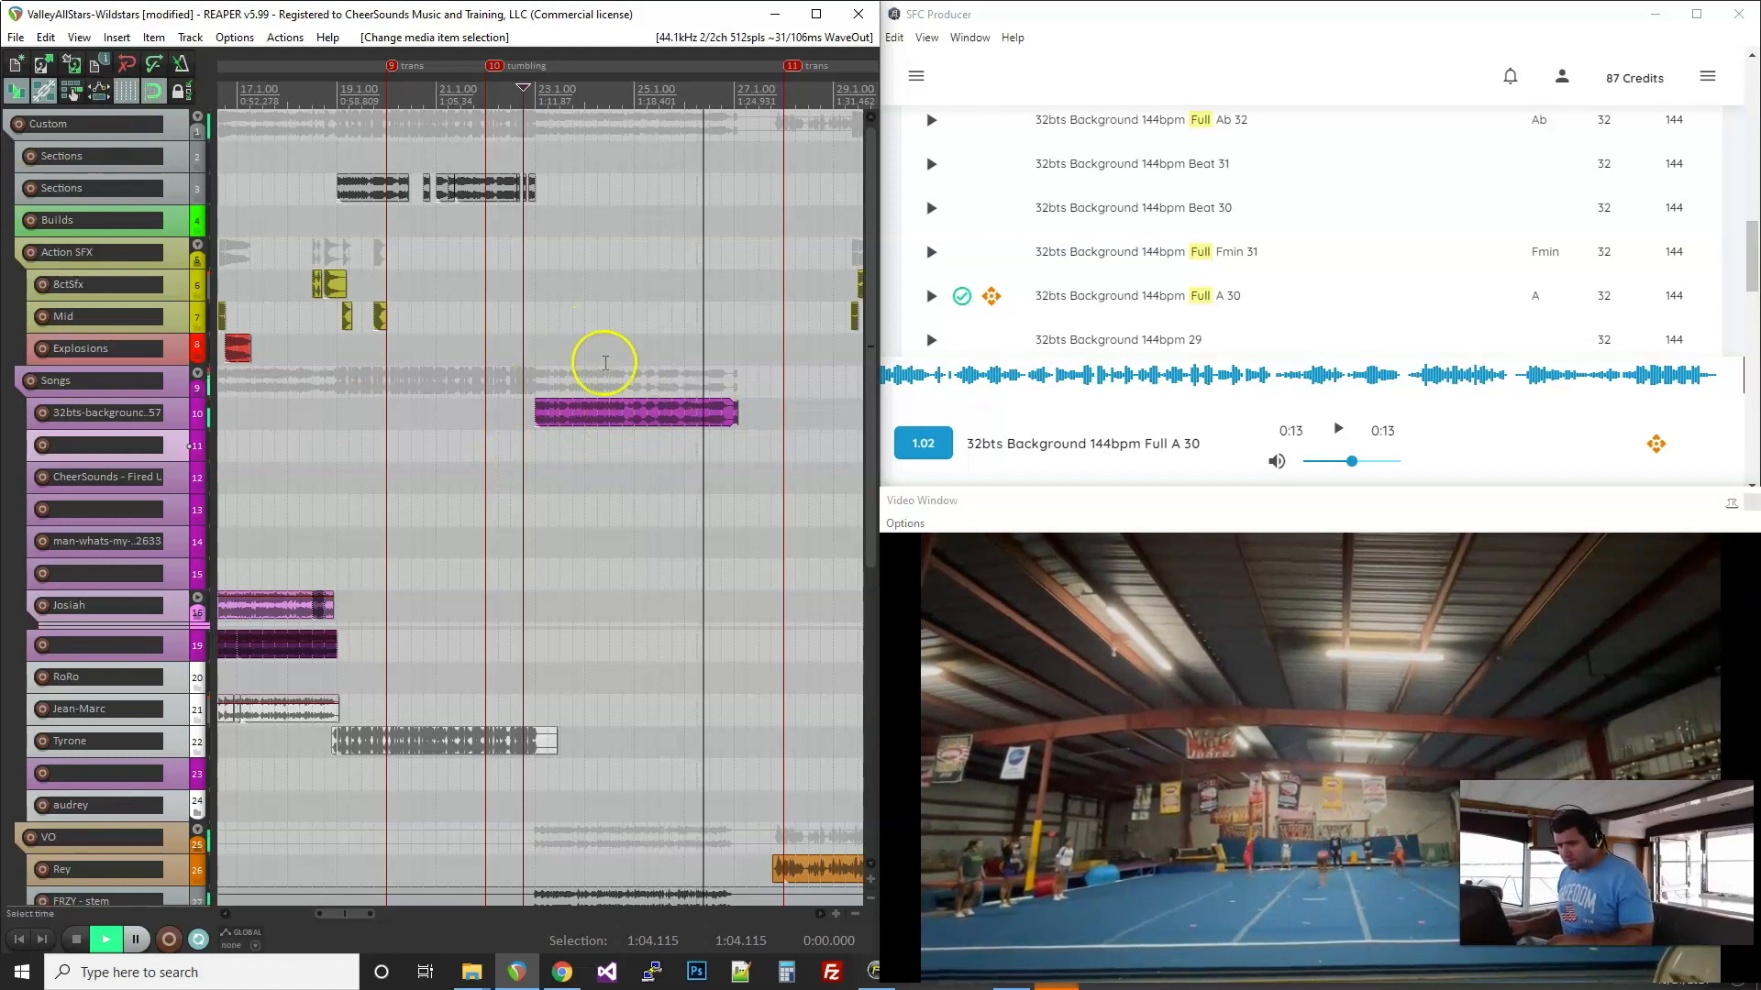
{"action": "scroll", "coordinate": [784, 523], "scroll_direction": "up", "scroll_amount": 3}
{"action": "left_click_drag", "start_coordinate": [647, 403], "coordinate": [640, 404]}
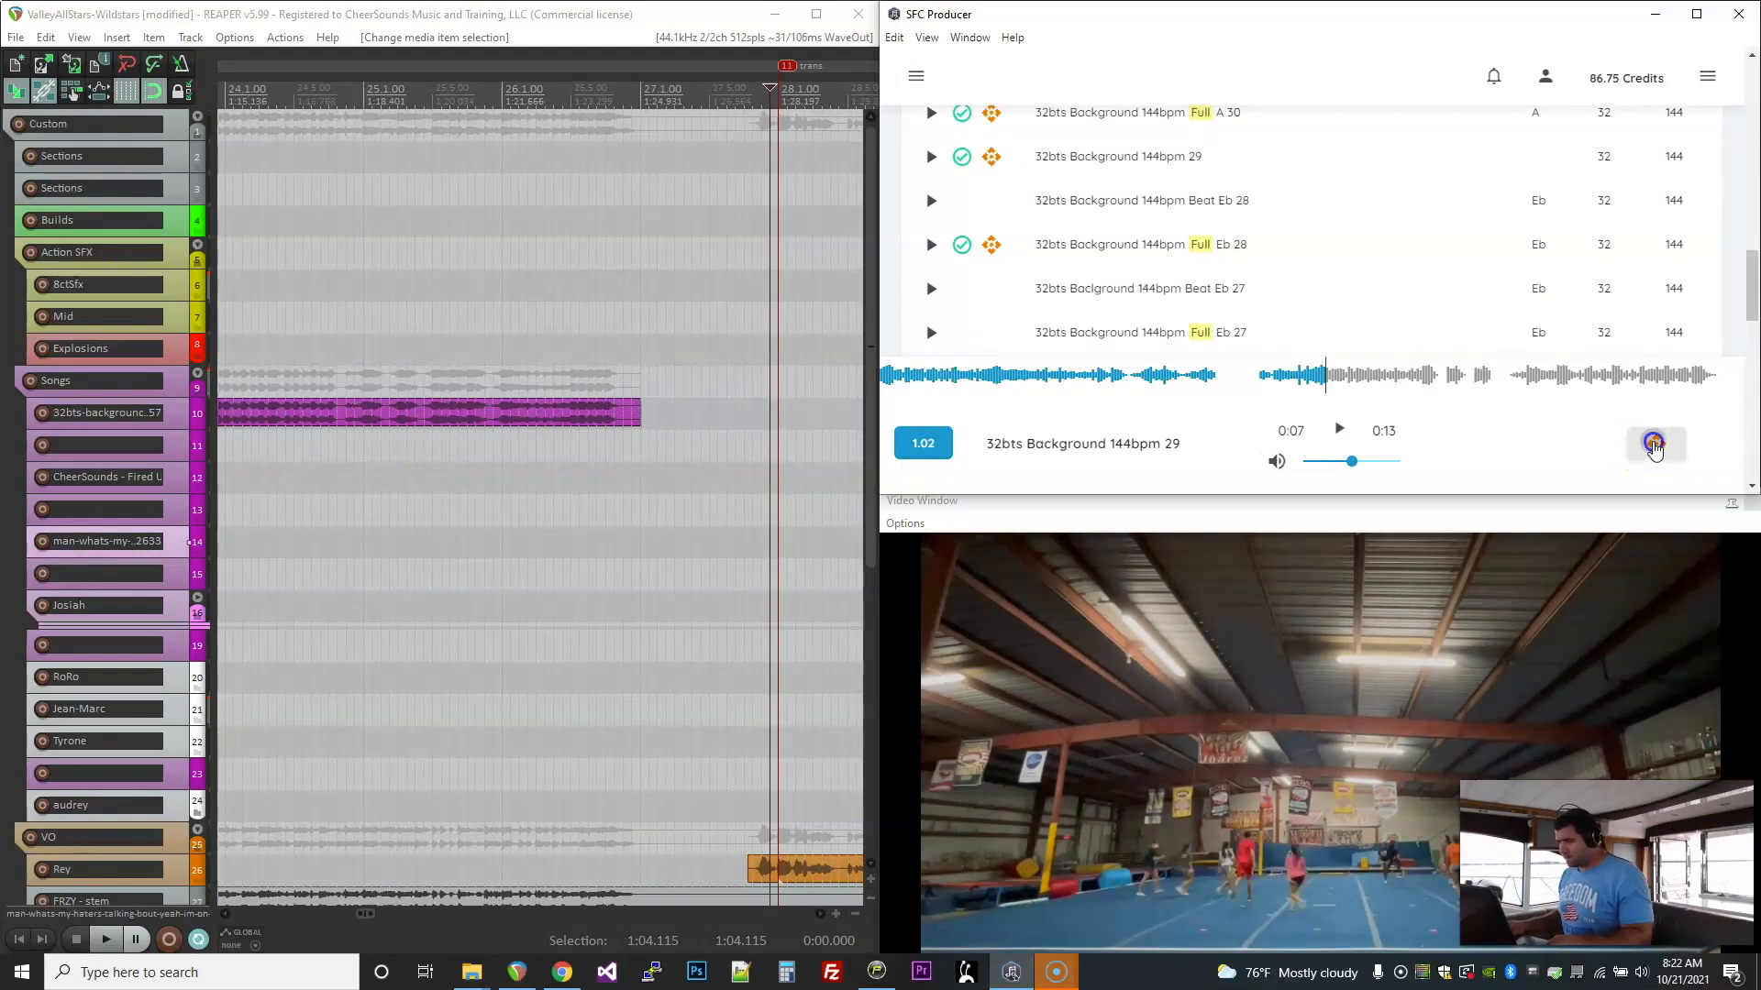
Step: Place 32bts Background 144bpm 29 on the lower Sections track at the bar 28 trans marker and play into it
{"action": "left_click_drag", "start_coordinate": [1653, 446], "coordinate": [775, 192]}
{"action": "scroll", "coordinate": [607, 217], "scroll_direction": "down", "scroll_amount": 4}
{"action": "scroll", "coordinate": [644, 199], "scroll_direction": "up", "scroll_amount": 5}
{"action": "left_click", "coordinate": [641, 195]}
{"action": "key", "text": "space"}
{"action": "scroll", "coordinate": [650, 196], "scroll_direction": "down", "scroll_amount": 3}
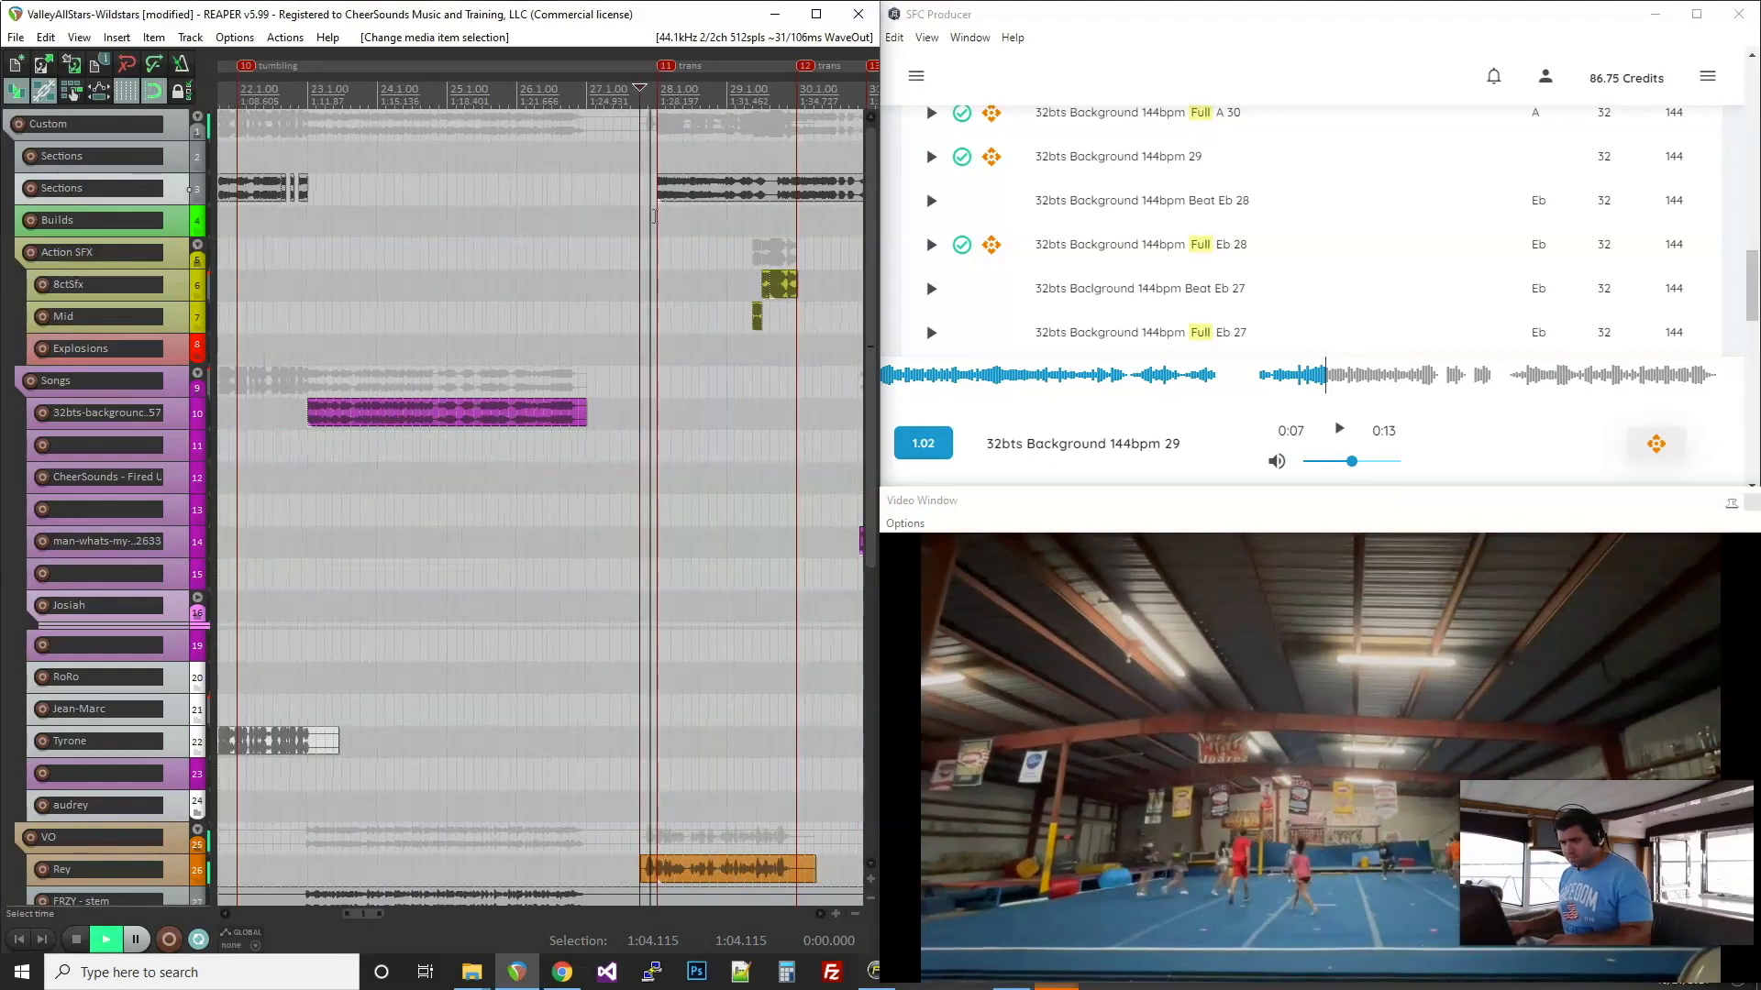
{"action": "scroll", "coordinate": [779, 210], "scroll_direction": "up", "scroll_amount": 2}
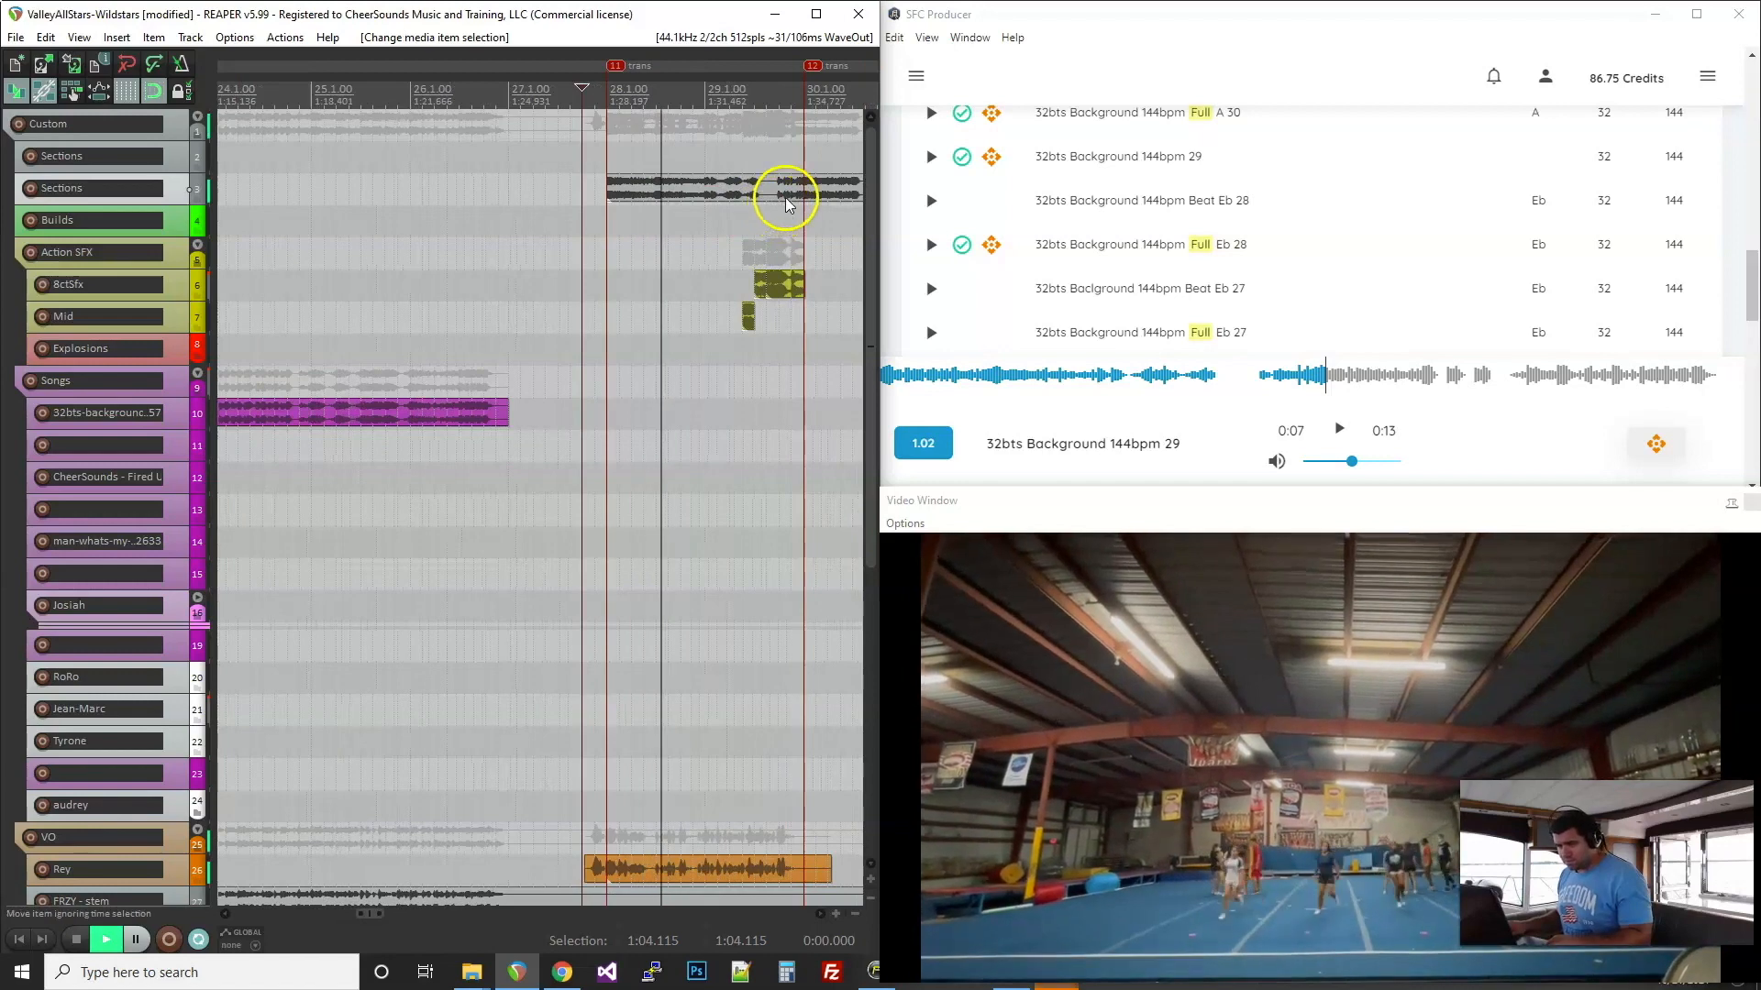
Step: Split the bar 28 background at the bar 30 trans marker and play the transition into the pyramid section
{"action": "left_click", "coordinate": [803, 194]}
{"action": "key", "text": "s"}
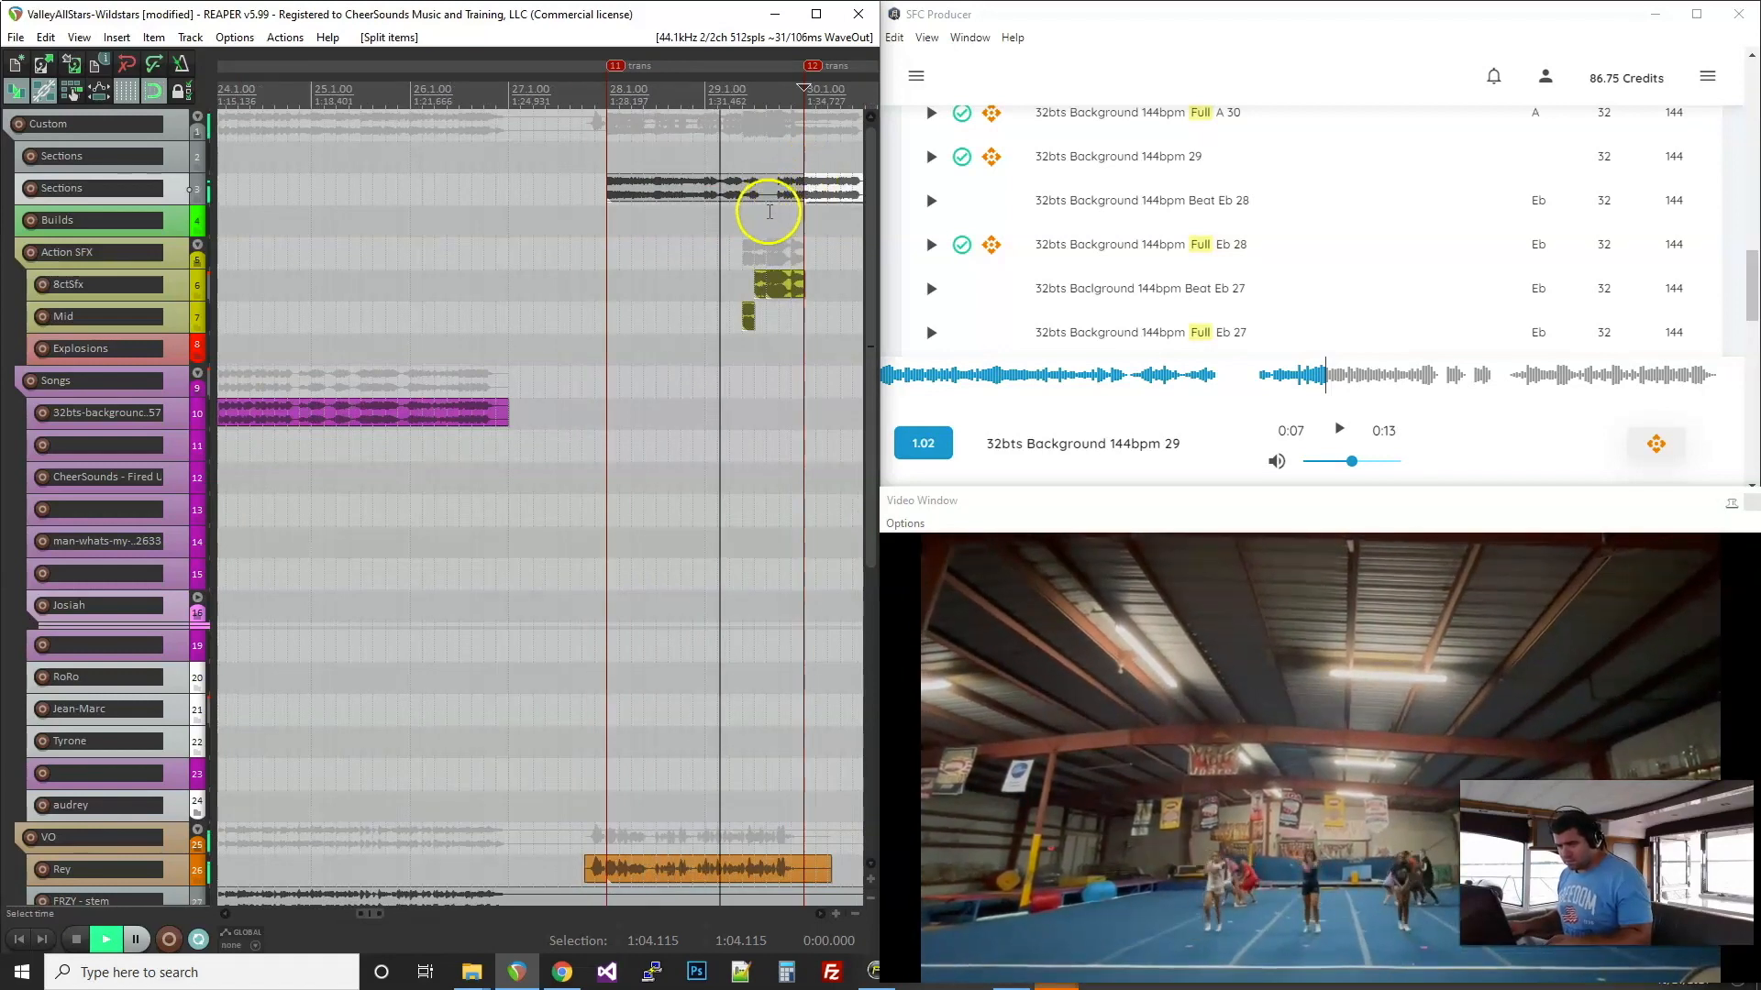
{"action": "left_click", "coordinate": [711, 243]}
{"action": "scroll", "coordinate": [688, 235], "scroll_direction": "down", "scroll_amount": 2}
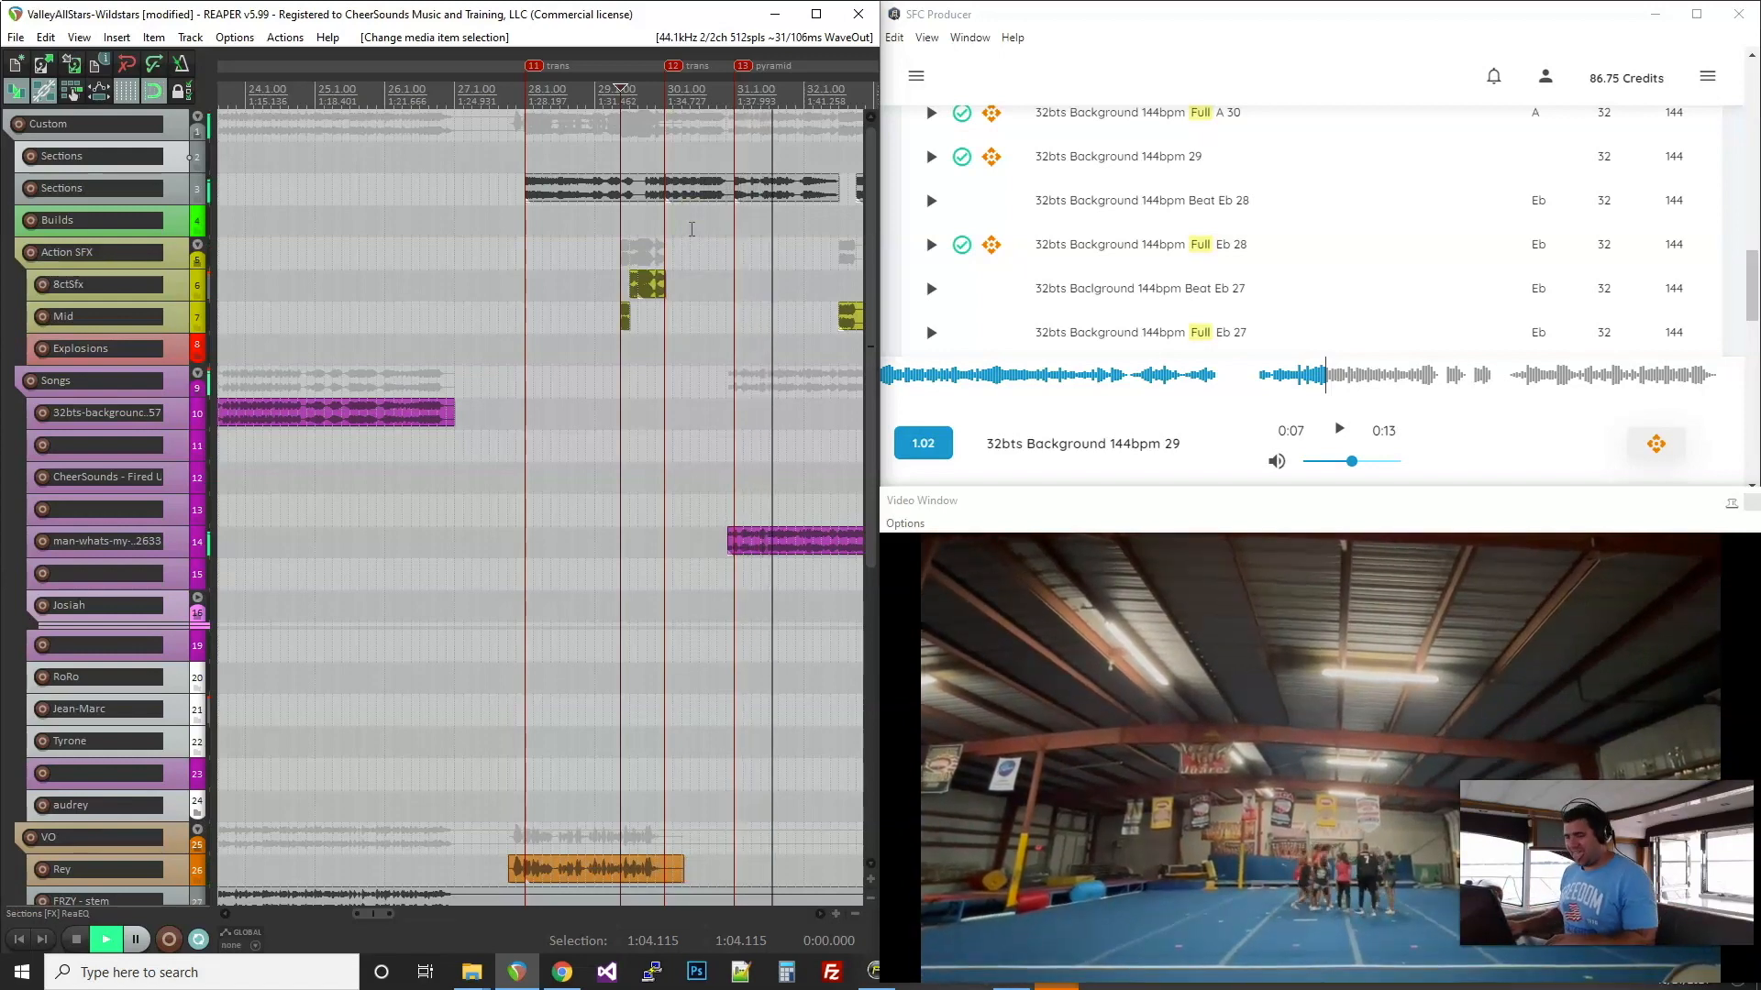
{"action": "scroll", "coordinate": [627, 255], "scroll_direction": "down", "scroll_amount": 2}
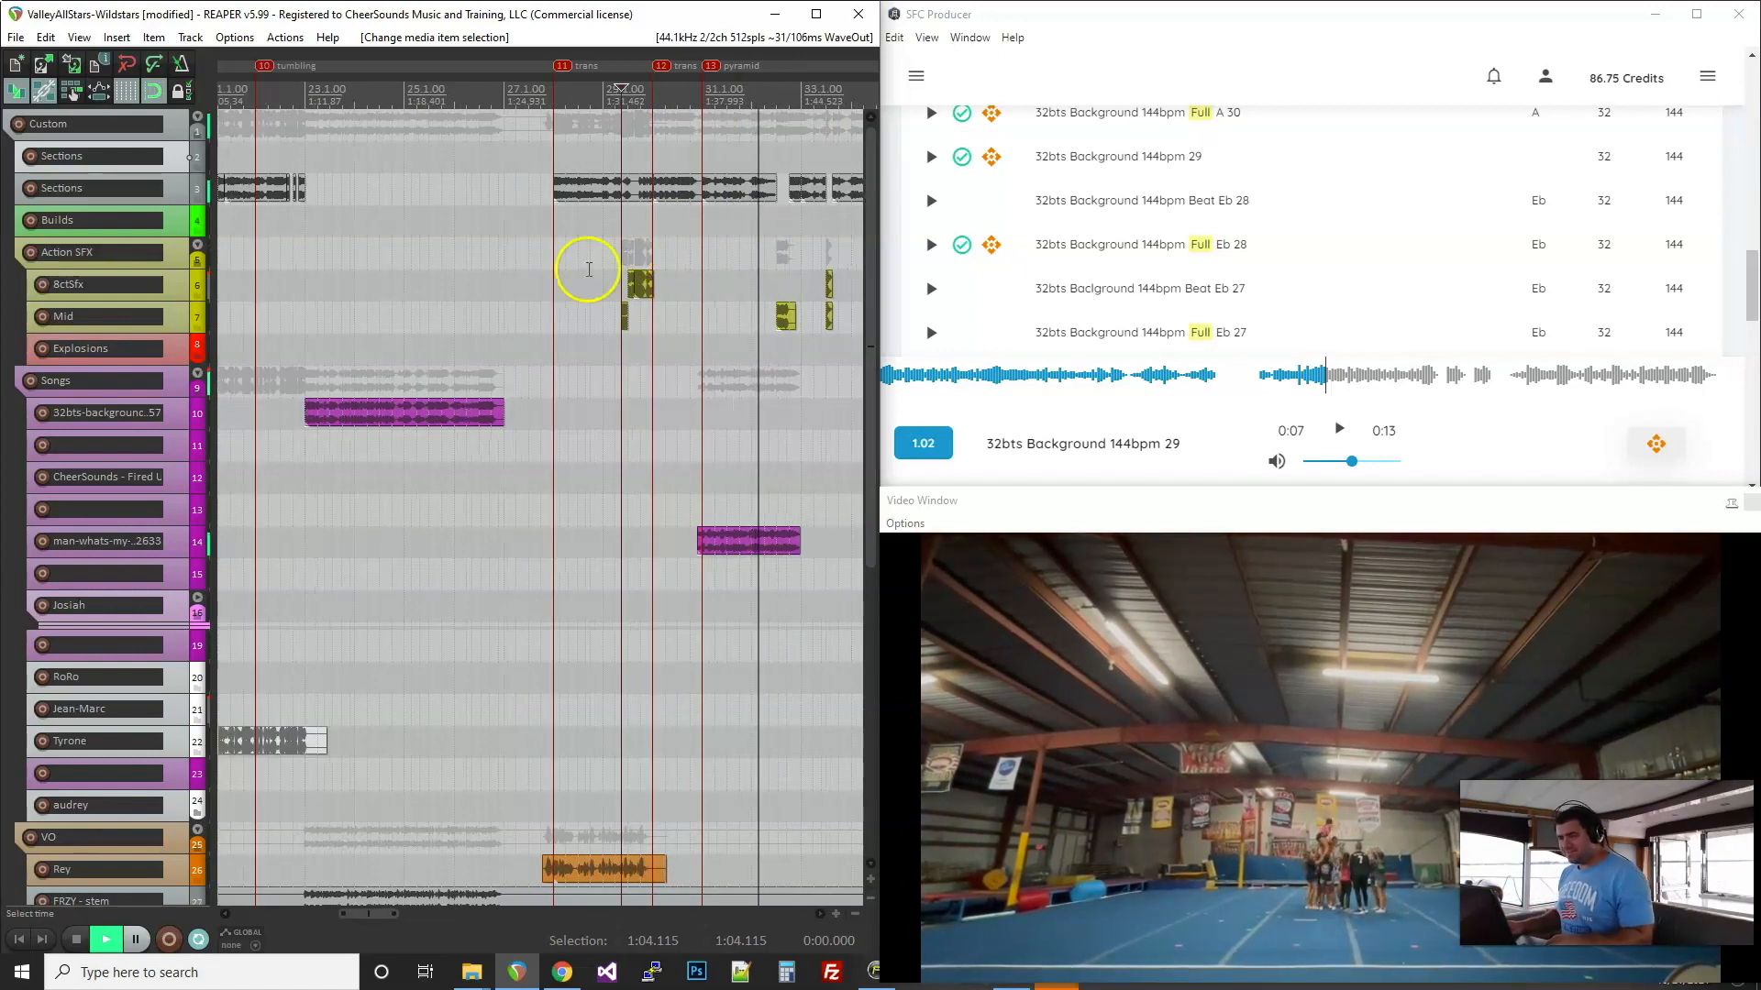